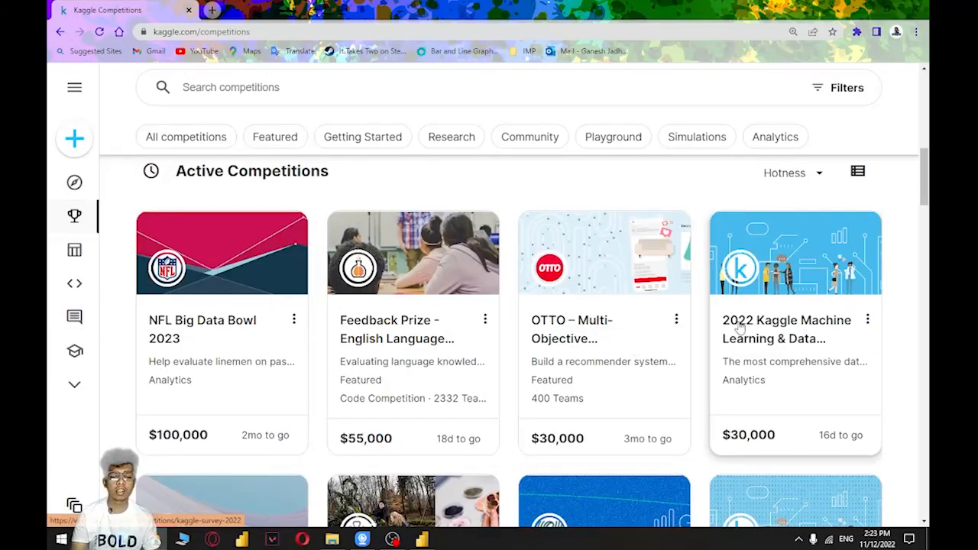
Look through the active competitions listed on the Kaggle competitions page
{"action": "scroll", "coordinate": [895, 277], "scroll_direction": "down", "scroll_amount": 5}
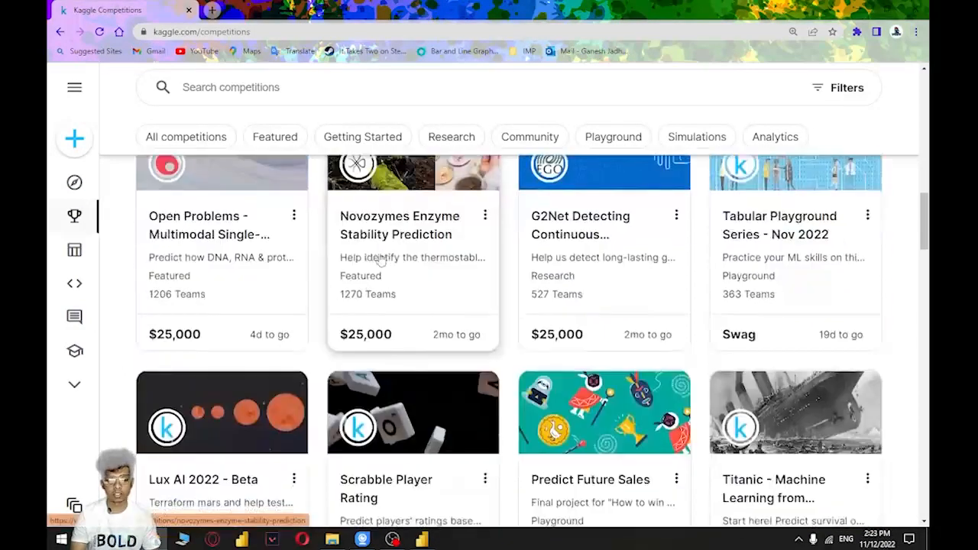
{"action": "scroll", "coordinate": [380, 260], "scroll_direction": "down", "scroll_amount": 2}
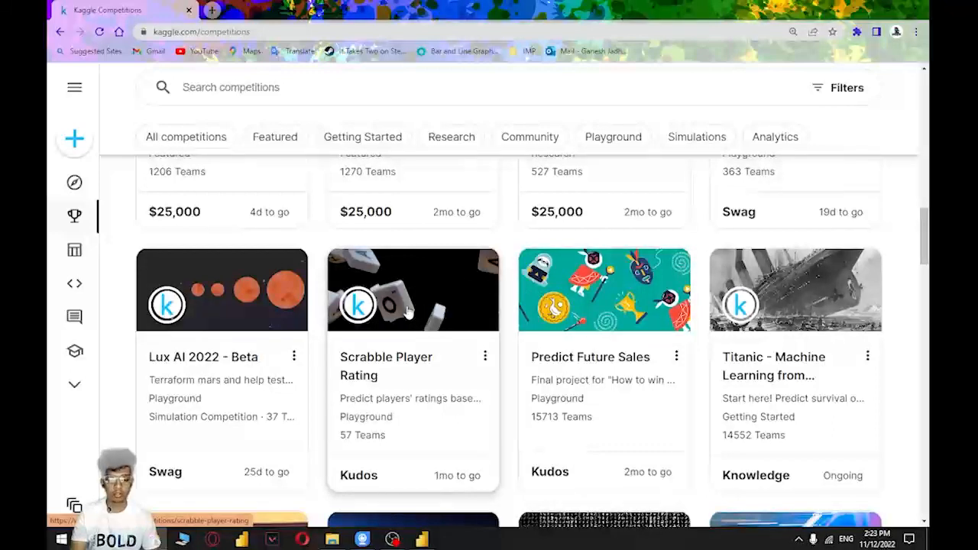
{"action": "scroll", "coordinate": [407, 310], "scroll_direction": "down", "scroll_amount": 1}
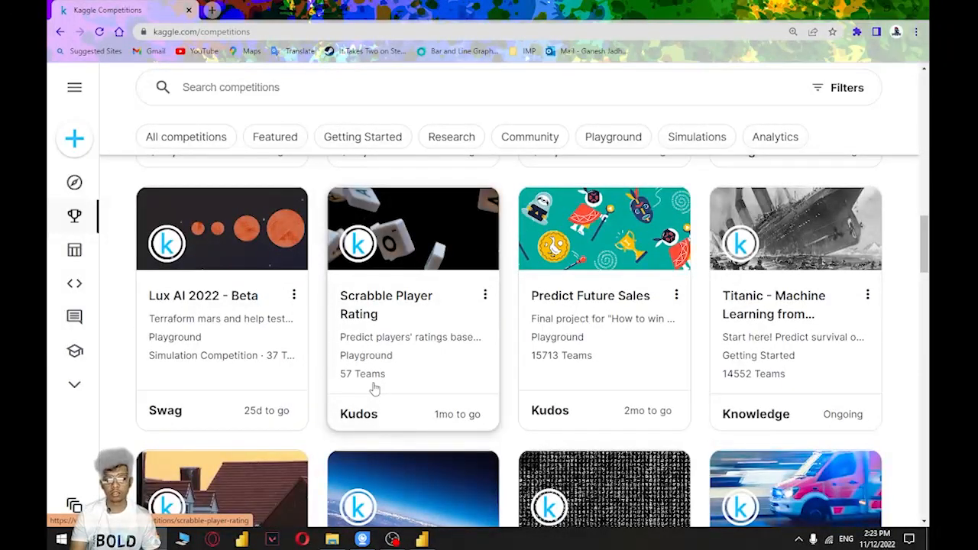
{"action": "scroll", "coordinate": [374, 389], "scroll_direction": "up", "scroll_amount": 2}
{"action": "scroll", "coordinate": [386, 387], "scroll_direction": "up", "scroll_amount": 4}
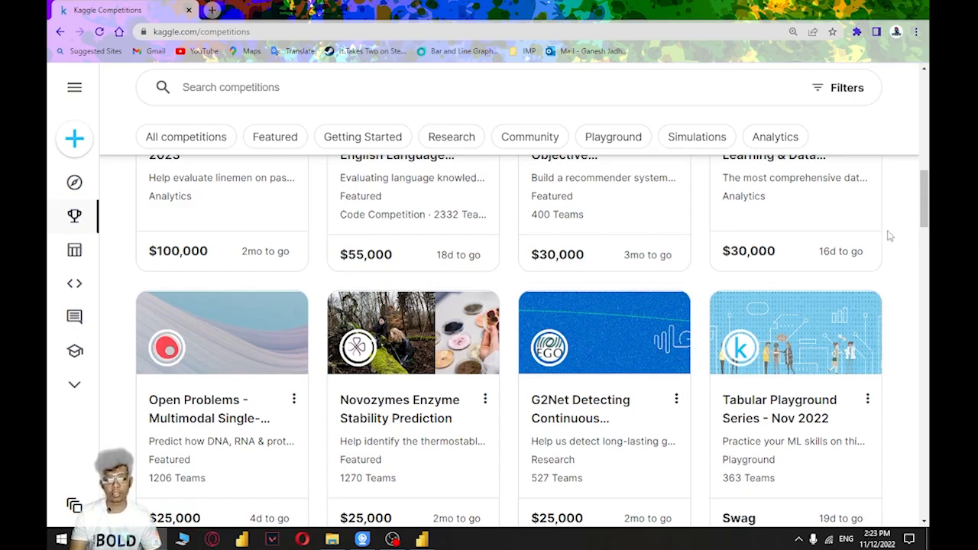
{"action": "scroll", "coordinate": [520, 308], "scroll_direction": "up", "scroll_amount": 1}
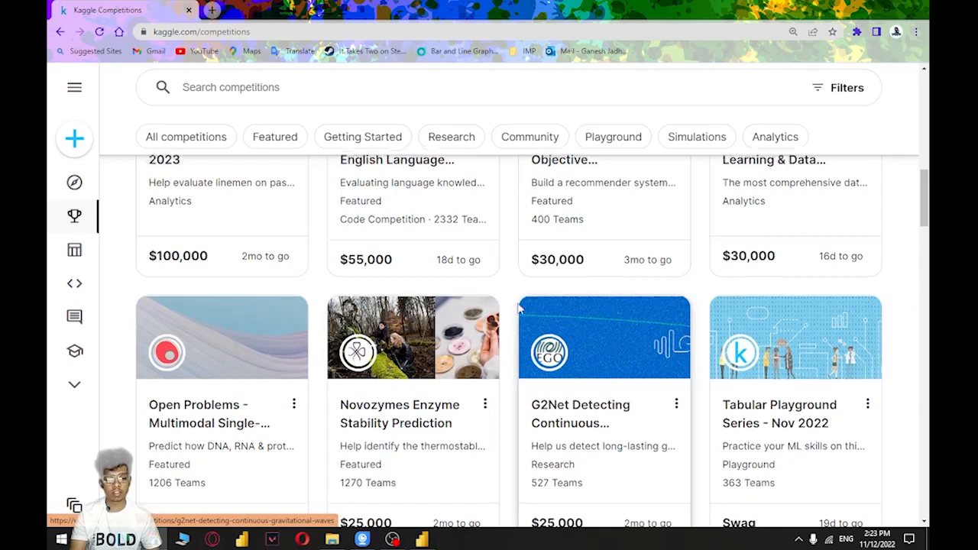
{"action": "scroll", "coordinate": [518, 307], "scroll_direction": "up", "scroll_amount": 8}
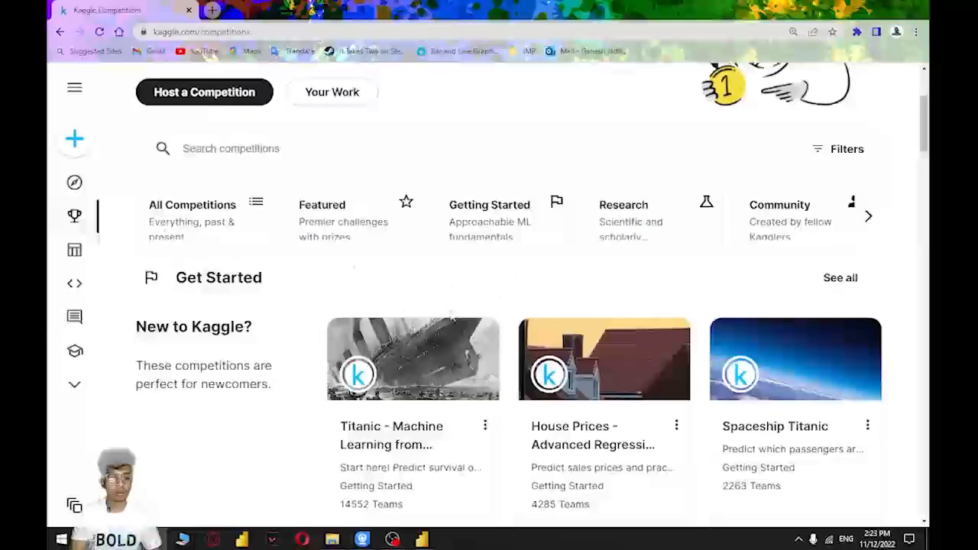
Search the Kaggle competitions for "sales" and look through the matching entries
{"action": "left_click", "coordinate": [324, 161]}
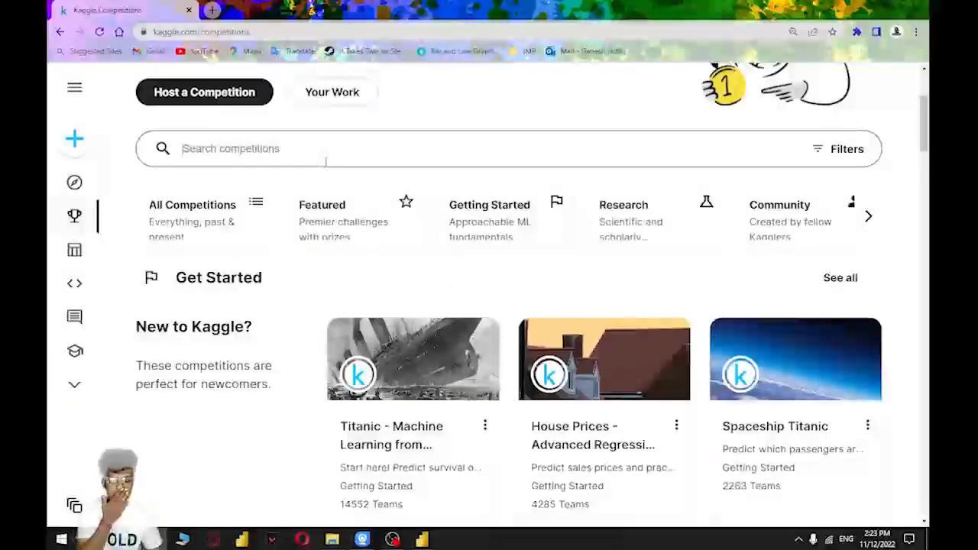
{"action": "type", "text": "sales"}
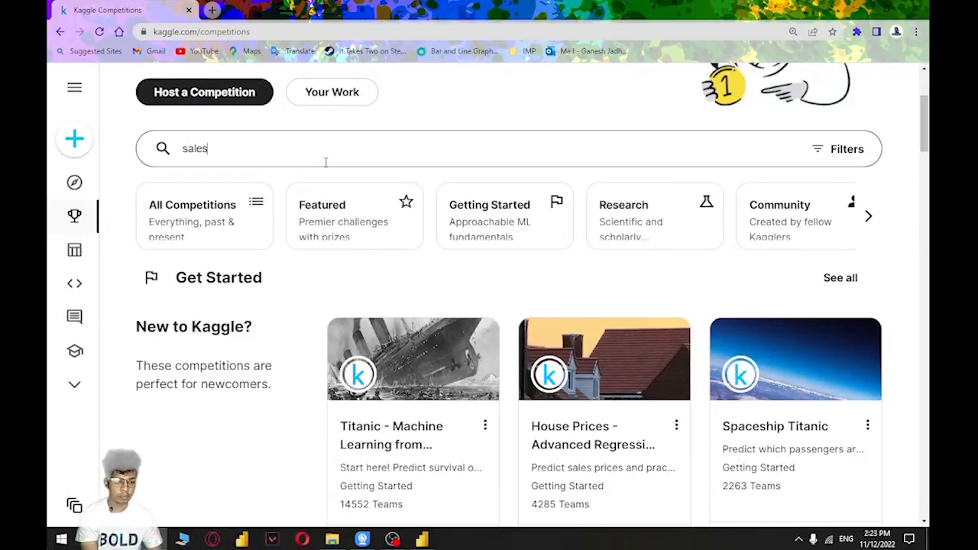
{"action": "key", "text": "Return"}
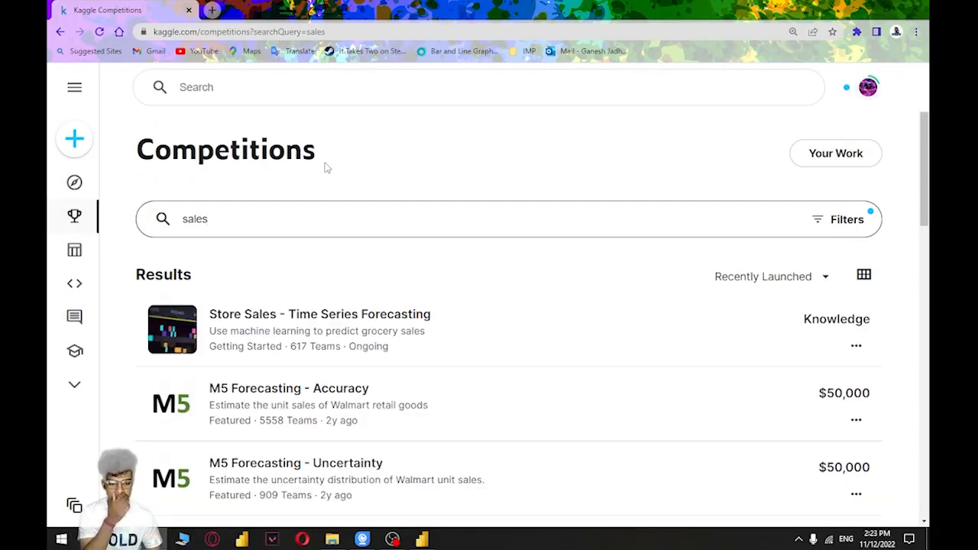
{"action": "scroll", "coordinate": [379, 290], "scroll_direction": "down", "scroll_amount": 3}
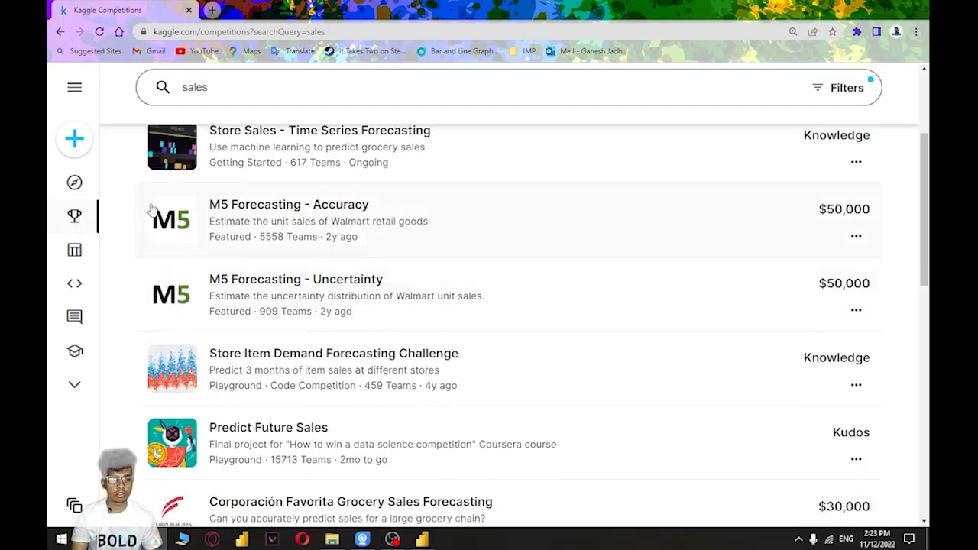
Search the Kaggle datasets for "sales" and open the Superstore Sales Dataset
{"action": "left_click", "coordinate": [91, 254]}
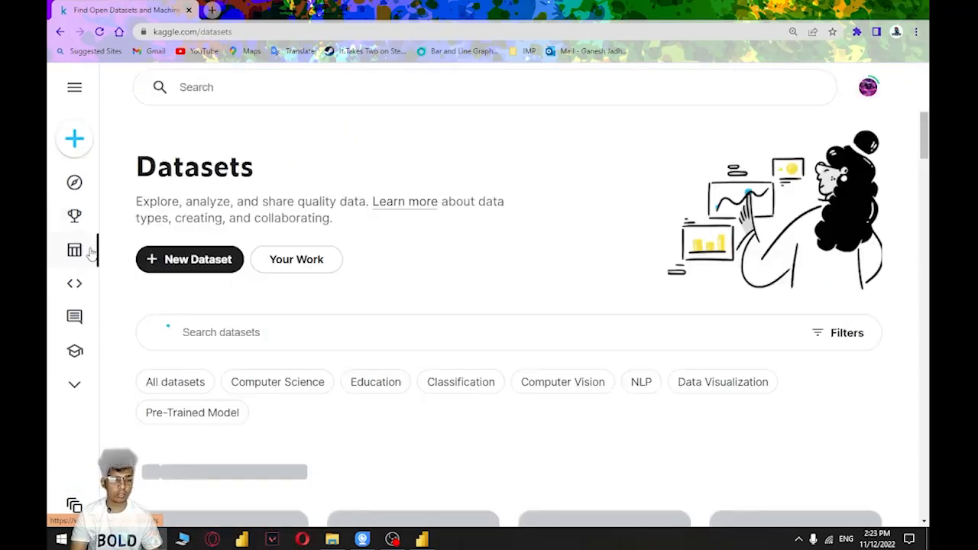
{"action": "left_click", "coordinate": [268, 332]}
{"action": "type", "text": "sales"}
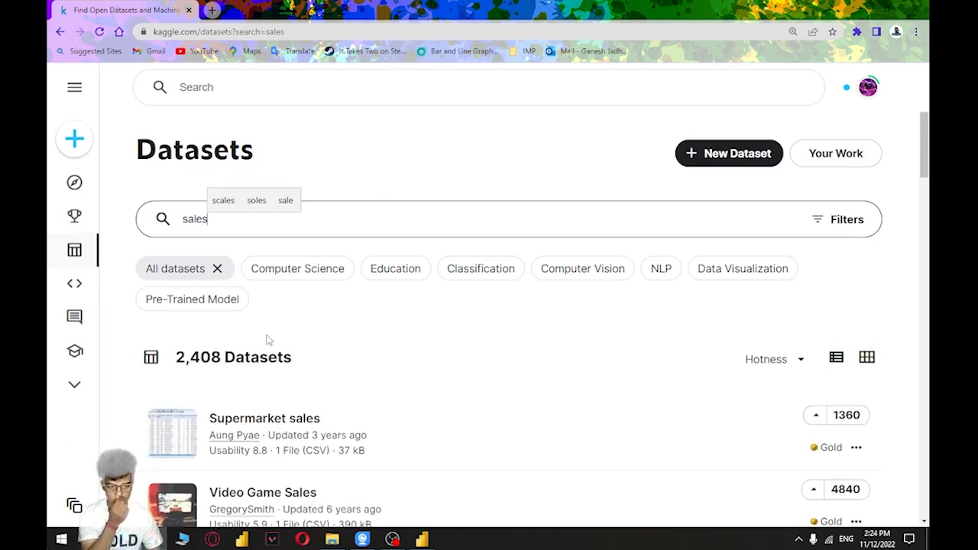
{"action": "scroll", "coordinate": [532, 313], "scroll_direction": "down", "scroll_amount": 4}
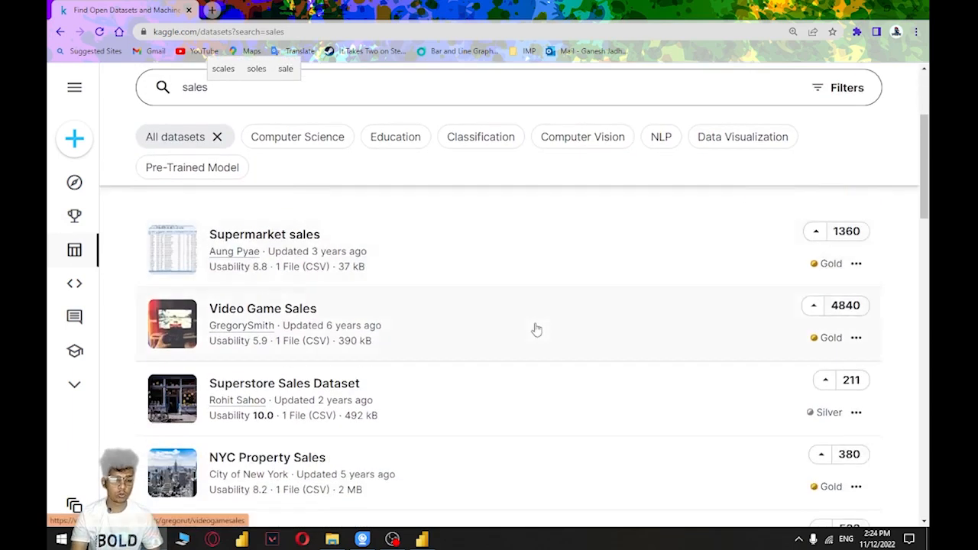
{"action": "left_click", "coordinate": [336, 328]}
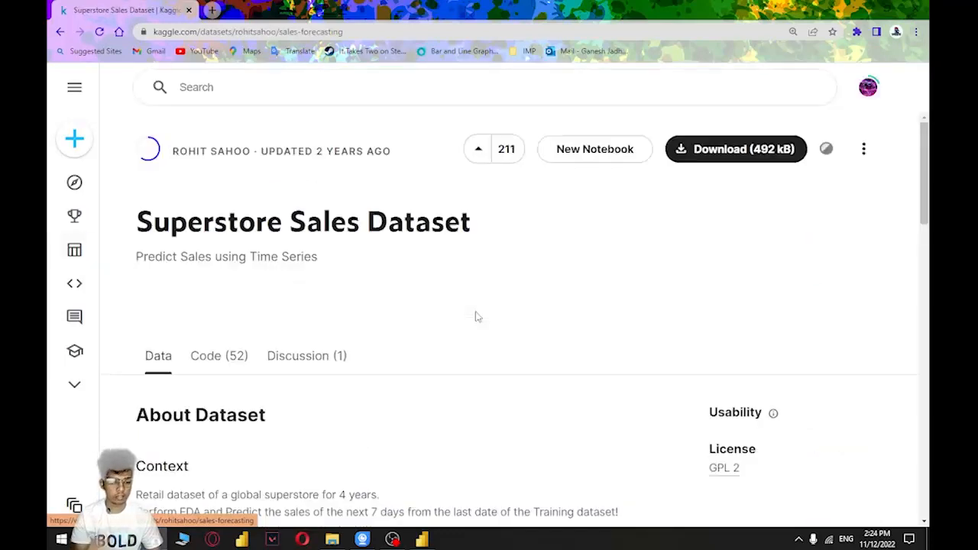
Download the Superstore Sales Dataset and dismiss the browser's download bar
{"action": "scroll", "coordinate": [475, 317], "scroll_direction": "down", "scroll_amount": 10}
{"action": "scroll", "coordinate": [399, 225], "scroll_direction": "up", "scroll_amount": 10}
{"action": "left_click", "coordinate": [763, 136]}
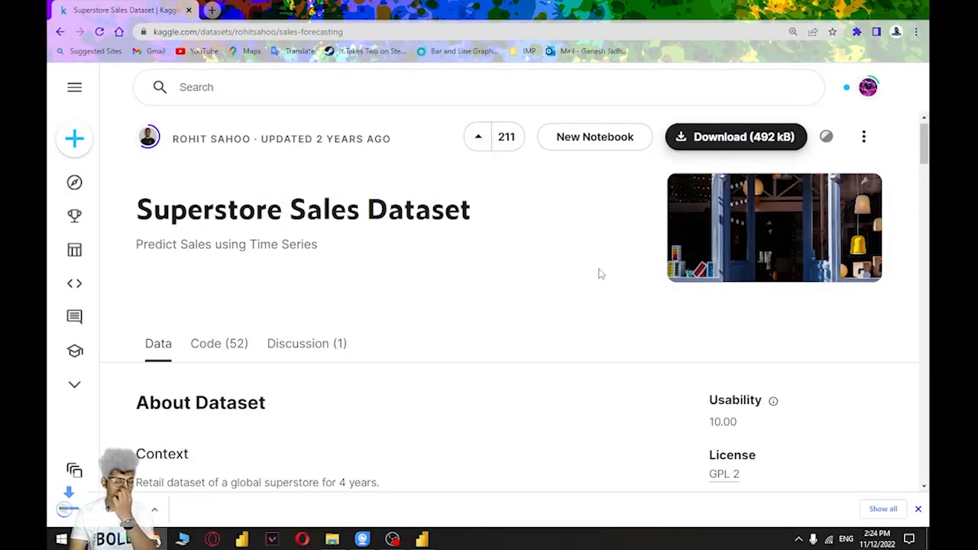
{"action": "left_click", "coordinate": [917, 508]}
Open the sales workbook from the Desktop folder in Excel
{"action": "left_click", "coordinate": [331, 539]}
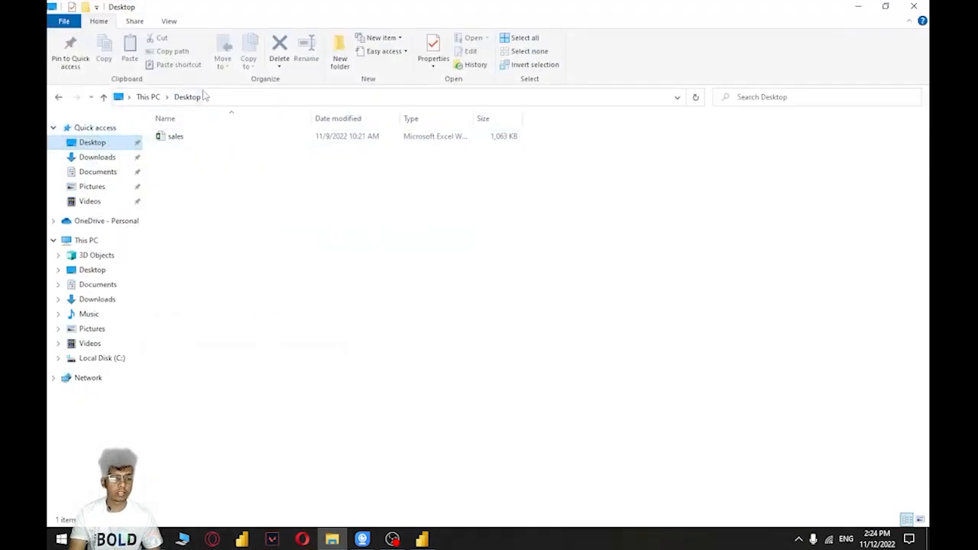
{"action": "left_click", "coordinate": [184, 139]}
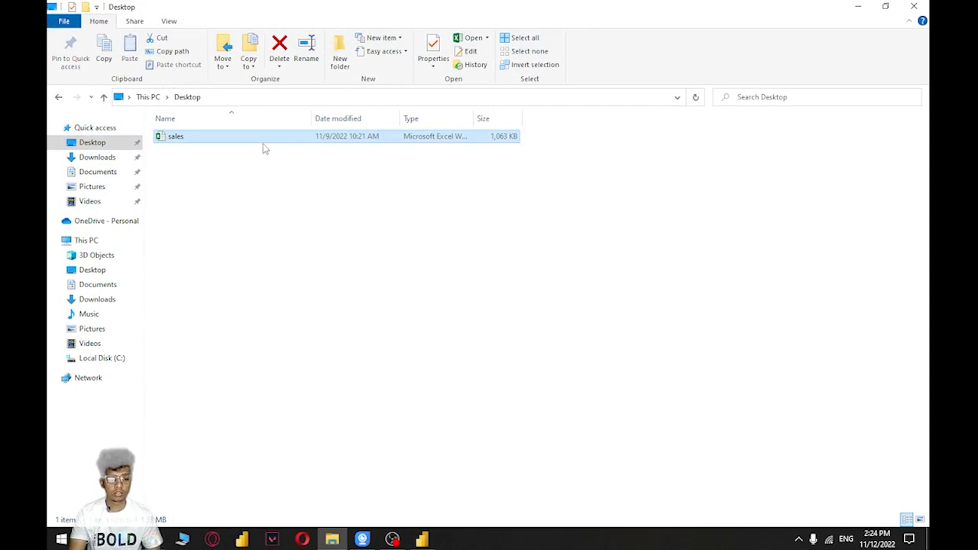
{"action": "key", "text": "Return"}
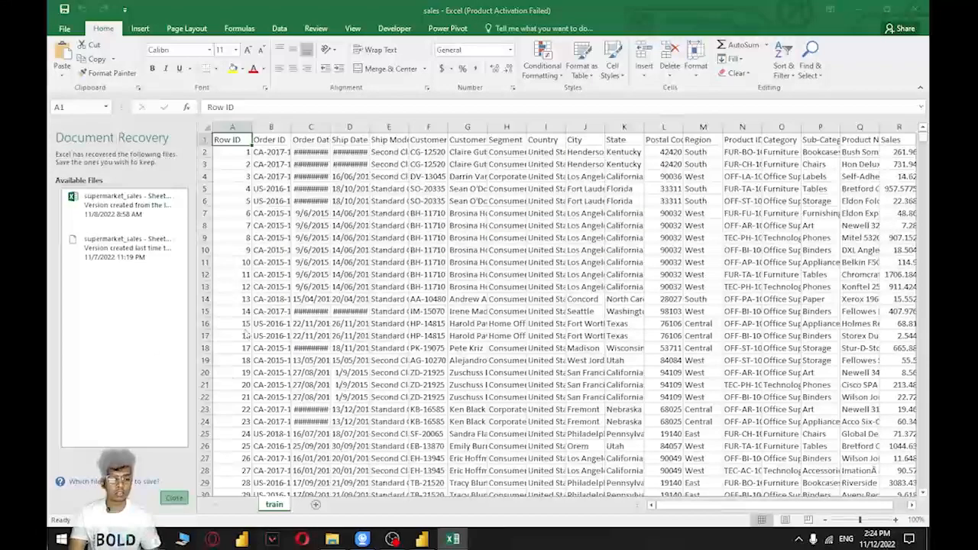
Close the document recovery list, keeping the recovered files for later viewing, and dismiss the Office activation wizard
{"action": "left_click", "coordinate": [296, 160]}
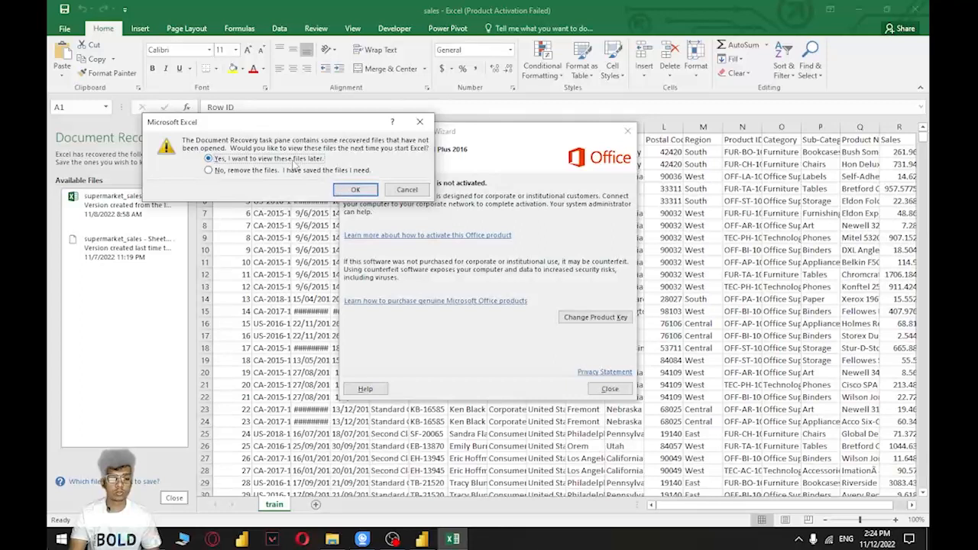
{"action": "left_click", "coordinate": [354, 190]}
{"action": "left_click", "coordinate": [610, 388]}
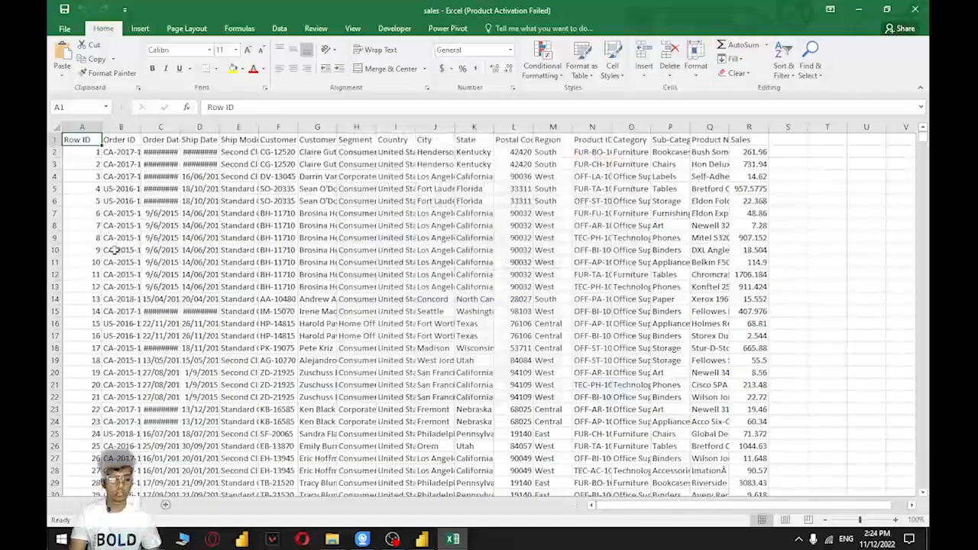
Select the whole train sheet and autofit all of its column widths to their contents
{"action": "left_click", "coordinate": [53, 125]}
{"action": "left_click", "coordinate": [96, 163]}
{"action": "left_click", "coordinate": [52, 125]}
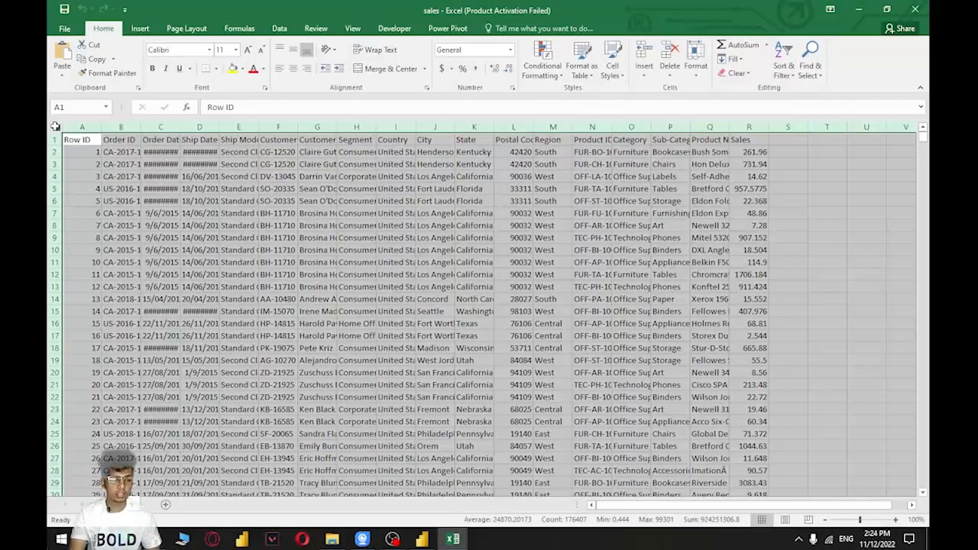
{"action": "double_click", "coordinate": [97, 126]}
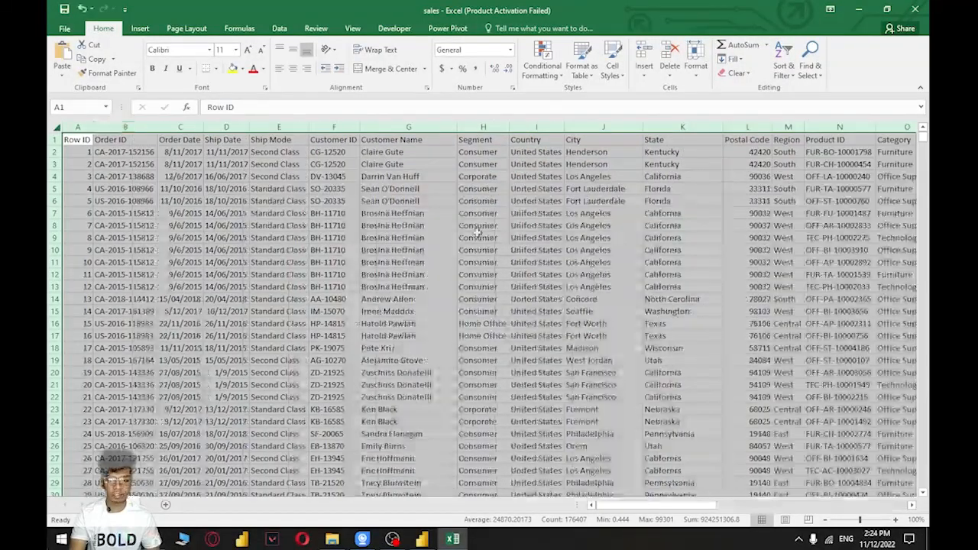
Examine the sales sheet's columns through to the last one, focusing on the Sales column, and return to the first columns
{"action": "mouse_move", "coordinate": [674, 506]}
{"action": "left_mouse_down"}
{"action": "mouse_move", "coordinate": [770, 505]}
{"action": "mouse_move", "coordinate": [657, 505]}
{"action": "left_mouse_up"}
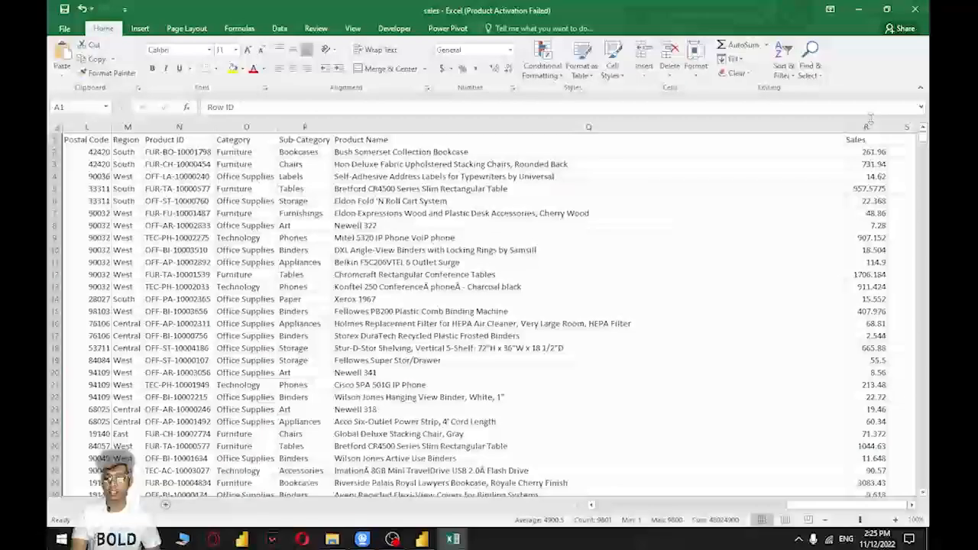
{"action": "left_click", "coordinate": [866, 127]}
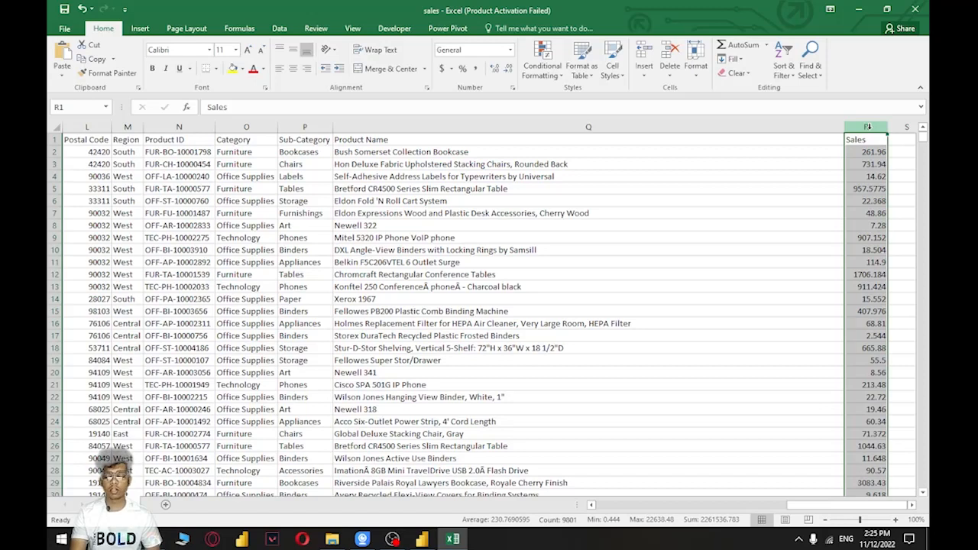
{"action": "key", "text": "Down"}
{"action": "key", "text": "Down"}
{"action": "key", "text": "Down"}
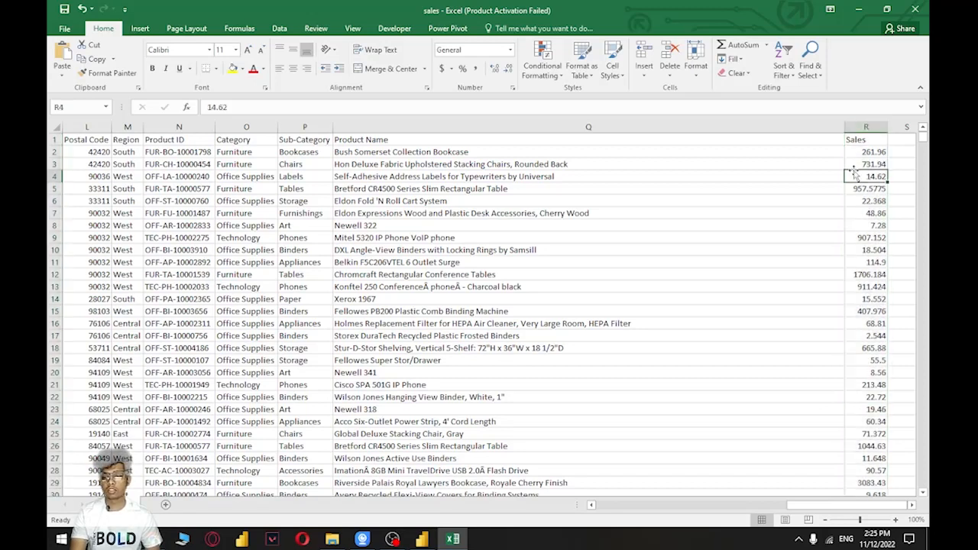
{"action": "left_click", "coordinate": [865, 128]}
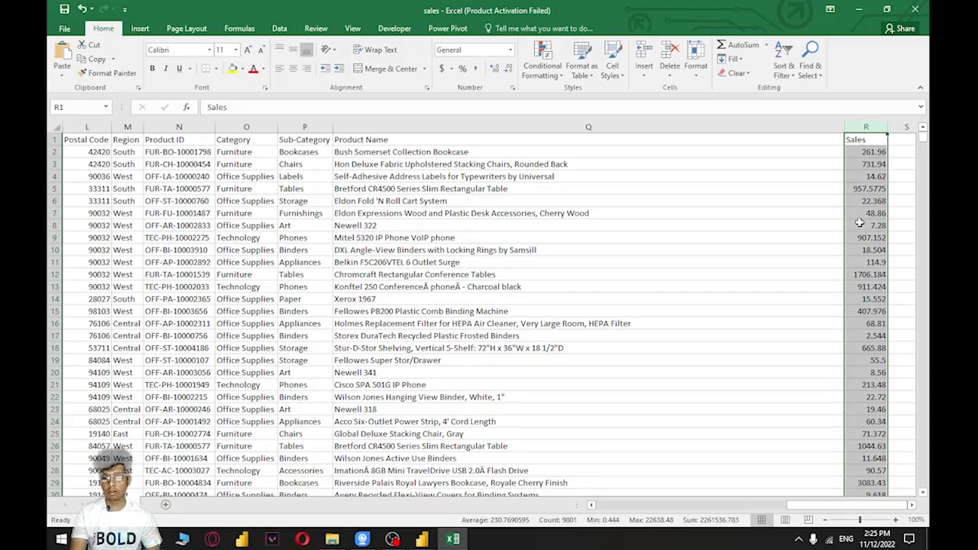
{"action": "left_click", "coordinate": [851, 177]}
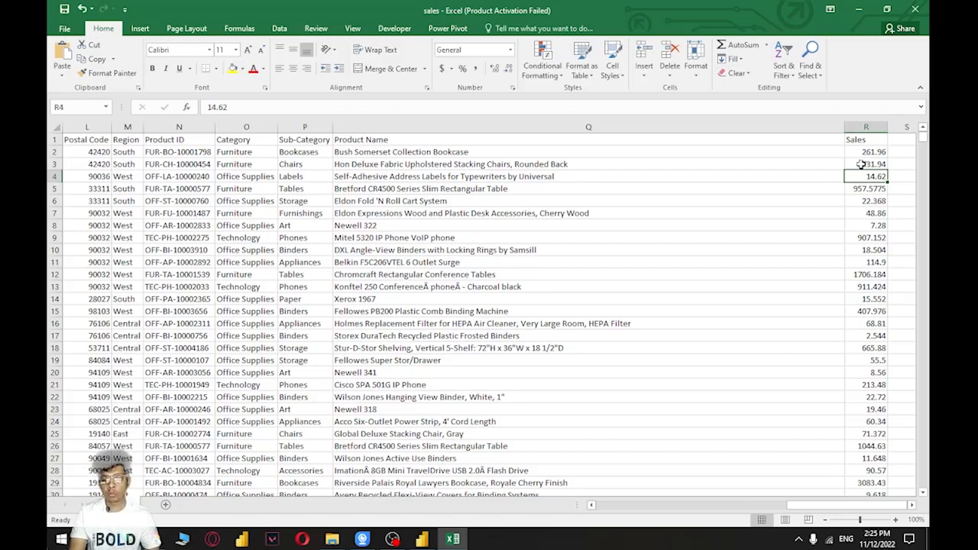
{"action": "left_click_drag", "start_coordinate": [840, 504], "coordinate": [581, 507]}
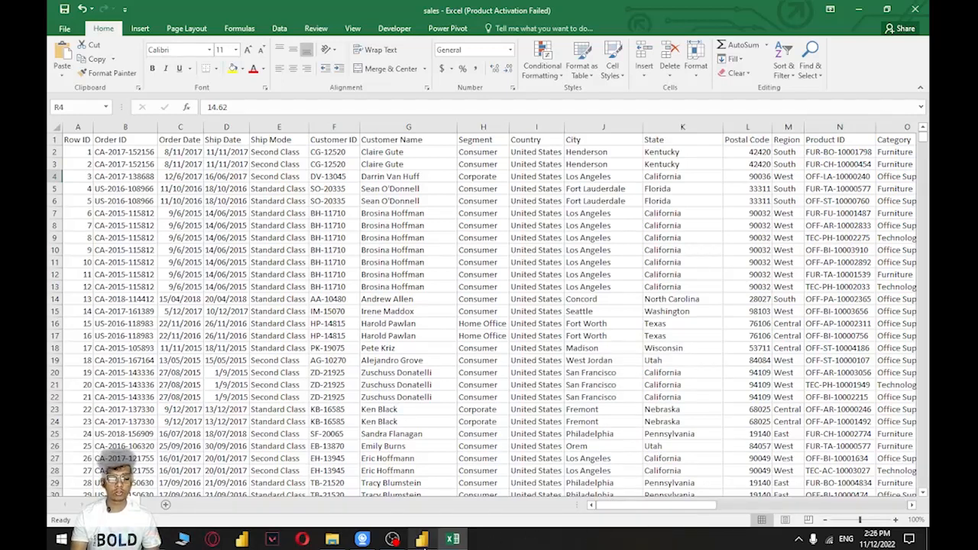
Switch to the sales dashboard in Power BI Desktop and examine its monthly line chart, sales card, title, yearly sales chart and map
{"action": "left_click", "coordinate": [422, 539]}
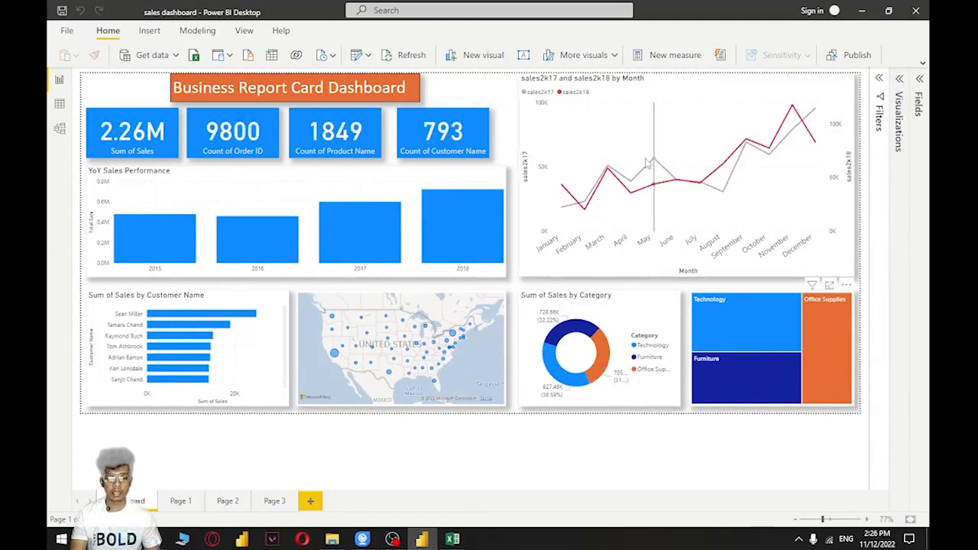
{"action": "left_click", "coordinate": [752, 171]}
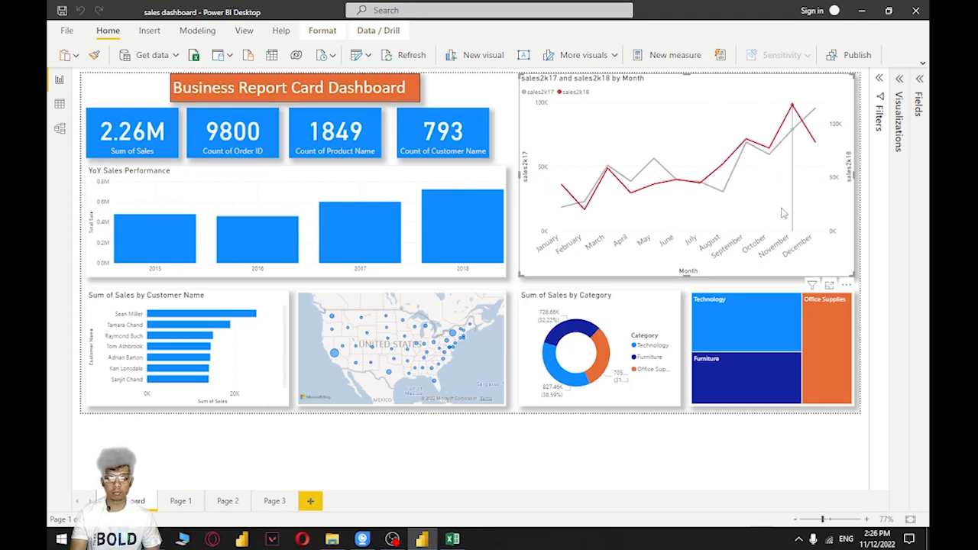
{"action": "left_click", "coordinate": [480, 91]}
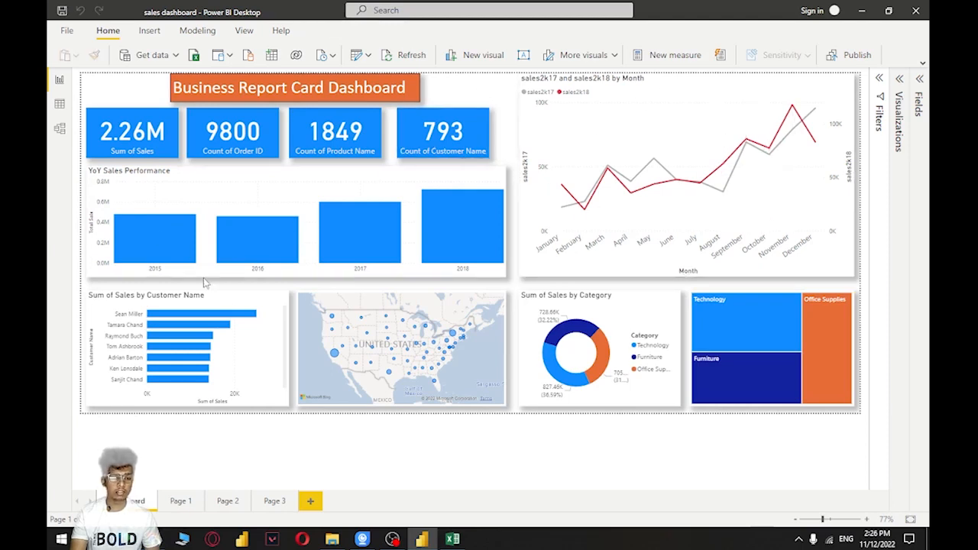
{"action": "left_click", "coordinate": [107, 144]}
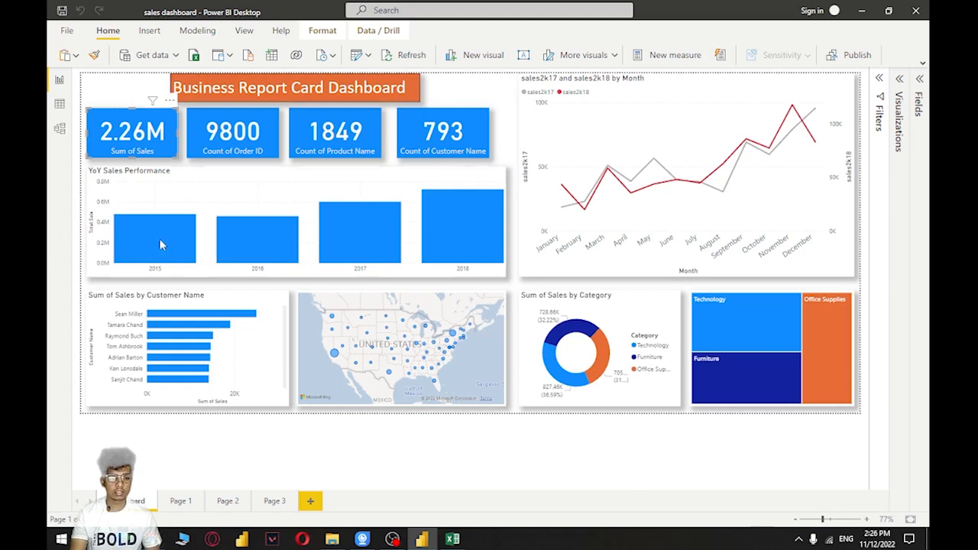
{"action": "left_click", "coordinate": [428, 92]}
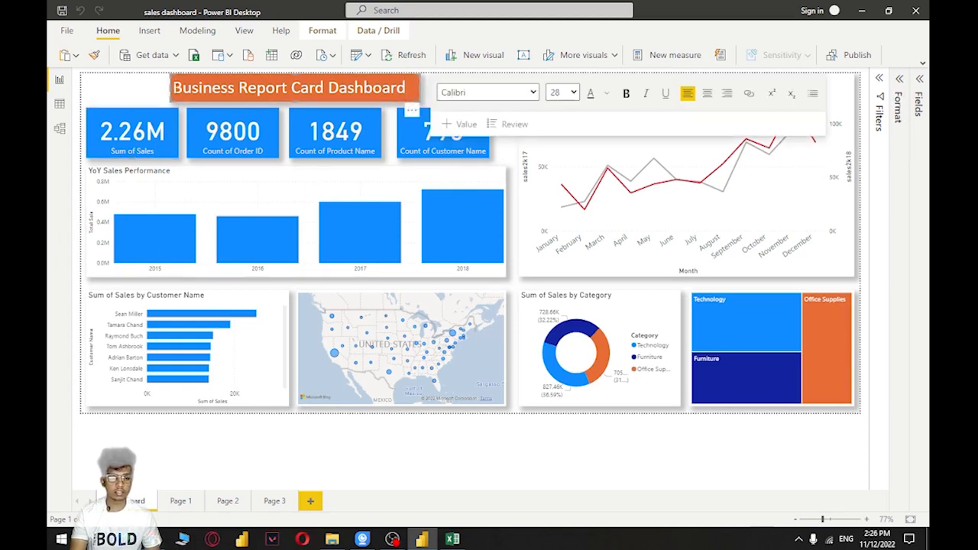
{"action": "left_click", "coordinate": [130, 92]}
{"action": "left_click", "coordinate": [304, 193]}
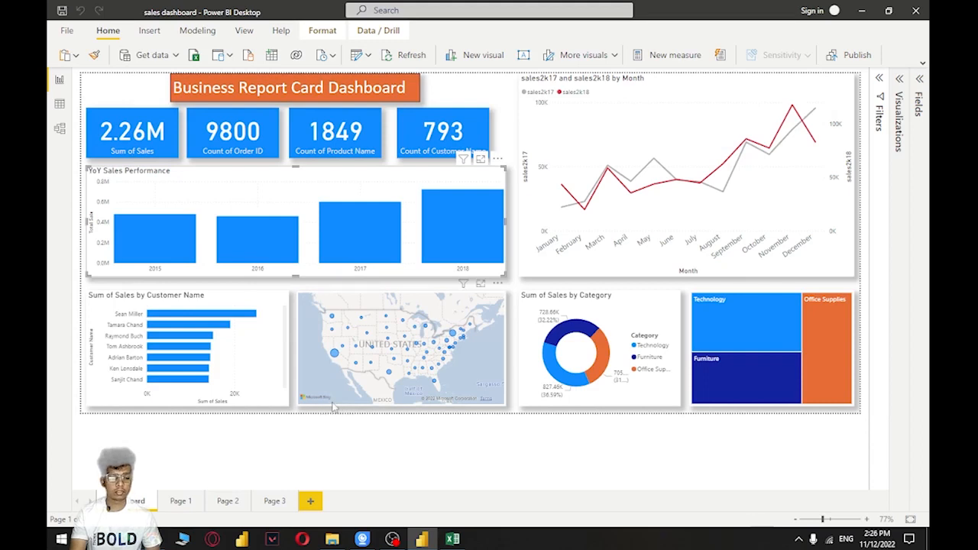
{"action": "left_click", "coordinate": [332, 404]}
{"action": "left_click", "coordinate": [269, 398]}
{"action": "left_click", "coordinate": [634, 412]}
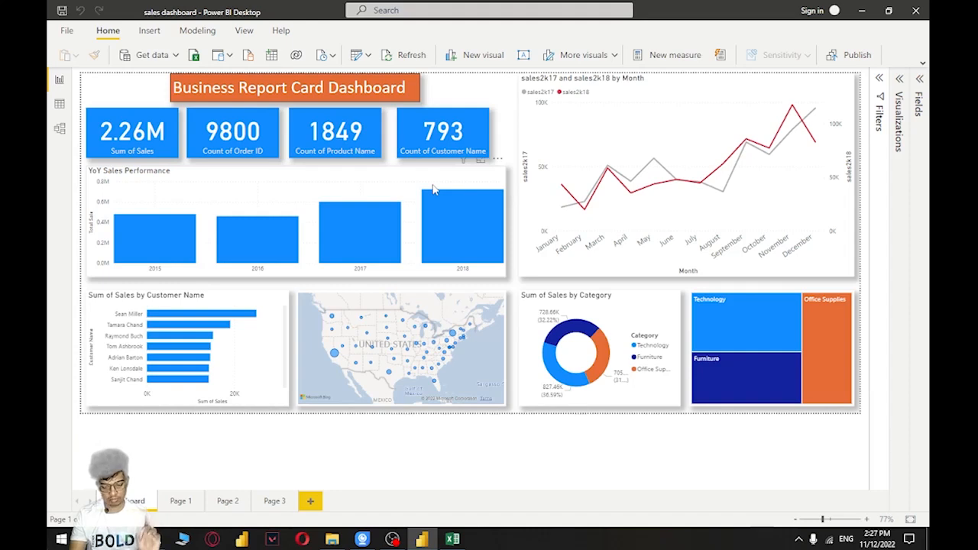
Start a new blank Power BI report and dismiss its welcome screen
{"action": "left_click", "coordinate": [747, 105]}
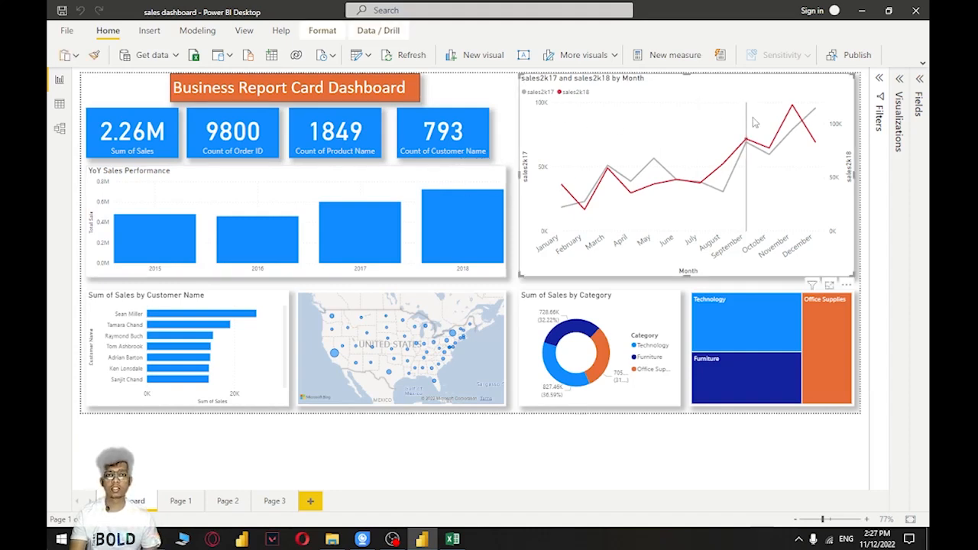
{"action": "left_click", "coordinate": [480, 91]}
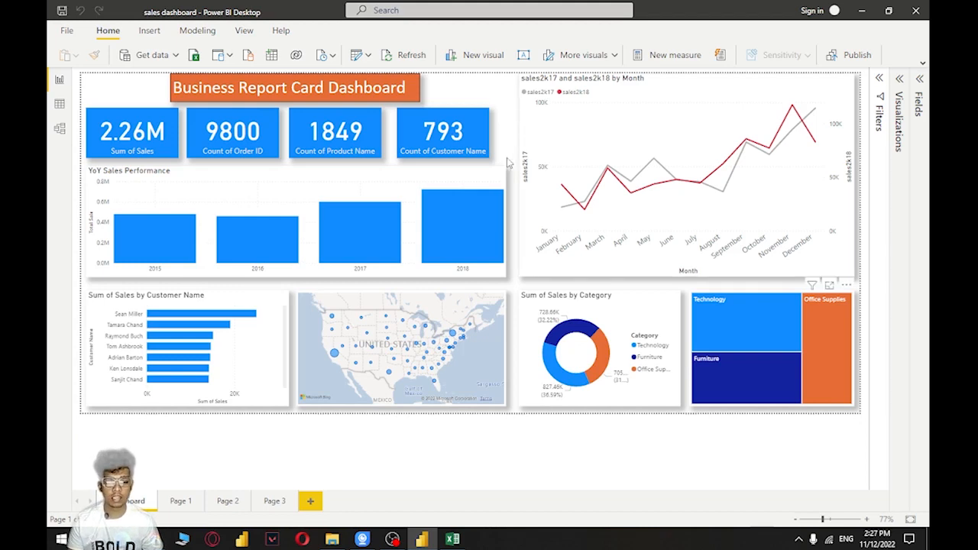
{"action": "left_click", "coordinate": [67, 31]}
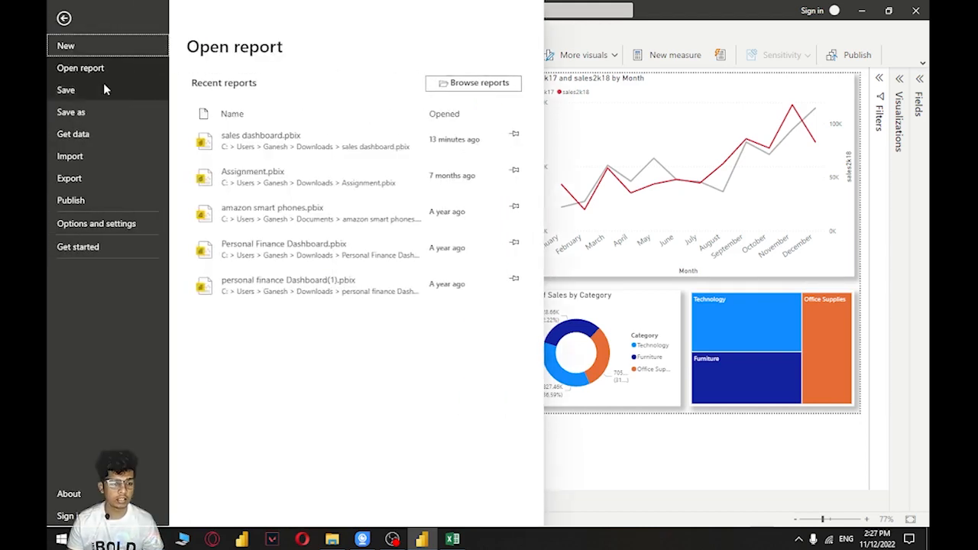
{"action": "key", "text": "Escape"}
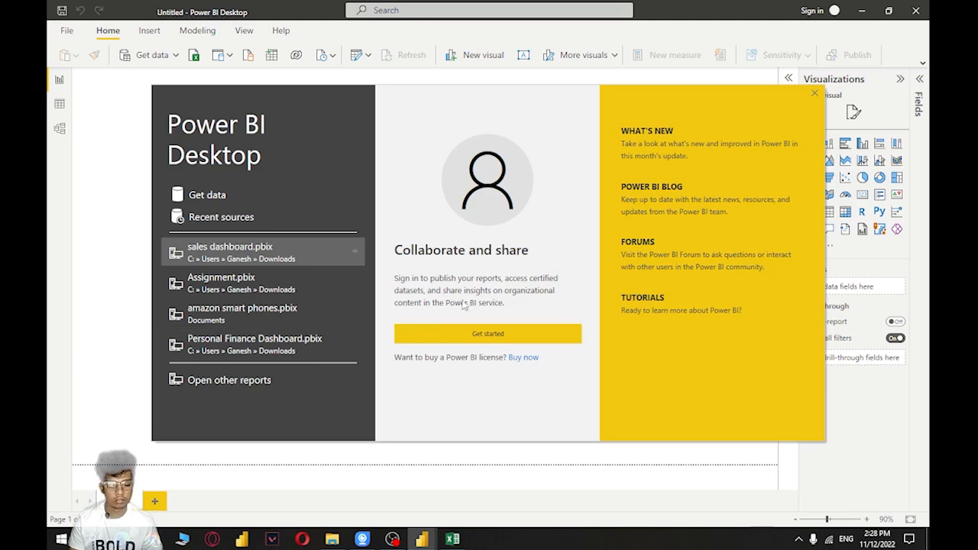
{"action": "left_click", "coordinate": [814, 95]}
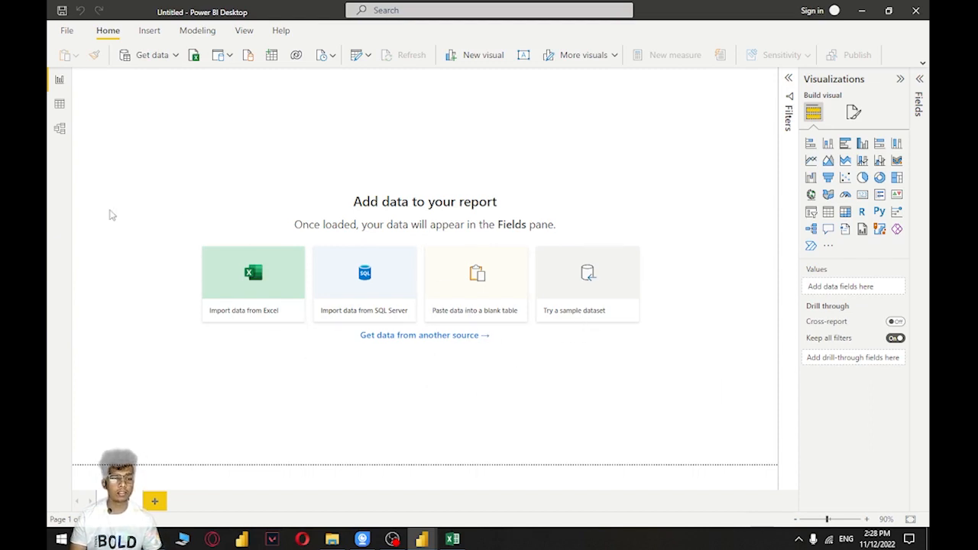
Look through the full list of data sources and connect to the Excel Workbook source
{"action": "left_click", "coordinate": [152, 58]}
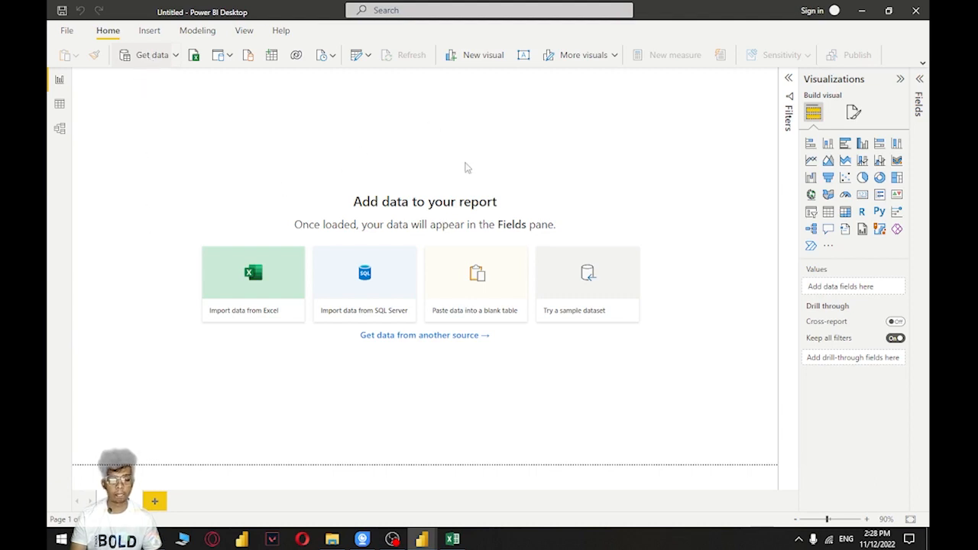
{"action": "mouse_move", "coordinate": [421, 537]}
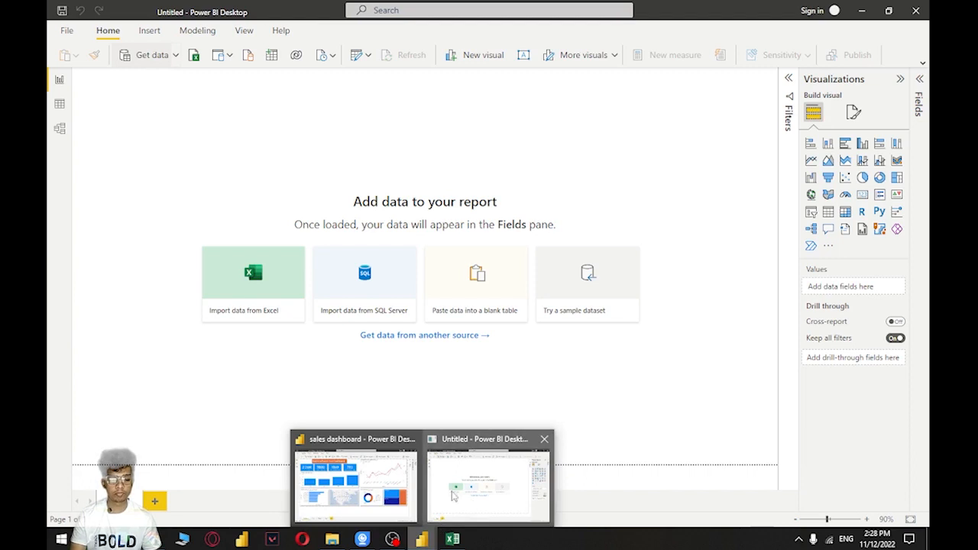
{"action": "left_click", "coordinate": [475, 489]}
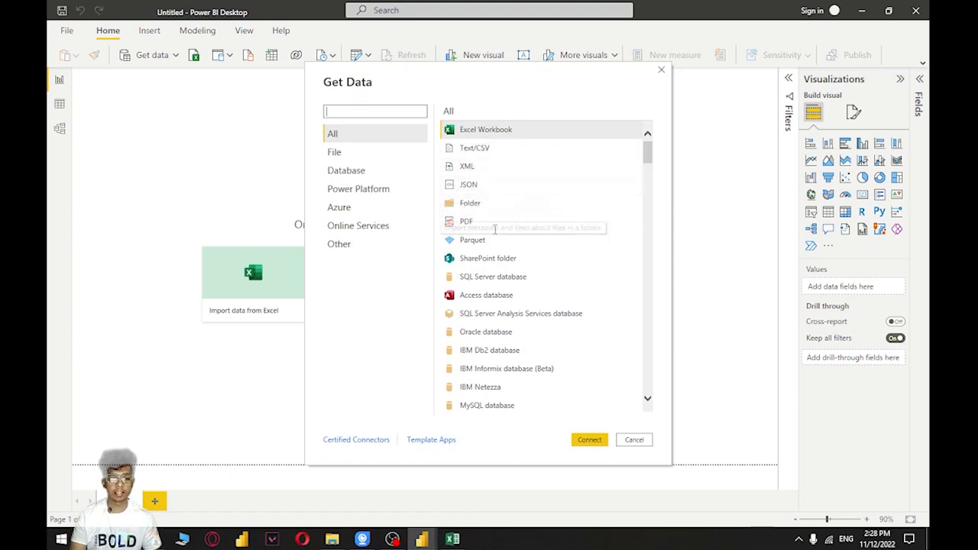
{"action": "scroll", "coordinate": [524, 272], "scroll_direction": "down", "scroll_amount": 6}
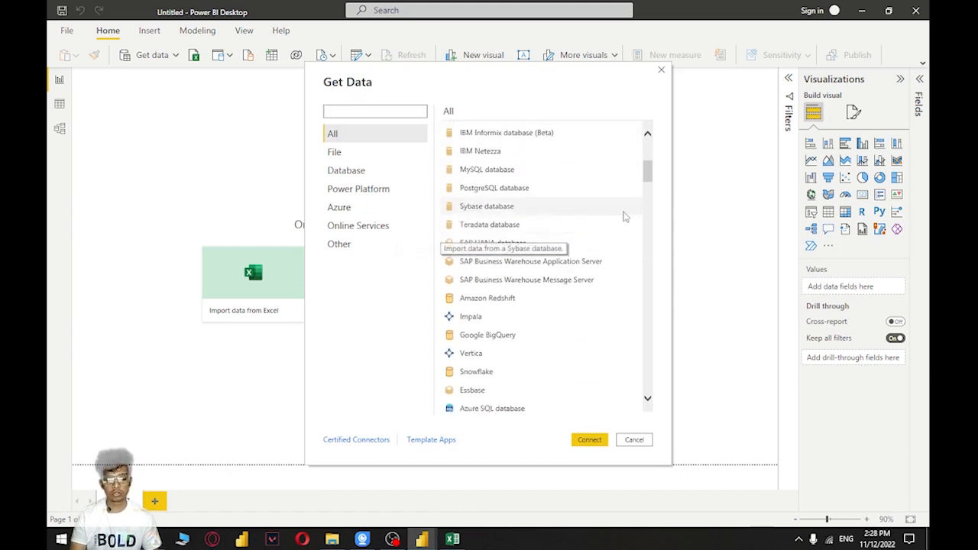
{"action": "left_click_drag", "start_coordinate": [644, 180], "coordinate": [648, 386]}
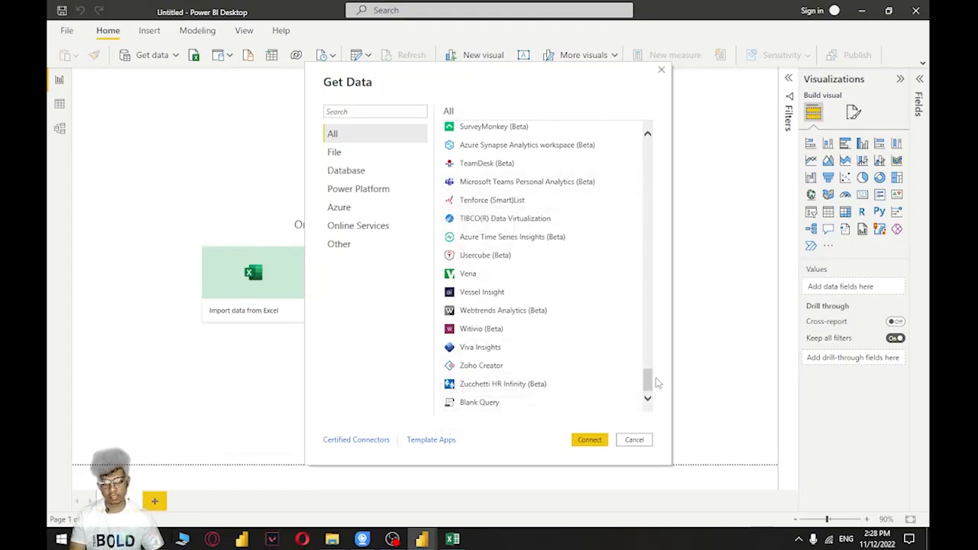
{"action": "left_click_drag", "start_coordinate": [648, 386], "coordinate": [650, 155]}
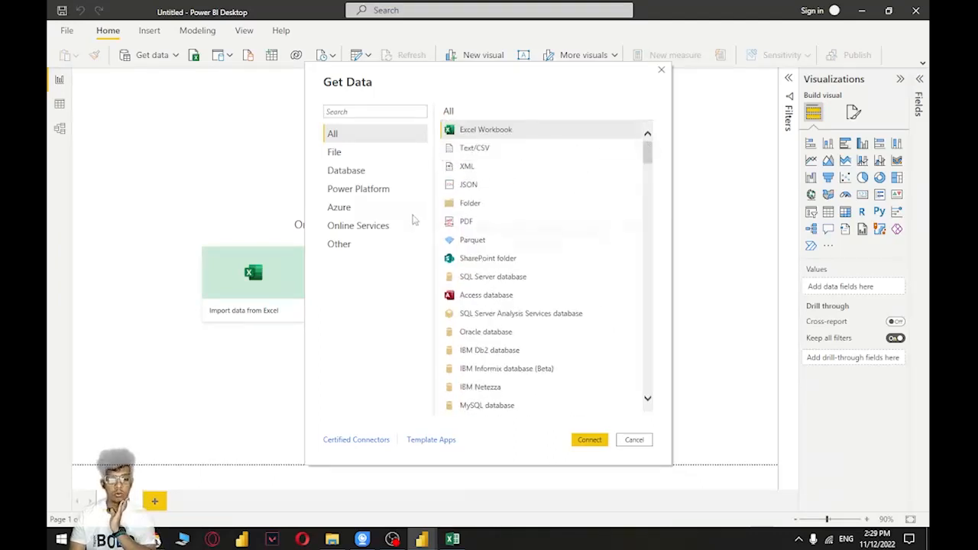
{"action": "left_click", "coordinate": [493, 129]}
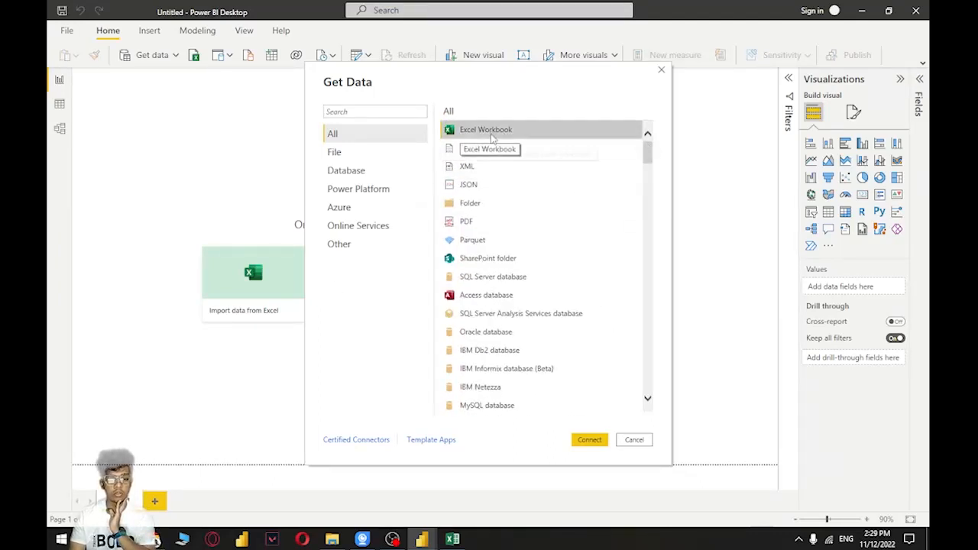
{"action": "left_click", "coordinate": [588, 441]}
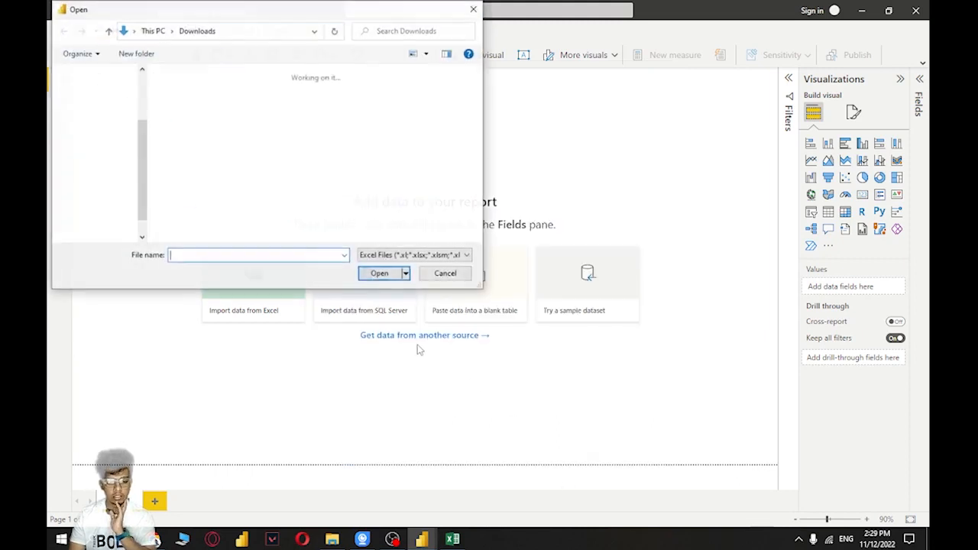
Choose the sales workbook from the Desktop folder as the data source and open it
{"action": "scroll", "coordinate": [105, 103], "scroll_direction": "up", "scroll_amount": 3}
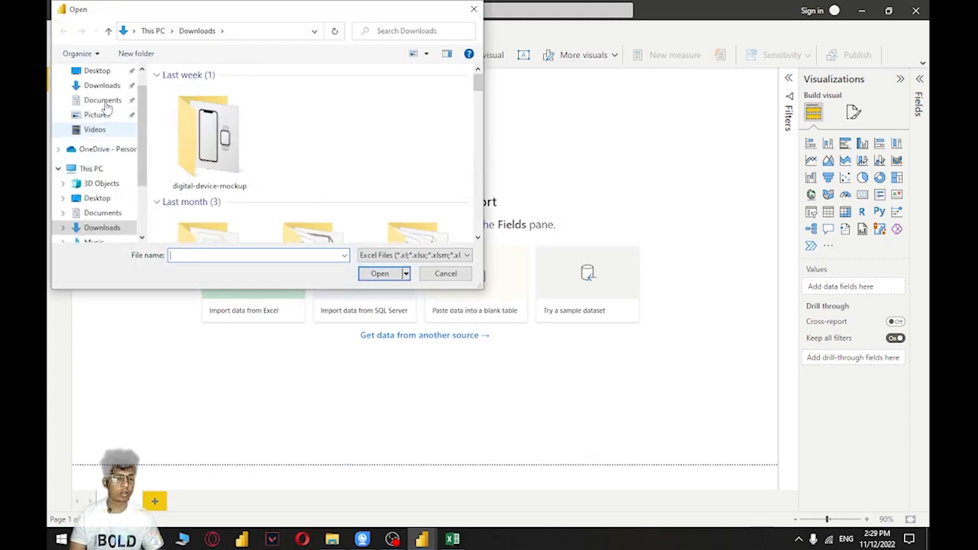
{"action": "left_click", "coordinate": [104, 96]}
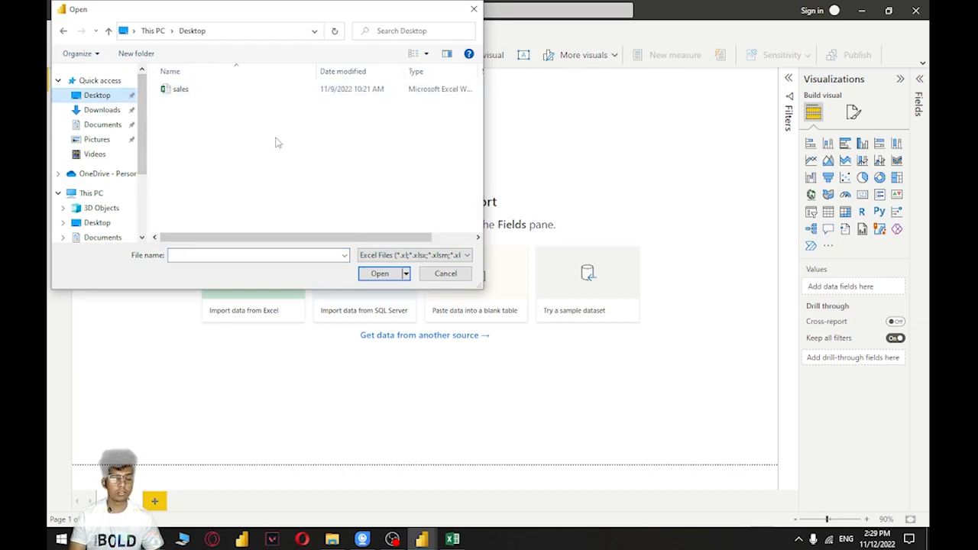
{"action": "left_click", "coordinate": [197, 92]}
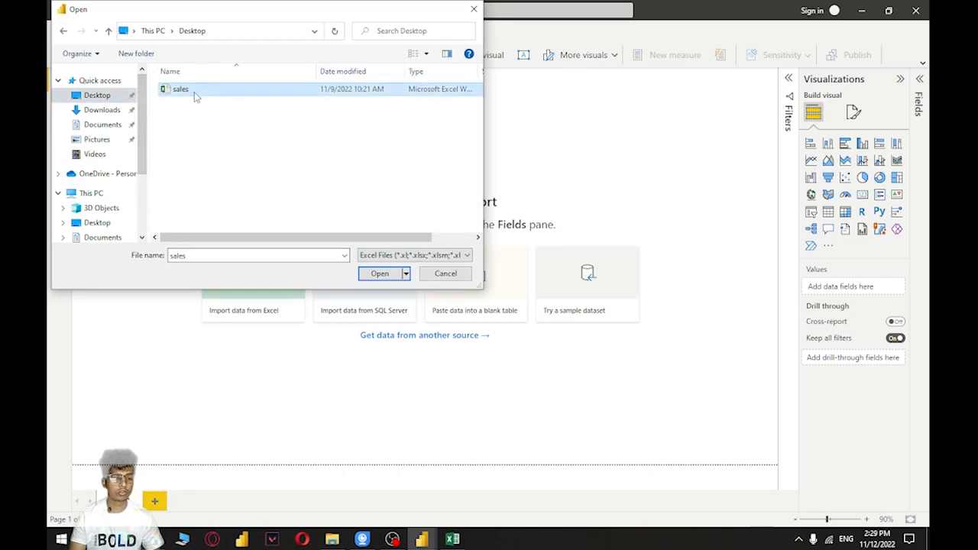
{"action": "left_click", "coordinate": [379, 277]}
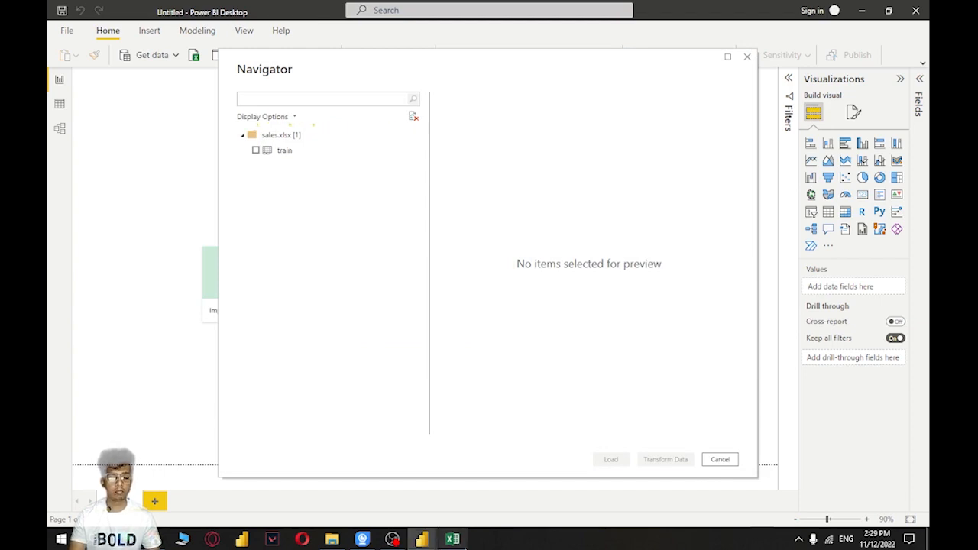
Switch to the sales workbook in Excel to check its data, and return to the Power BI Navigator
{"action": "left_click", "coordinate": [452, 539]}
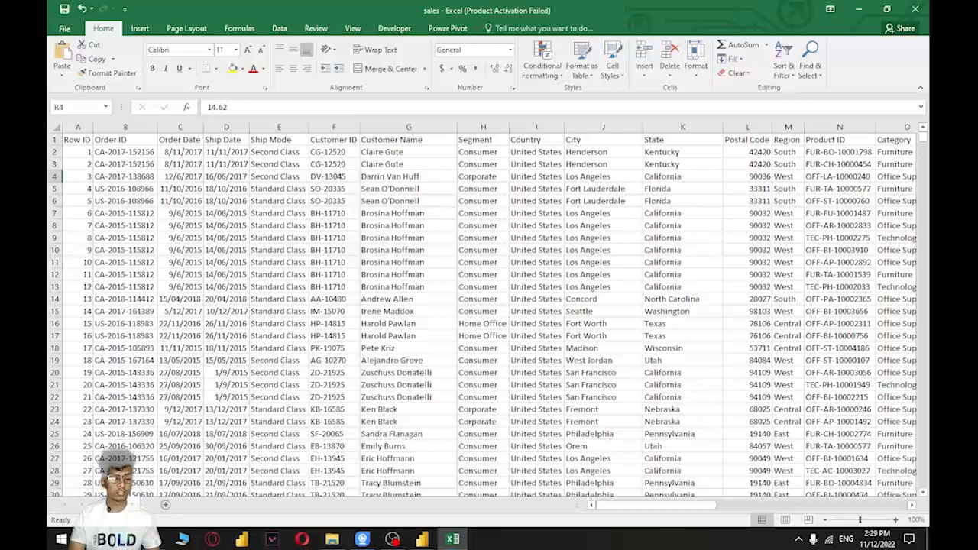
{"action": "mouse_move", "coordinate": [438, 540]}
{"action": "left_click", "coordinate": [443, 482]}
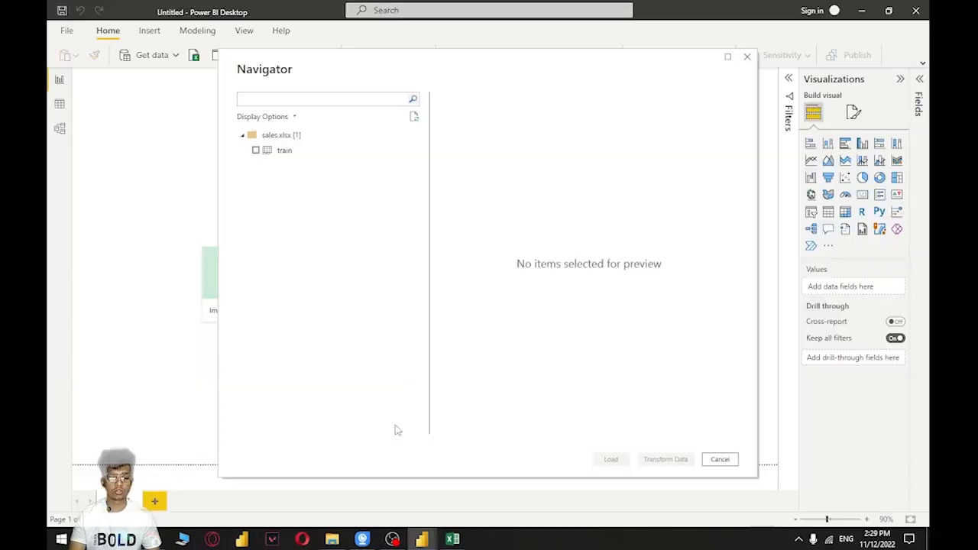
Select the train sheet of sales.xlsx and open it in Power Query Editor with Transform Data
{"action": "left_click", "coordinate": [256, 150]}
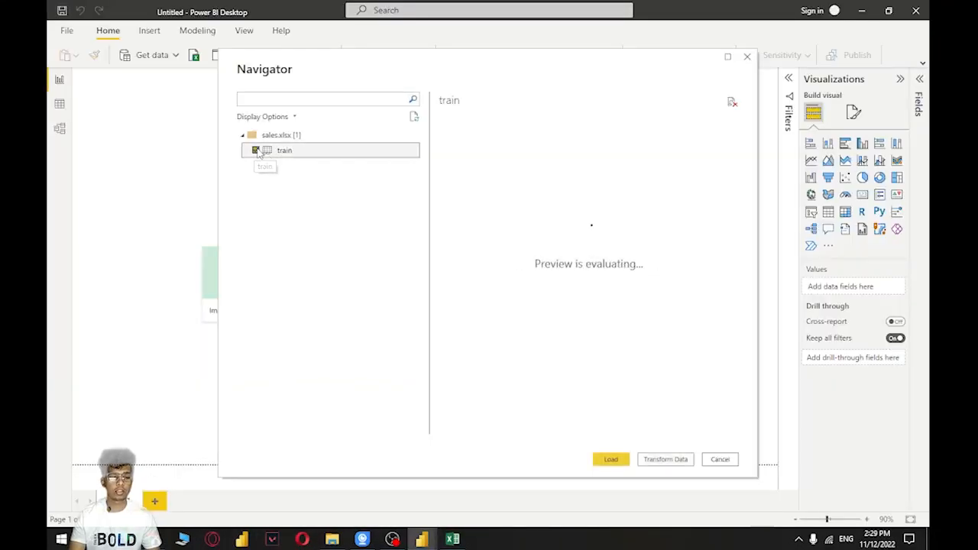
{"action": "mouse_move", "coordinate": [506, 434]}
{"action": "left_mouse_down"}
{"action": "mouse_move", "coordinate": [699, 430]}
{"action": "mouse_move", "coordinate": [507, 430]}
{"action": "left_mouse_up"}
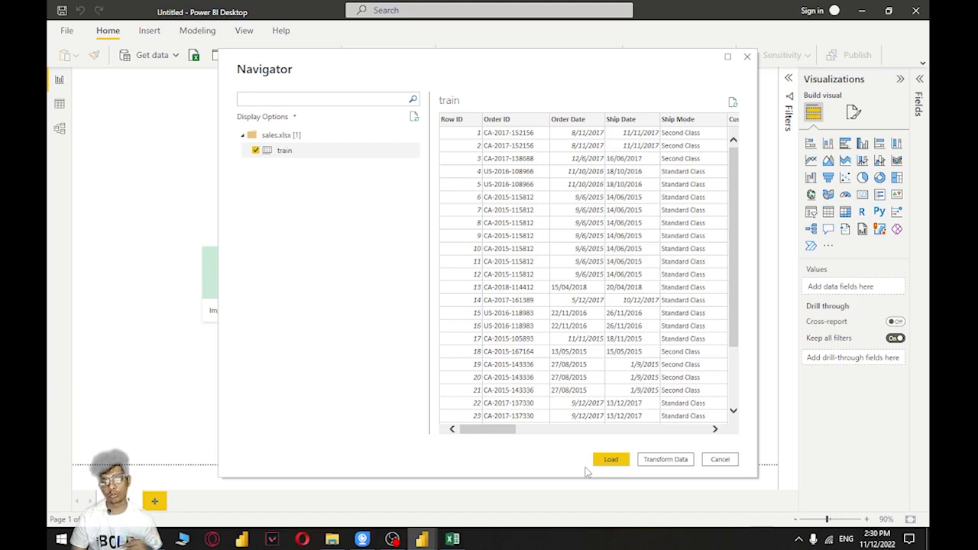
{"action": "left_click", "coordinate": [661, 462]}
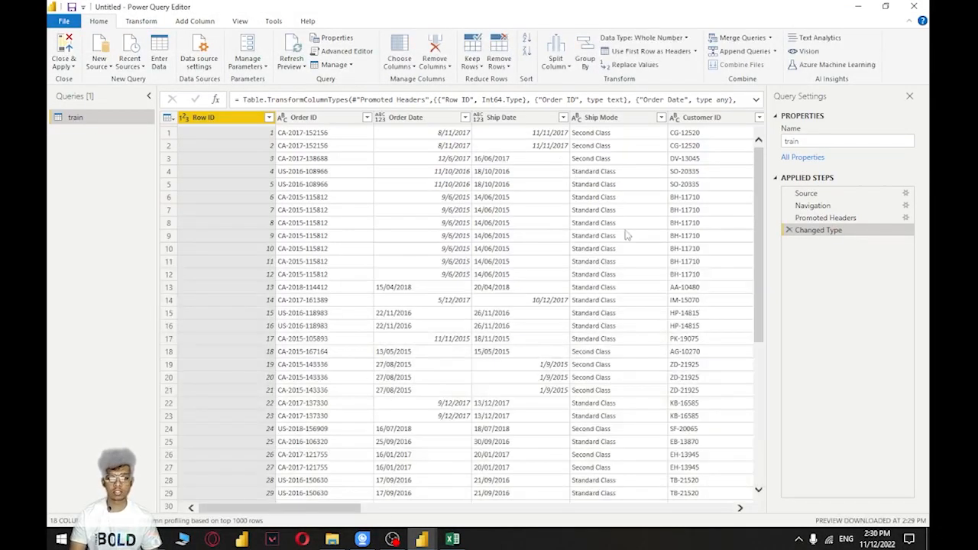
View the untitled report window in Power BI Desktop and return to the Power Query Editor window
{"action": "mouse_move", "coordinate": [421, 539]}
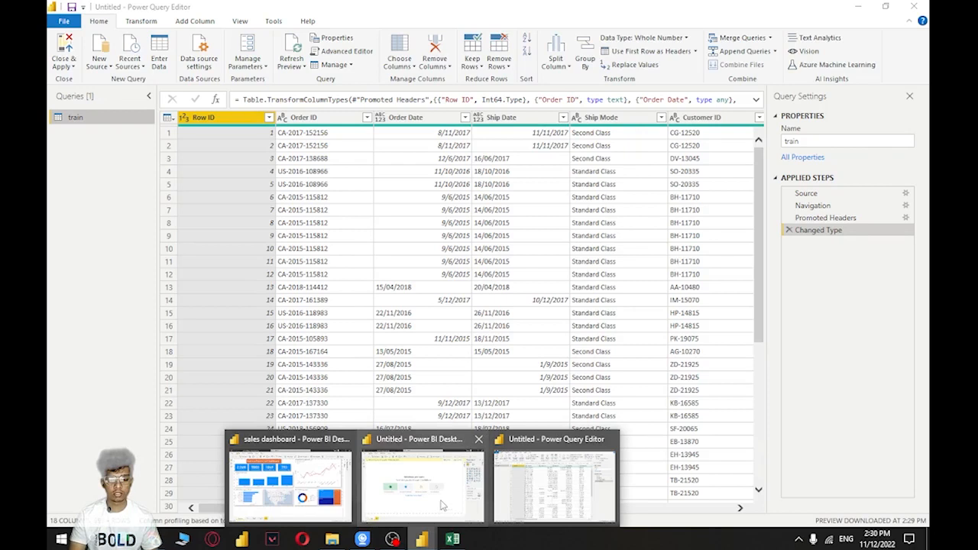
{"action": "left_click", "coordinate": [430, 477]}
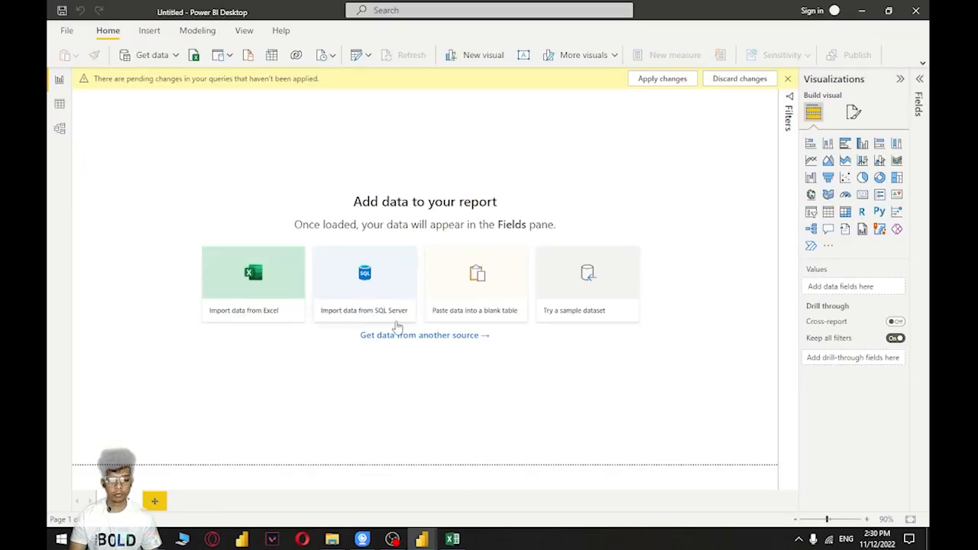
{"action": "mouse_move", "coordinate": [428, 541]}
{"action": "left_click", "coordinate": [585, 492]}
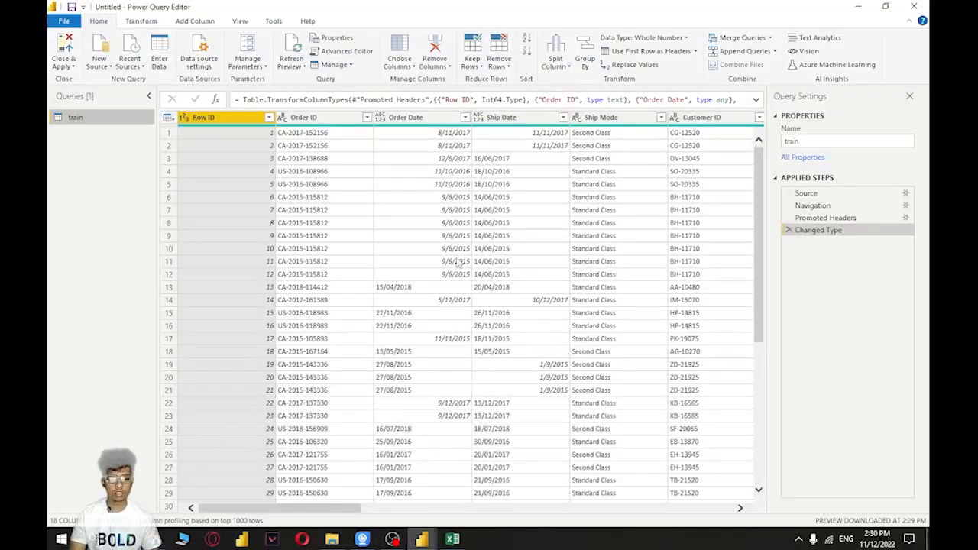
{"action": "left_click", "coordinate": [190, 5]}
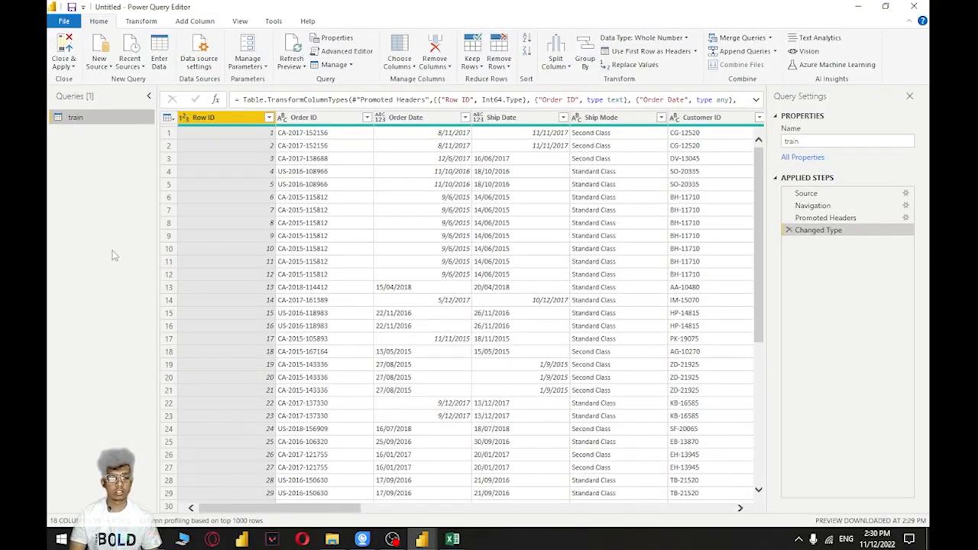
Narrow the Query Settings pane to widen the data preview, and show Column quality for the train table
{"action": "left_click_drag", "start_coordinate": [766, 254], "coordinate": [834, 249]}
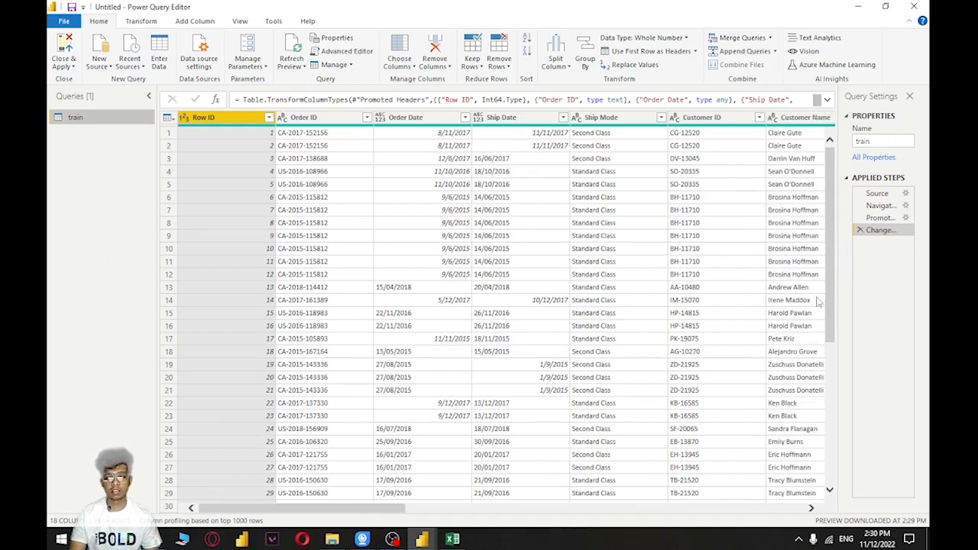
{"action": "left_click_drag", "start_coordinate": [382, 509], "coordinate": [367, 531]}
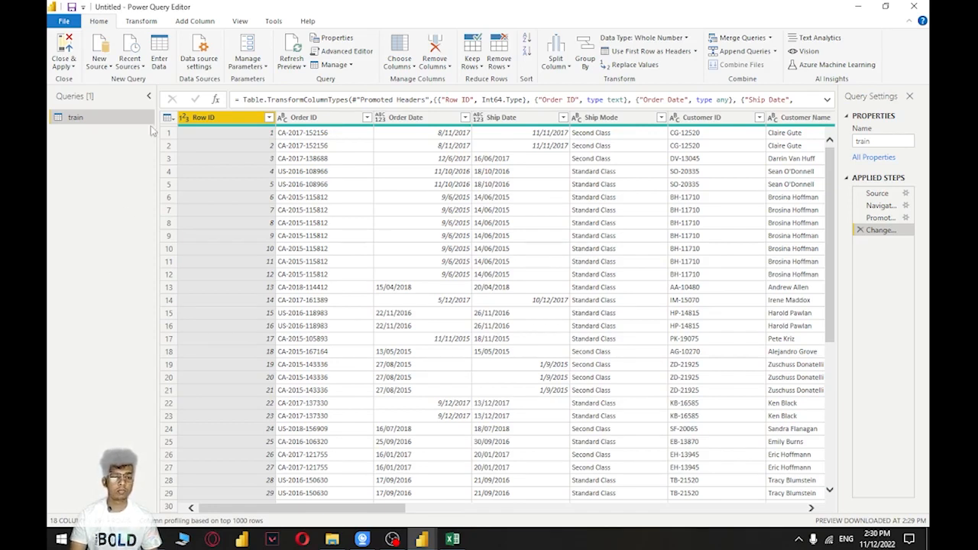
{"action": "left_click", "coordinate": [240, 21]}
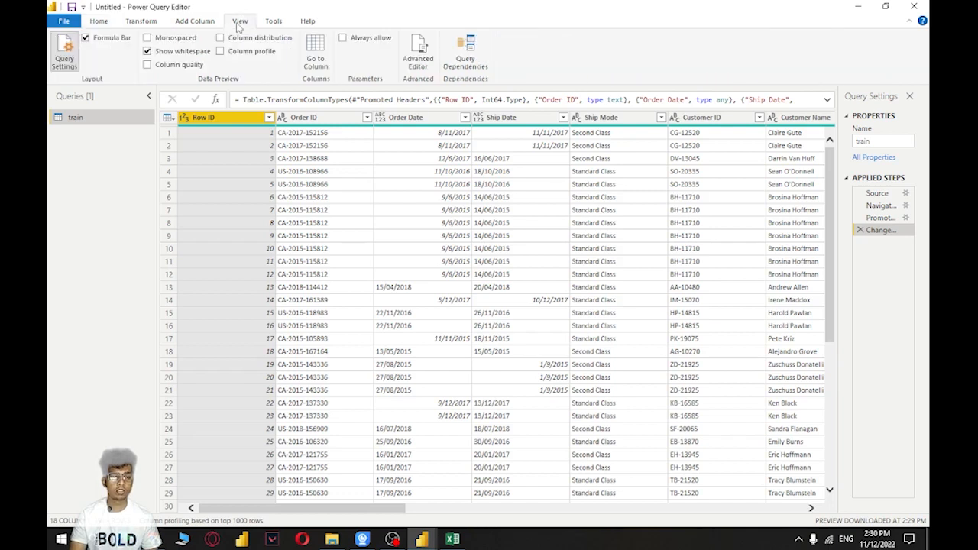
{"action": "left_click", "coordinate": [170, 67]}
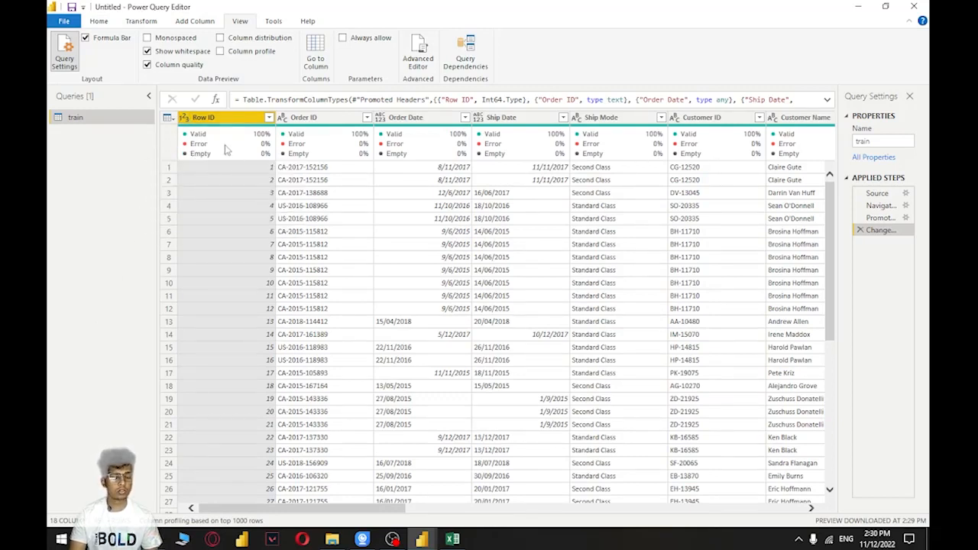
Examine the valid, error and empty percentages of the train table's columns, including Row ID and Order Date
{"action": "mouse_move", "coordinate": [260, 145]}
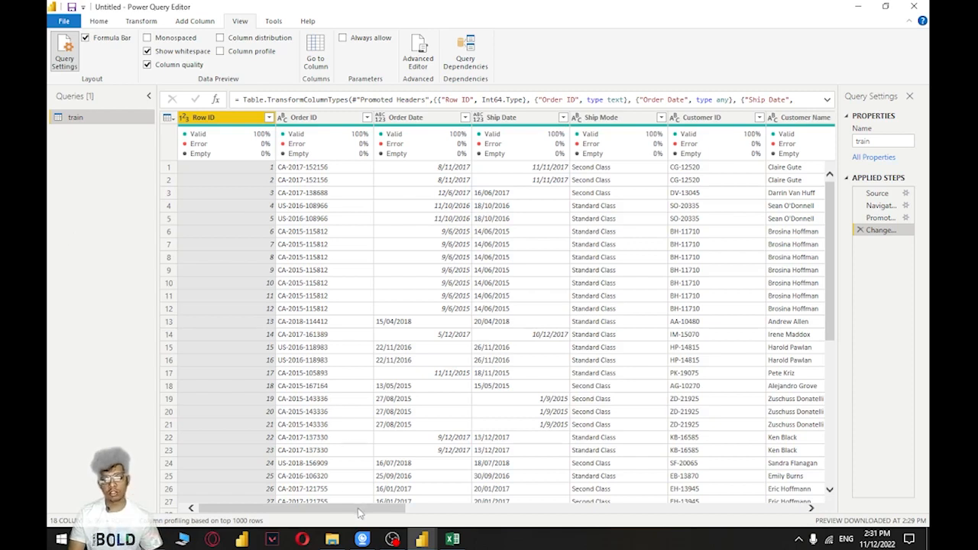
{"action": "left_click_drag", "start_coordinate": [363, 508], "coordinate": [343, 513]}
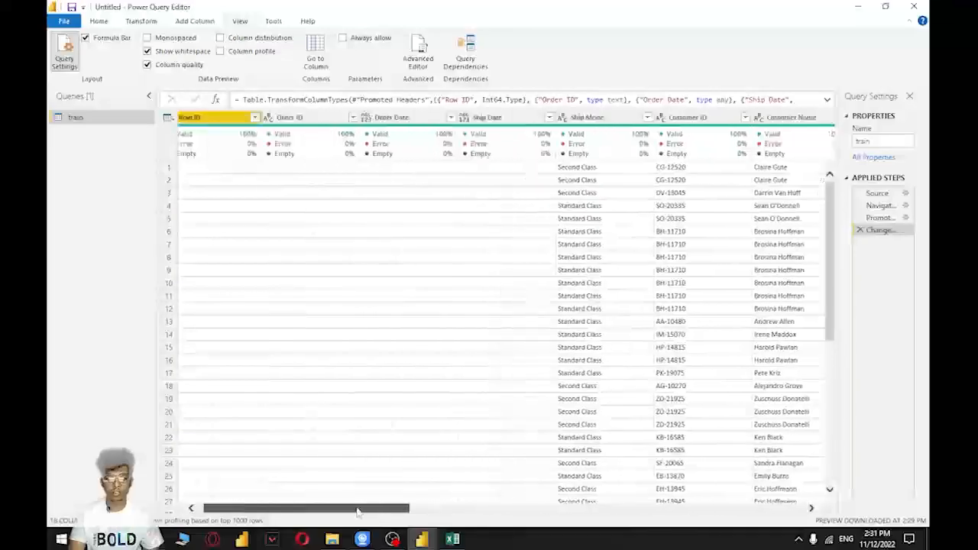
{"action": "mouse_move", "coordinate": [258, 139]}
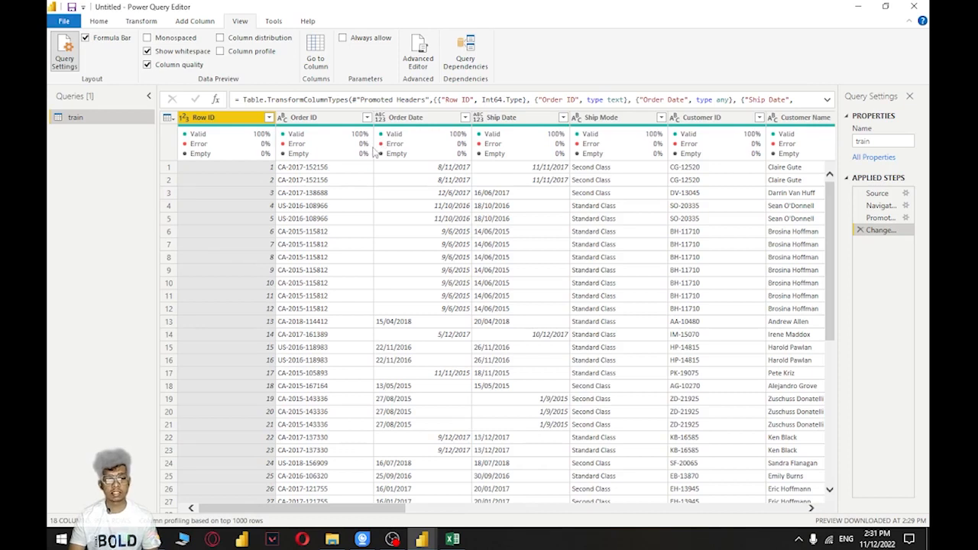
{"action": "mouse_move", "coordinate": [428, 150]}
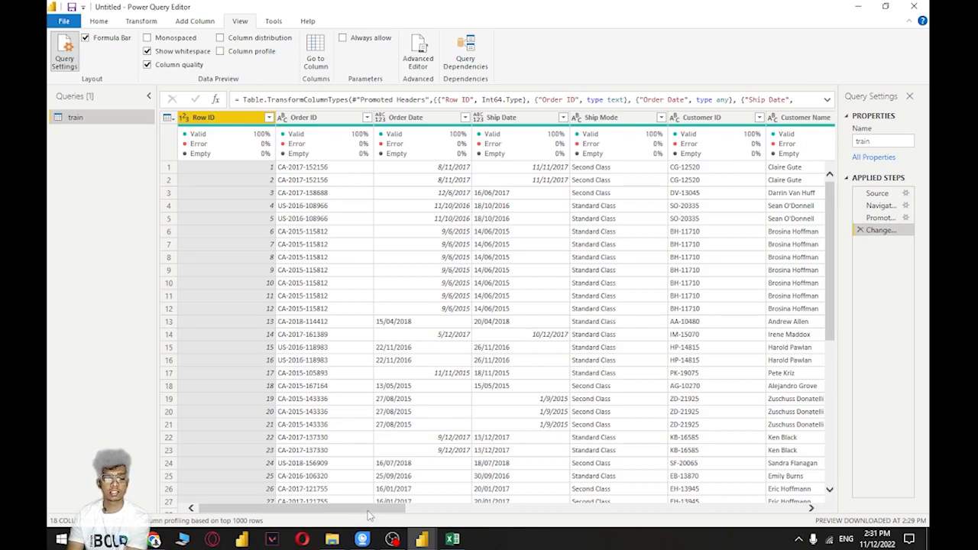
{"action": "mouse_move", "coordinate": [374, 512]}
{"action": "left_mouse_down"}
{"action": "mouse_move", "coordinate": [511, 510]}
{"action": "mouse_move", "coordinate": [375, 510]}
{"action": "left_mouse_up"}
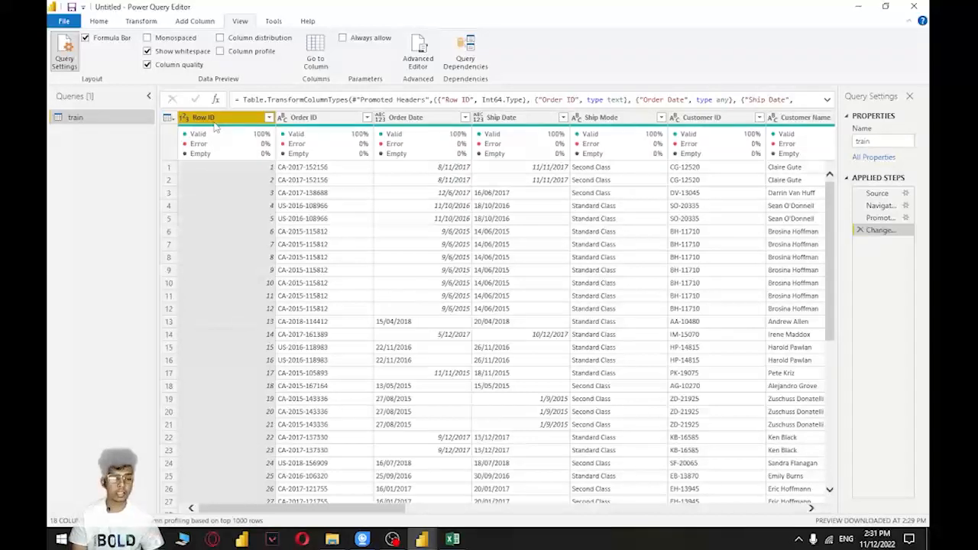
Check the column quality percentages of each train column from Order ID through Sales, and return to Row ID
{"action": "key", "text": "Right"}
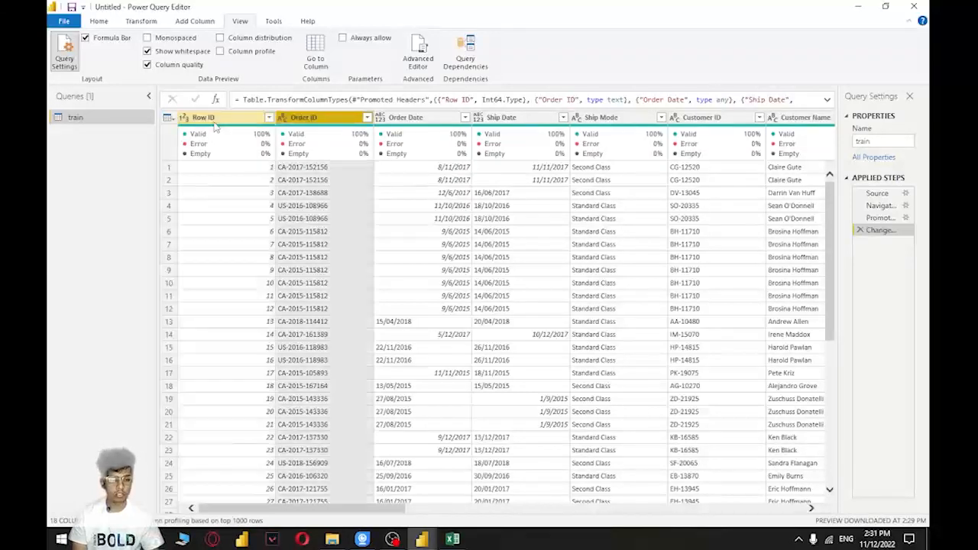
{"action": "key", "text": "Right"}
{"action": "key", "text": "Right"}
{"action": "key", "text": "Right"}
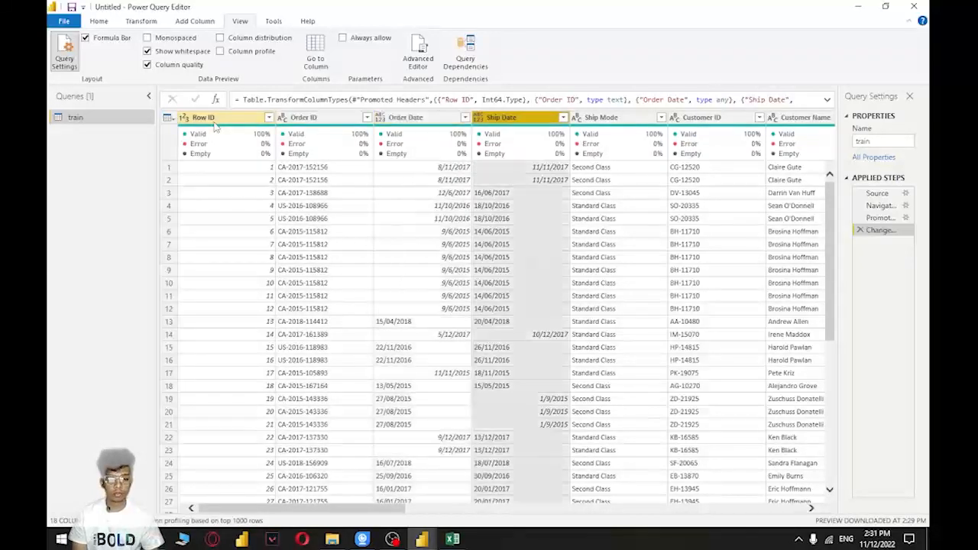
{"action": "key", "text": "Right"}
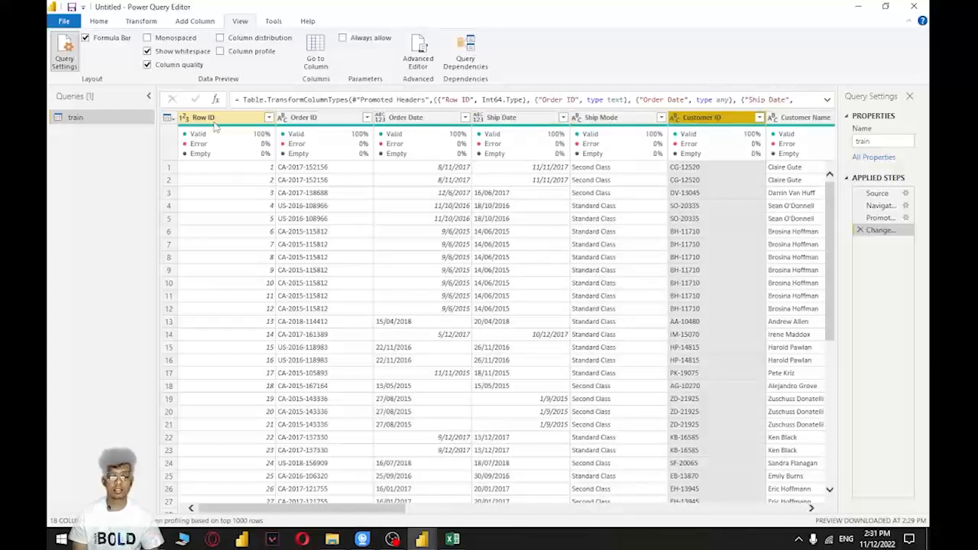
{"action": "key", "text": "Right"}
{"action": "key", "text": "Right"}
{"action": "key", "text": "Right"}
{"action": "key", "text": "Right"}
{"action": "key", "text": "Right"}
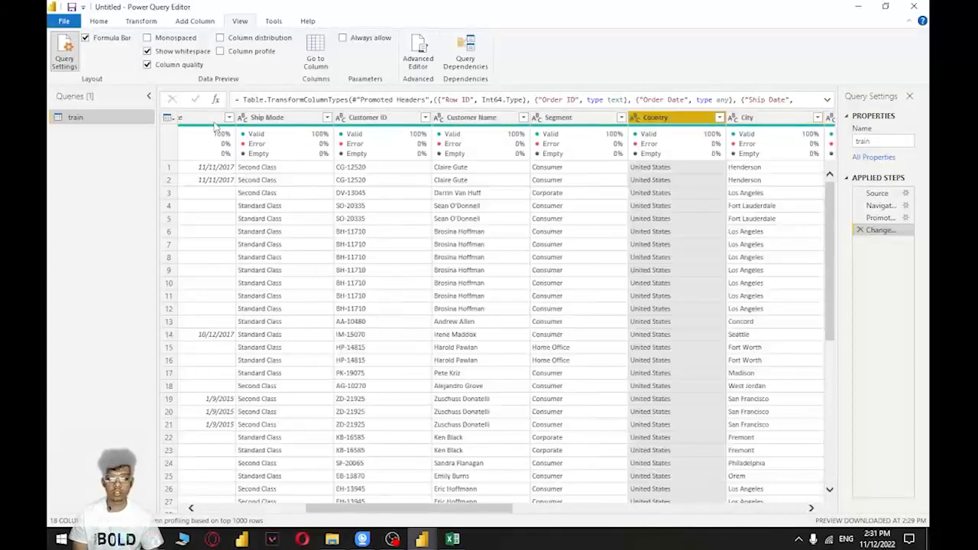
{"action": "key", "text": "Right"}
{"action": "key", "text": "Right"}
{"action": "key", "text": "Right"}
{"action": "key", "text": "Right"}
{"action": "key", "text": "Right"}
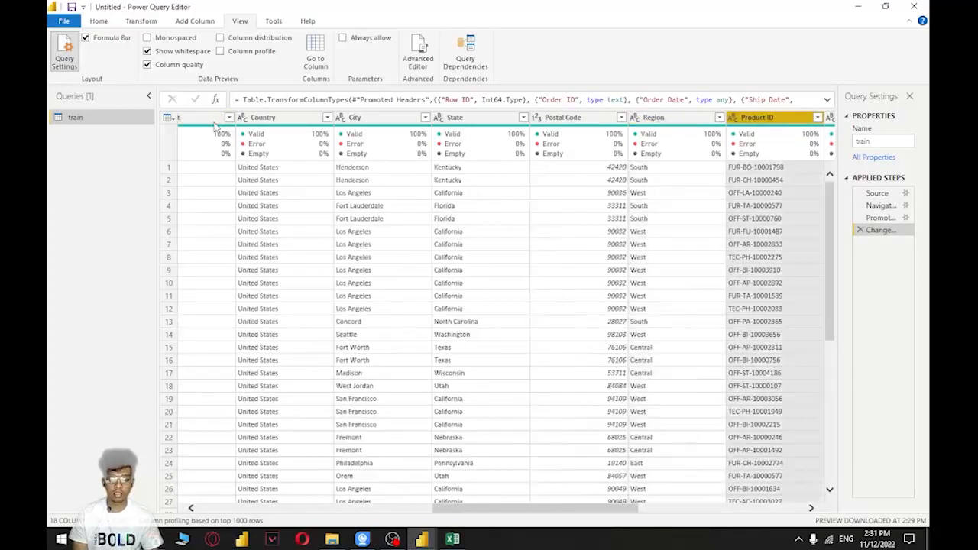
{"action": "key", "text": "Right"}
{"action": "key", "text": "Right"}
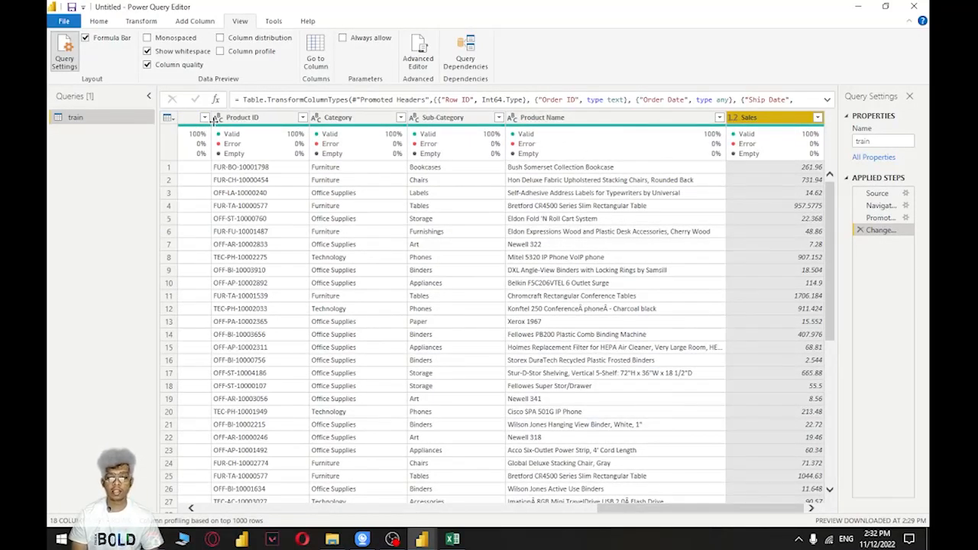
{"action": "key", "text": "Left"}
{"action": "key", "text": "Left"}
{"action": "key", "text": "Left"}
{"action": "key", "text": "Left"}
{"action": "key", "text": "Left"}
{"action": "key", "text": "Left"}
{"action": "key", "text": "Left"}
{"action": "key", "text": "Left"}
{"action": "key", "text": "Left"}
{"action": "key", "text": "Left"}
{"action": "key", "text": "Left"}
{"action": "key", "text": "Left"}
{"action": "key", "text": "Left"}
{"action": "key", "text": "Left"}
{"action": "key", "text": "Left"}
{"action": "key", "text": "Left"}
{"action": "key", "text": "Left"}
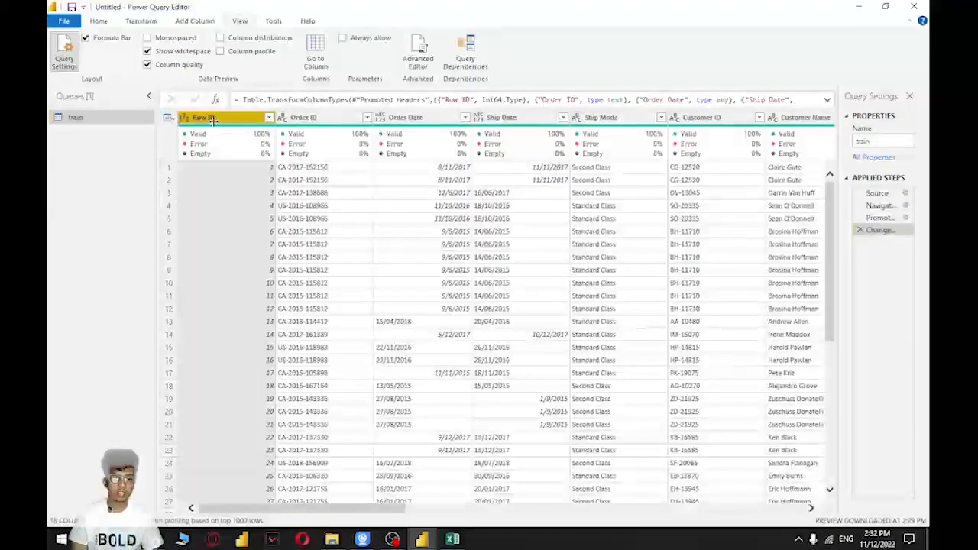
{"action": "key", "text": "Right"}
{"action": "key", "text": "Right"}
{"action": "key", "text": "Left"}
{"action": "key", "text": "Left"}
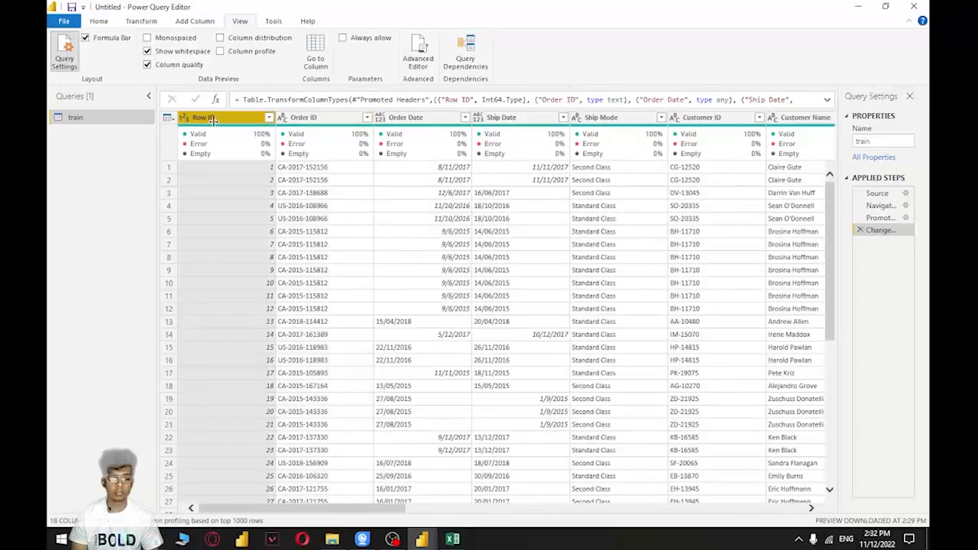
{"action": "key", "text": "Right"}
{"action": "key", "text": "Right"}
{"action": "key", "text": "Left"}
{"action": "key", "text": "Left"}
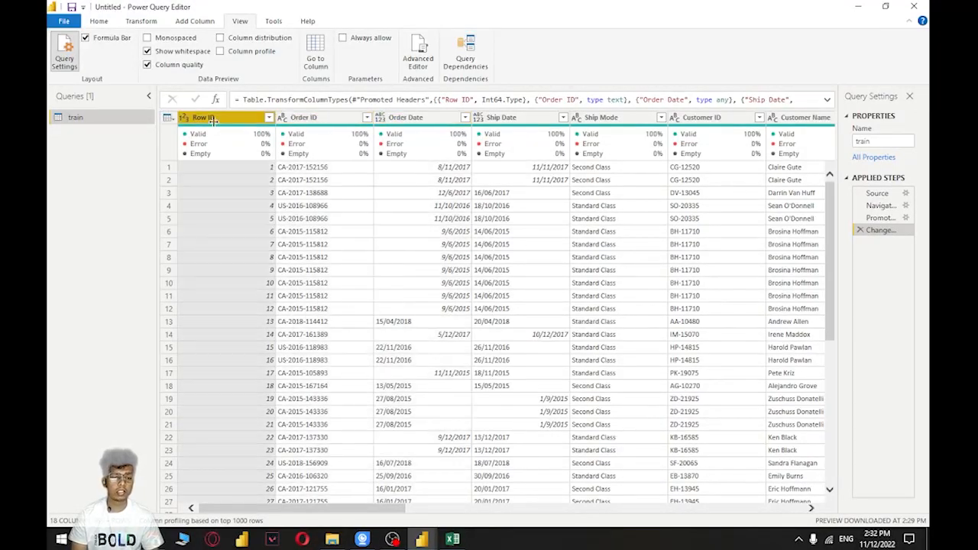
{"action": "key", "text": "Right"}
{"action": "key", "text": "Right"}
{"action": "key", "text": "Left"}
{"action": "key", "text": "Left"}
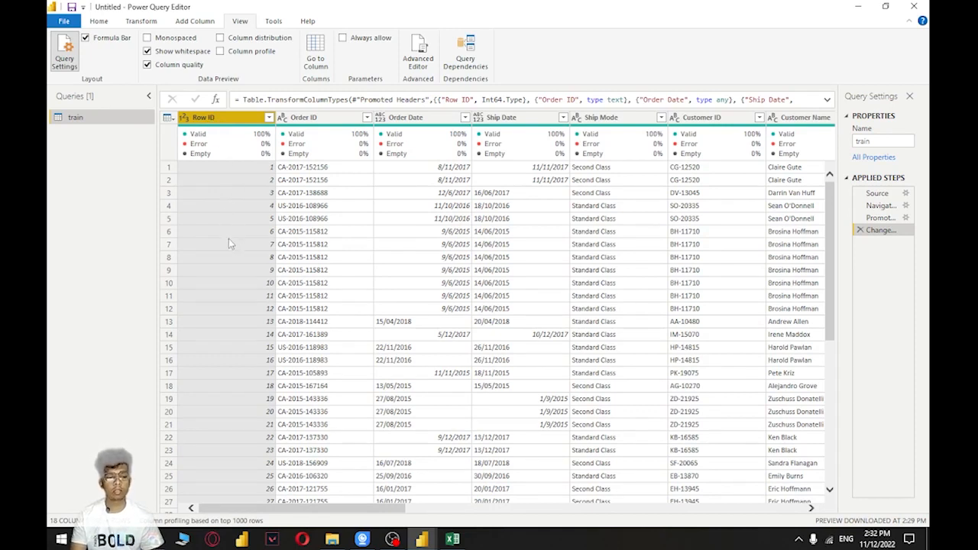
Inspect individual cell values in the Row ID, Order ID and Order Date columns, and select the Row ID column
{"action": "left_click", "coordinate": [265, 173]}
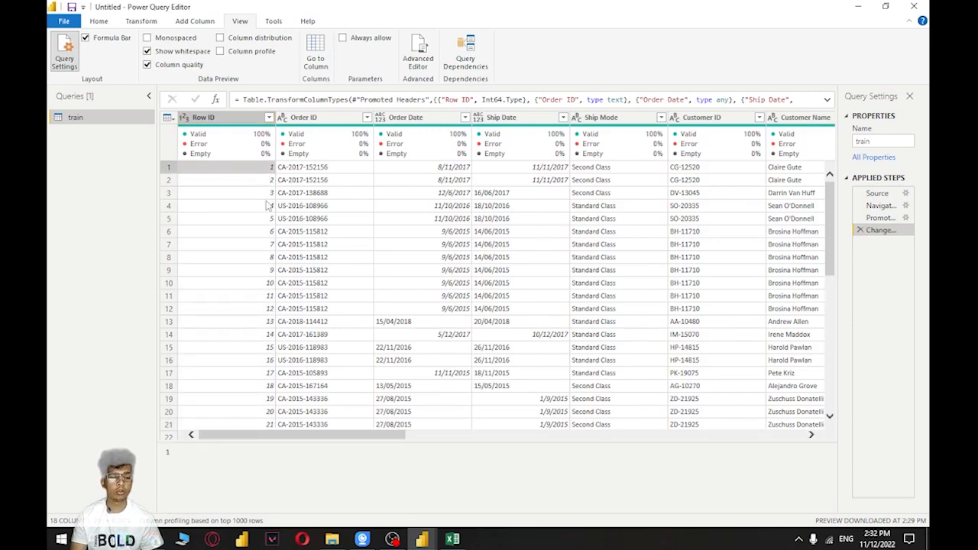
{"action": "left_click", "coordinate": [267, 205]}
{"action": "left_click", "coordinate": [252, 243]}
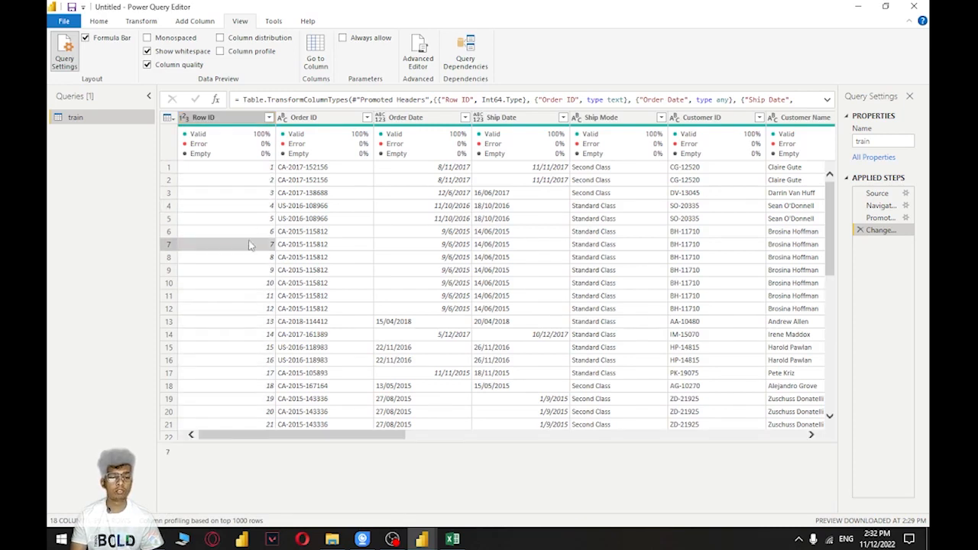
{"action": "left_click", "coordinate": [325, 181]}
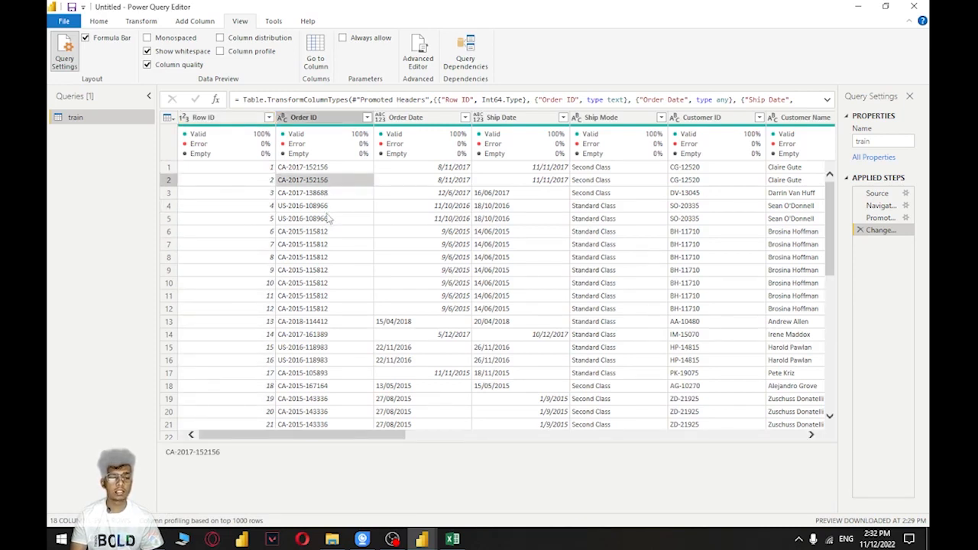
{"action": "left_click", "coordinate": [409, 181]}
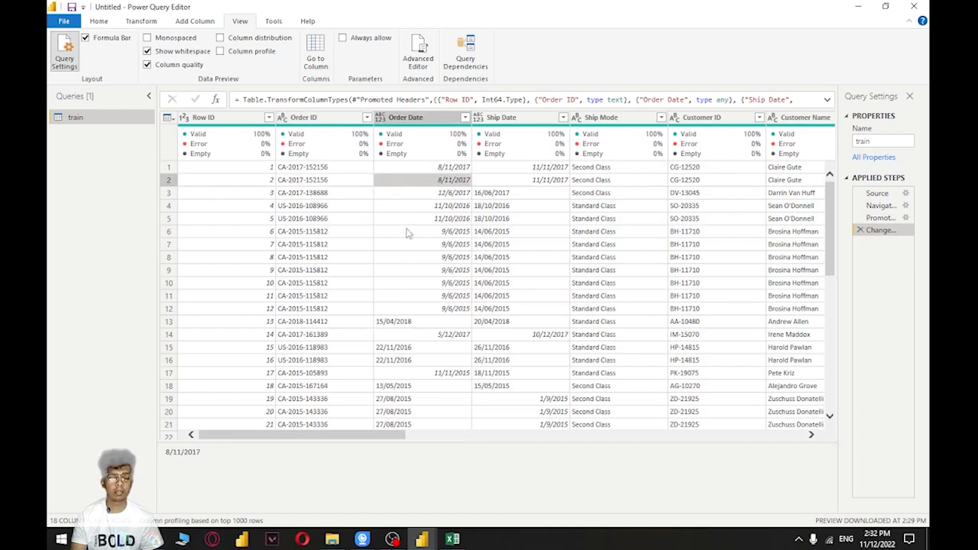
{"action": "left_click", "coordinate": [232, 170]}
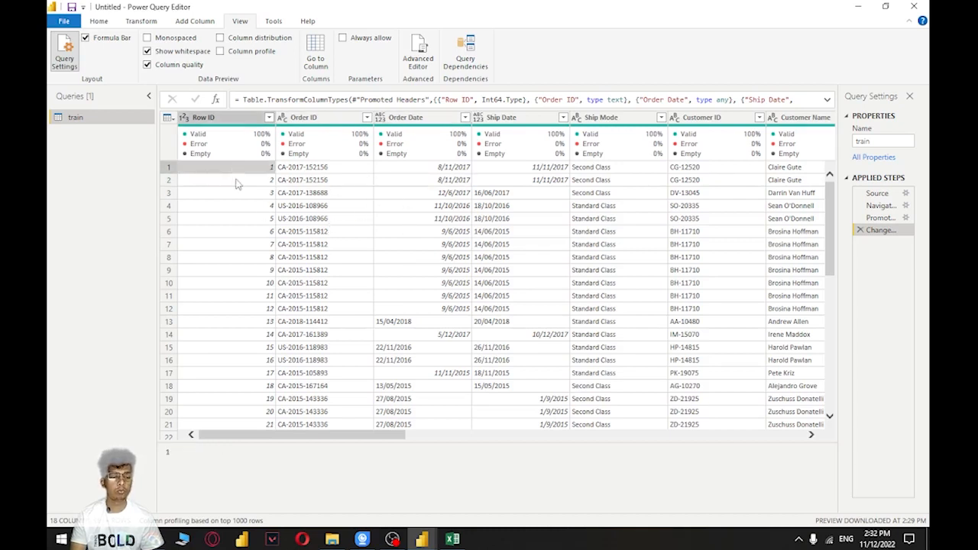
{"action": "left_click", "coordinate": [228, 135]}
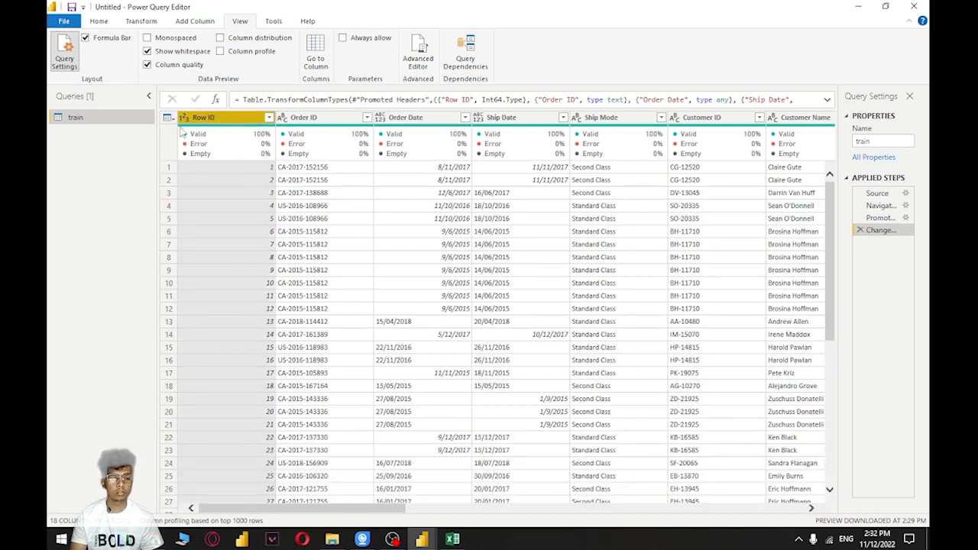
Set the Row ID column's data type to Whole Number and the Order ID column's data type to Text
{"action": "left_click", "coordinate": [185, 118]}
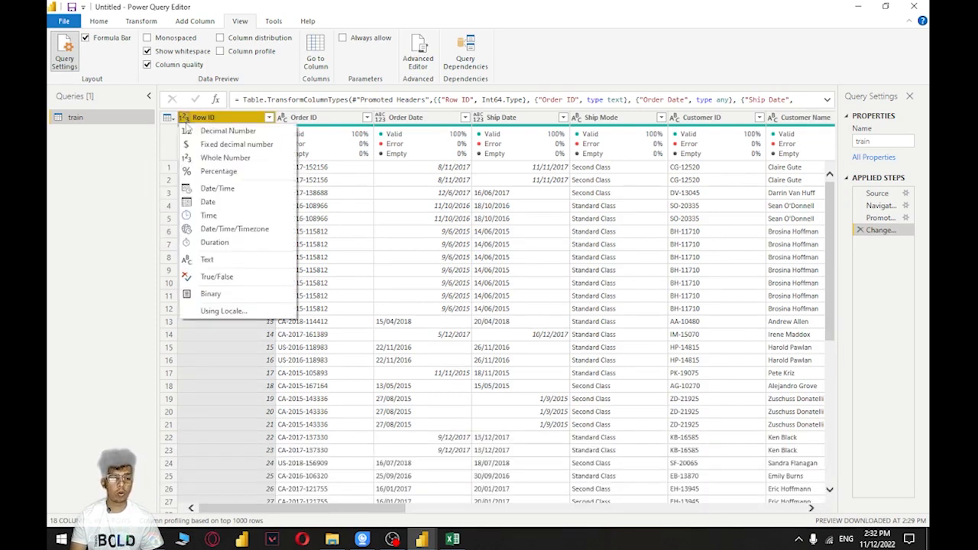
{"action": "left_click", "coordinate": [222, 159]}
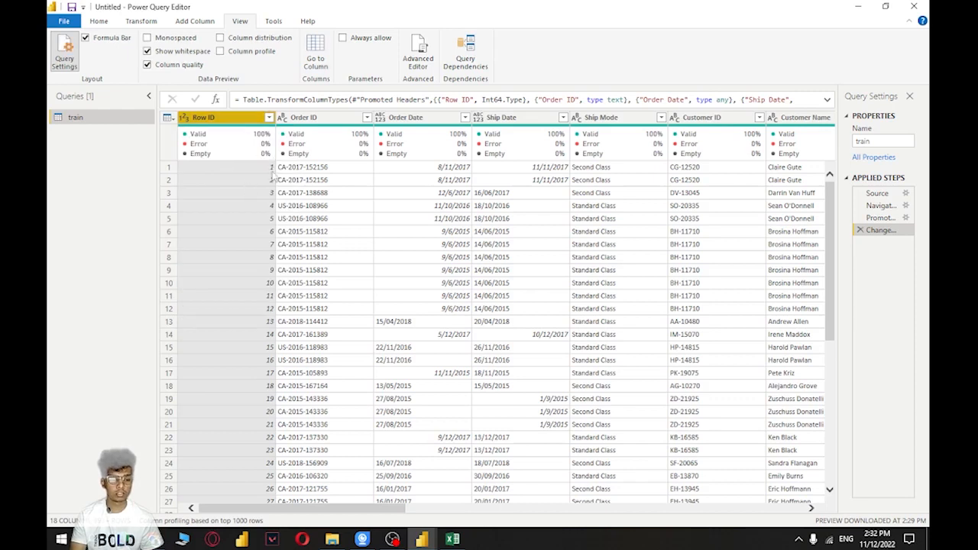
{"action": "left_click", "coordinate": [184, 119]}
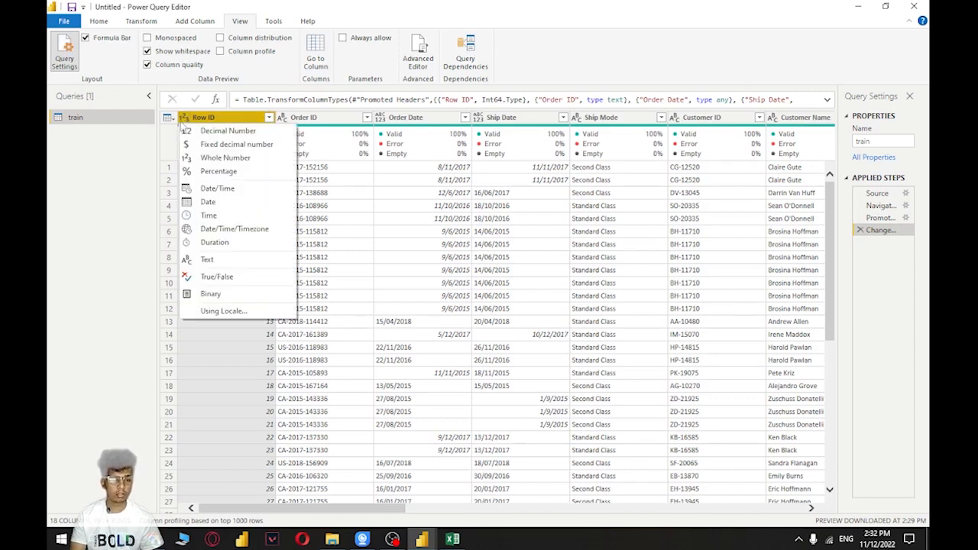
{"action": "left_click", "coordinate": [228, 161]}
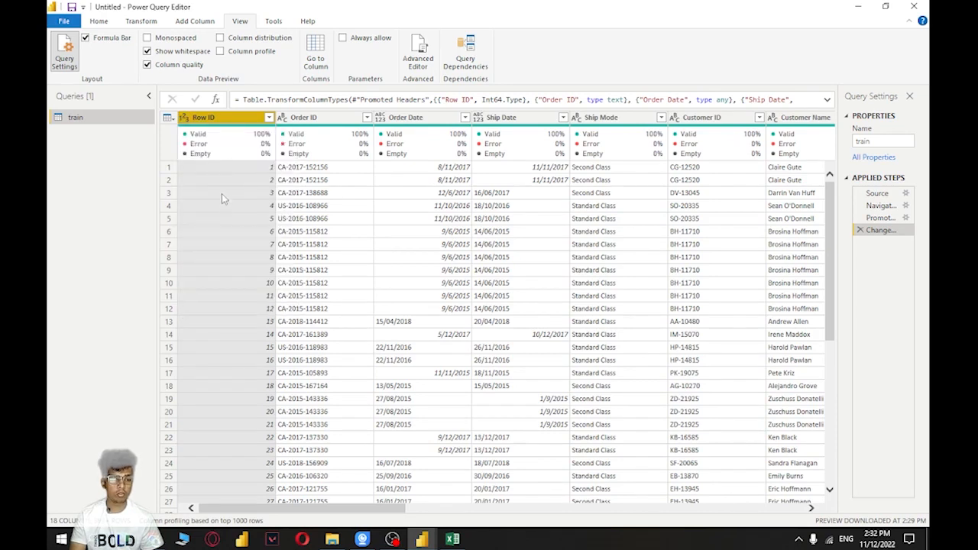
{"action": "left_click", "coordinate": [304, 122]}
{"action": "left_click", "coordinate": [283, 117]}
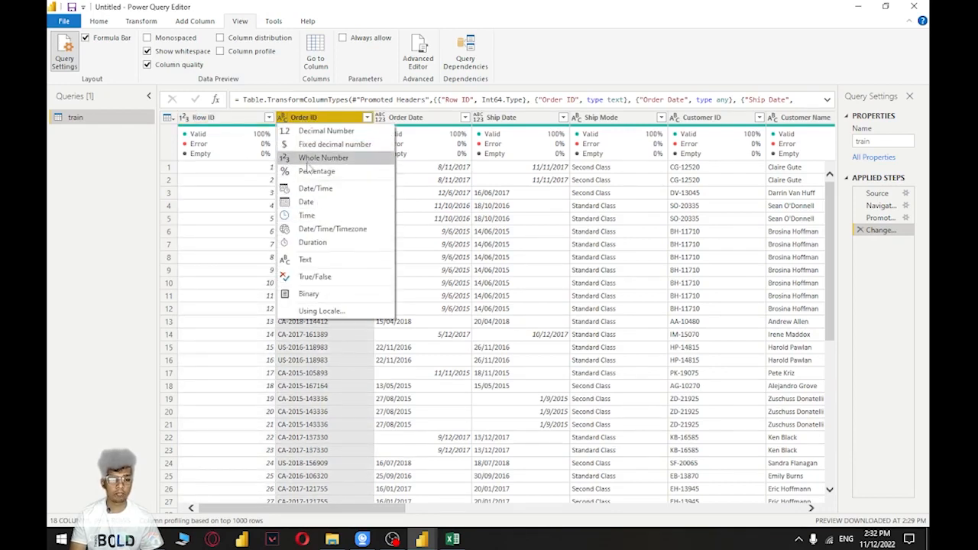
{"action": "left_click", "coordinate": [322, 262]}
Try to change the Order Date column's data type to Date
{"action": "left_click", "coordinate": [407, 118]}
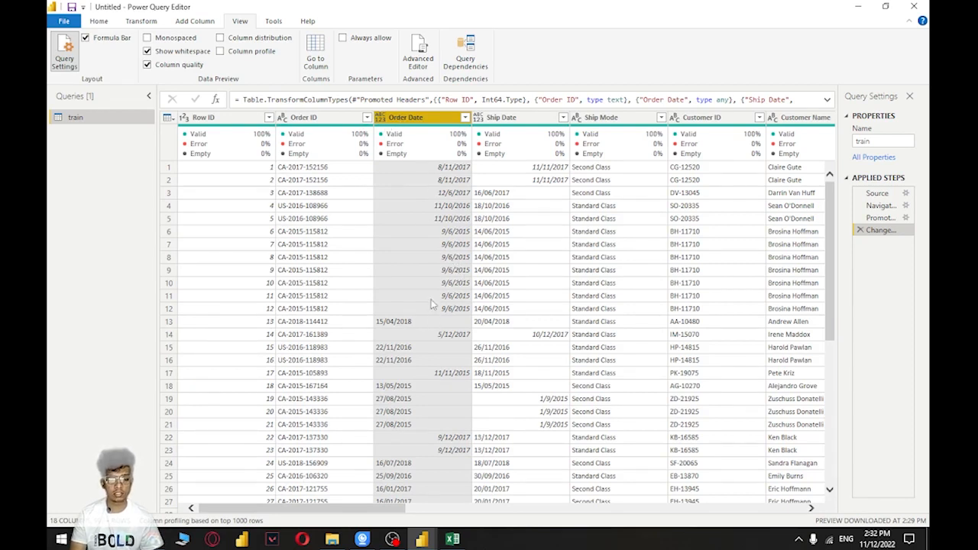
{"action": "left_click", "coordinate": [380, 121]}
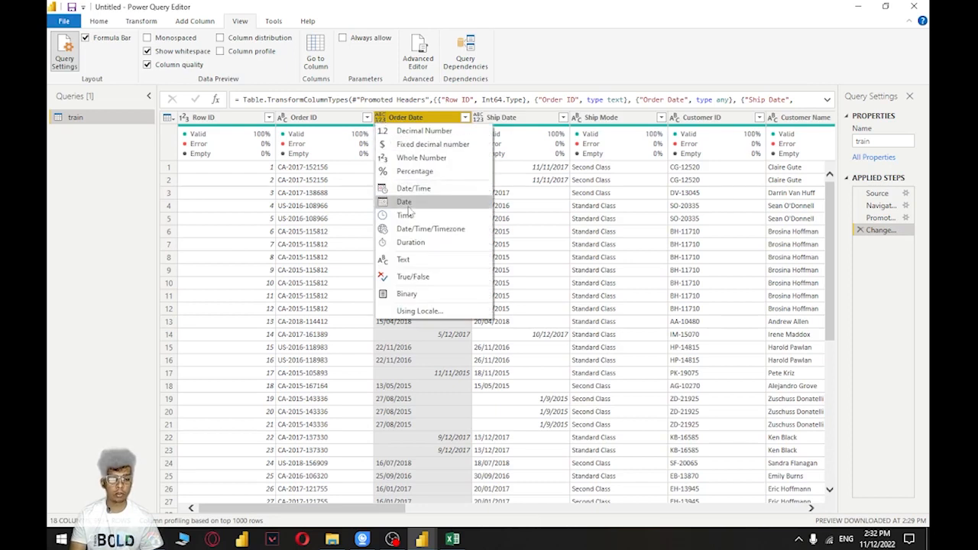
{"action": "left_click", "coordinate": [404, 202]}
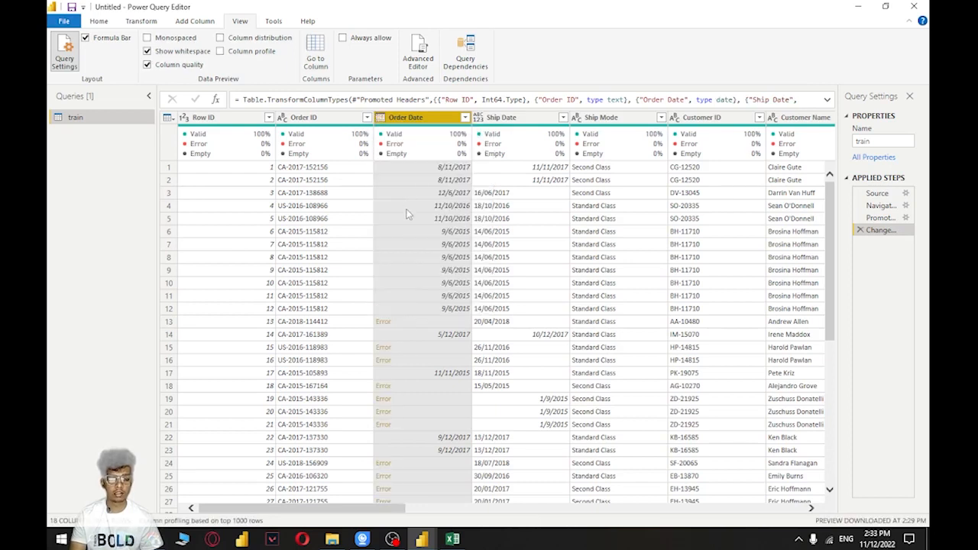
Examine the error details of the failed Order Date cells, such as row 13, and compare them with neighbouring valid dates
{"action": "left_click", "coordinate": [409, 321]}
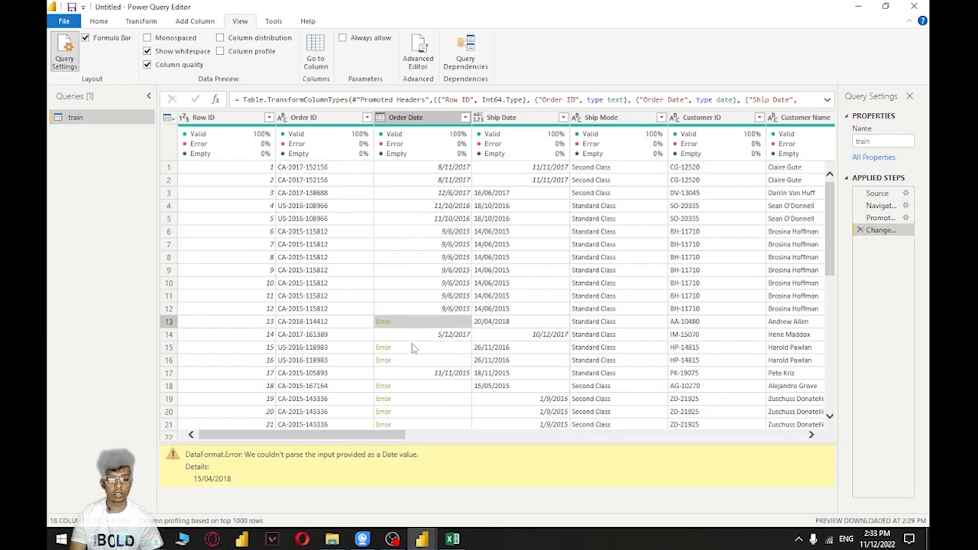
{"action": "left_click", "coordinate": [414, 360]}
{"action": "left_click", "coordinate": [417, 324]}
{"action": "left_click", "coordinate": [421, 337]}
{"action": "left_click", "coordinate": [417, 323]}
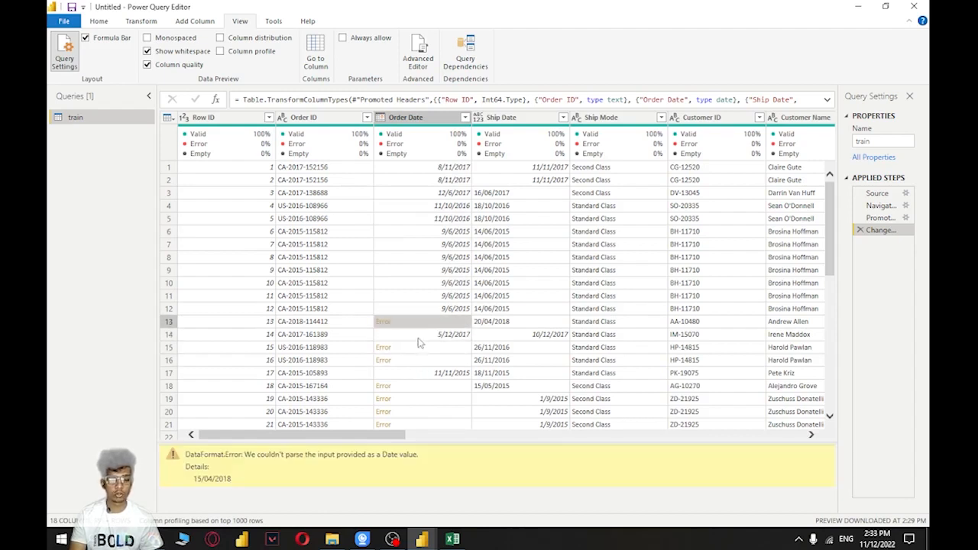
{"action": "left_click", "coordinate": [401, 232]}
{"action": "left_click", "coordinate": [433, 153]}
{"action": "left_click", "coordinate": [420, 308]}
{"action": "left_click", "coordinate": [417, 324]}
{"action": "left_click", "coordinate": [417, 297]}
{"action": "left_click", "coordinate": [422, 324]}
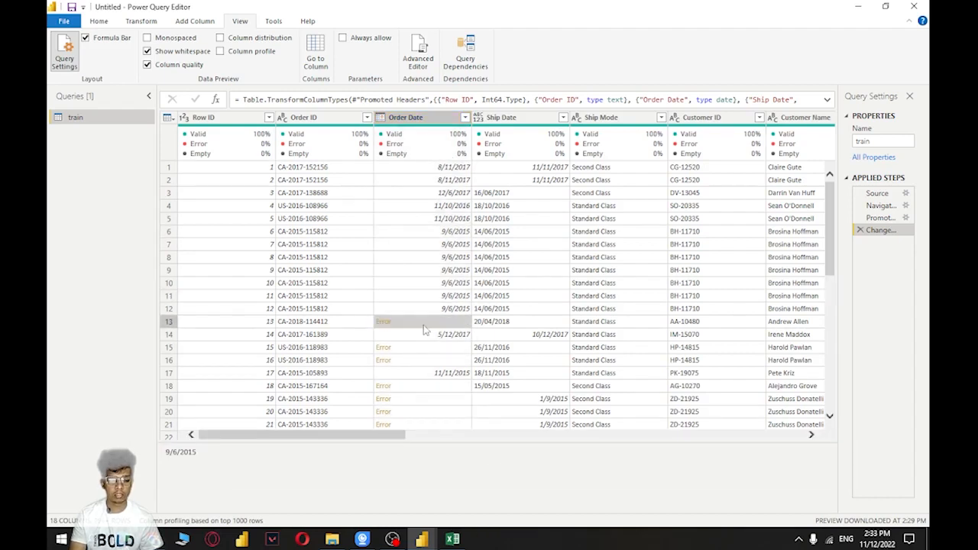
{"action": "left_click", "coordinate": [423, 334]}
{"action": "left_click", "coordinate": [405, 120]}
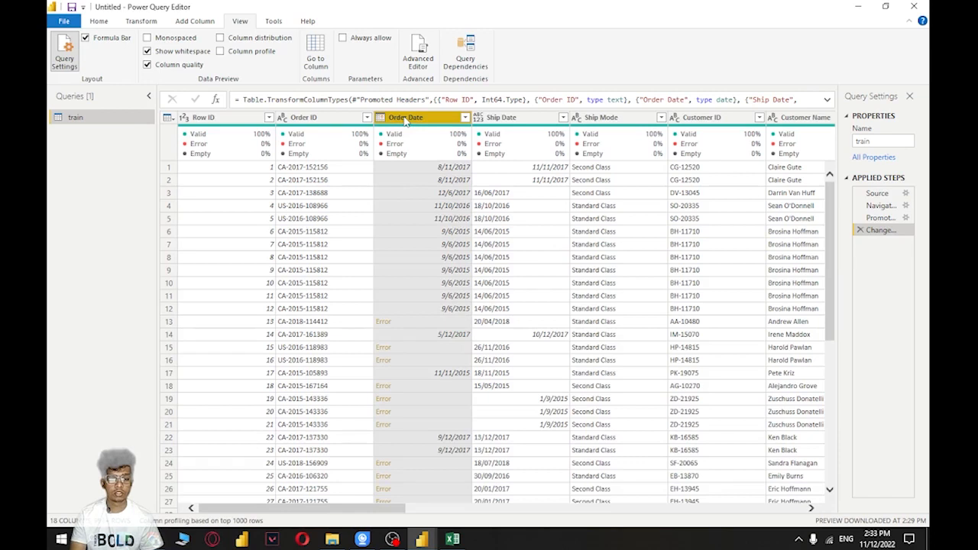
{"action": "right_click", "coordinate": [406, 121]}
{"action": "left_click", "coordinate": [446, 441]}
{"action": "left_click", "coordinate": [442, 440]}
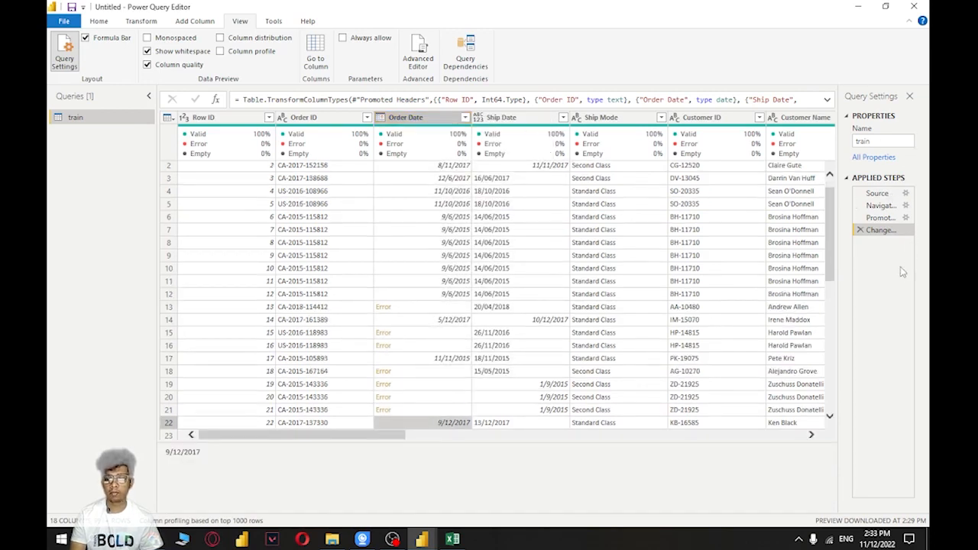
Resize the side panes to show the full applied step names, and delete the Changed Type step from the train query
{"action": "left_click_drag", "start_coordinate": [833, 262], "coordinate": [814, 262]}
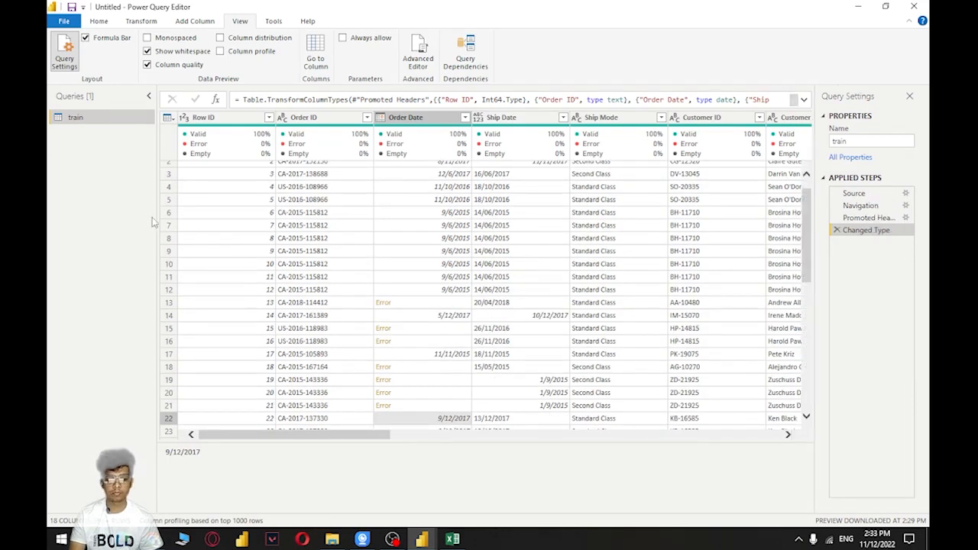
{"action": "left_click_drag", "start_coordinate": [154, 221], "coordinate": [107, 223]}
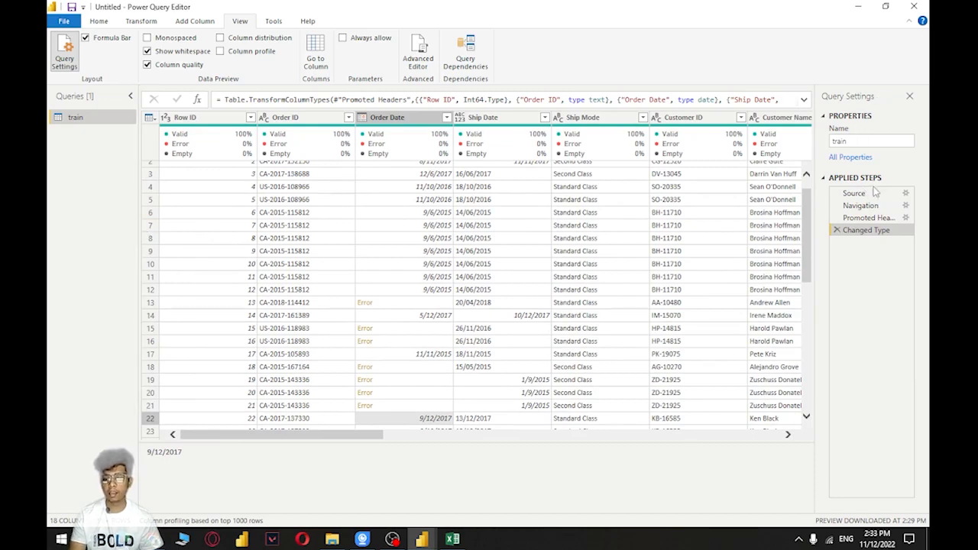
{"action": "scroll", "coordinate": [472, 218], "scroll_direction": "up", "scroll_amount": 1}
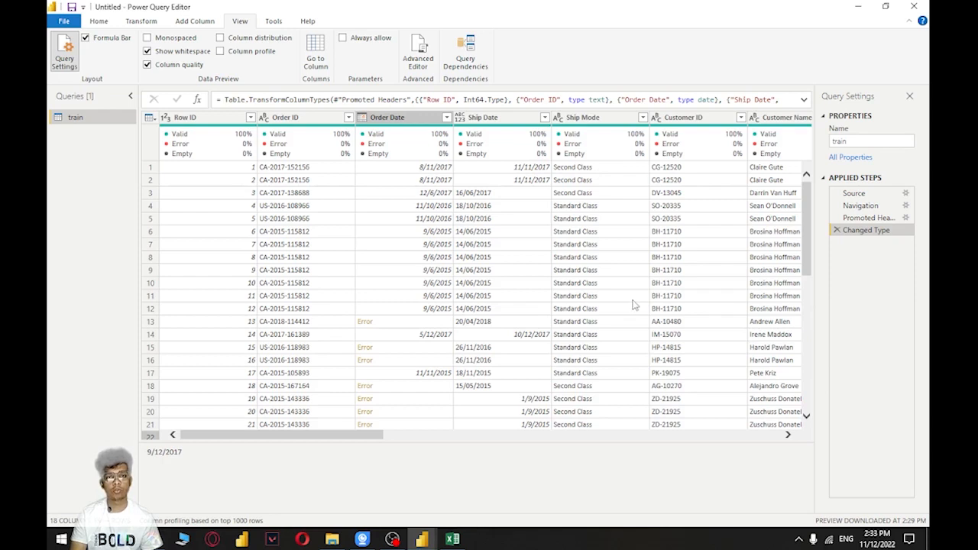
{"action": "left_click", "coordinate": [836, 230]}
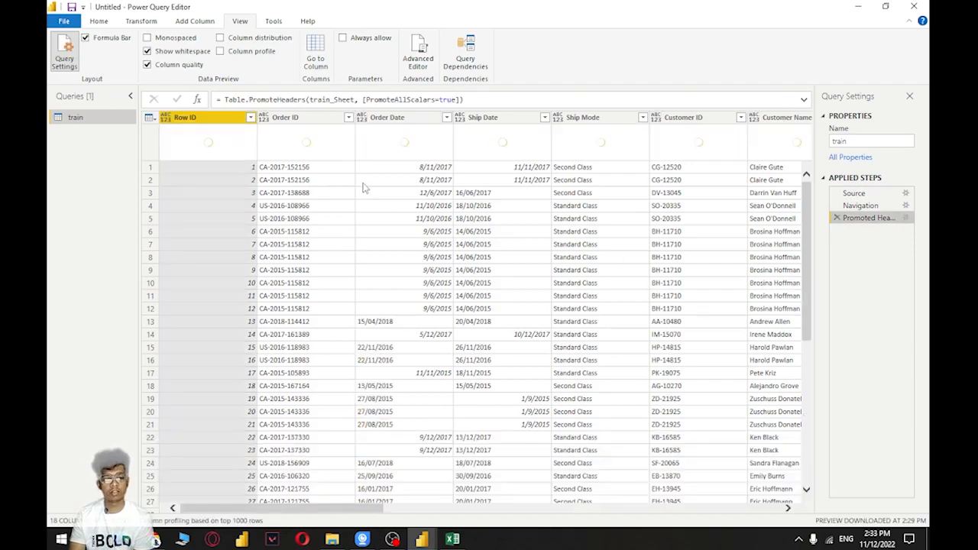
Inspect the original Order Date value in row 13 of the train table
{"action": "left_click", "coordinate": [402, 124]}
{"action": "right_click", "coordinate": [403, 124]}
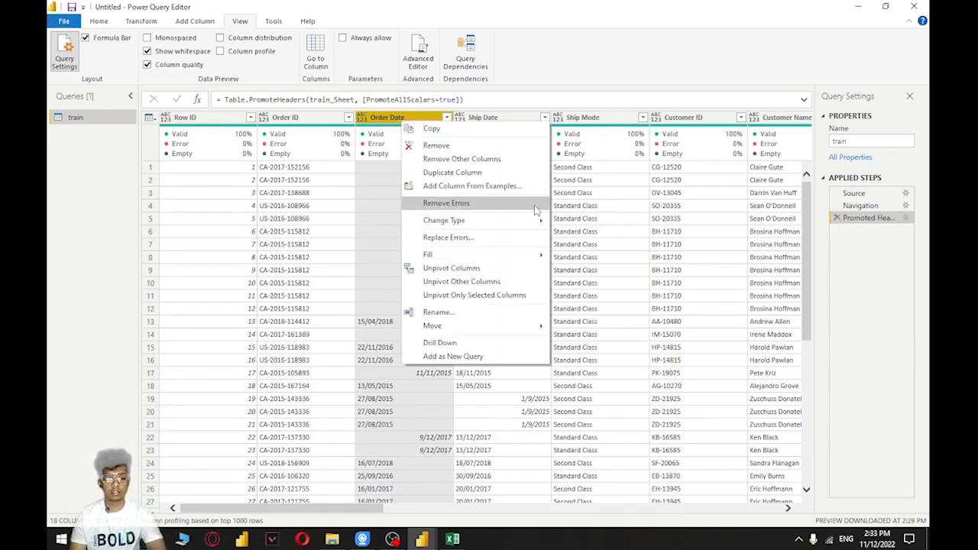
{"action": "left_click", "coordinate": [365, 323]}
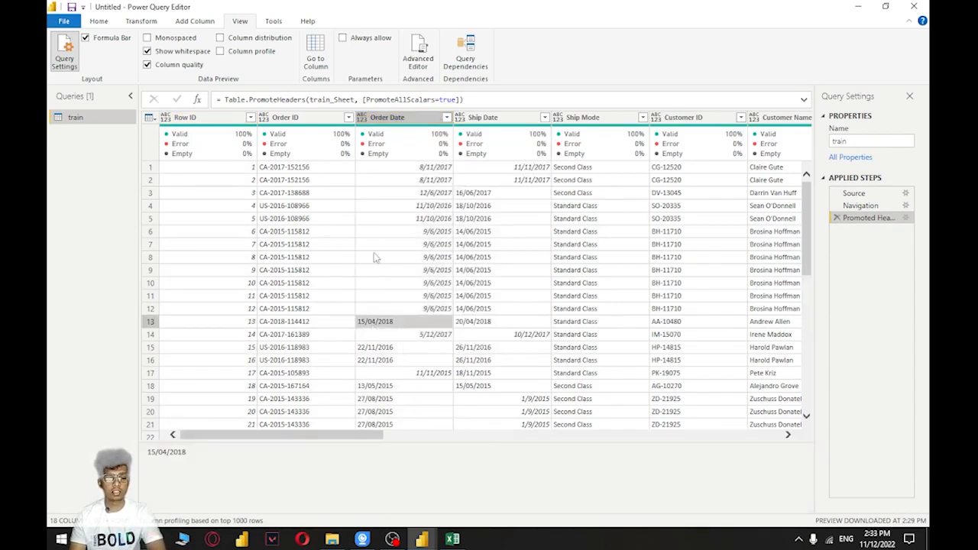
Examine how the original Order Date values are written in rows 1, 14 and 15 and further down the train table
{"action": "left_click", "coordinate": [397, 120]}
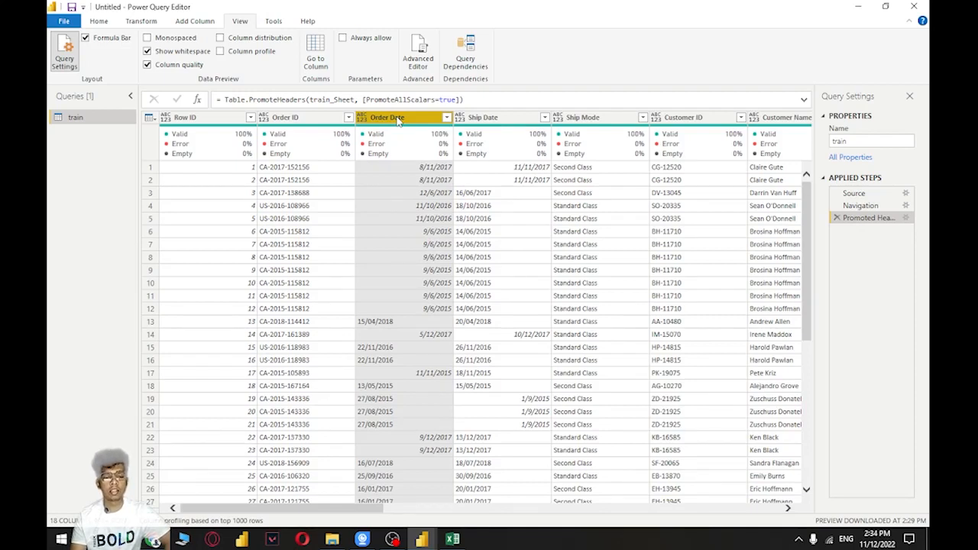
{"action": "left_click", "coordinate": [423, 170]}
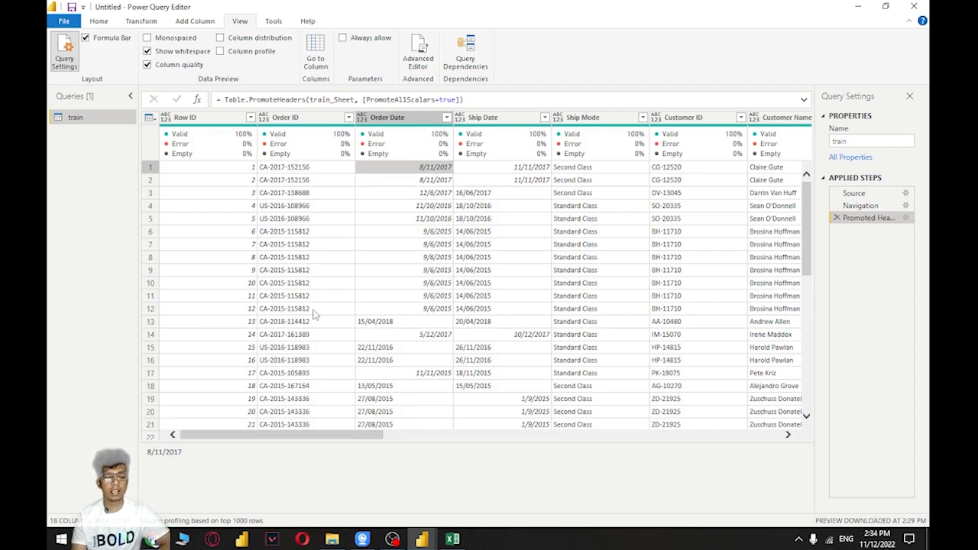
{"action": "left_click", "coordinate": [370, 350]}
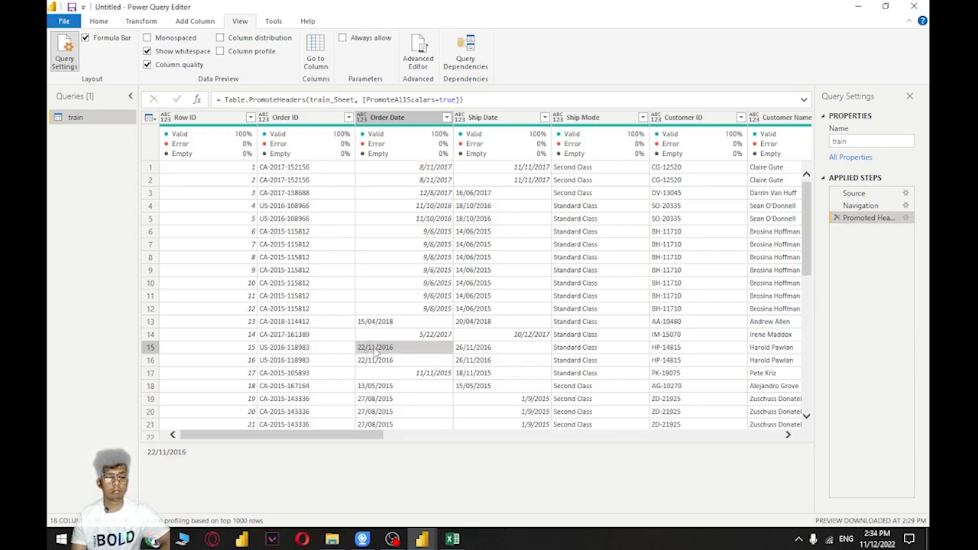
{"action": "left_click", "coordinate": [413, 337]}
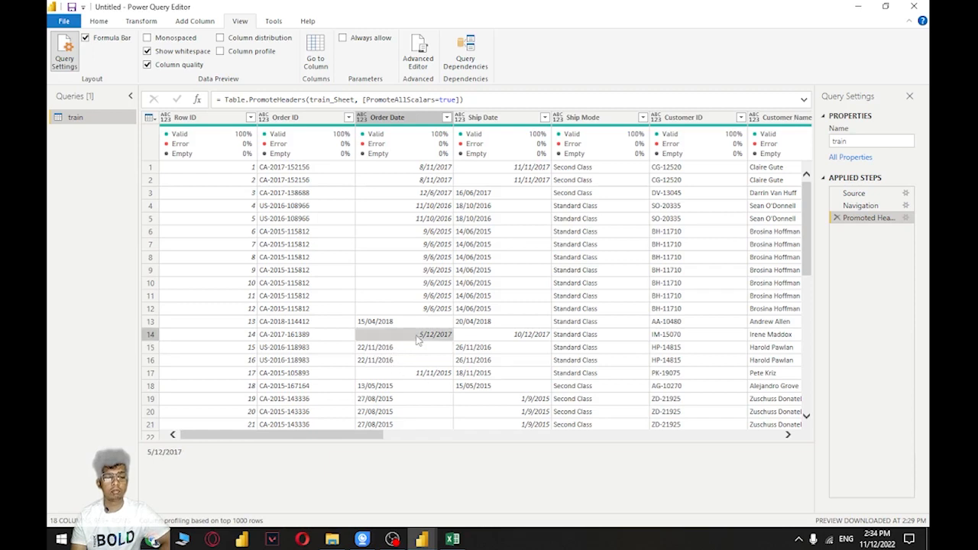
{"action": "scroll", "coordinate": [413, 289], "scroll_direction": "down", "scroll_amount": 4}
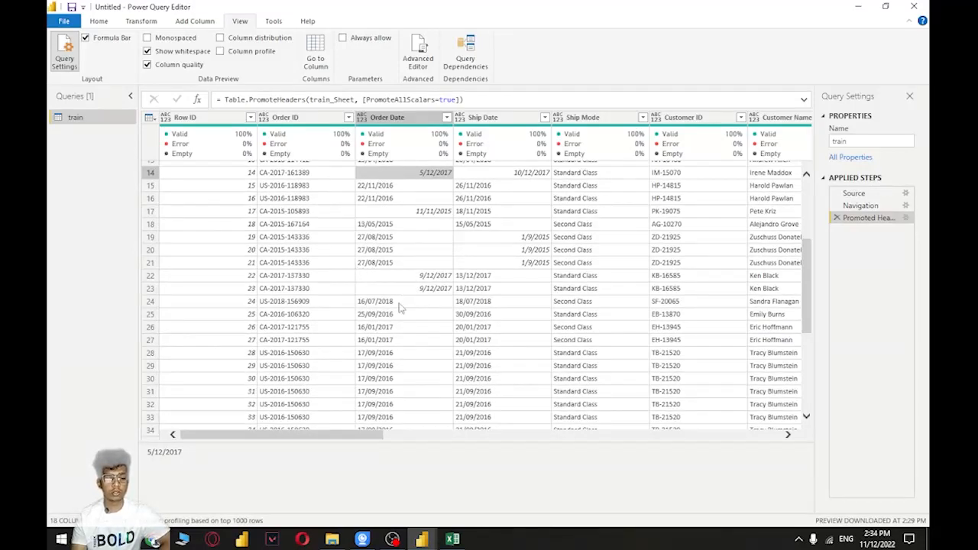
{"action": "scroll", "coordinate": [396, 302], "scroll_direction": "down", "scroll_amount": 4}
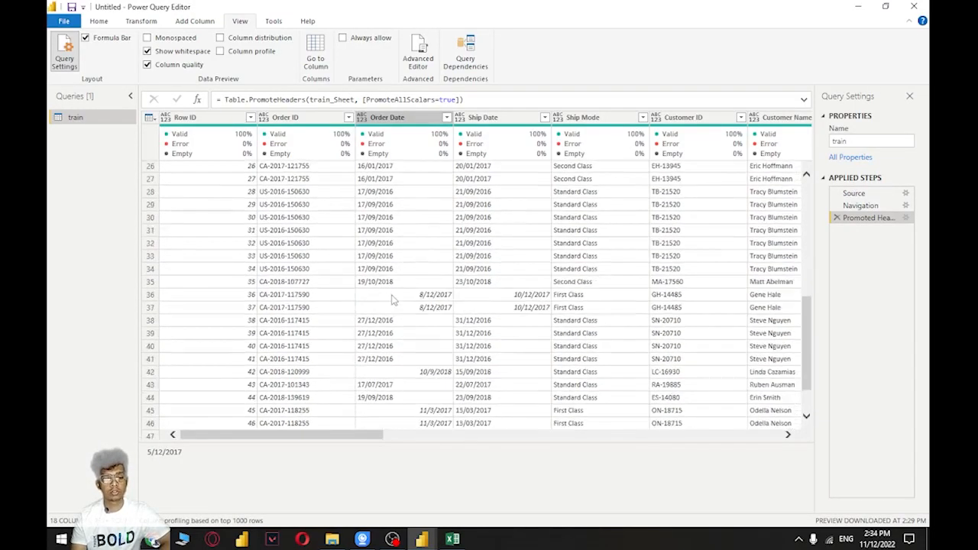
{"action": "scroll", "coordinate": [385, 294], "scroll_direction": "up", "scroll_amount": 4}
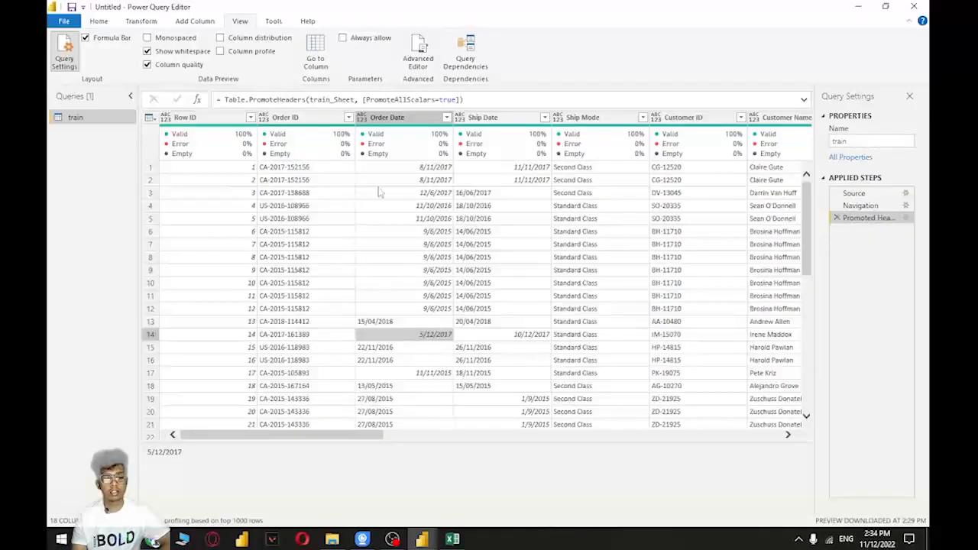
{"action": "left_click", "coordinate": [394, 118]}
{"action": "right_click", "coordinate": [395, 118]}
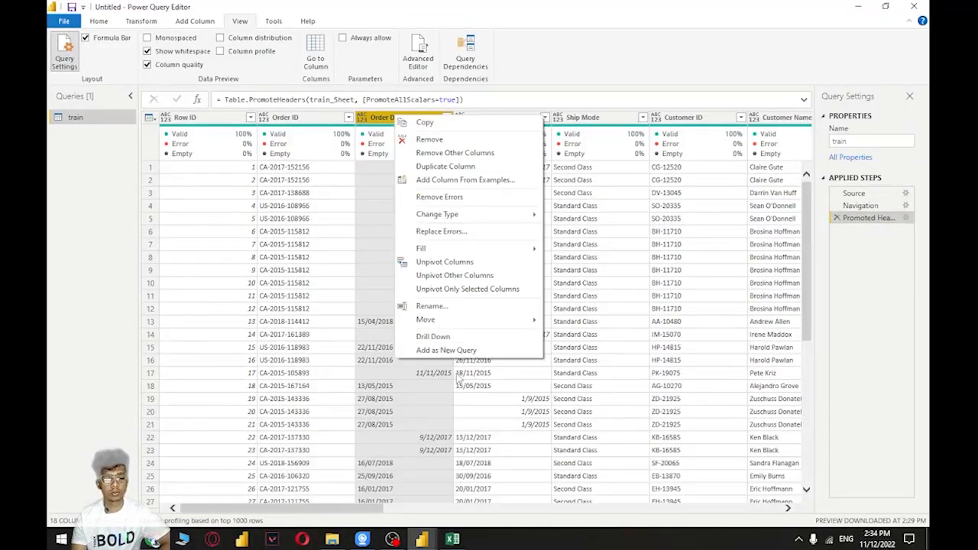
Set the current file's regional locale for import to English (United Kingdom)
{"action": "left_click", "coordinate": [64, 20]}
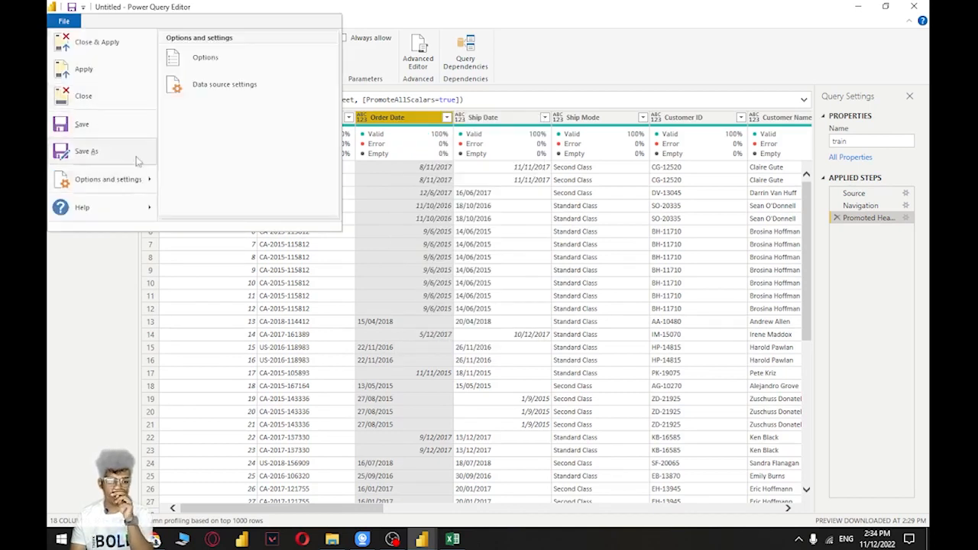
{"action": "left_click", "coordinate": [256, 79]}
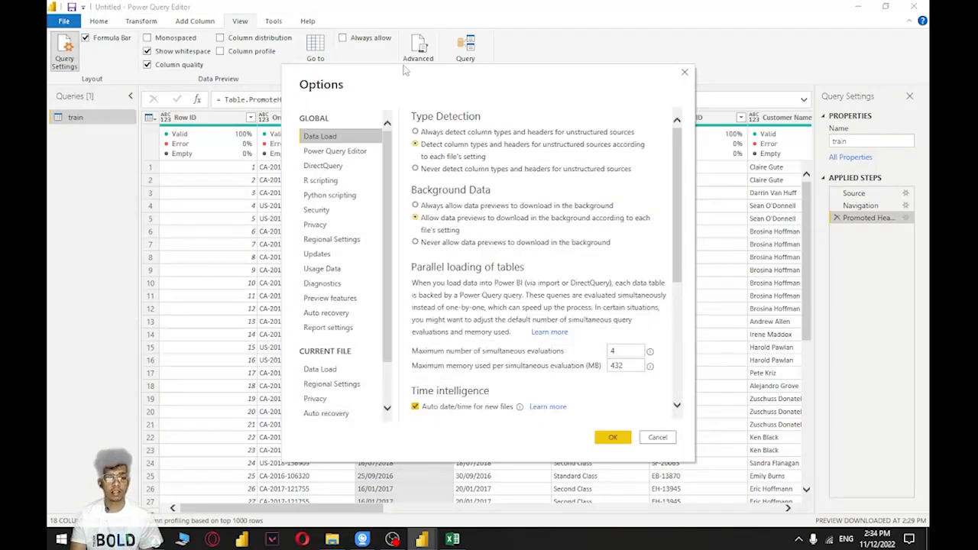
{"action": "scroll", "coordinate": [342, 243], "scroll_direction": "down", "scroll_amount": 2}
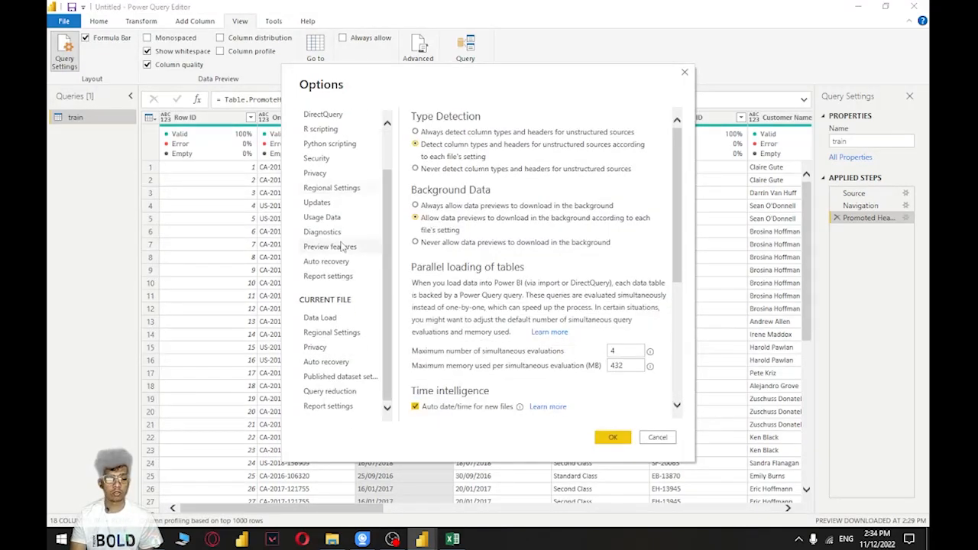
{"action": "left_click", "coordinate": [347, 333]}
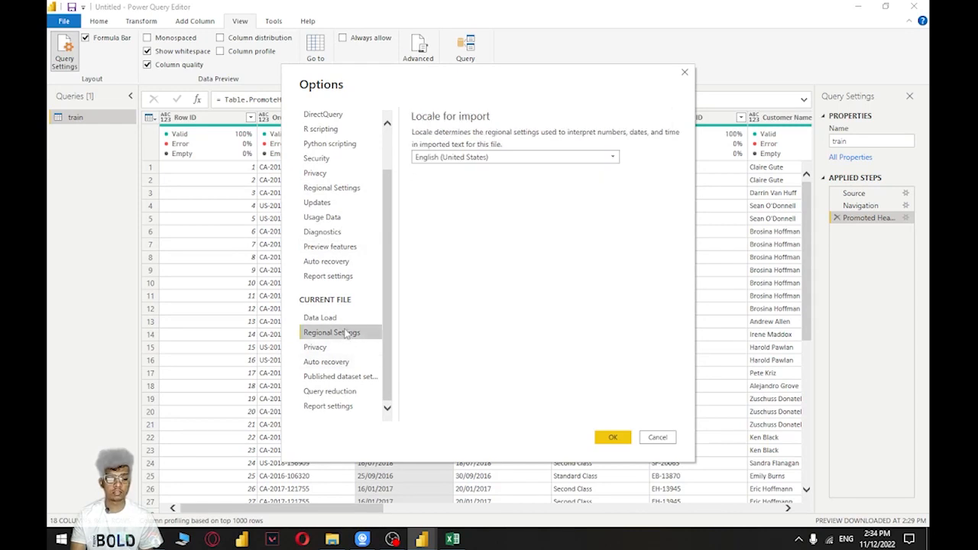
{"action": "left_click", "coordinate": [508, 159]}
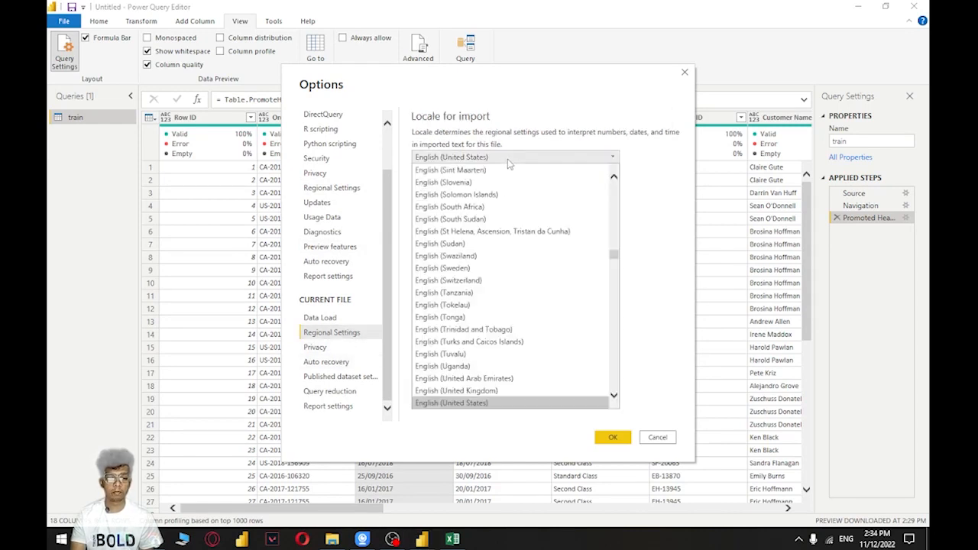
{"action": "scroll", "coordinate": [495, 305], "scroll_direction": "down", "scroll_amount": 3}
{"action": "left_click", "coordinate": [517, 284]}
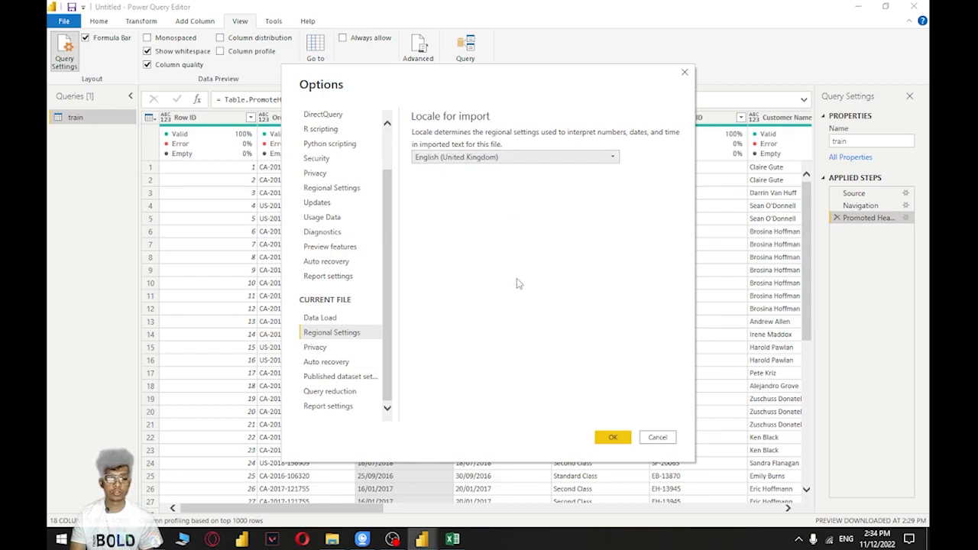
{"action": "left_click", "coordinate": [612, 437]}
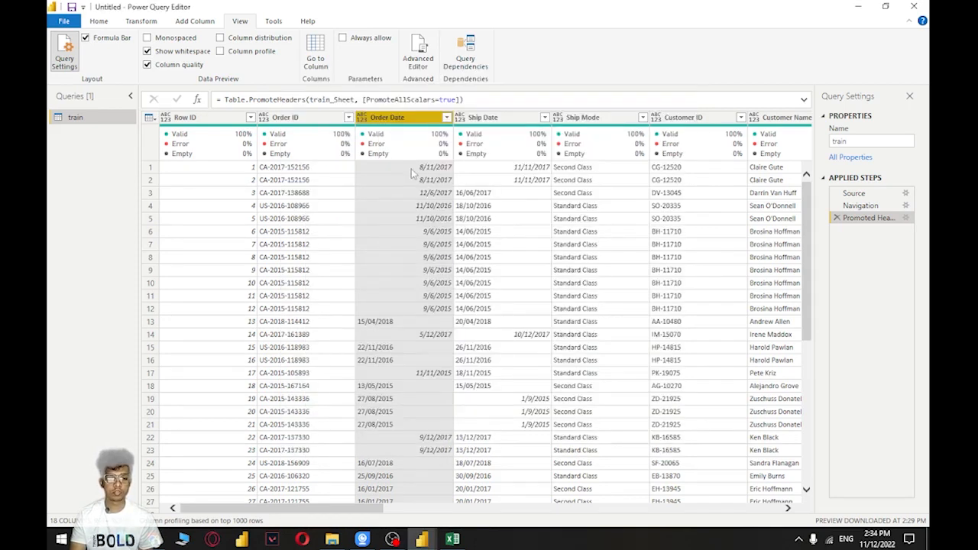
Change the data type of the Order Date and Ship Date columns to Date
{"action": "left_click", "coordinate": [362, 118]}
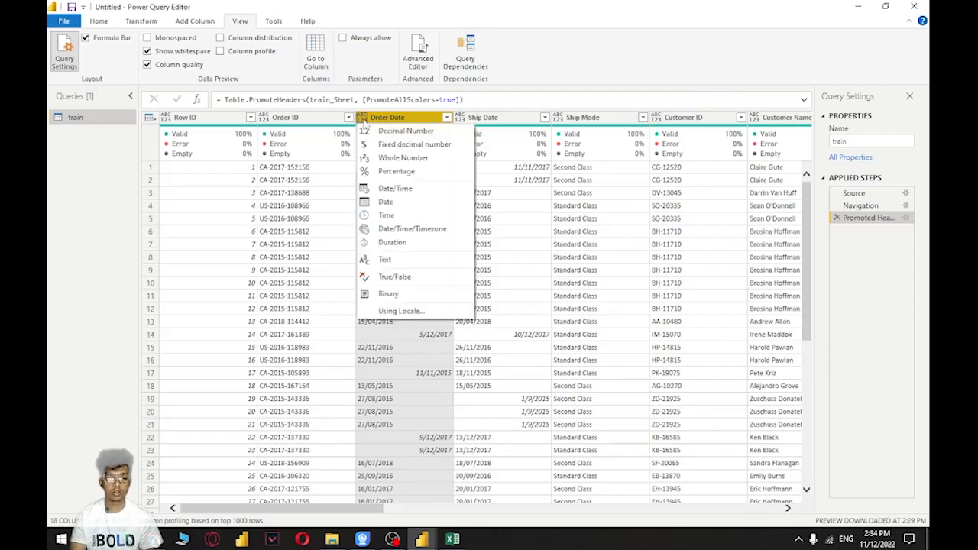
{"action": "left_click", "coordinate": [390, 203]}
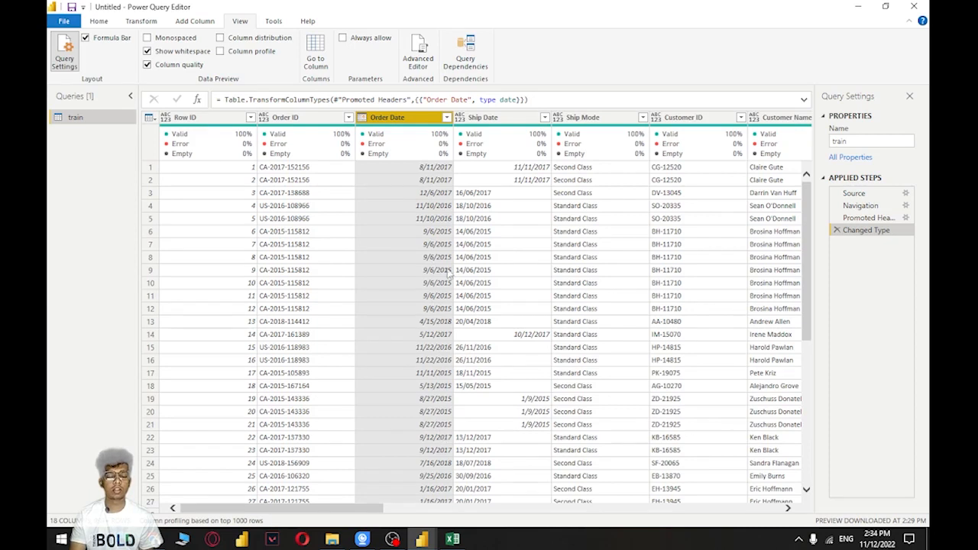
{"action": "left_click", "coordinate": [496, 118]}
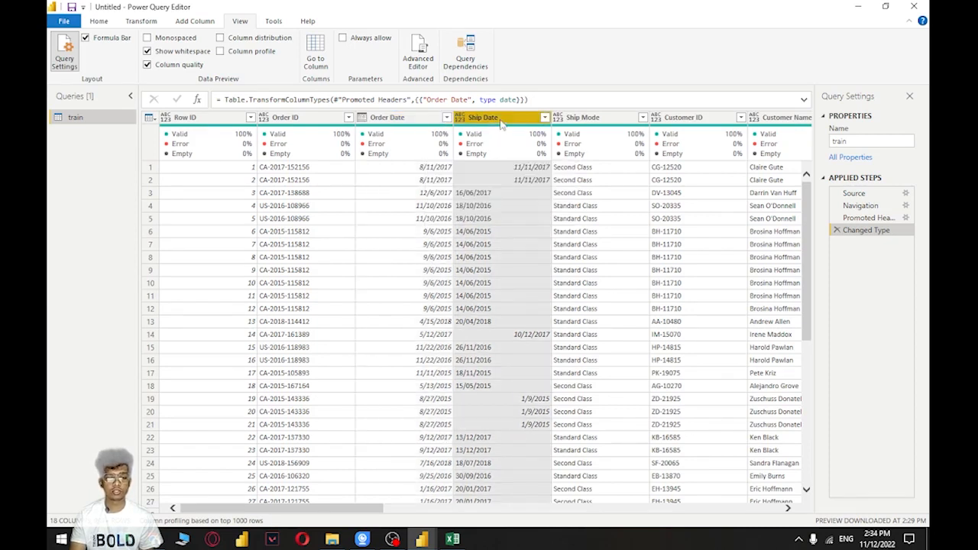
{"action": "left_click", "coordinate": [460, 118]}
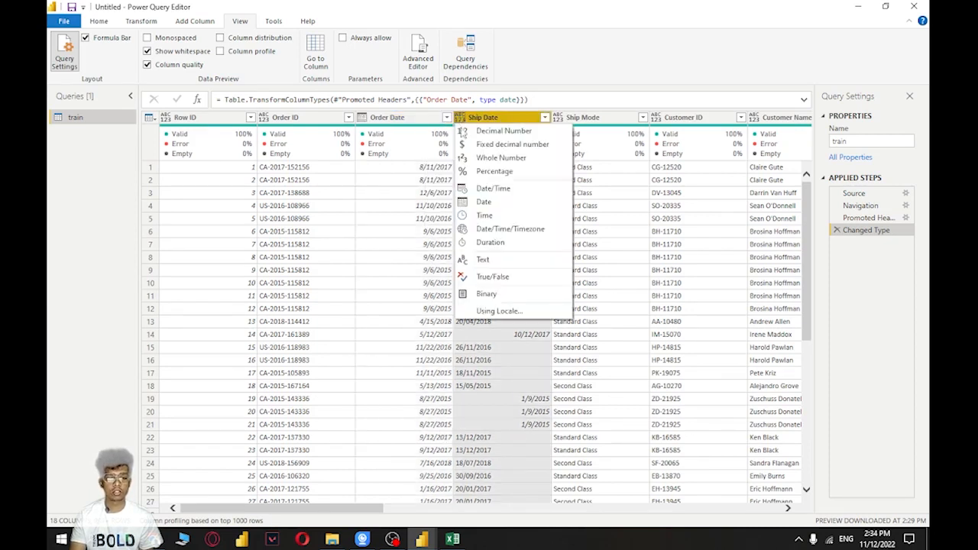
{"action": "left_click", "coordinate": [484, 202]}
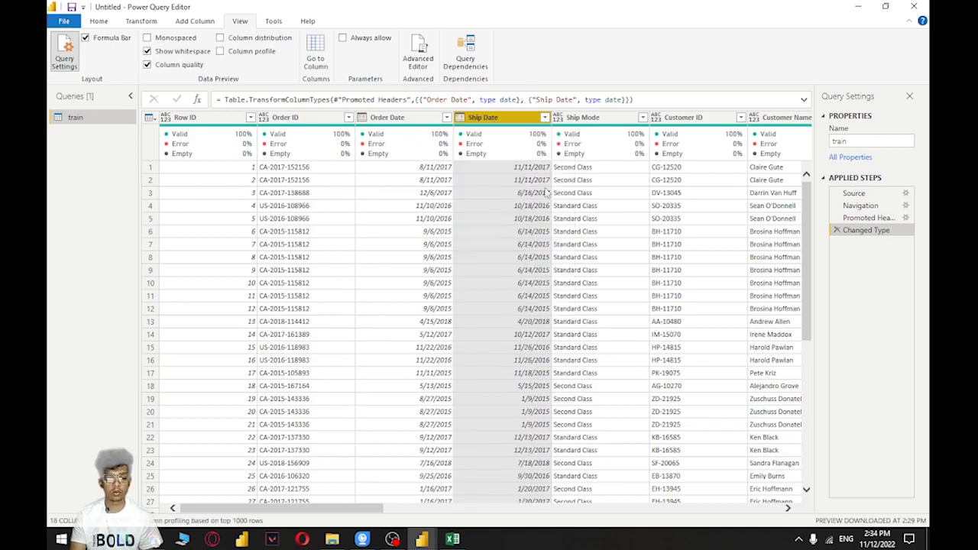
{"action": "left_click", "coordinate": [576, 168]}
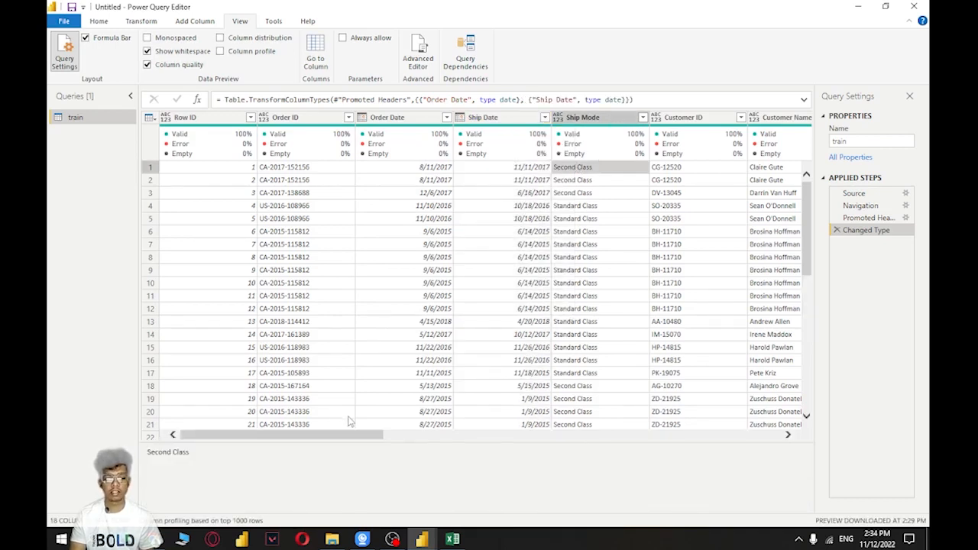
Change the data type of the Customer Name, Segment, Country, City and State columns to Text
{"action": "left_click_drag", "start_coordinate": [342, 436], "coordinate": [478, 435]}
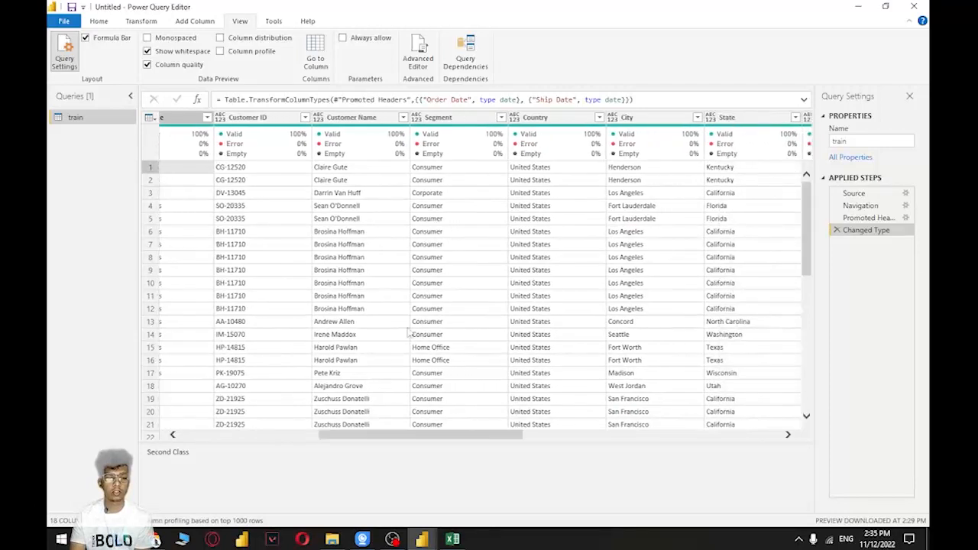
{"action": "left_click", "coordinate": [319, 118]}
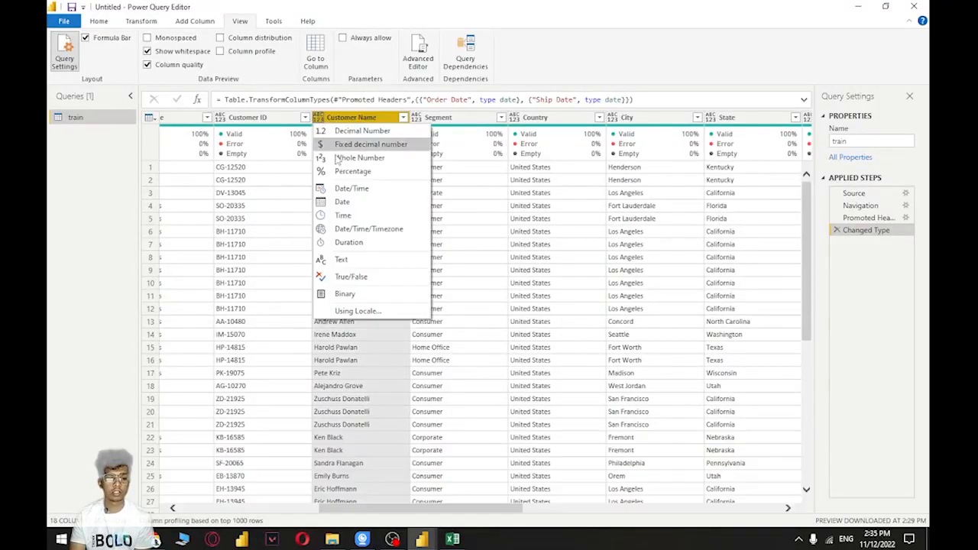
{"action": "left_click", "coordinate": [341, 259]}
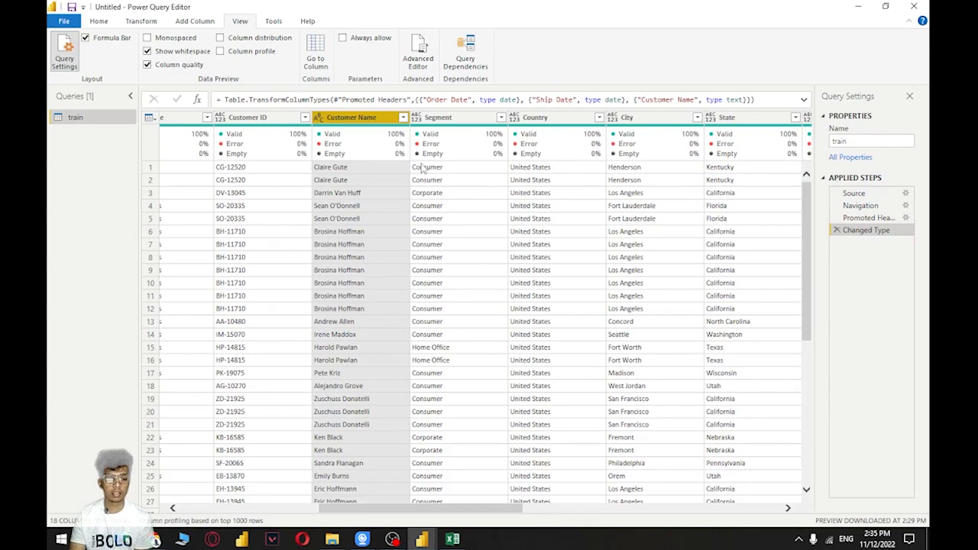
{"action": "left_click", "coordinate": [447, 166]}
{"action": "left_click", "coordinate": [416, 118]}
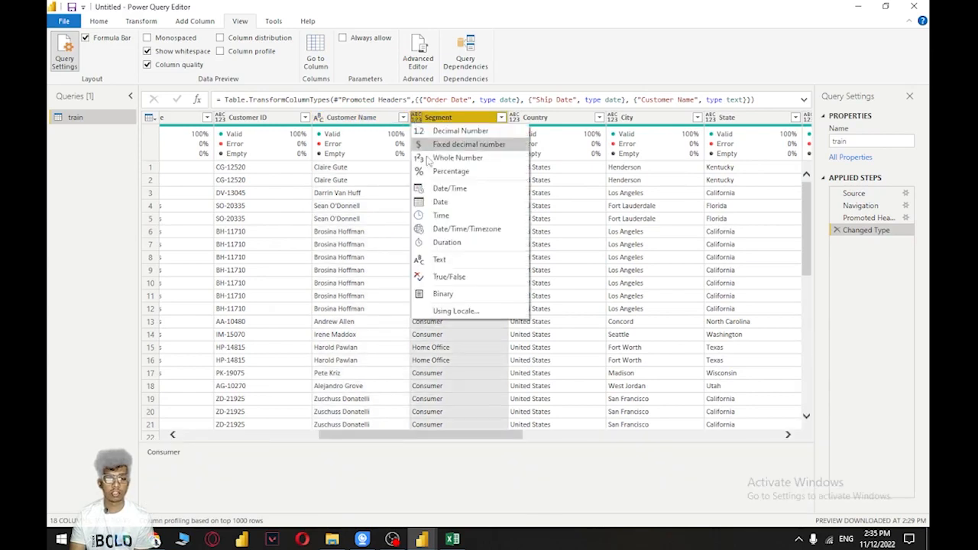
{"action": "left_click", "coordinate": [457, 263]}
{"action": "left_click", "coordinate": [514, 118]}
{"action": "left_click", "coordinate": [551, 264]}
{"action": "left_click", "coordinate": [612, 118]}
{"action": "left_click", "coordinate": [636, 262]}
{"action": "left_click", "coordinate": [709, 117]}
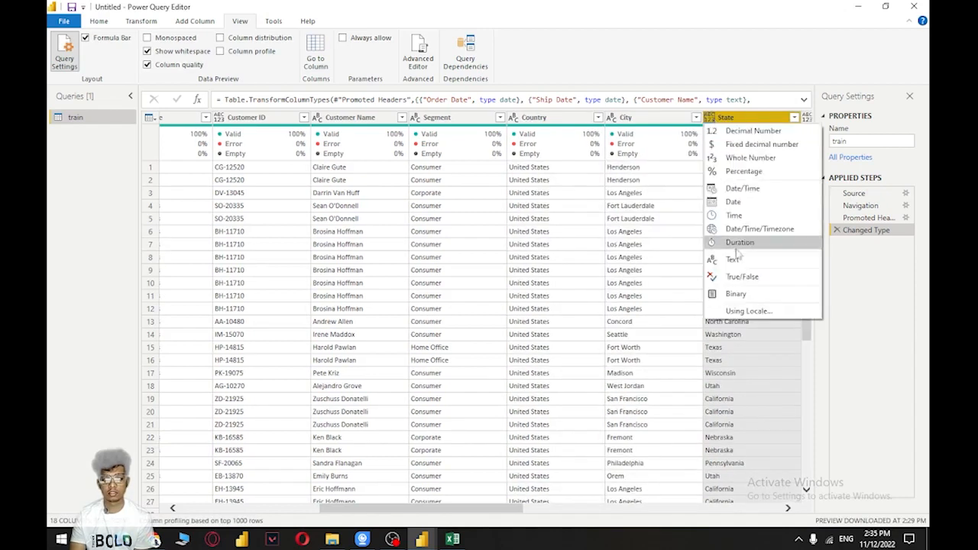
{"action": "left_click", "coordinate": [731, 260]}
Set the Postal Code column's data type to Whole Number and the Region column's to Text
{"action": "left_click_drag", "start_coordinate": [492, 508], "coordinate": [634, 510]}
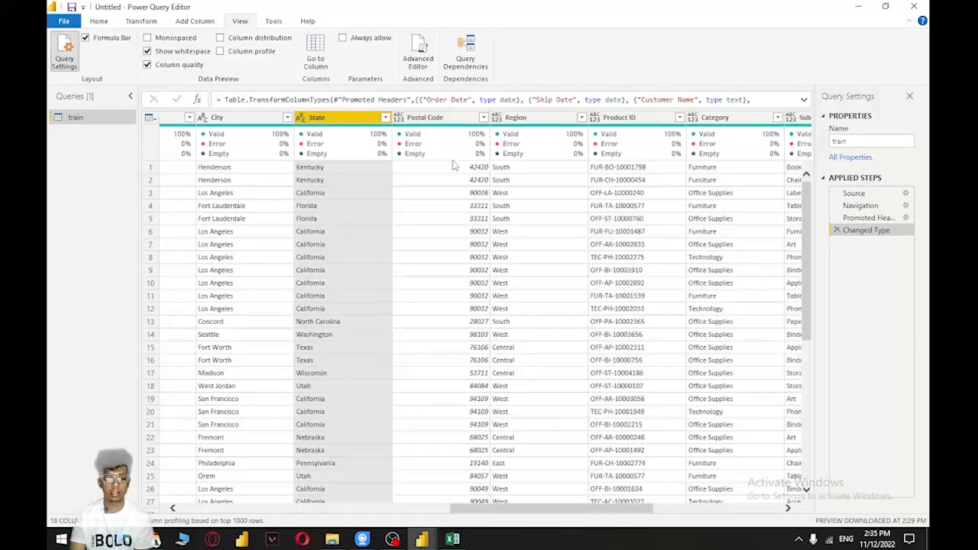
{"action": "left_click", "coordinate": [413, 119]}
{"action": "left_click", "coordinate": [398, 118]}
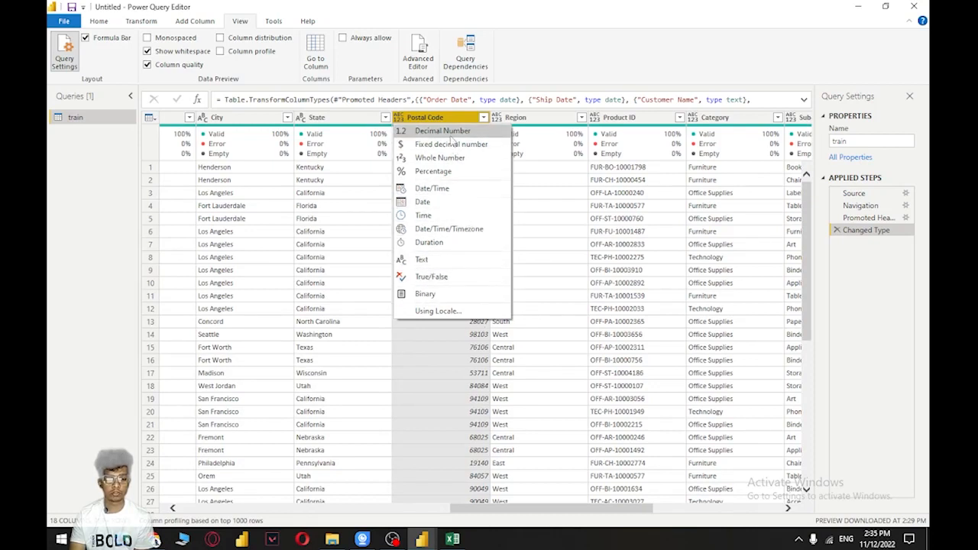
{"action": "left_click", "coordinate": [448, 159]}
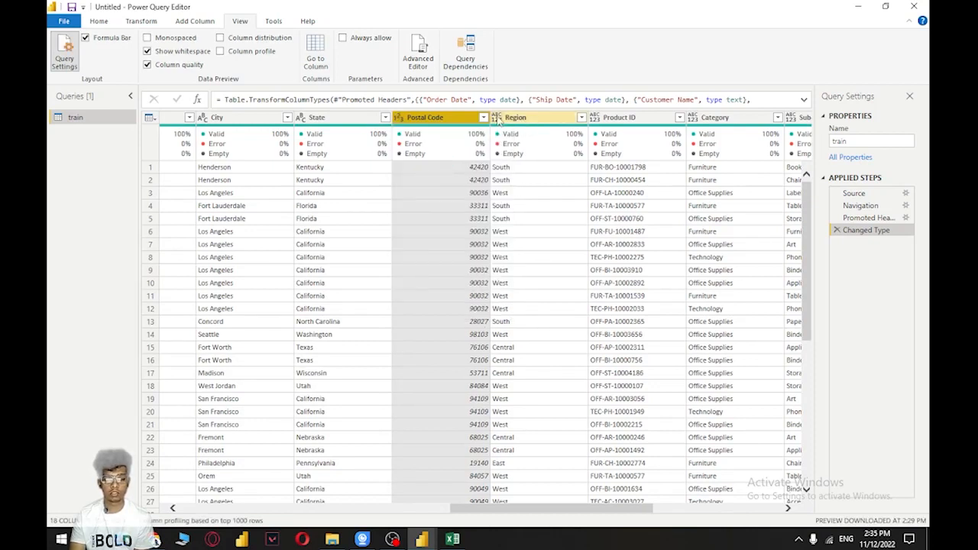
{"action": "left_click", "coordinate": [497, 117]}
{"action": "left_click", "coordinate": [526, 259]}
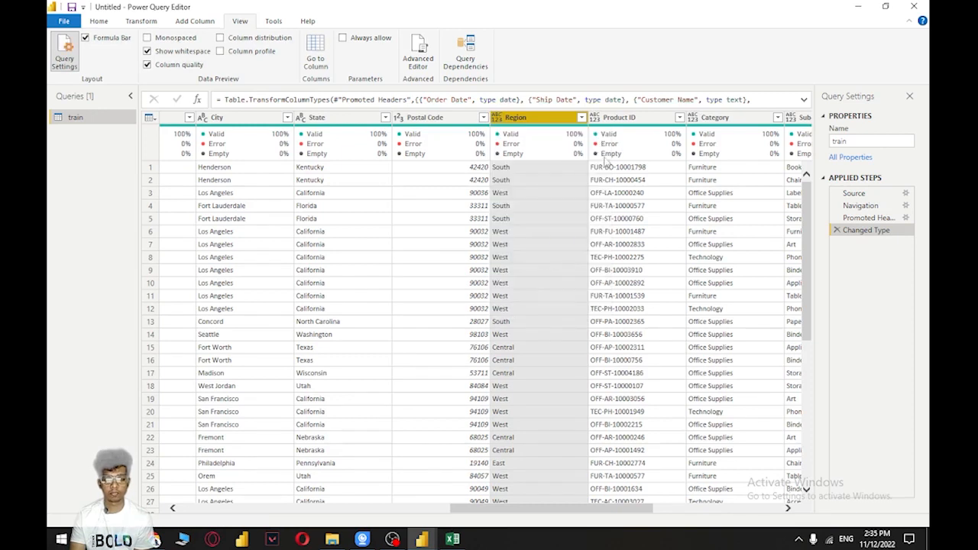
{"action": "left_click", "coordinate": [593, 117]}
{"action": "left_click", "coordinate": [715, 184]}
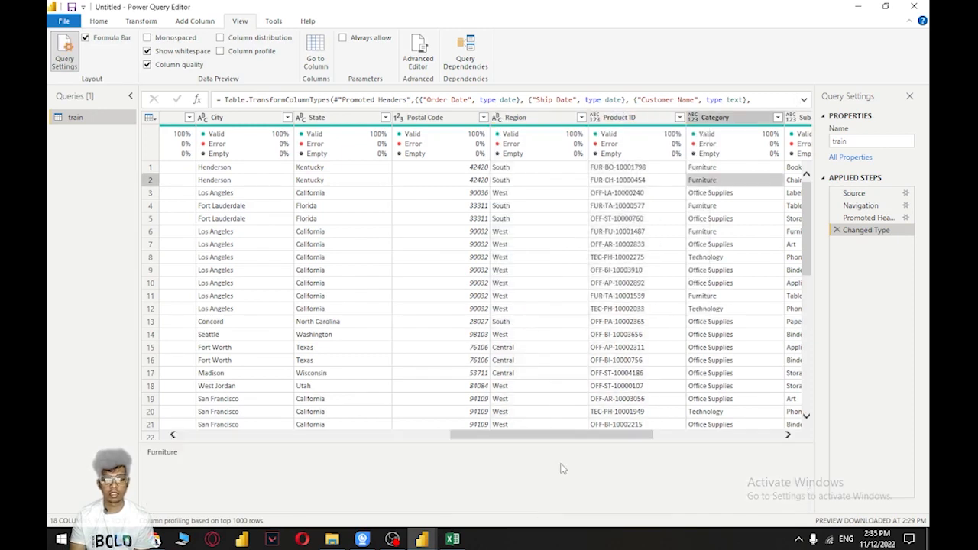
Change the data type of the Category and Sub-Category columns to Text, and select the Product Name column
{"action": "left_click_drag", "start_coordinate": [578, 439], "coordinate": [668, 439]}
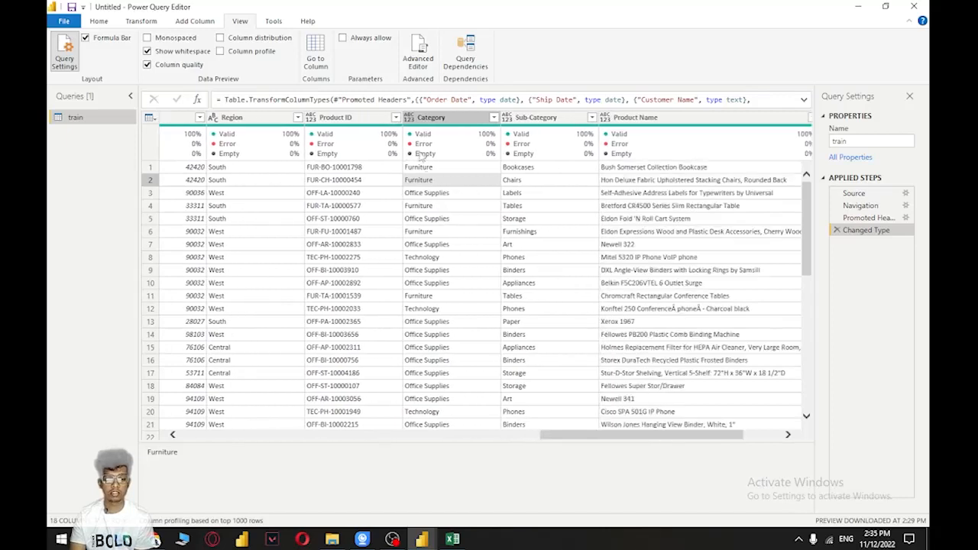
{"action": "left_click", "coordinate": [408, 118]}
{"action": "left_click", "coordinate": [432, 259]}
{"action": "left_click", "coordinate": [507, 117]}
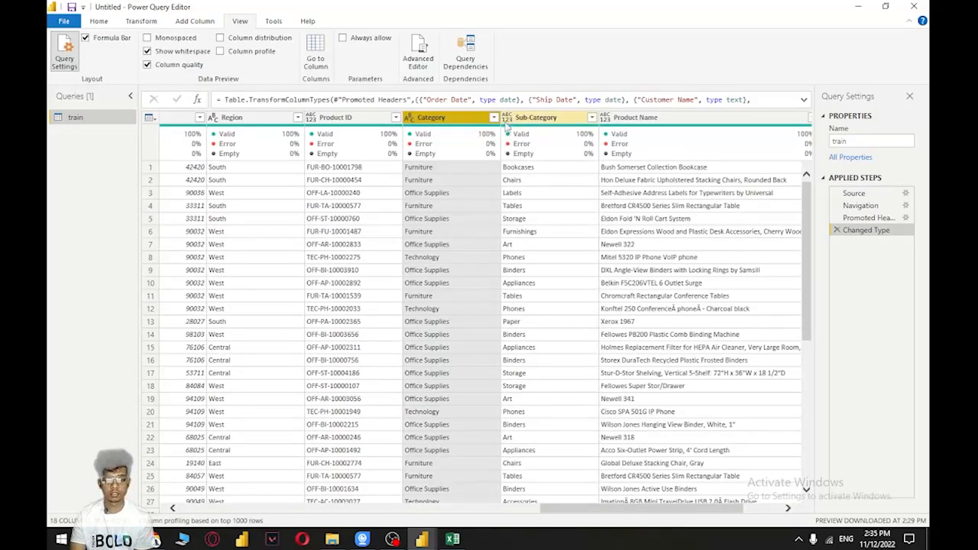
{"action": "left_click", "coordinate": [529, 259]}
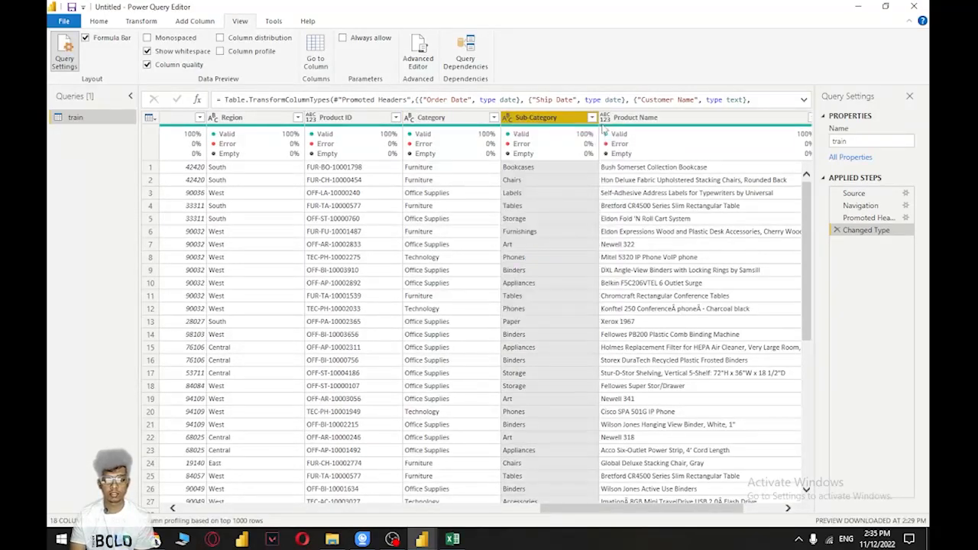
{"action": "key", "text": "Right"}
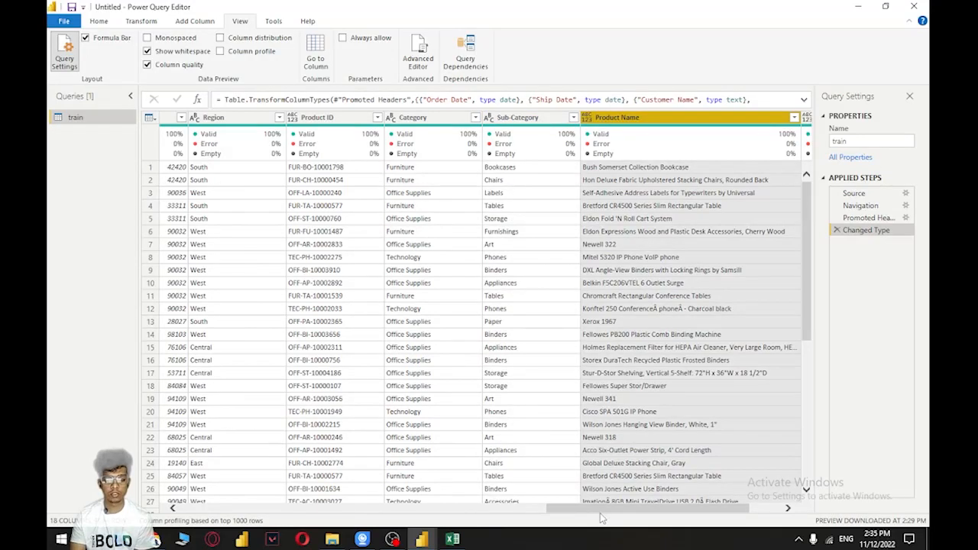
Change the data type of the Sales column to Decimal Number
{"action": "left_click_drag", "start_coordinate": [624, 516], "coordinate": [703, 517]}
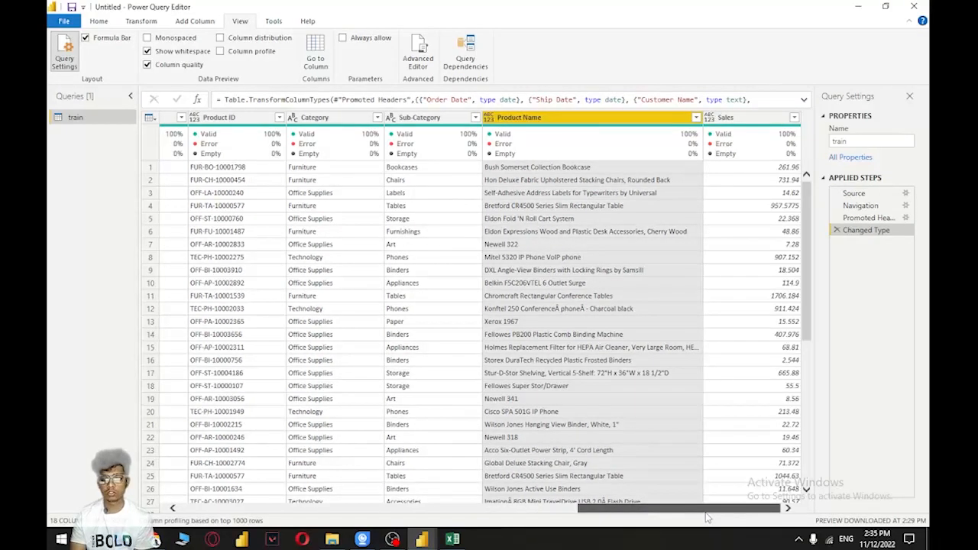
{"action": "left_click", "coordinate": [708, 116]}
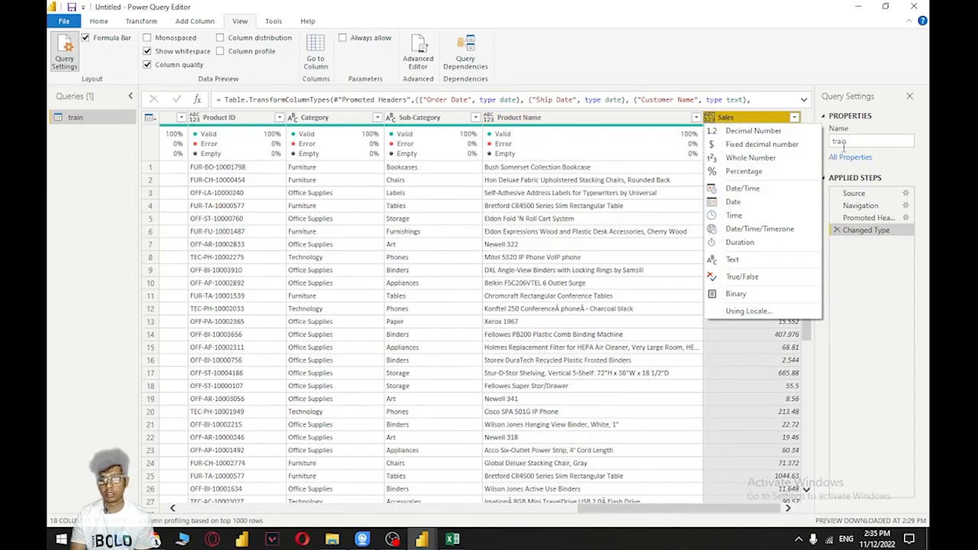
{"action": "left_click", "coordinate": [770, 133]}
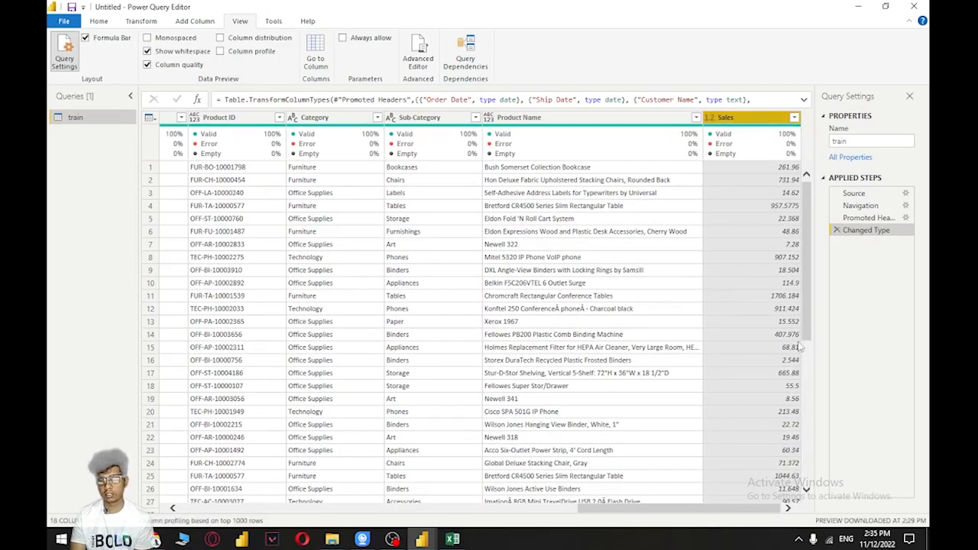
Examine the filter values and the available column operations for the Order Date column without changing it
{"action": "left_click_drag", "start_coordinate": [646, 510], "coordinate": [229, 498]}
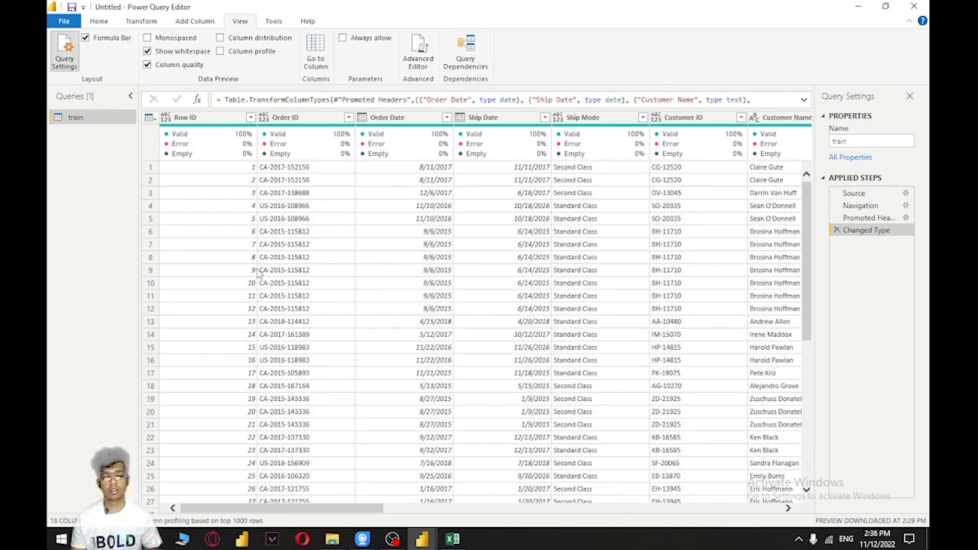
{"action": "left_click", "coordinate": [409, 246]}
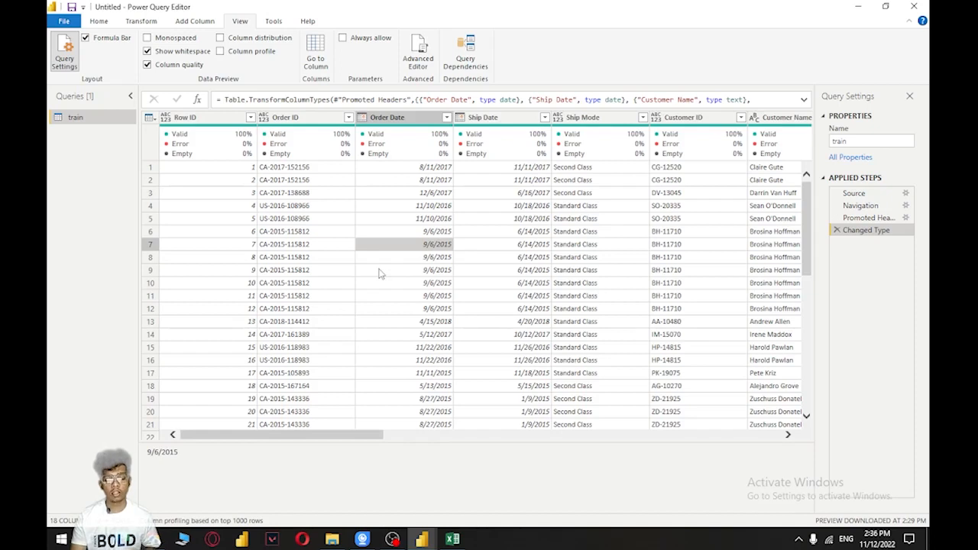
{"action": "left_click", "coordinate": [447, 117]}
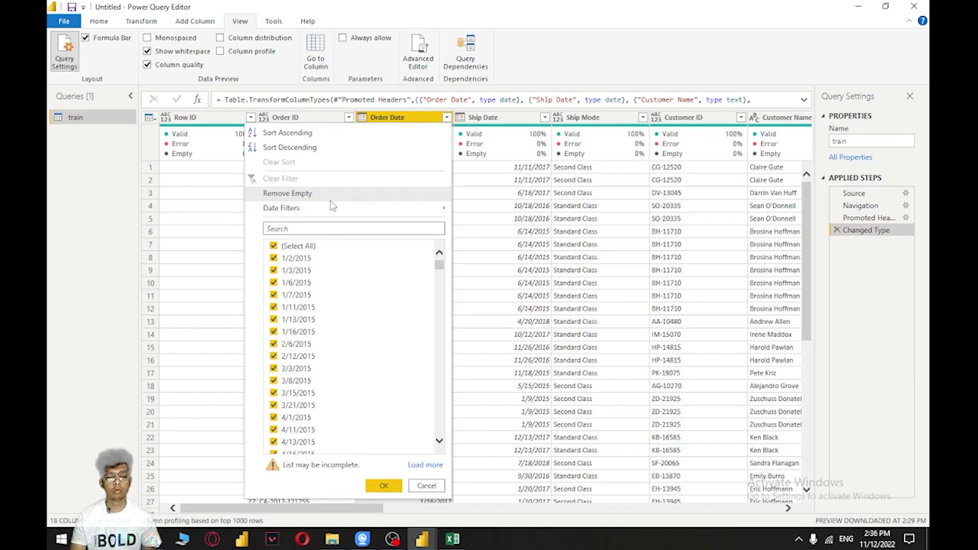
{"action": "left_click", "coordinate": [91, 215]}
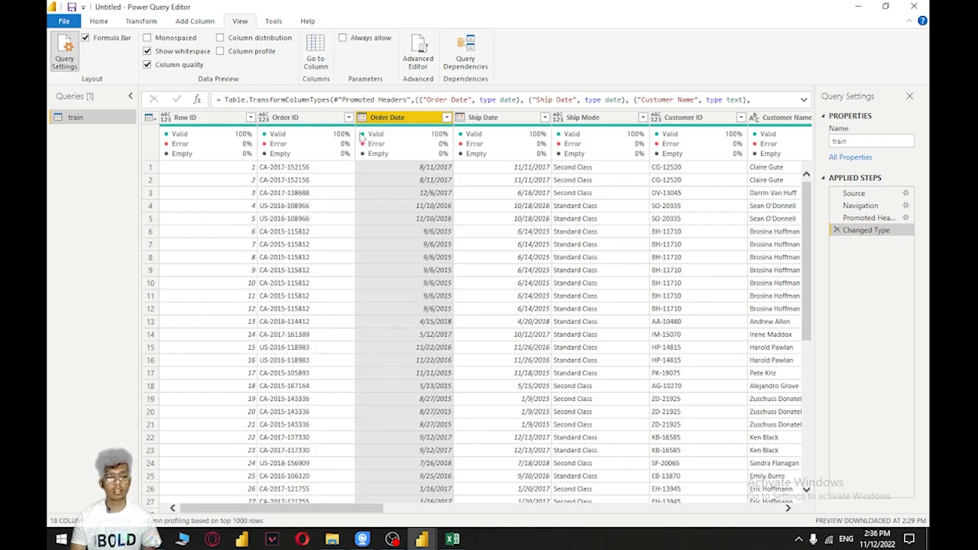
{"action": "right_click", "coordinate": [387, 124]}
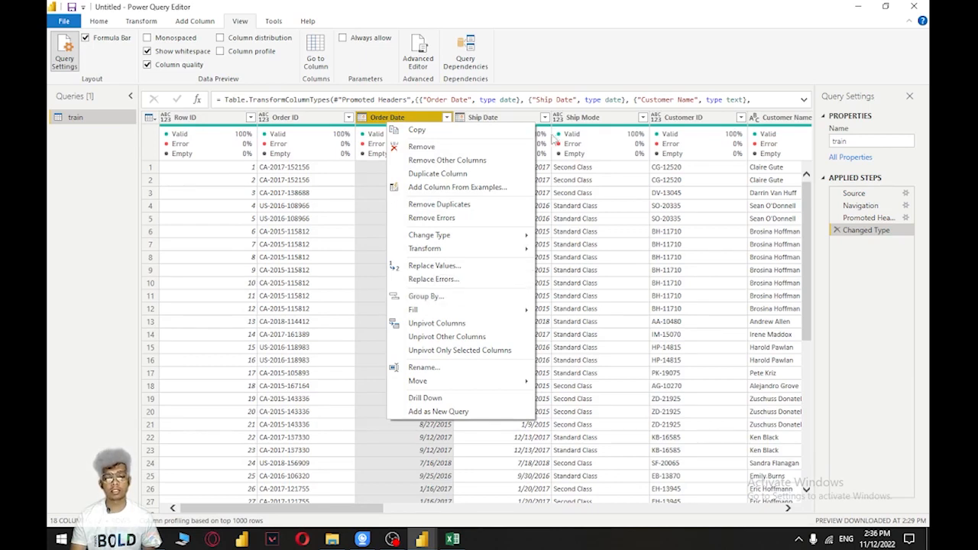
{"action": "left_click", "coordinate": [569, 179]}
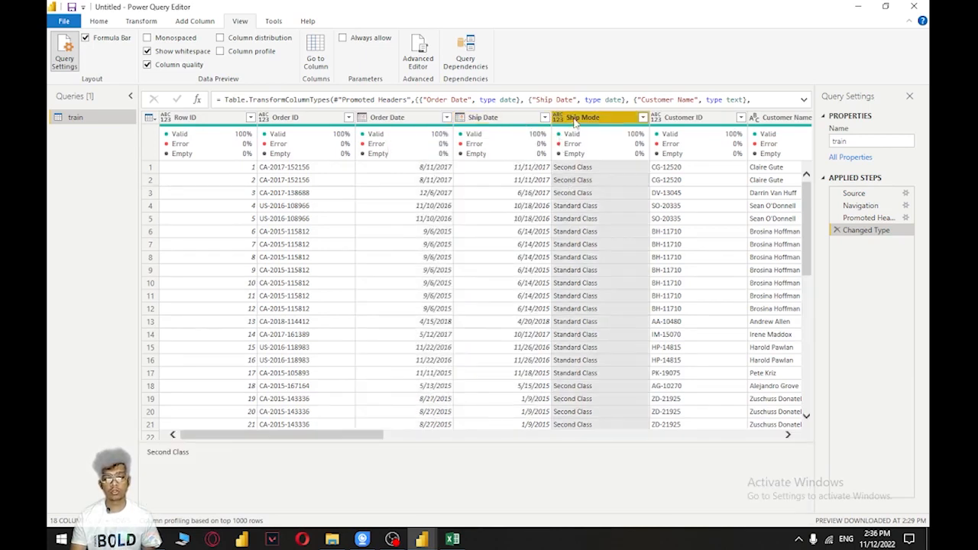
Replace errors in the Ship Mode column with an empty value
{"action": "right_click", "coordinate": [579, 123]}
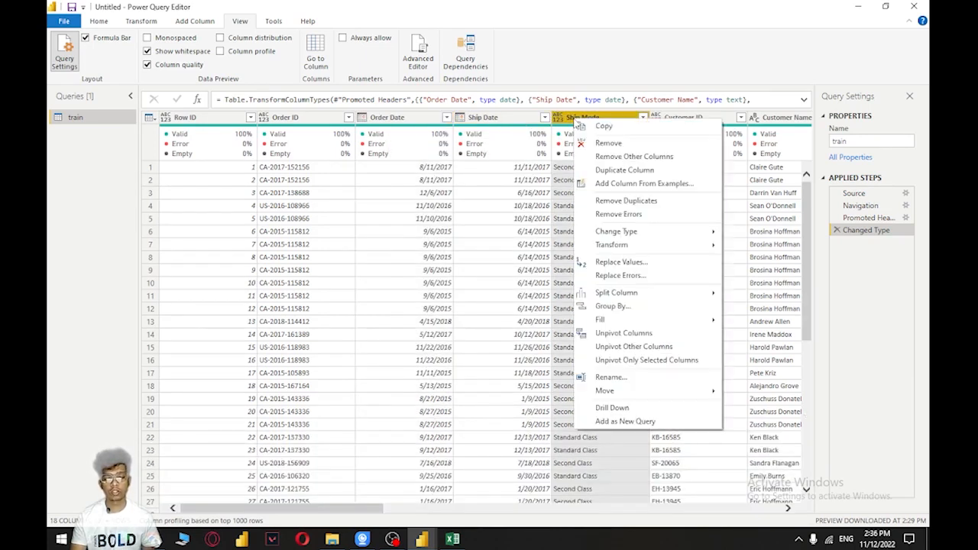
{"action": "left_click", "coordinate": [634, 277]}
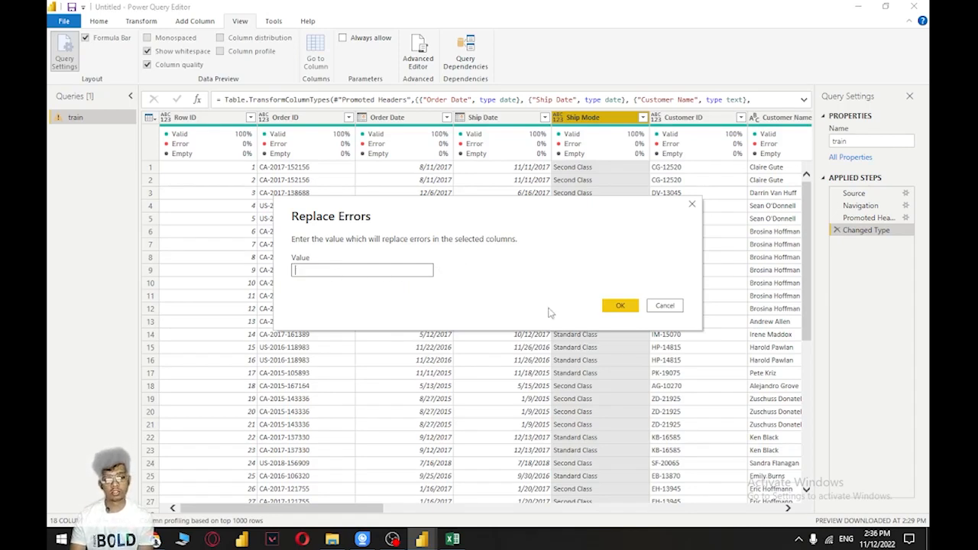
{"action": "left_click", "coordinate": [619, 308]}
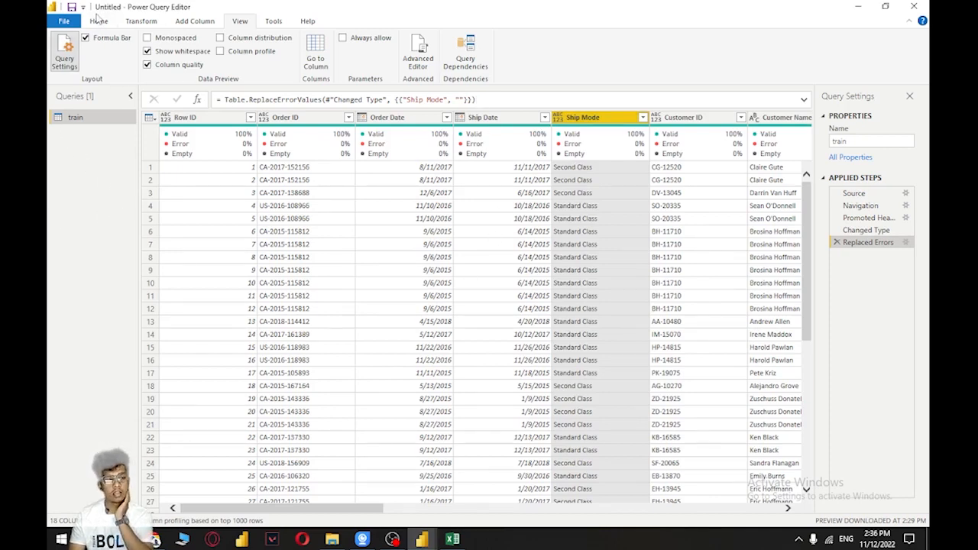
Close the query editor with the pending changes applied, and collapse the report's Visualizations pane
{"action": "left_click", "coordinate": [99, 19]}
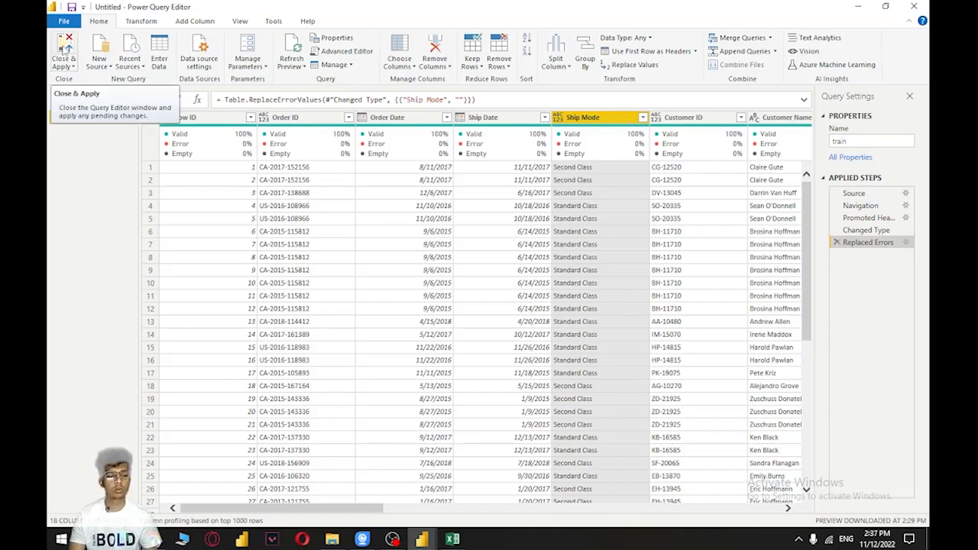
{"action": "left_click", "coordinate": [64, 50]}
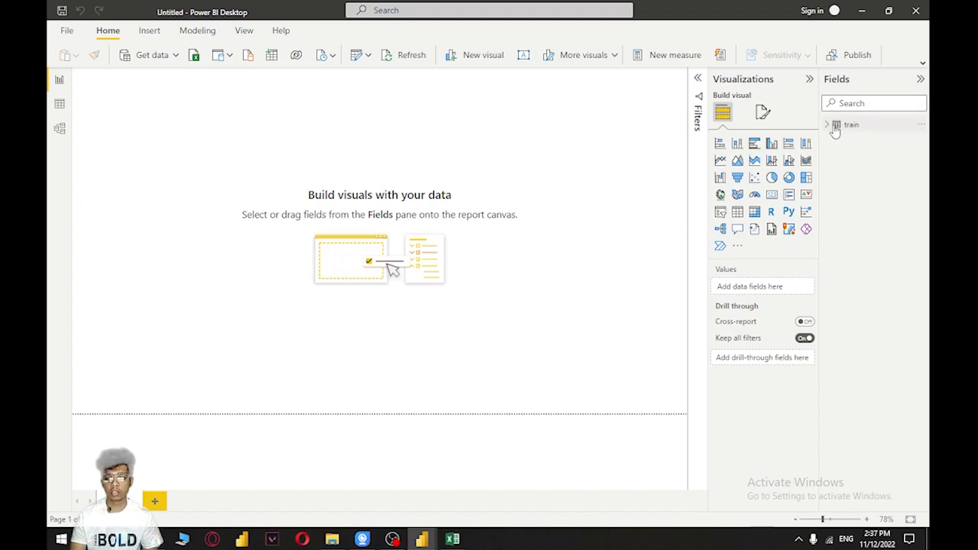
{"action": "left_click", "coordinate": [809, 79]}
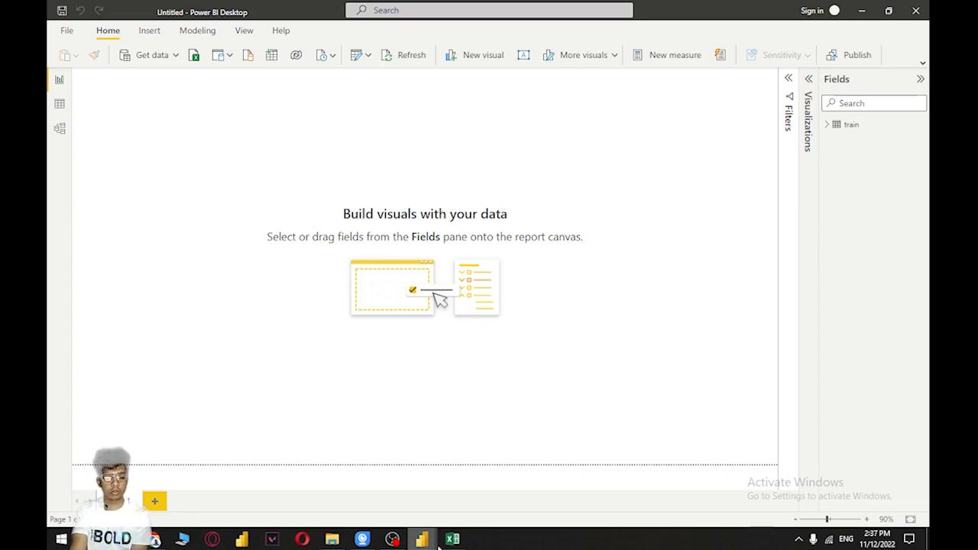
Look at the finished Business Report Card Dashboard in the other report window and return to the untitled report
{"action": "mouse_move", "coordinate": [424, 540]}
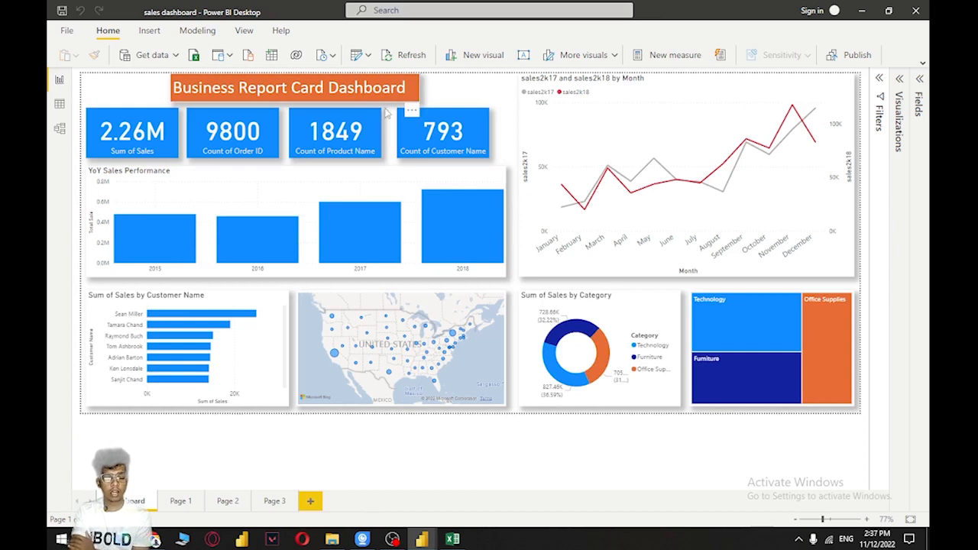
{"action": "mouse_move", "coordinate": [421, 538]}
{"action": "left_click", "coordinate": [467, 495]}
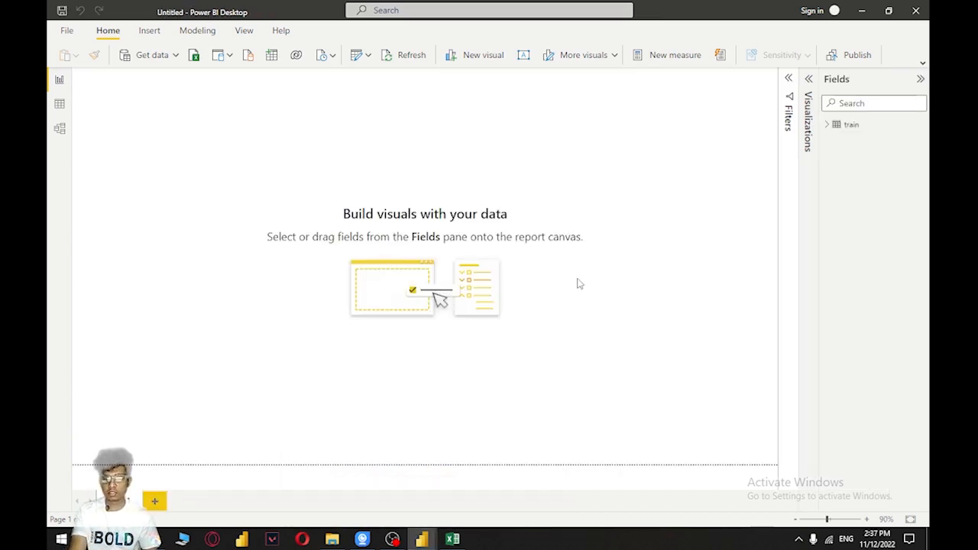
Collapse the Fields pane and look over the visual types in the Visualizations pane, leaving all panes collapsed
{"action": "left_click", "coordinate": [920, 79]}
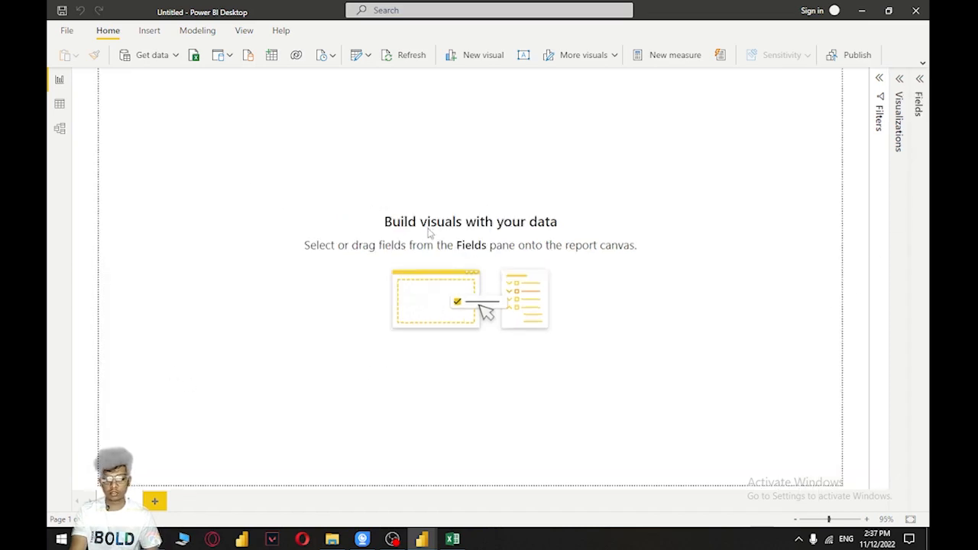
{"action": "left_click", "coordinate": [899, 80]}
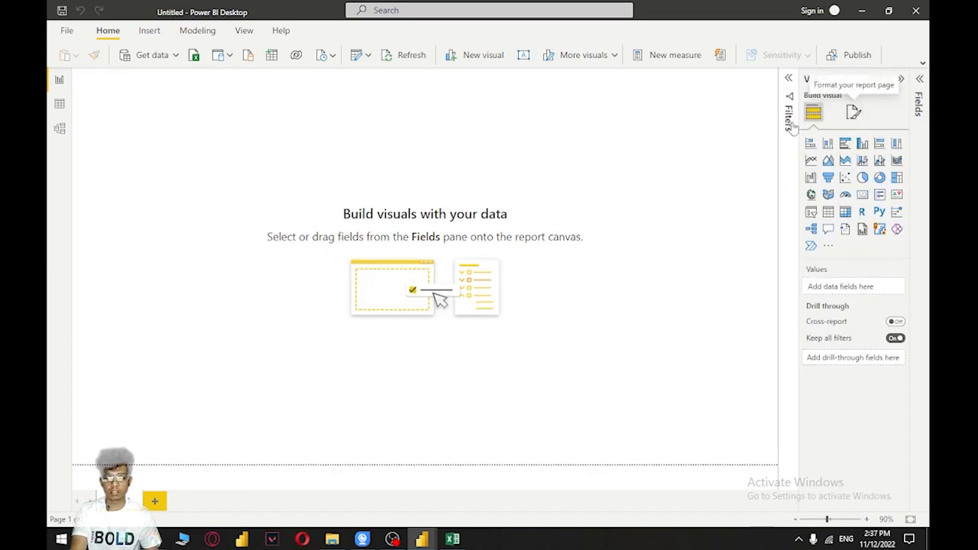
{"action": "left_click", "coordinate": [900, 78]}
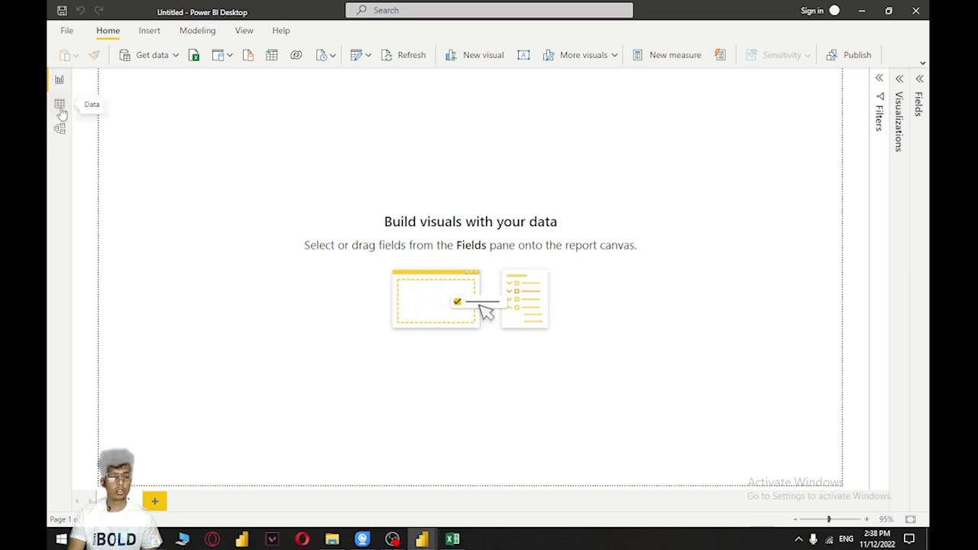
Look through the records of the train table in the data view
{"action": "left_click", "coordinate": [59, 80]}
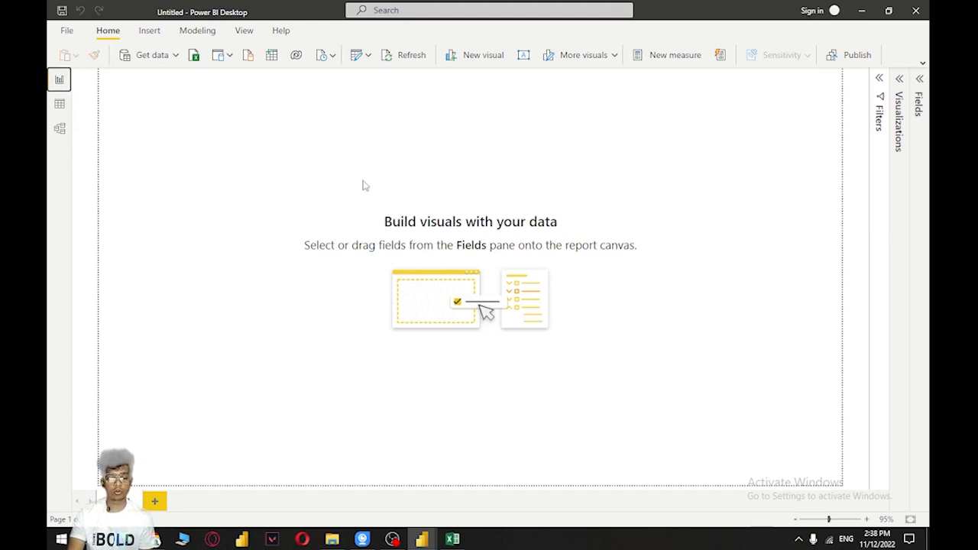
{"action": "left_click", "coordinate": [59, 103]}
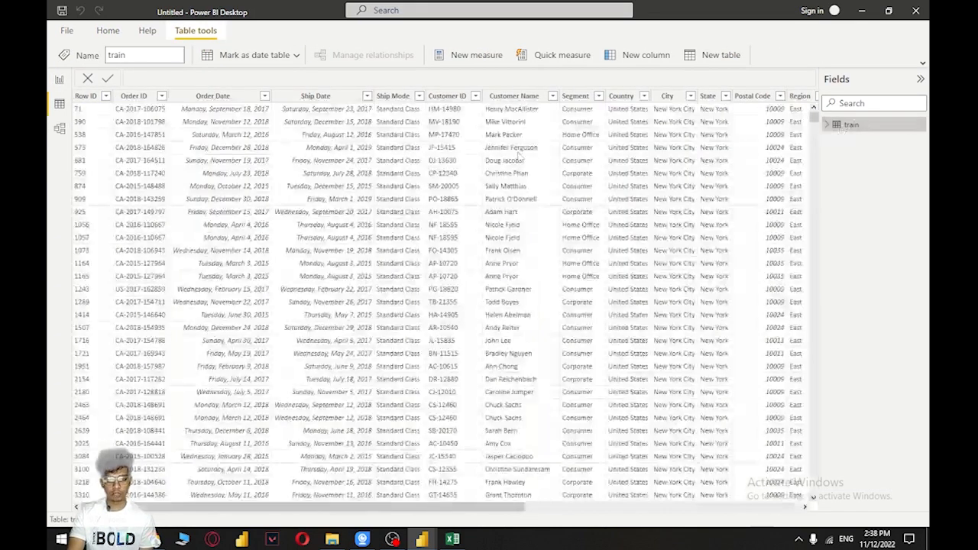
{"action": "left_click_drag", "start_coordinate": [407, 507], "coordinate": [458, 510]}
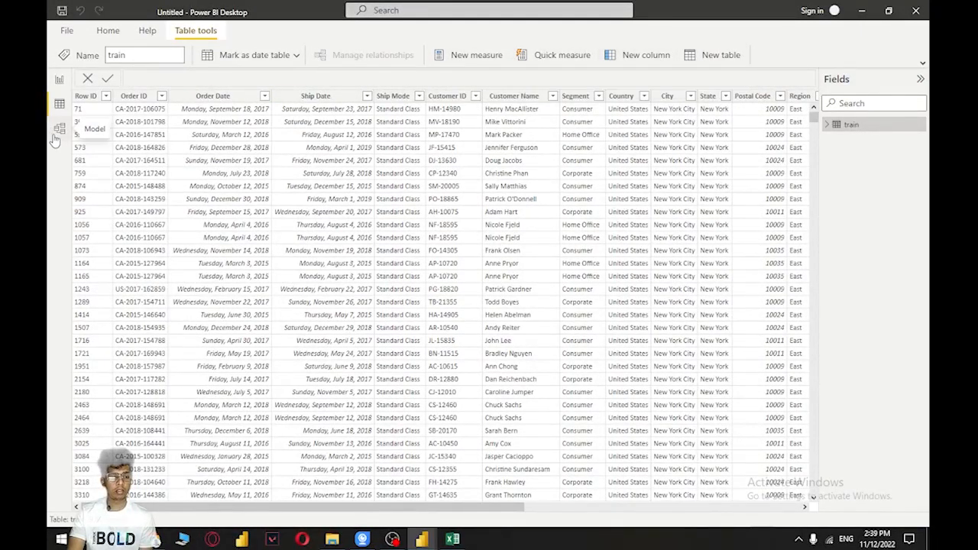
Open the model view and collapse the Properties pane, with the table cards fitted in view
{"action": "left_click", "coordinate": [59, 159]}
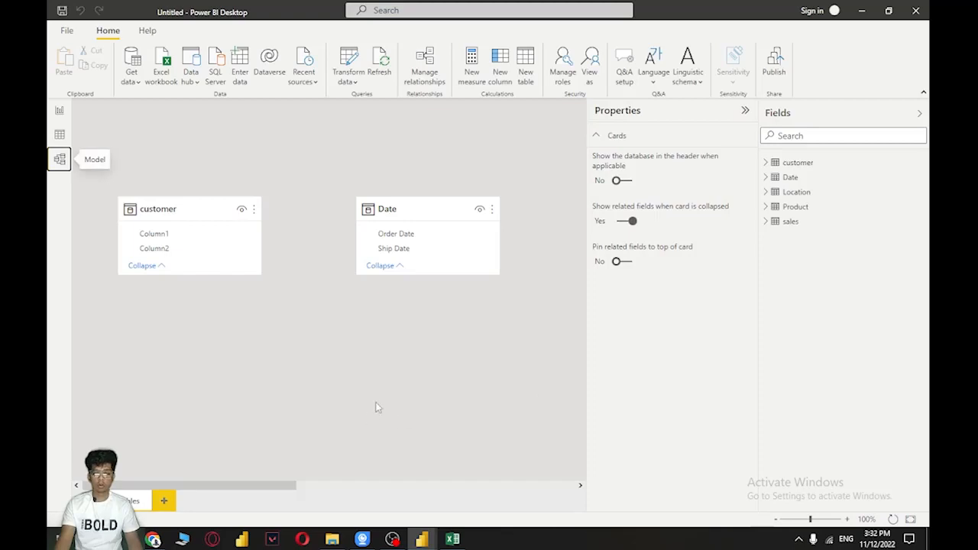
{"action": "left_click", "coordinate": [745, 109]}
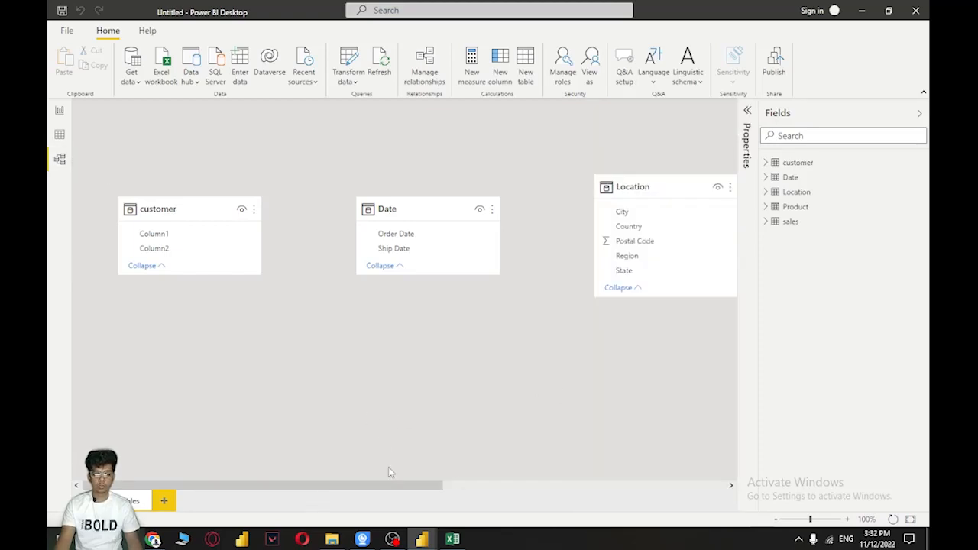
{"action": "scroll", "coordinate": [365, 400], "scroll_direction": "down", "scroll_amount": 5}
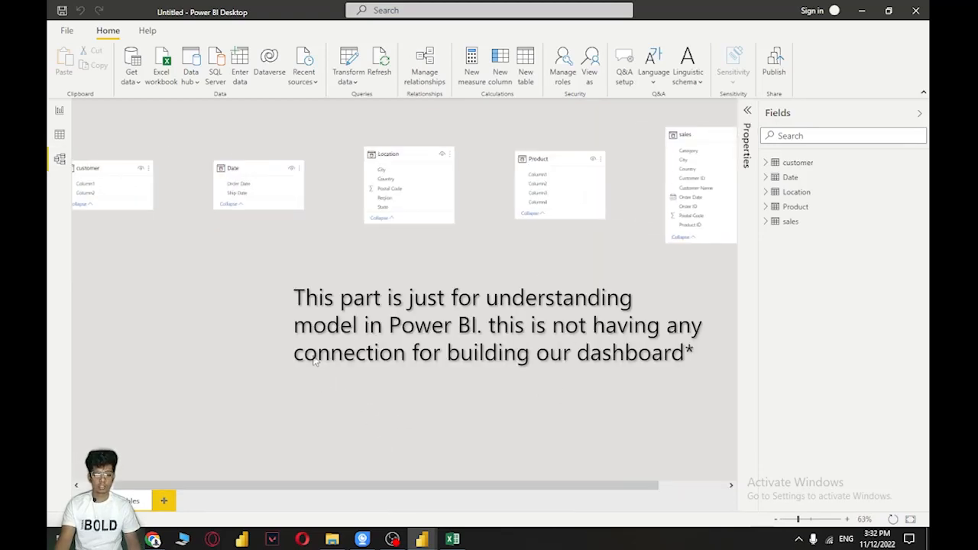
Spread out the customer, Date, Location, Product and sales table cards on the model canvas, with sales between Date and Location
{"action": "left_click_drag", "start_coordinate": [99, 168], "coordinate": [180, 292]}
{"action": "left_click_drag", "start_coordinate": [247, 160], "coordinate": [212, 144]}
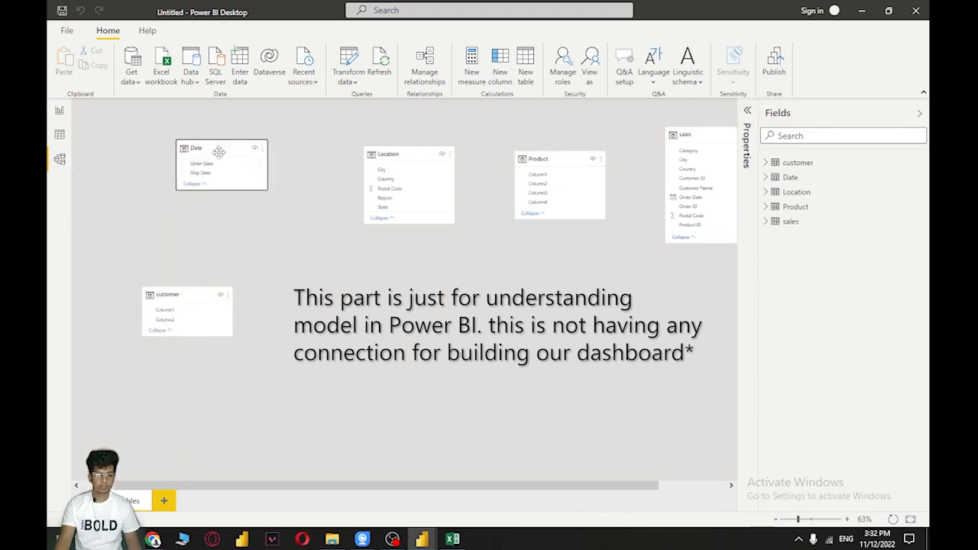
{"action": "left_click_drag", "start_coordinate": [413, 152], "coordinate": [389, 207]}
{"action": "left_click_drag", "start_coordinate": [563, 155], "coordinate": [351, 387]}
{"action": "left_click_drag", "start_coordinate": [694, 135], "coordinate": [422, 152]}
{"action": "left_click", "coordinate": [386, 205]}
{"action": "left_click_drag", "start_coordinate": [464, 260], "coordinate": [669, 281]}
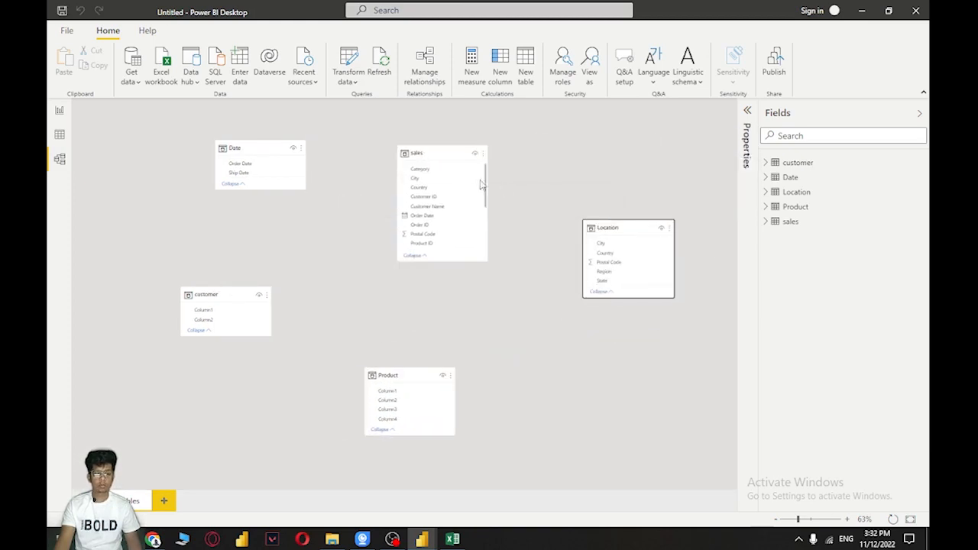
Centre the sales table card in the model, with Date and Location above it and customer and Product below, and select sales
{"action": "left_click_drag", "start_coordinate": [429, 177], "coordinate": [395, 203]}
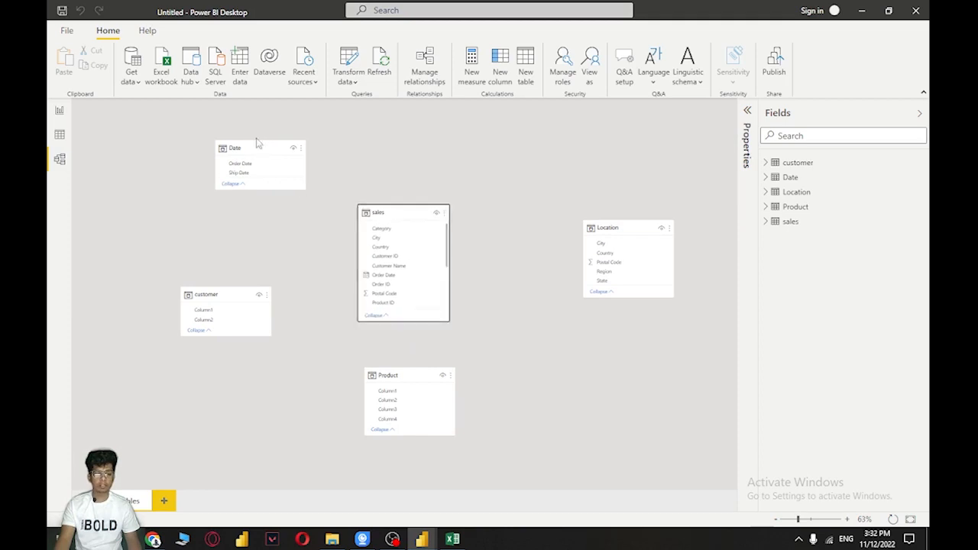
{"action": "left_click_drag", "start_coordinate": [250, 146], "coordinate": [291, 143]}
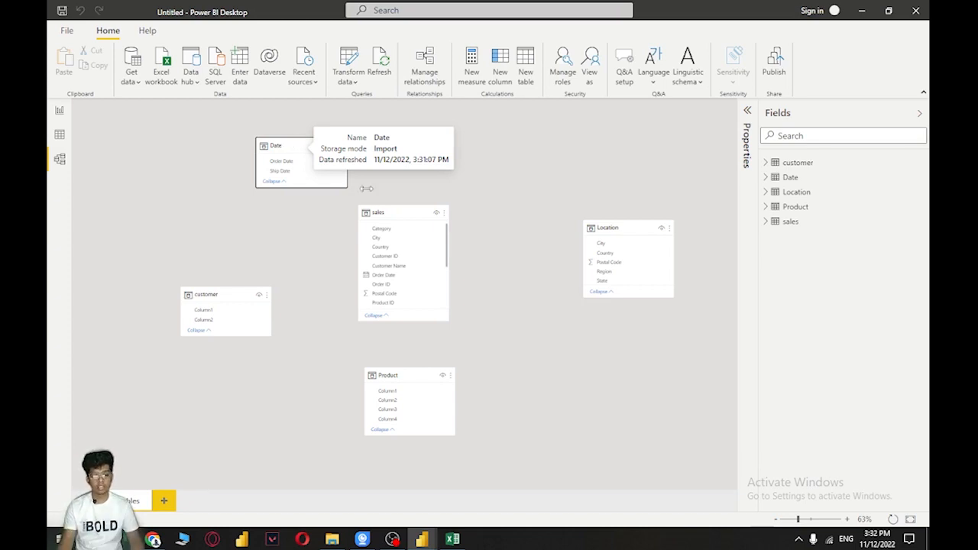
{"action": "left_click_drag", "start_coordinate": [393, 213], "coordinate": [414, 223]}
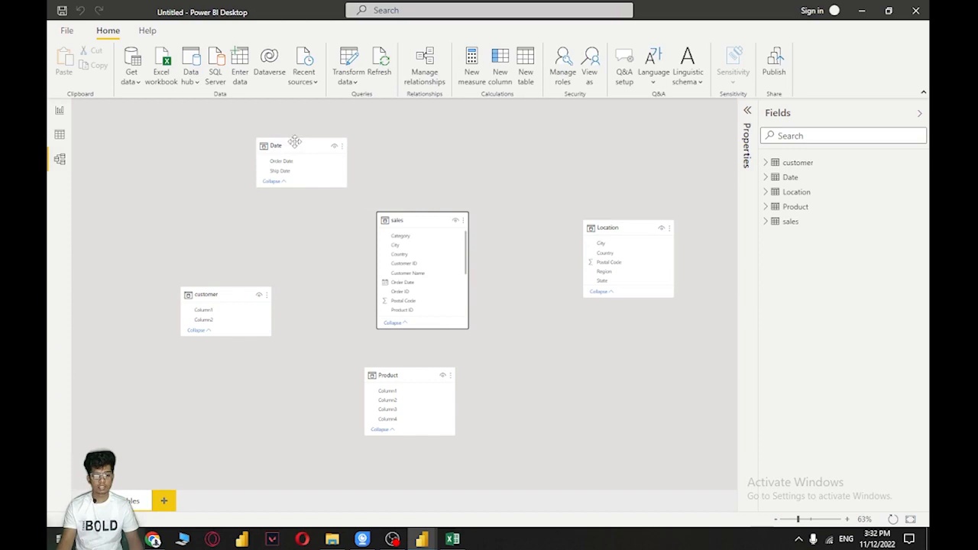
{"action": "left_click_drag", "start_coordinate": [296, 142], "coordinate": [295, 134]}
{"action": "left_click_drag", "start_coordinate": [401, 219], "coordinate": [397, 216]}
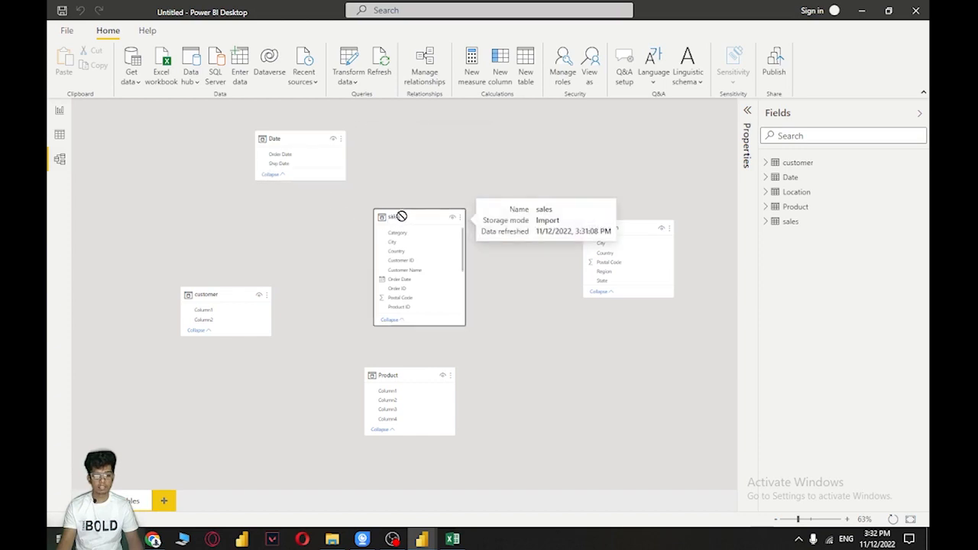
{"action": "left_click_drag", "start_coordinate": [634, 225], "coordinate": [585, 135]}
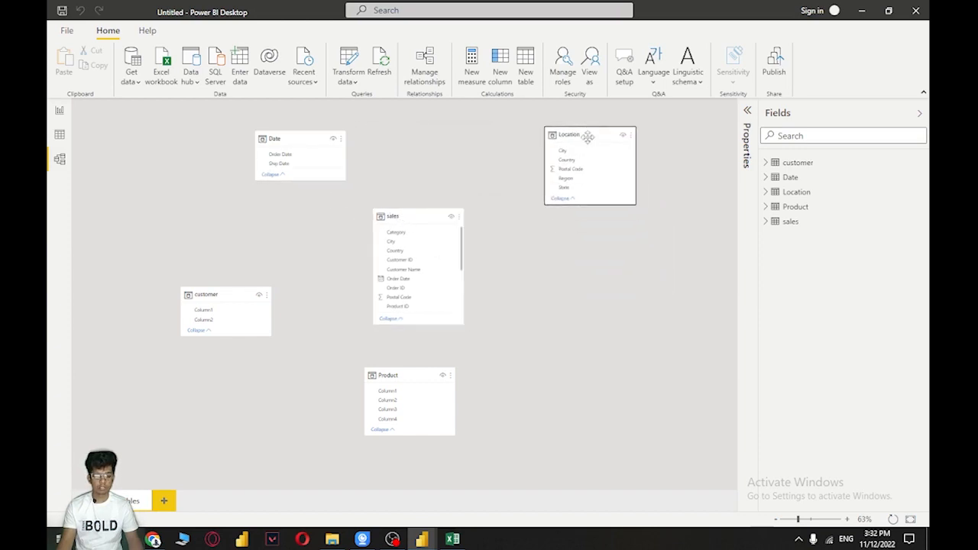
{"action": "left_click_drag", "start_coordinate": [428, 374], "coordinate": [549, 375]}
{"action": "left_click_drag", "start_coordinate": [200, 288], "coordinate": [238, 355]}
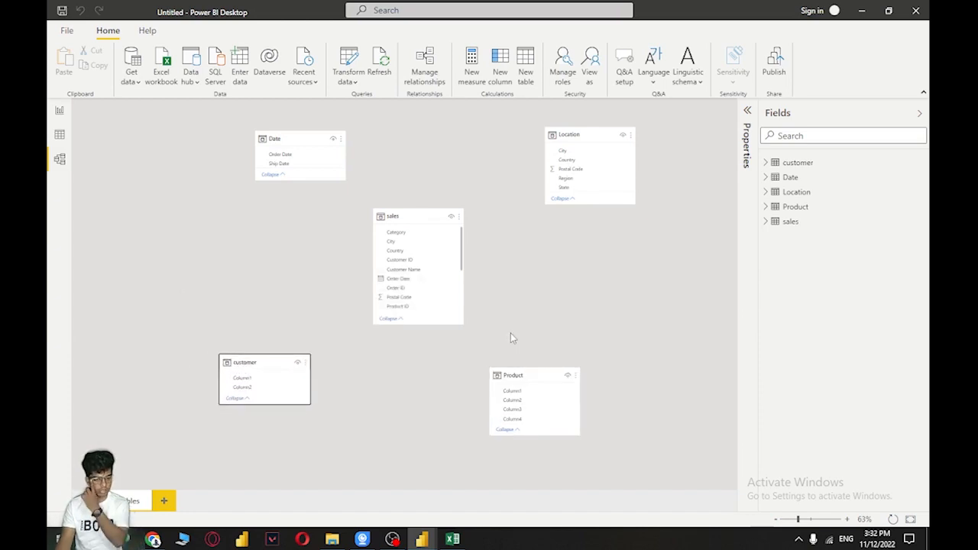
{"action": "left_click", "coordinate": [420, 221]}
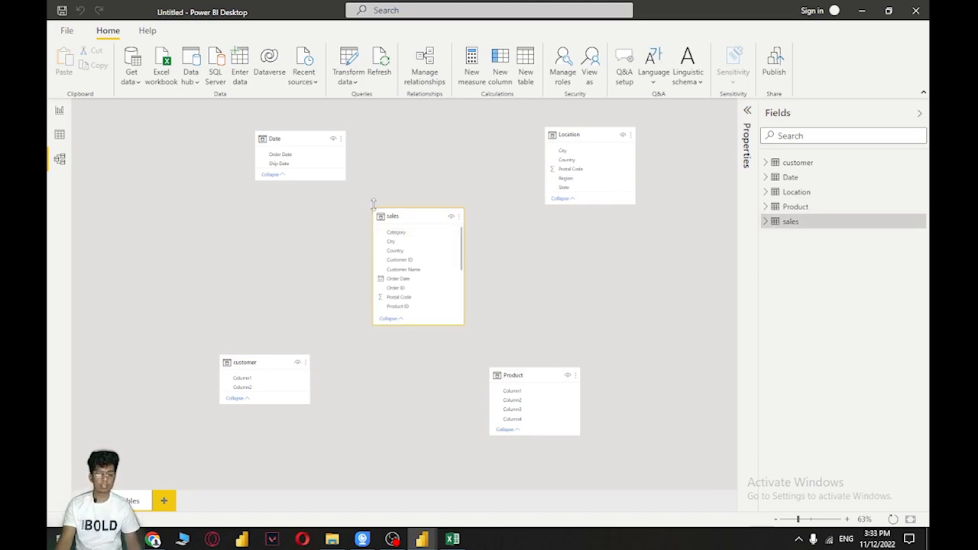
Move the customer and Product table cards slightly up on the model canvas, closer to the sales card
{"action": "left_click", "coordinate": [292, 134]}
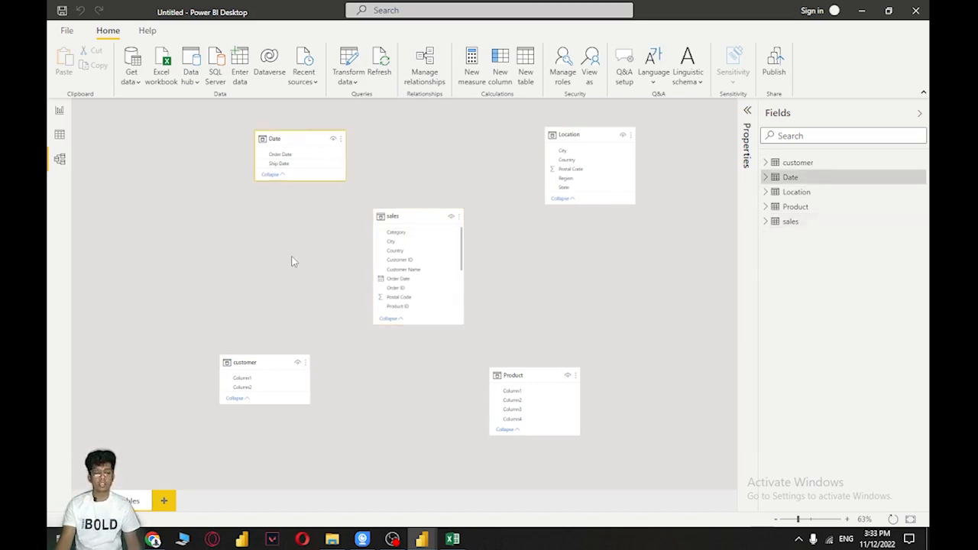
{"action": "mouse_move", "coordinate": [269, 361]}
{"action": "left_mouse_down"}
{"action": "mouse_move", "coordinate": [284, 328]}
{"action": "mouse_move", "coordinate": [274, 346]}
{"action": "left_mouse_up"}
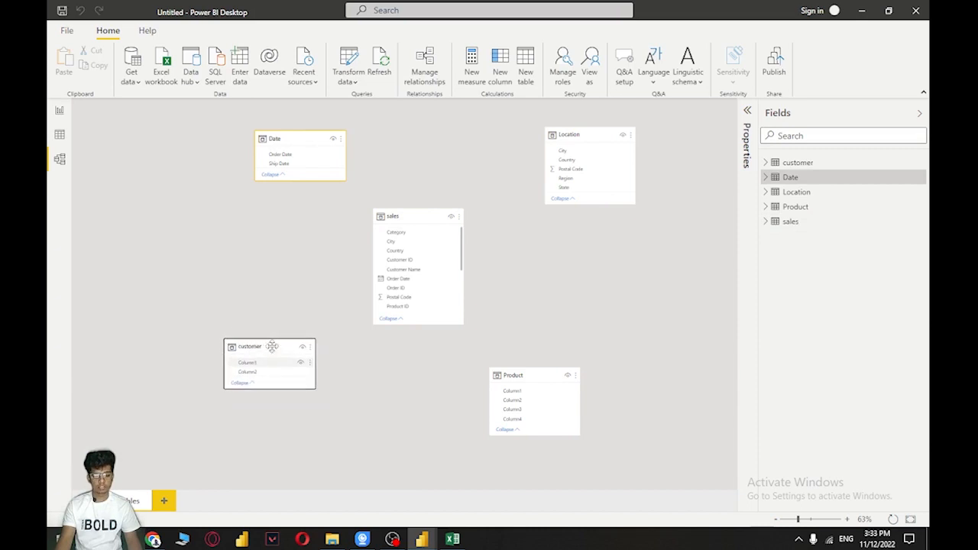
{"action": "left_click_drag", "start_coordinate": [546, 368], "coordinate": [589, 350]}
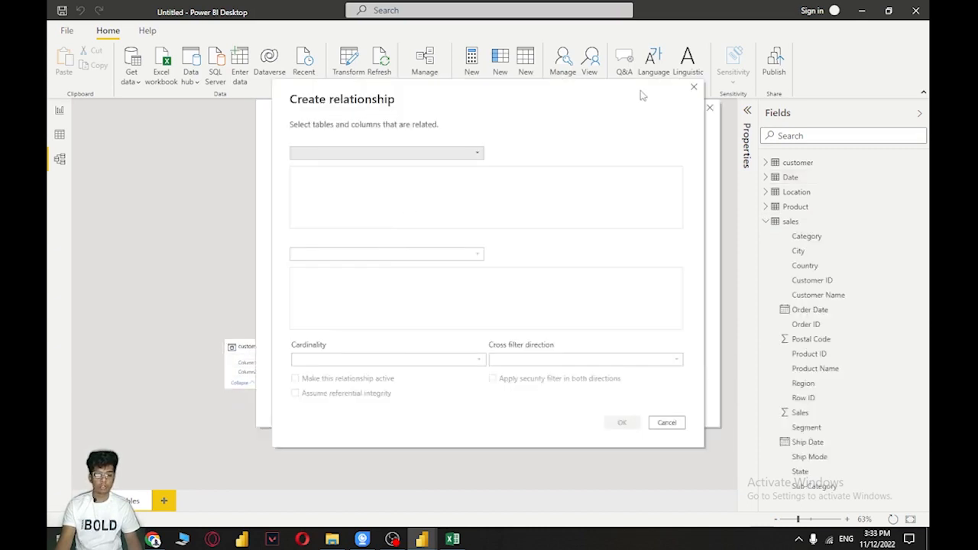
Cancel the blank new relationship and try to autodetect relationships between the tables
{"action": "left_click", "coordinate": [695, 90]}
{"action": "left_click", "coordinate": [344, 377]}
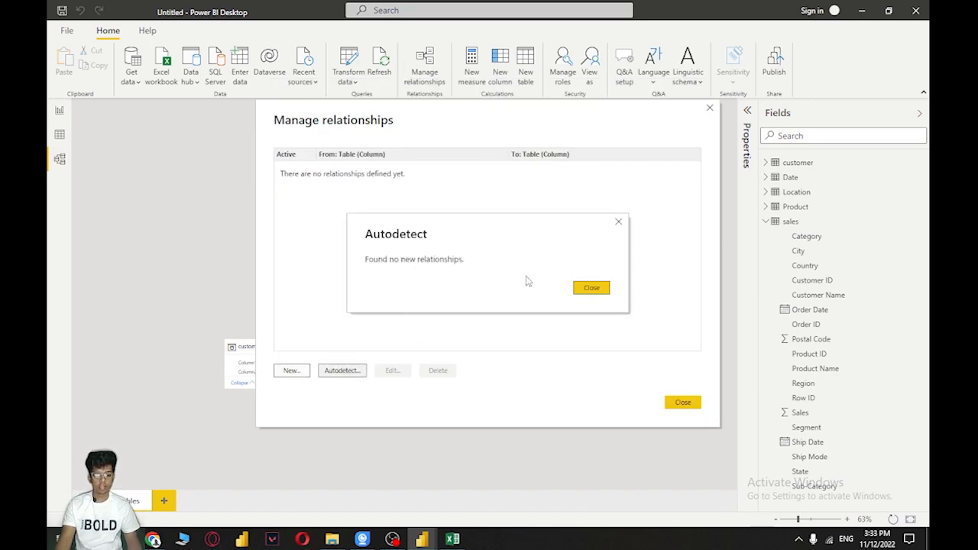
{"action": "left_click", "coordinate": [595, 295]}
Start a new relationship with sales as the first table and customer as the second
{"action": "left_click", "coordinate": [290, 372]}
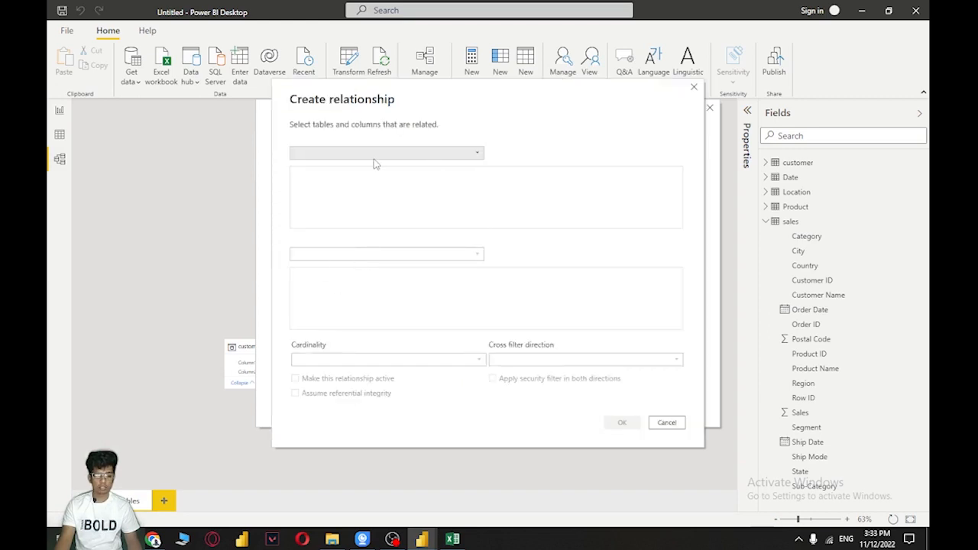
{"action": "left_click", "coordinate": [374, 155]}
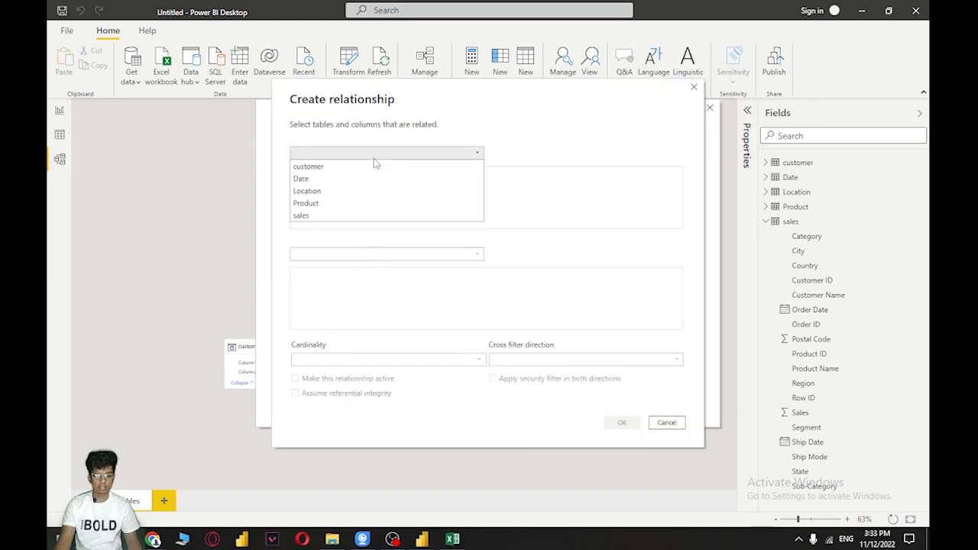
{"action": "left_click", "coordinate": [319, 217]}
{"action": "left_click", "coordinate": [366, 258]}
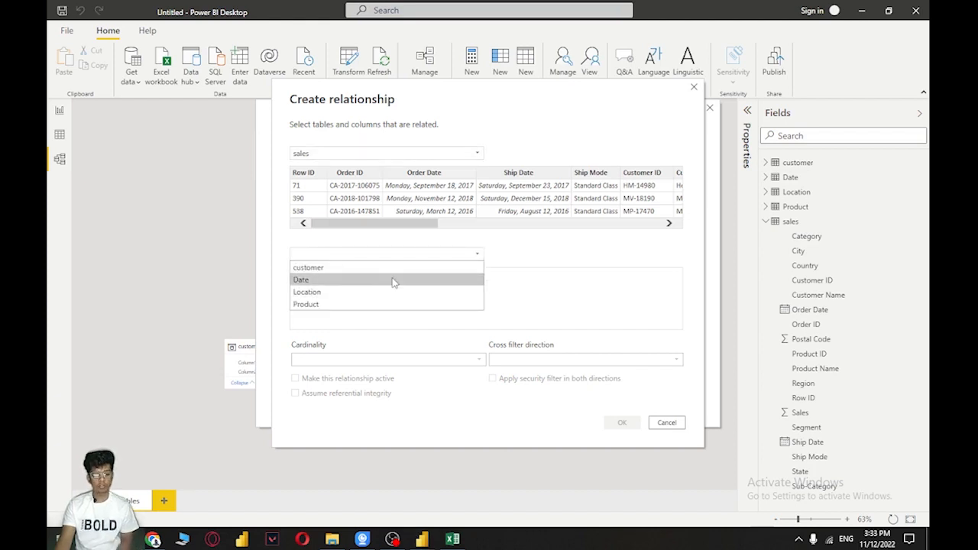
{"action": "left_click", "coordinate": [390, 269]}
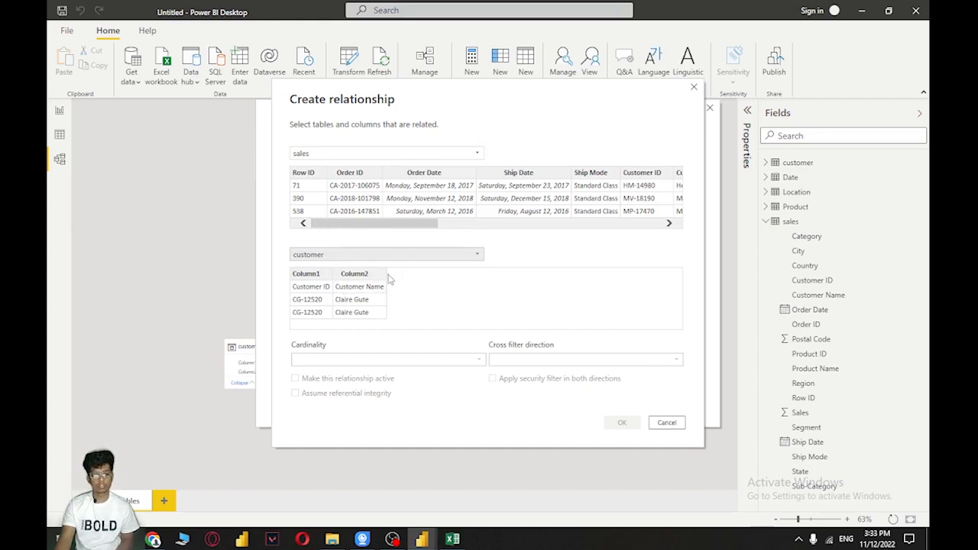
Relate Customer ID in sales to Column1 in customer, then save the relationship and close the relationship manager
{"action": "left_click", "coordinate": [307, 276]}
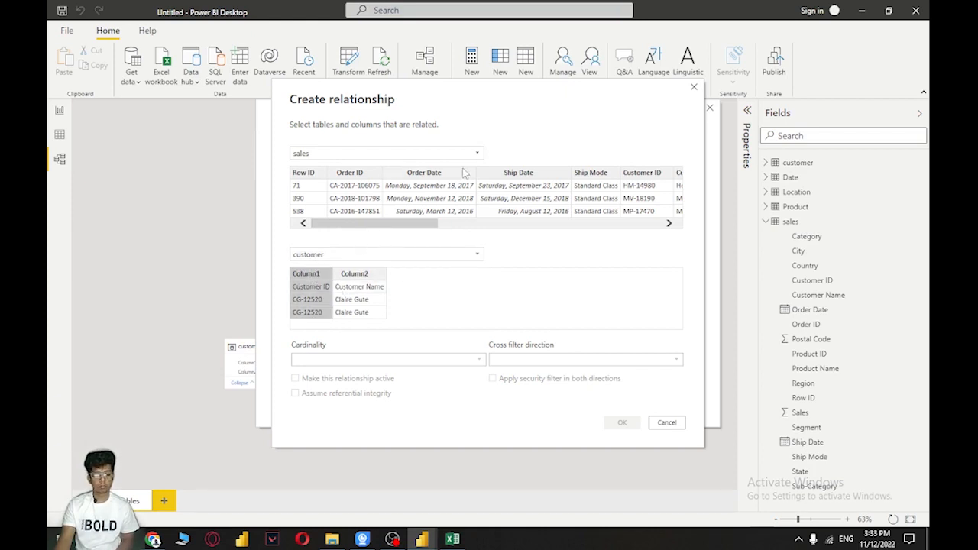
{"action": "left_click_drag", "start_coordinate": [410, 226], "coordinate": [487, 233]}
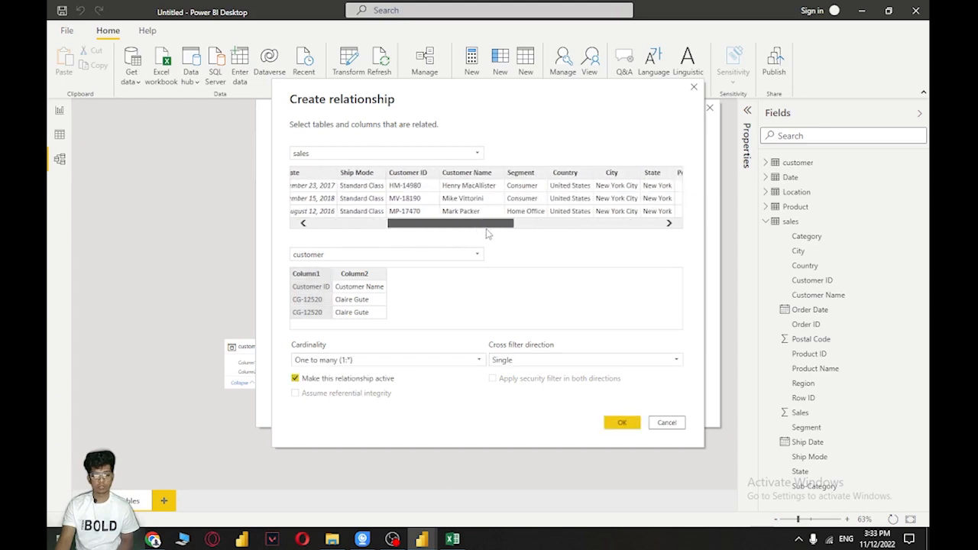
{"action": "left_click", "coordinate": [401, 184]}
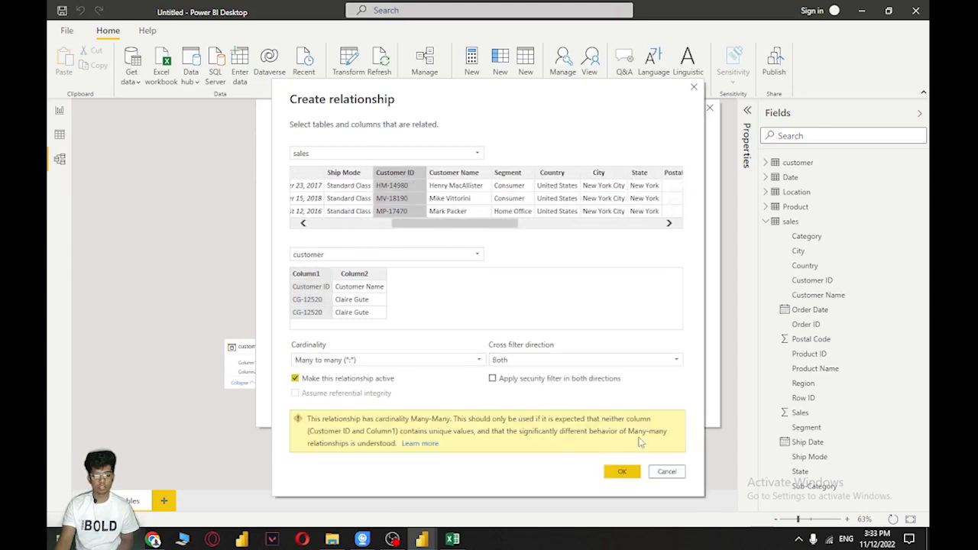
{"action": "left_click", "coordinate": [622, 473]}
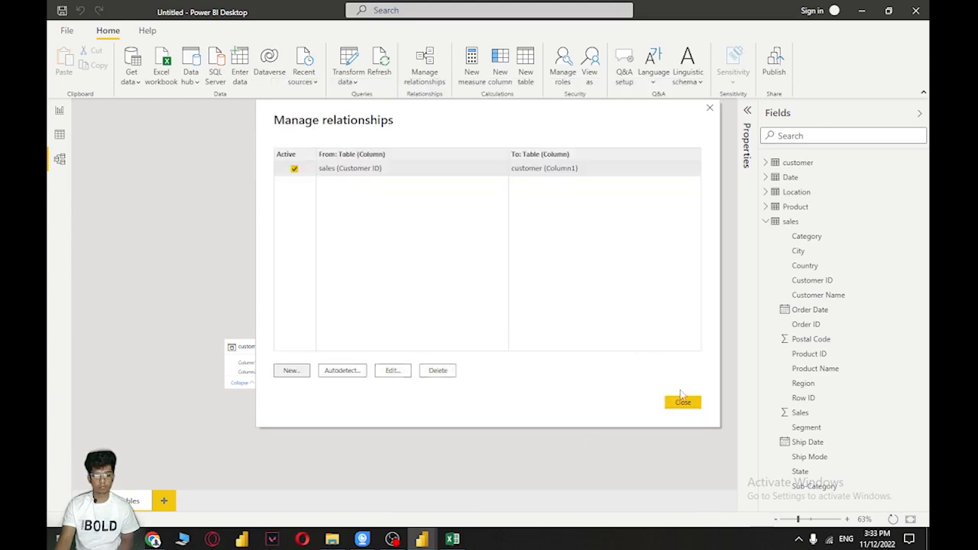
{"action": "left_click", "coordinate": [682, 401]}
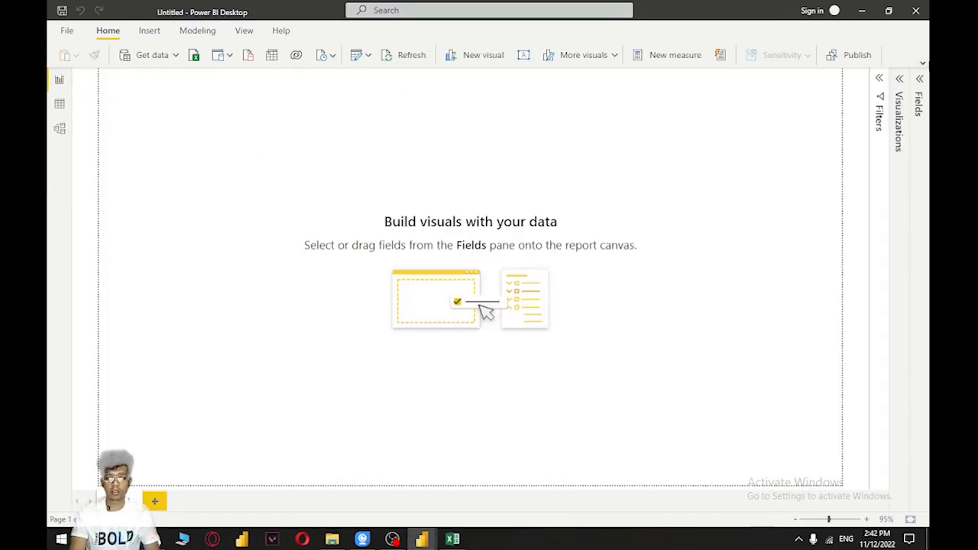
Expand the ribbon and insert a text box reading "Sales Report Dashboard" on the report page
{"action": "left_click", "coordinate": [922, 65]}
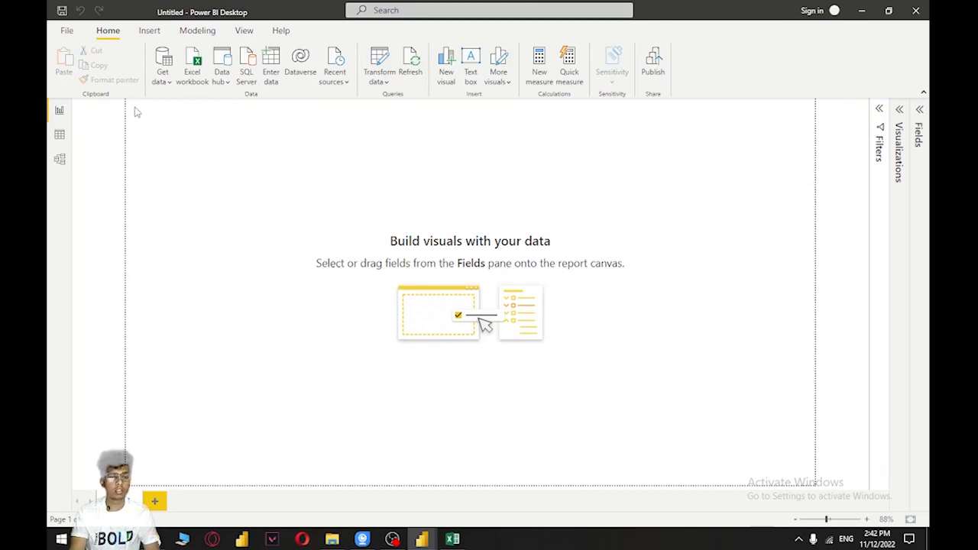
{"action": "left_click", "coordinate": [148, 30]}
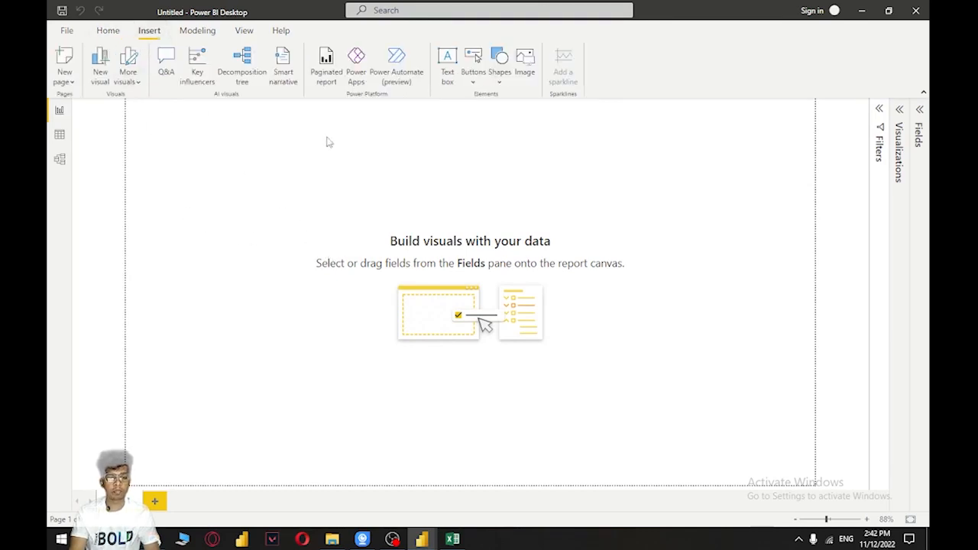
{"action": "left_click", "coordinate": [447, 65]}
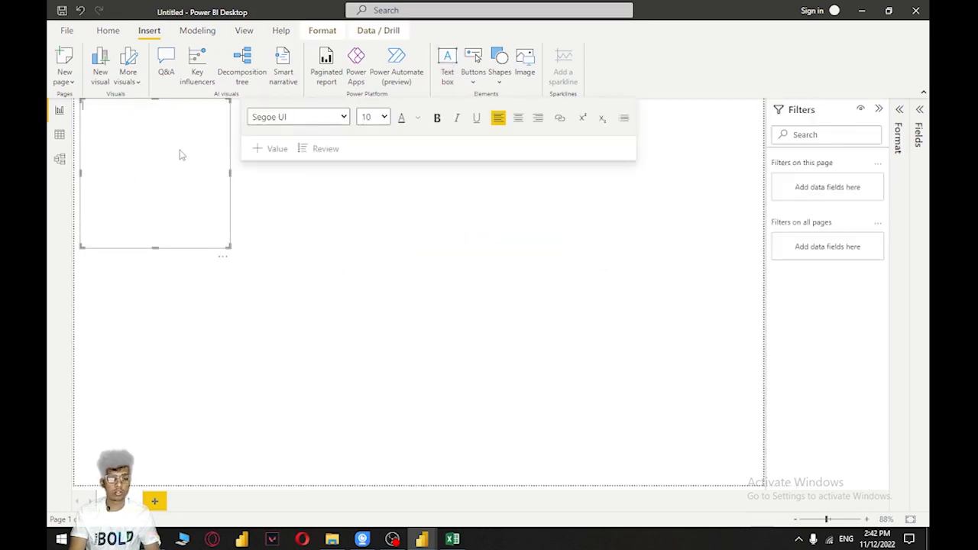
{"action": "type", "text": "Sales re"}
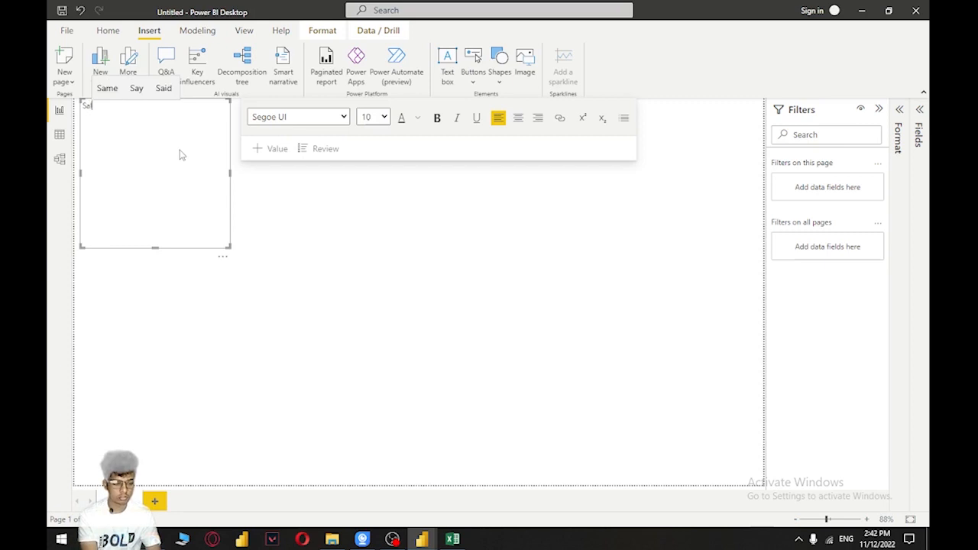
{"action": "type", "text": "p"}
{"action": "key", "text": "BackSpace"}
{"action": "type", "text": "erpo"}
{"action": "key", "text": "BackSpace"}
{"action": "type", "text": "rt "}
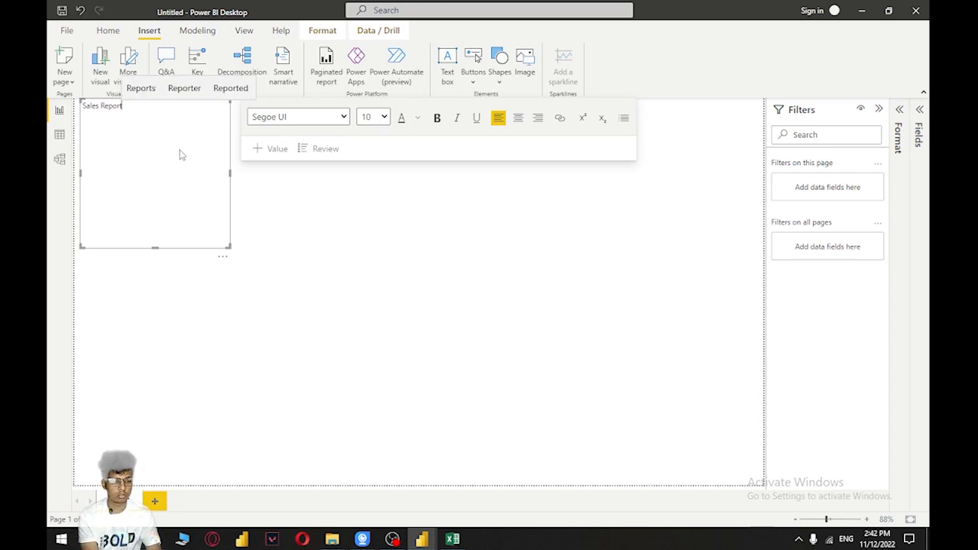
{"action": "type", "text": "Dash"}
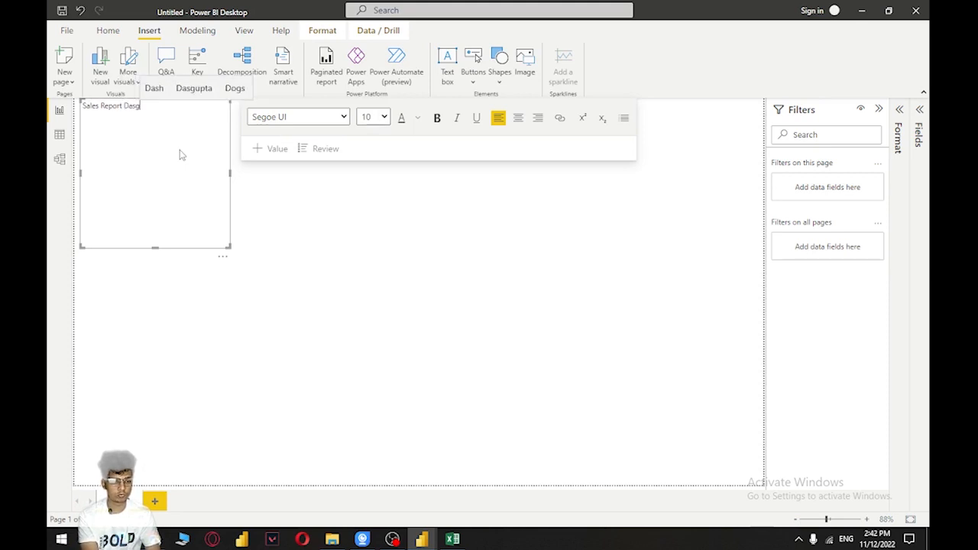
{"action": "type", "text": "board"}
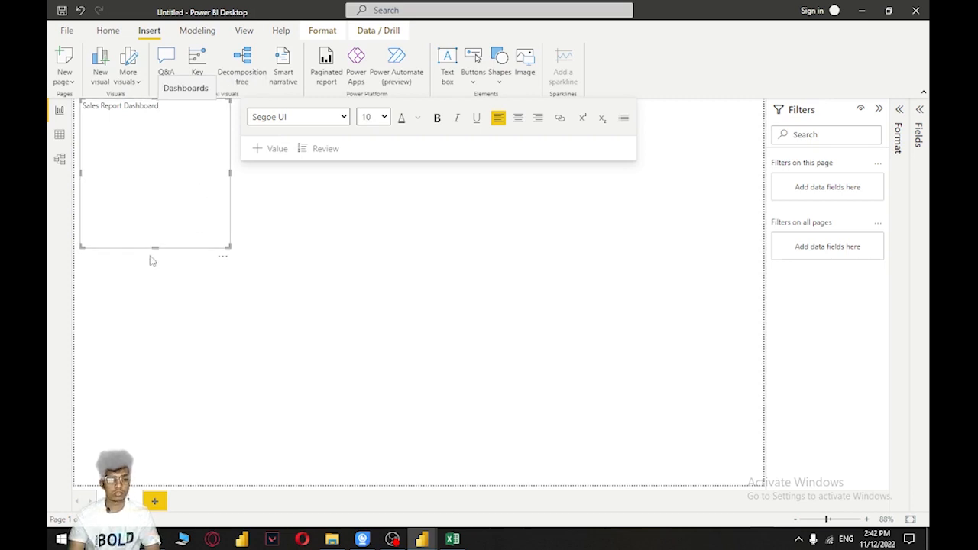
Shrink the title text box to a single line's height and set its whole text to font size 28
{"action": "left_click_drag", "start_coordinate": [155, 243], "coordinate": [153, 120]}
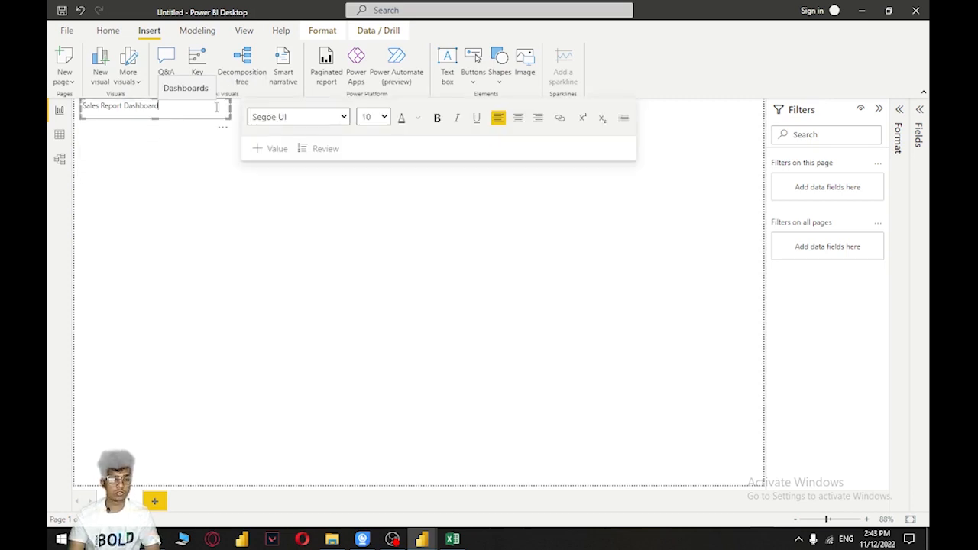
{"action": "left_click", "coordinate": [187, 150]}
{"action": "left_click", "coordinate": [188, 109]}
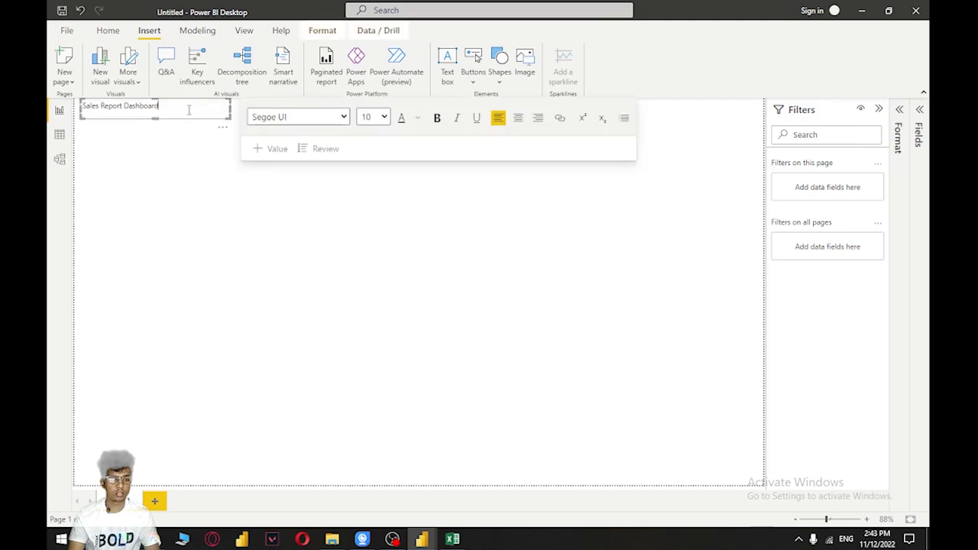
{"action": "triple_click", "coordinate": [174, 107]}
{"action": "left_click", "coordinate": [384, 116]}
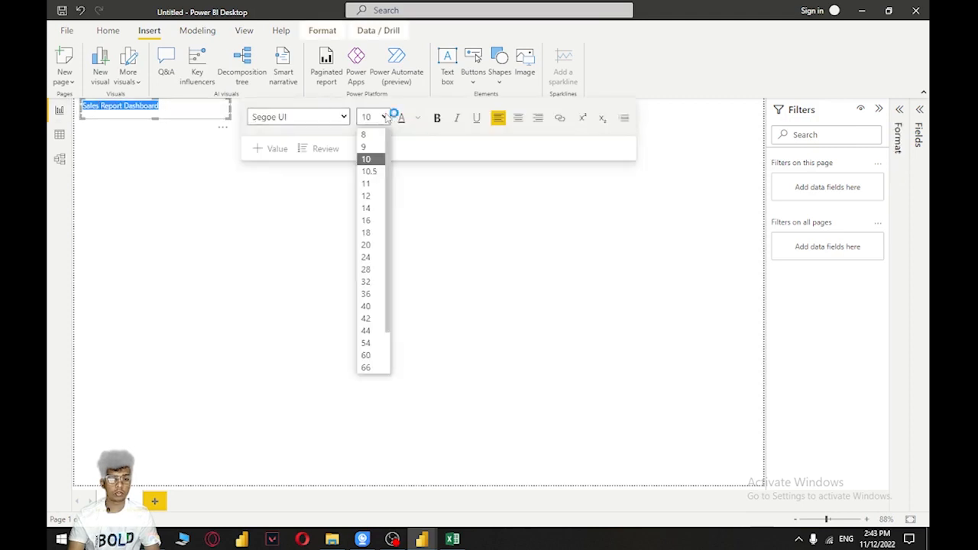
{"action": "left_click", "coordinate": [367, 256]}
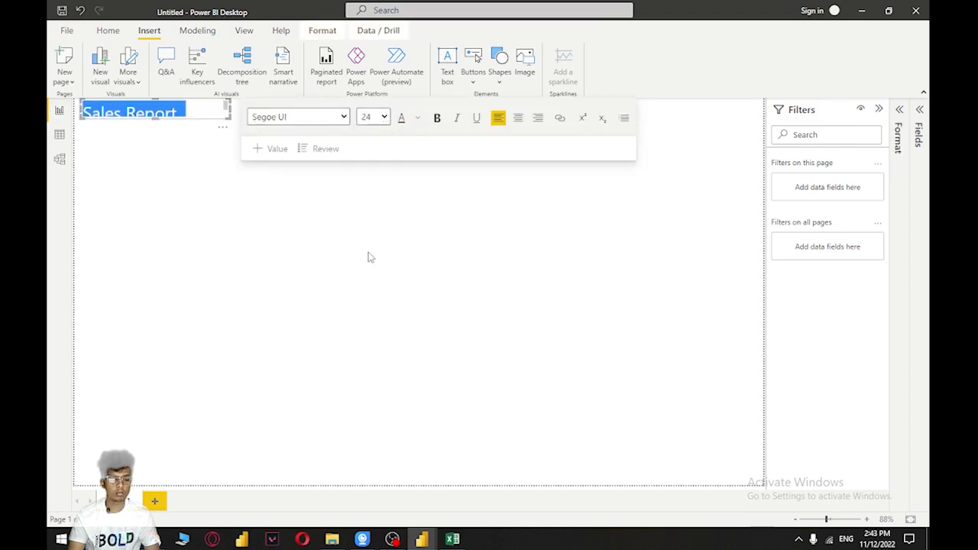
{"action": "left_click", "coordinate": [384, 118]}
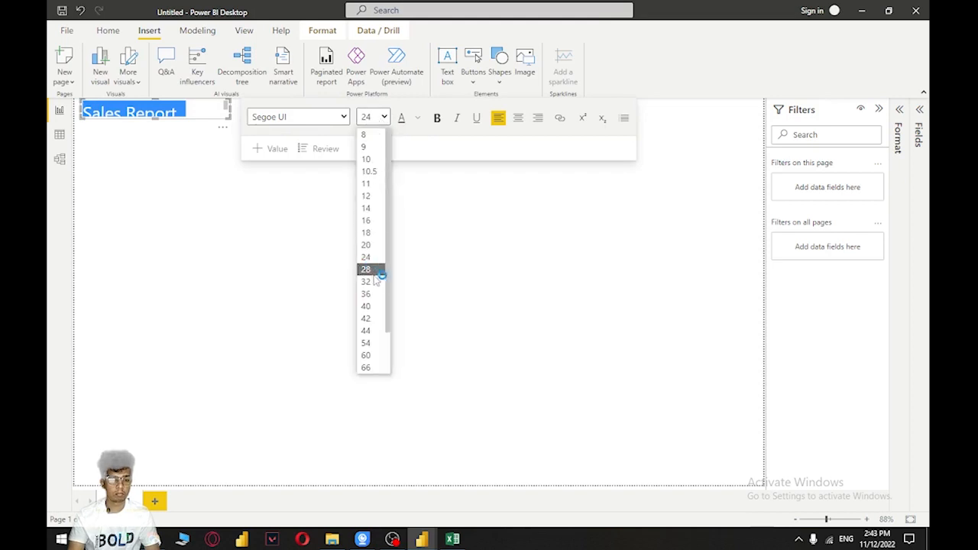
{"action": "left_click", "coordinate": [366, 270]}
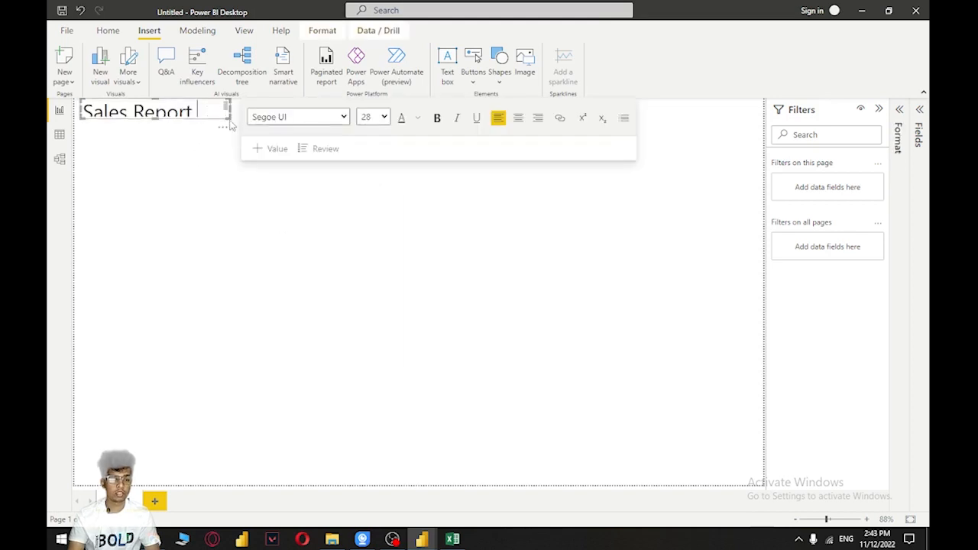
Widen and heighten the text box to fit "Sales Report Dashboard" on one line, and shift it slightly away from the page corner
{"action": "type", "text": "Dashboard"}
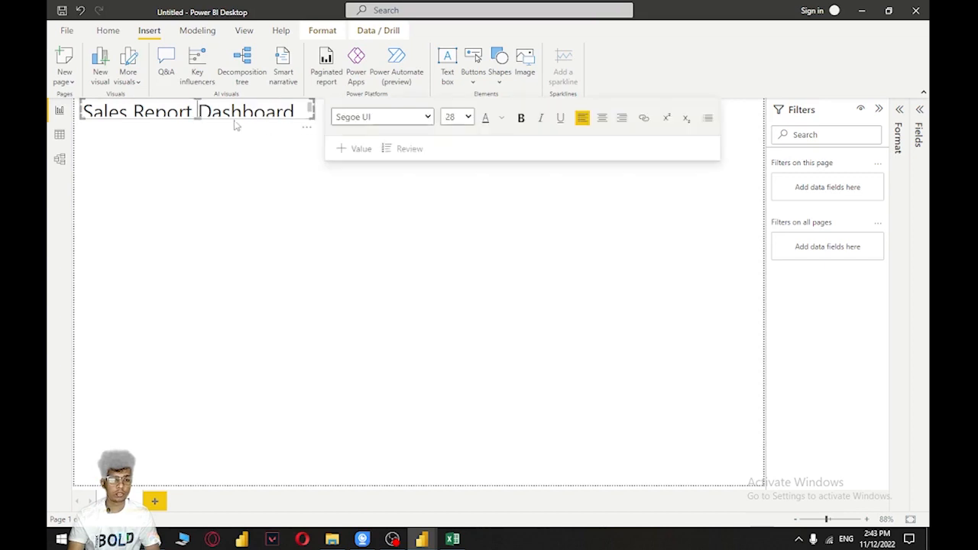
{"action": "left_click_drag", "start_coordinate": [197, 119], "coordinate": [197, 130]}
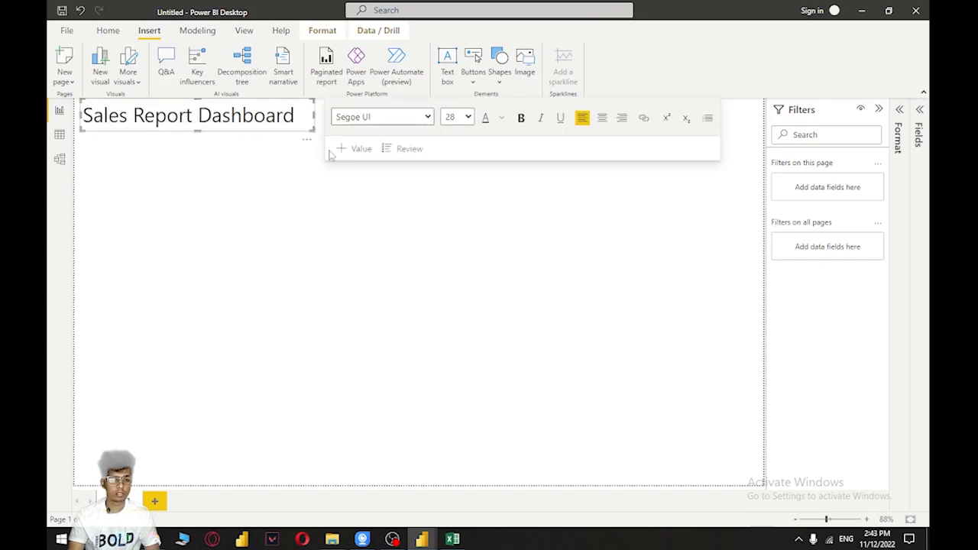
{"action": "left_click", "coordinate": [259, 165]}
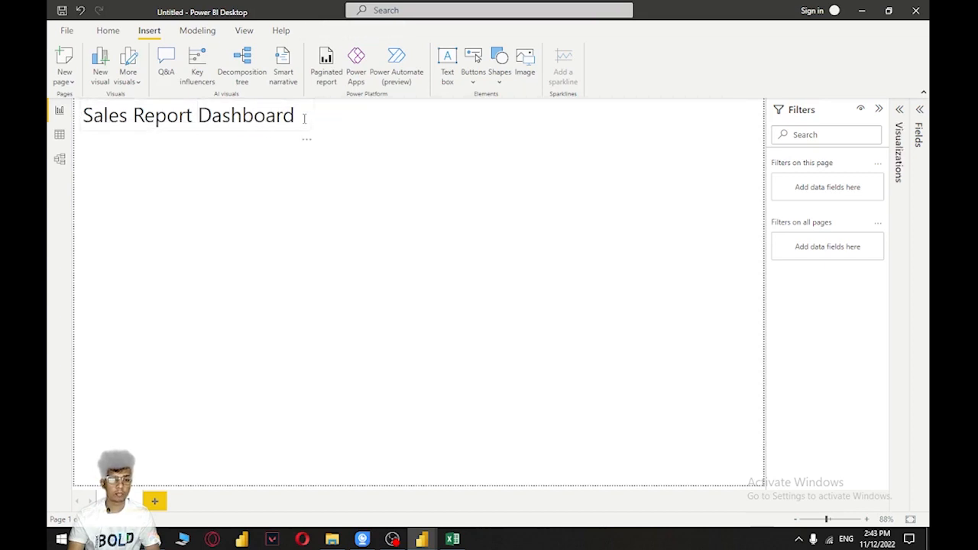
{"action": "left_click_drag", "start_coordinate": [307, 152], "coordinate": [339, 152]}
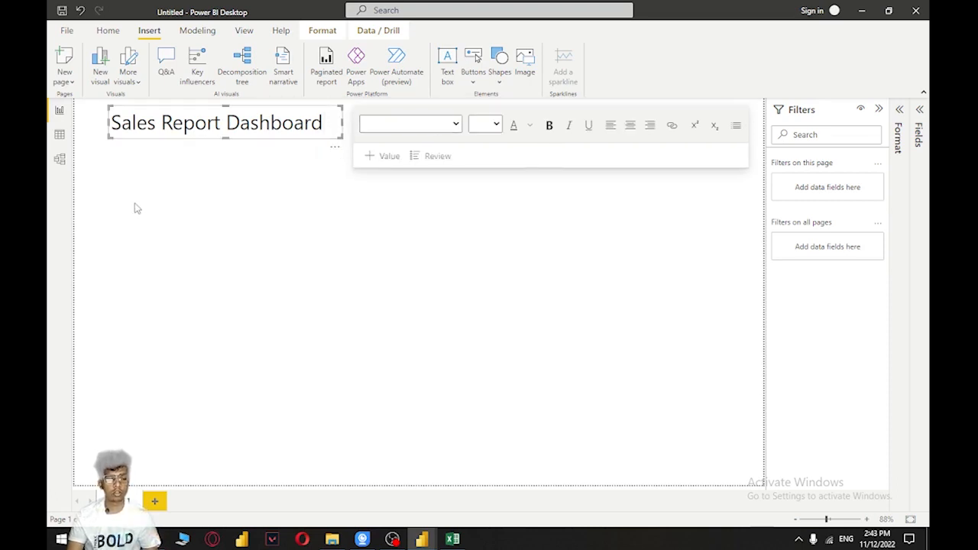
{"action": "left_click", "coordinate": [243, 193]}
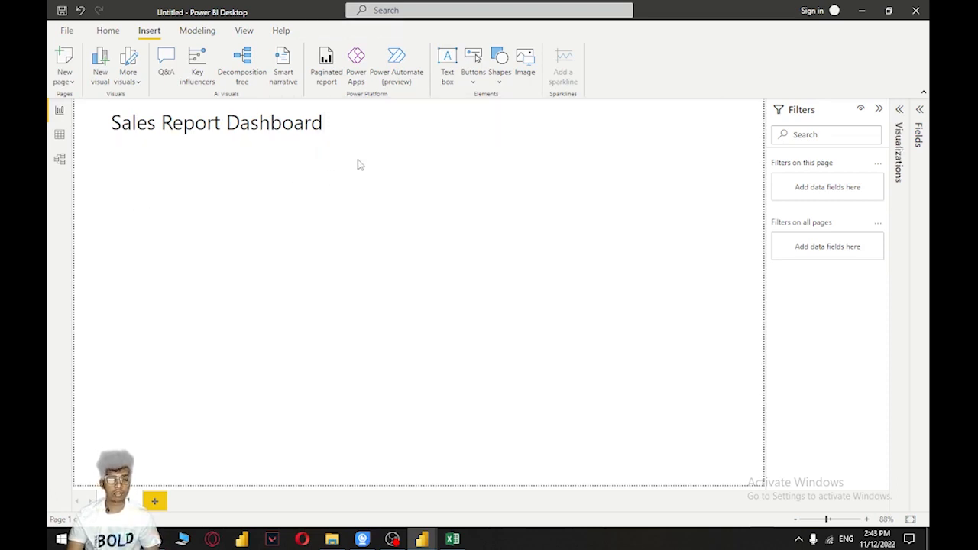
{"action": "left_click", "coordinate": [321, 125]}
{"action": "left_click", "coordinate": [314, 191]}
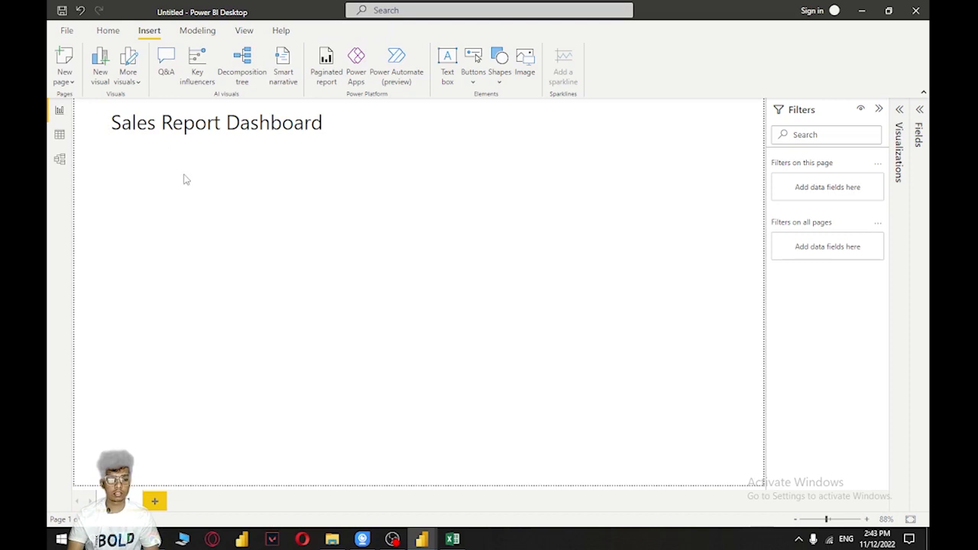
Collapse the Filters pane and expand the Visualizations and Fields panes beside the report canvas
{"action": "mouse_move", "coordinate": [422, 539]}
{"action": "left_click", "coordinate": [342, 469]}
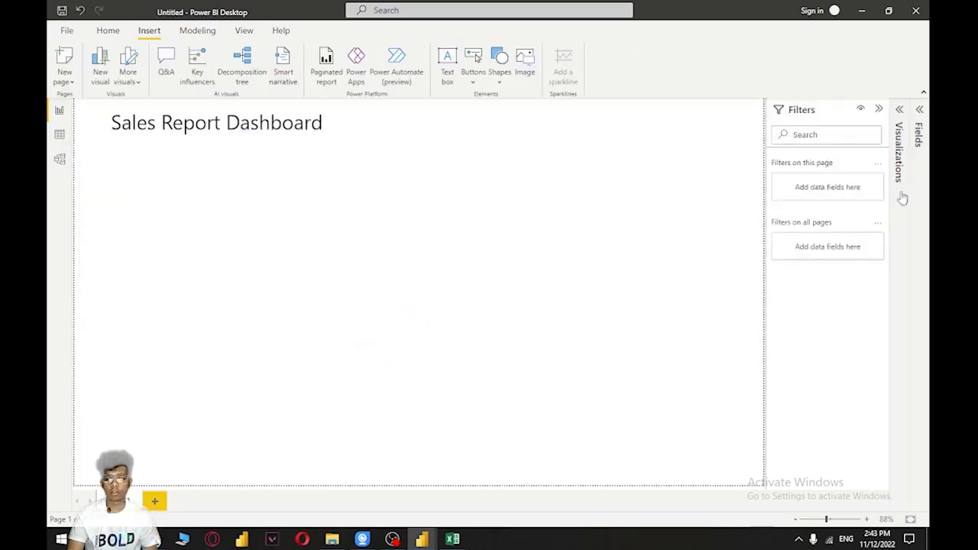
{"action": "left_click", "coordinate": [878, 109]}
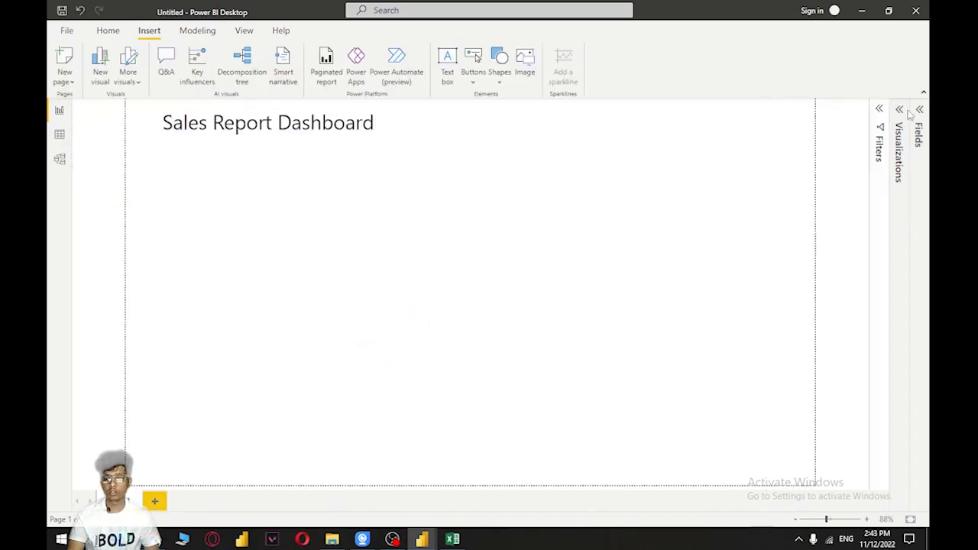
{"action": "left_click", "coordinate": [900, 110]}
{"action": "left_click", "coordinate": [919, 109]}
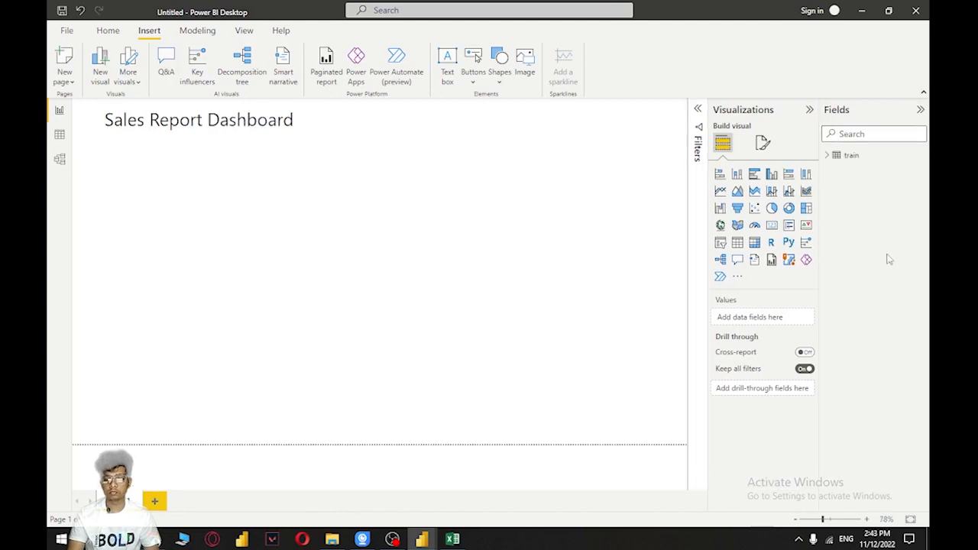
Create a column chart of Sales by Order Date year from the train table on the report page
{"action": "left_click", "coordinate": [828, 156]}
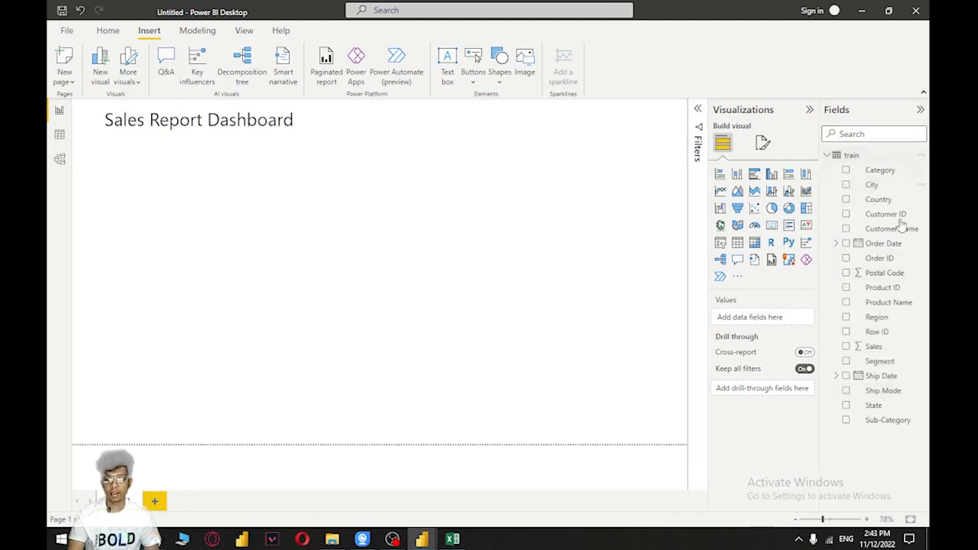
{"action": "left_click_drag", "start_coordinate": [886, 348], "coordinate": [459, 277]}
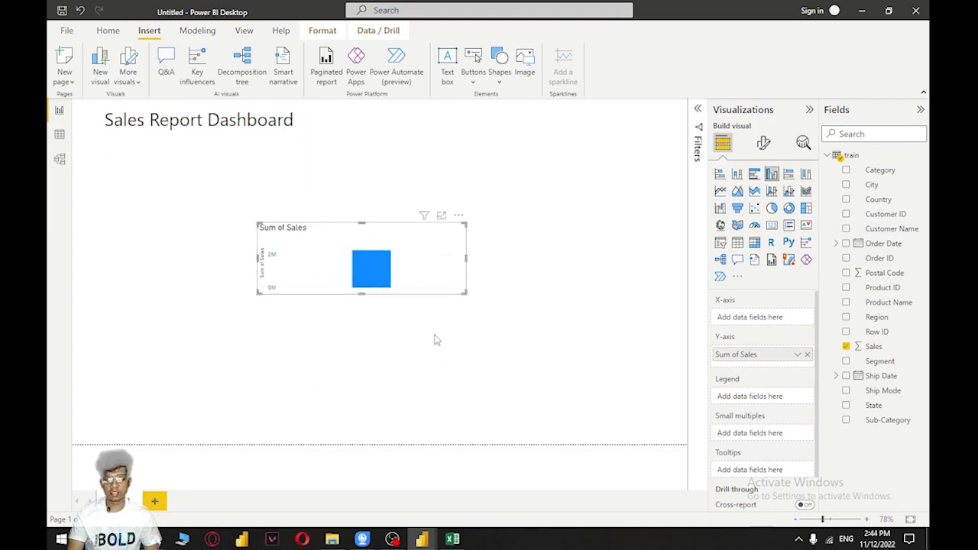
{"action": "left_click", "coordinate": [836, 249]}
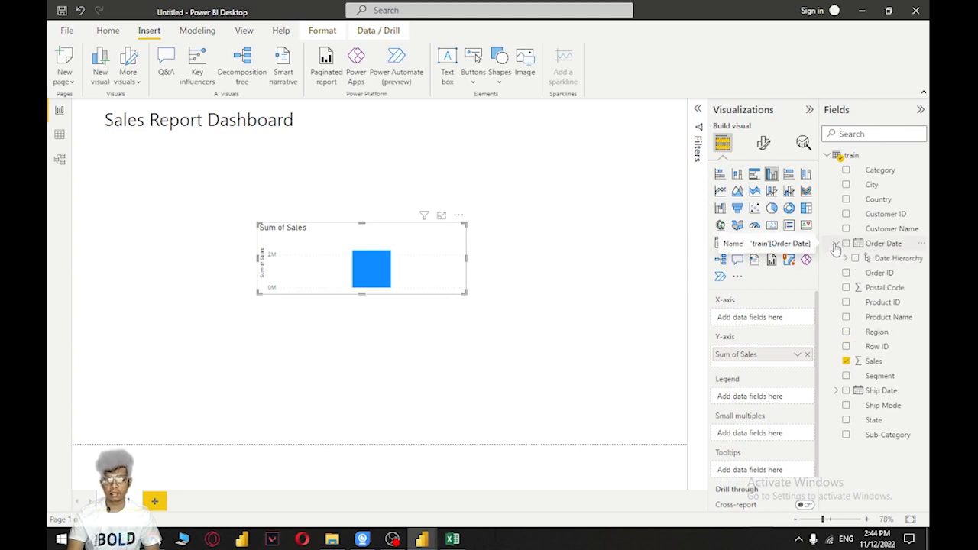
{"action": "left_click", "coordinate": [847, 259]}
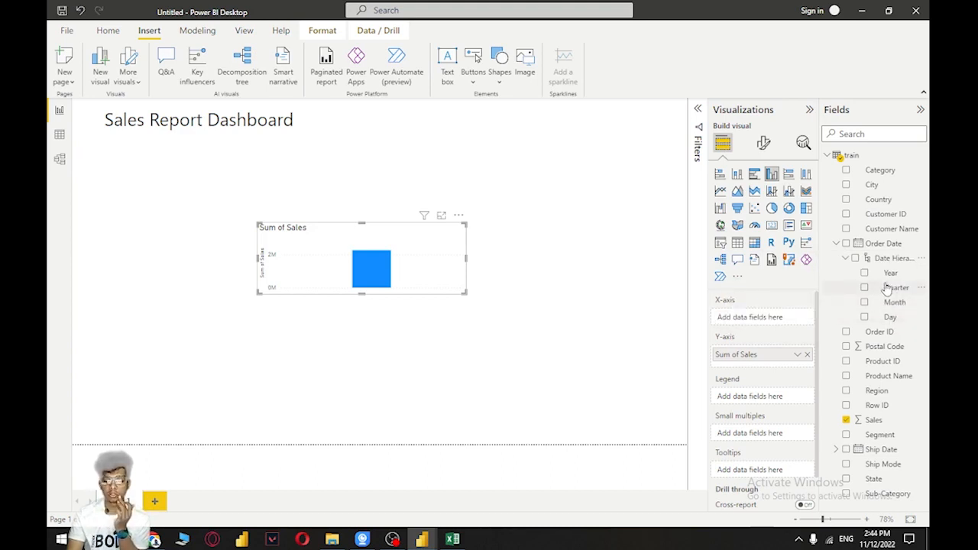
{"action": "left_click_drag", "start_coordinate": [888, 275], "coordinate": [380, 260]}
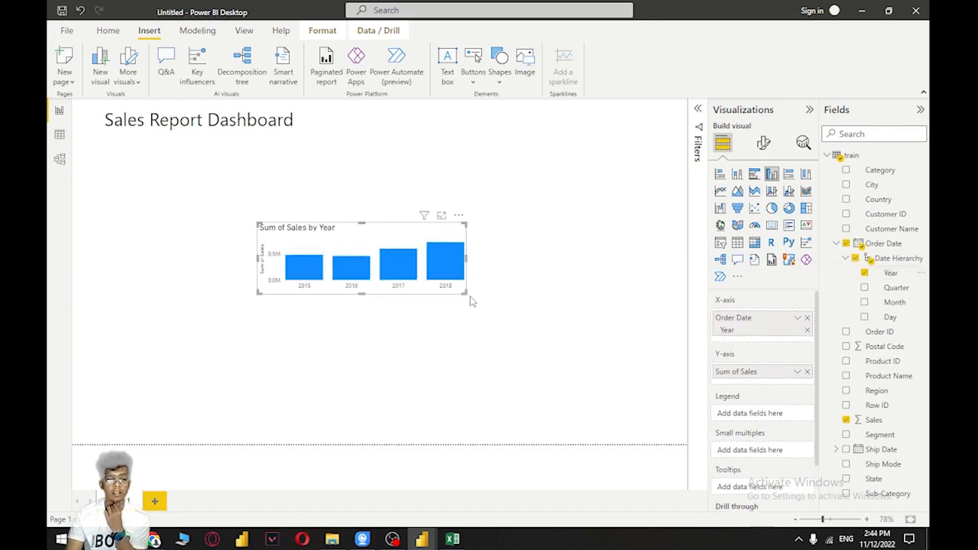
Enlarge the yearly sales column chart and move it to the page's left edge below the title
{"action": "left_click_drag", "start_coordinate": [489, 312], "coordinate": [551, 342]}
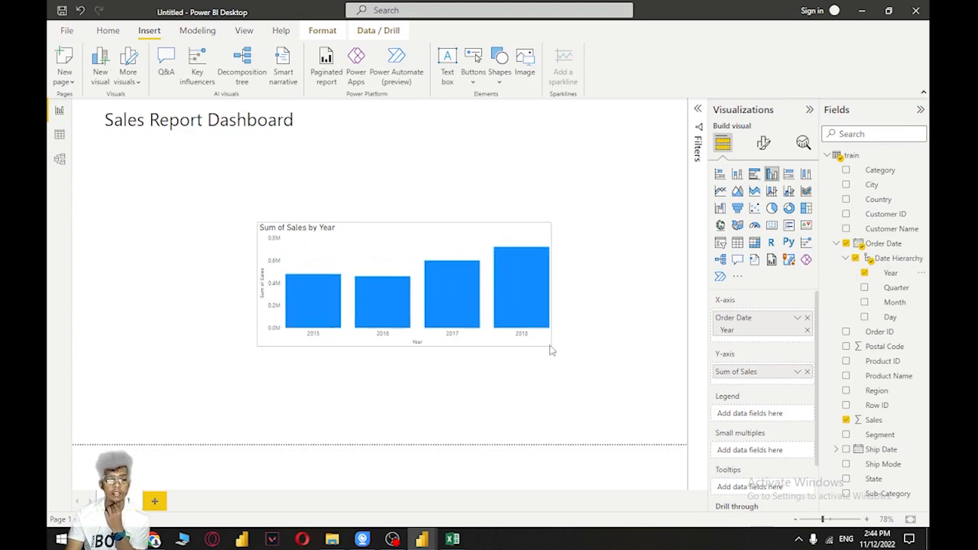
{"action": "left_click_drag", "start_coordinate": [405, 256], "coordinate": [264, 257]}
{"action": "left_click", "coordinate": [460, 298]}
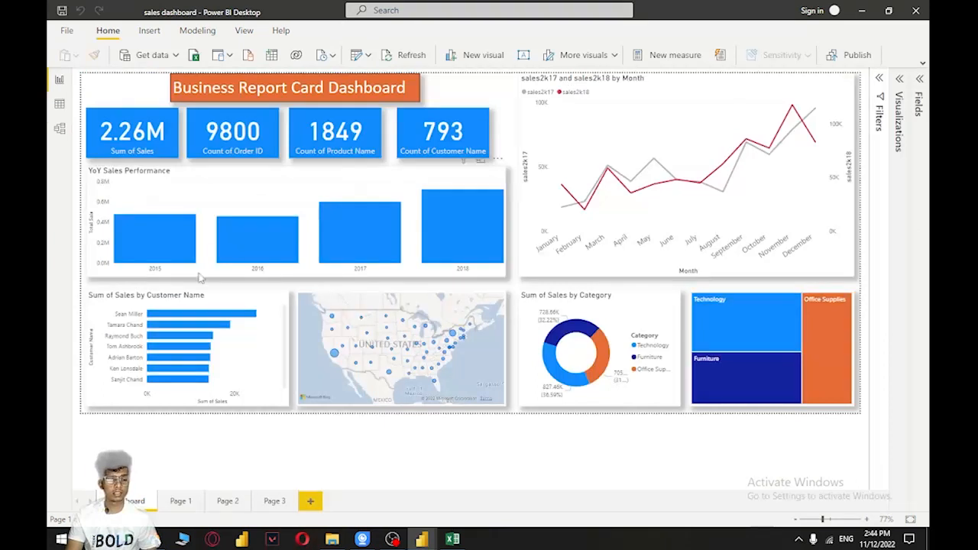
Create a chart of Sales by Customer Name beside the yearly chart and convert it to a clustered bar chart
{"action": "left_click", "coordinate": [214, 349]}
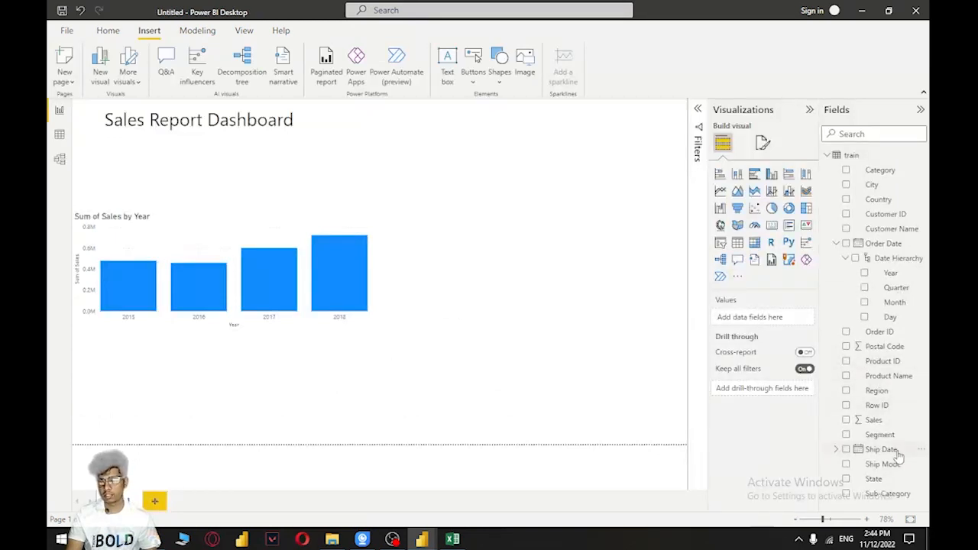
{"action": "left_click_drag", "start_coordinate": [873, 419], "coordinate": [569, 330]}
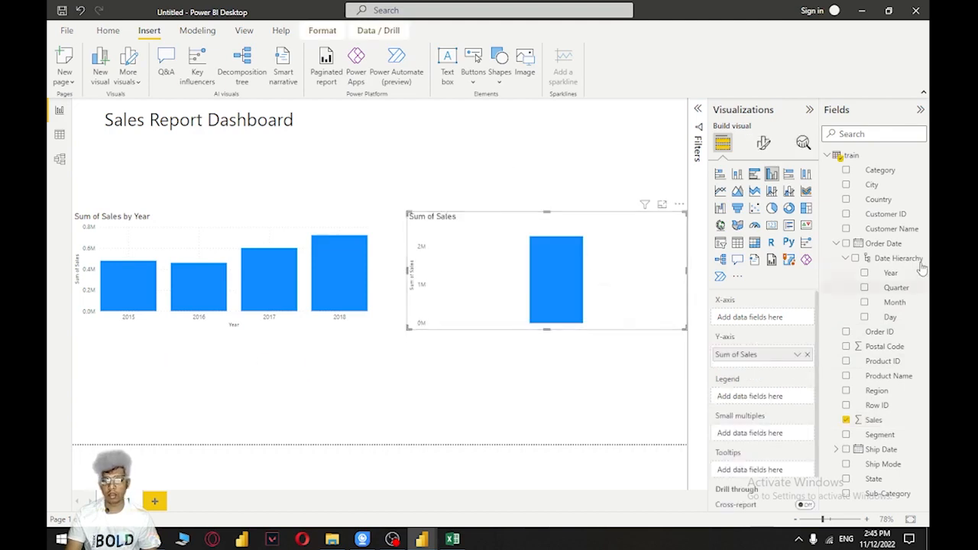
{"action": "left_click_drag", "start_coordinate": [890, 228], "coordinate": [592, 268]}
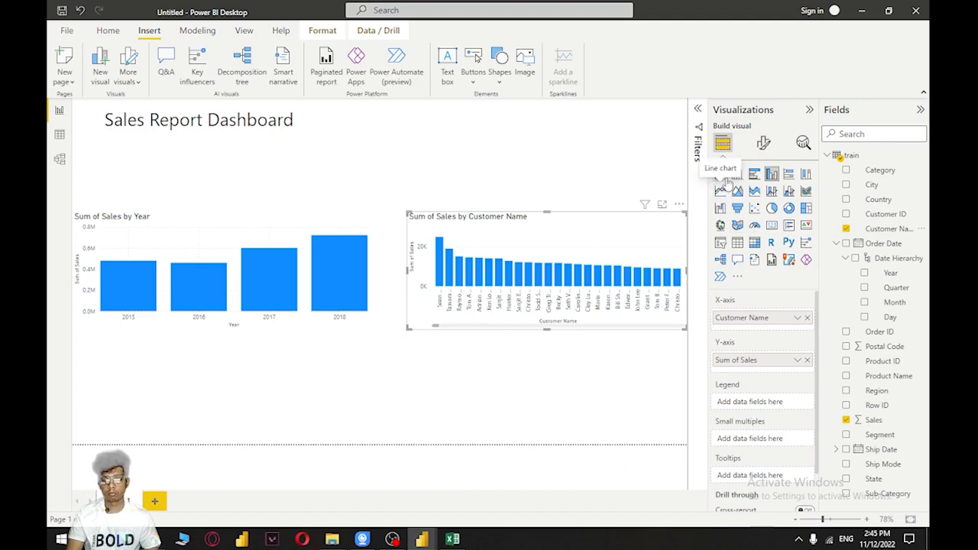
{"action": "left_click", "coordinate": [721, 177]}
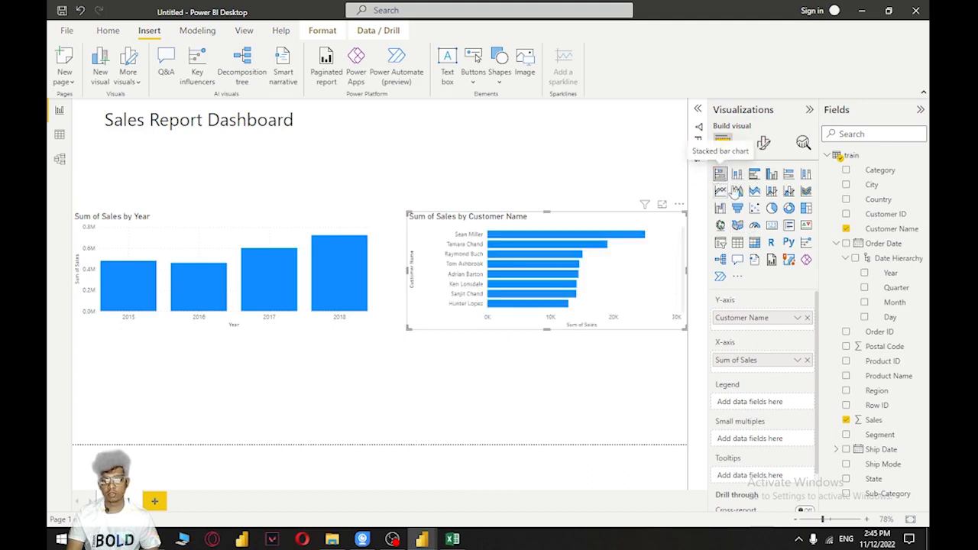
{"action": "left_click", "coordinate": [754, 174]}
{"action": "left_click", "coordinate": [719, 174]}
{"action": "left_click", "coordinate": [754, 174]}
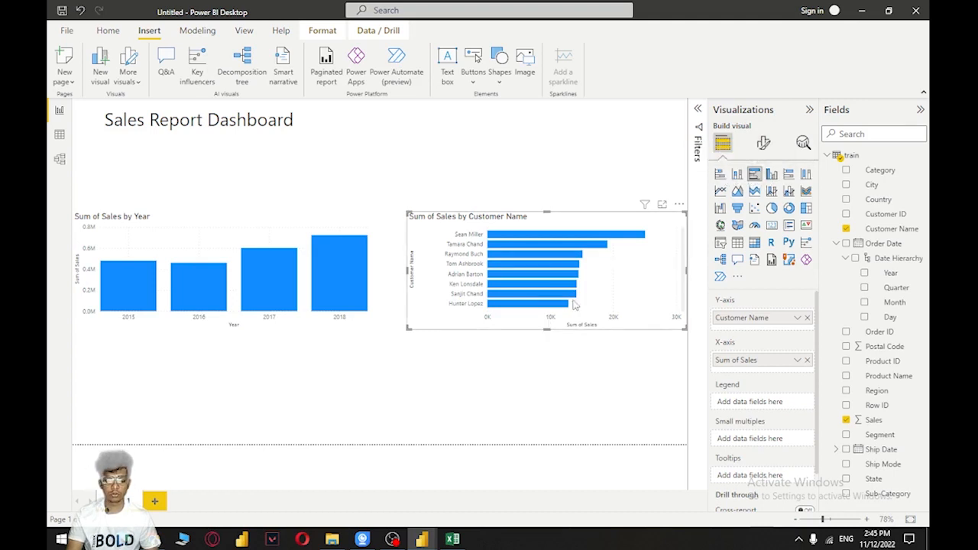
Move the Customer Name bar chart below the yearly sales chart and narrow it to leave room for more visuals
{"action": "left_click_drag", "start_coordinate": [638, 259], "coordinate": [290, 387]}
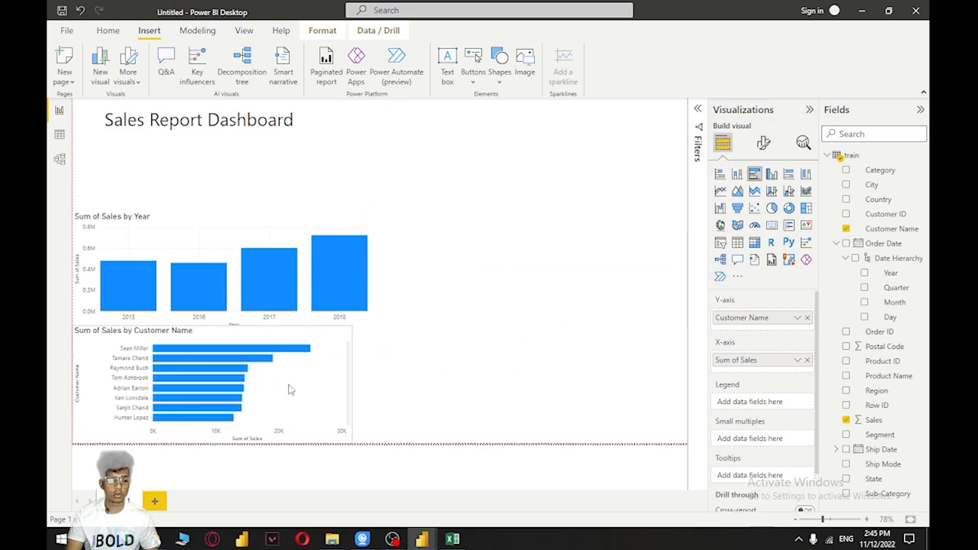
{"action": "left_click_drag", "start_coordinate": [351, 384], "coordinate": [238, 382]}
{"action": "left_click_drag", "start_coordinate": [145, 327], "coordinate": [157, 332]}
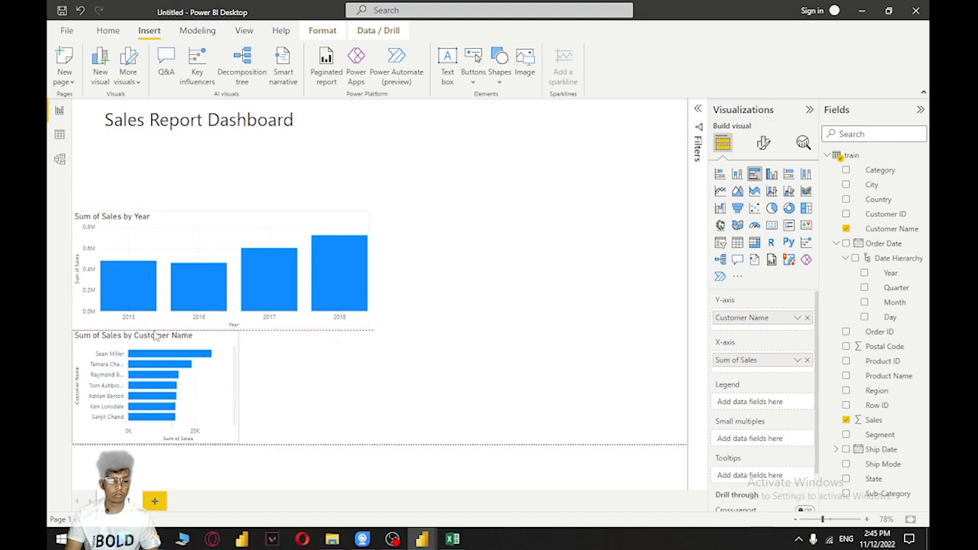
{"action": "left_click", "coordinate": [313, 375]}
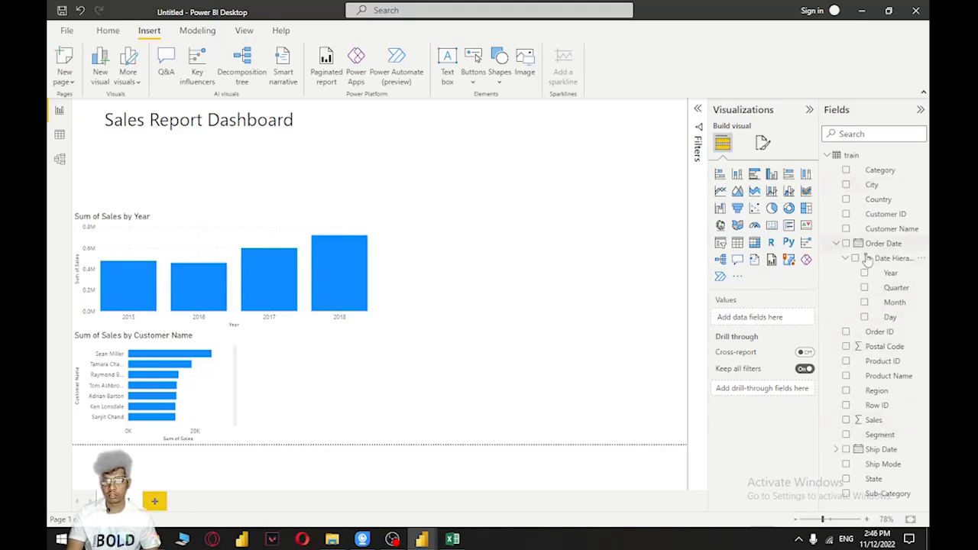
Create a City map with Sales as bubble size and place it just beside the Customer Name bar chart
{"action": "left_click", "coordinate": [835, 243]}
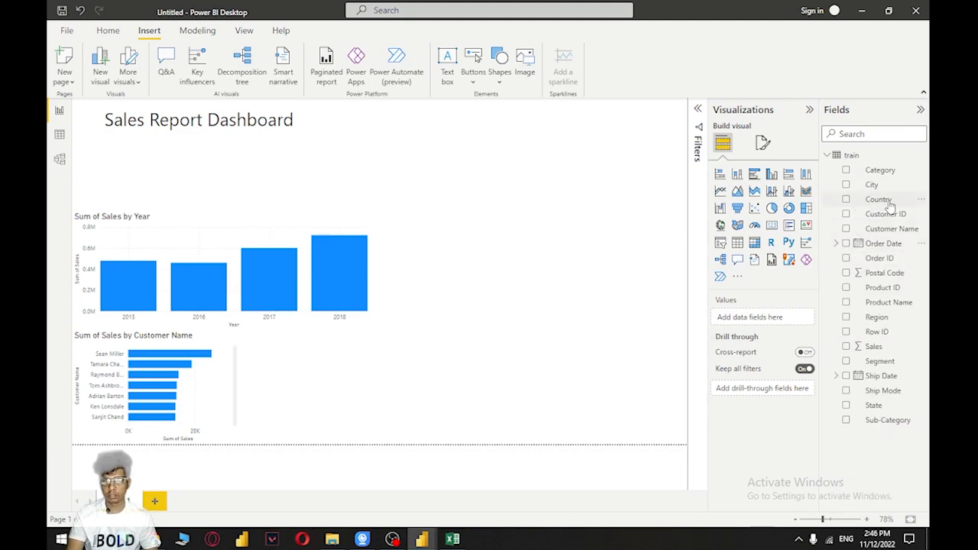
{"action": "left_click_drag", "start_coordinate": [880, 188], "coordinate": [386, 391]}
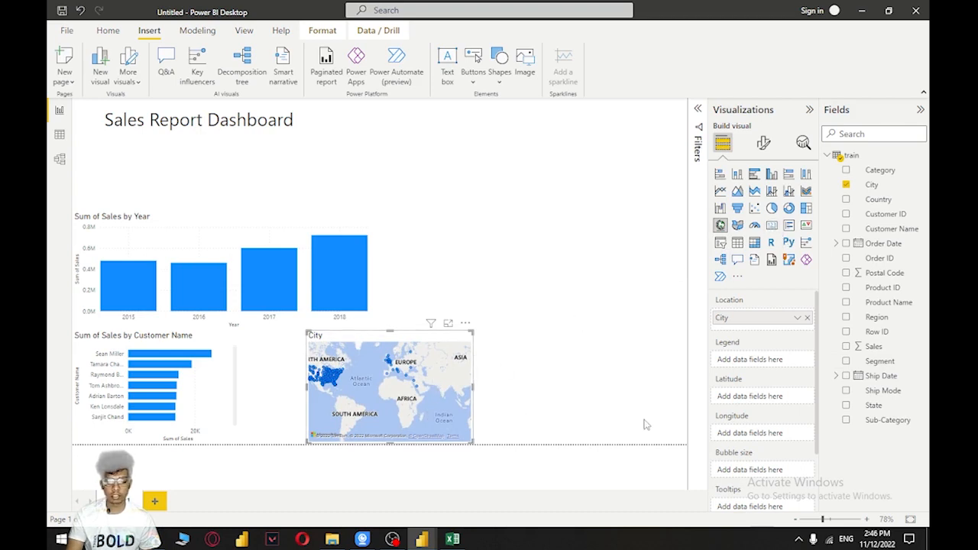
{"action": "left_click_drag", "start_coordinate": [878, 348], "coordinate": [395, 377]}
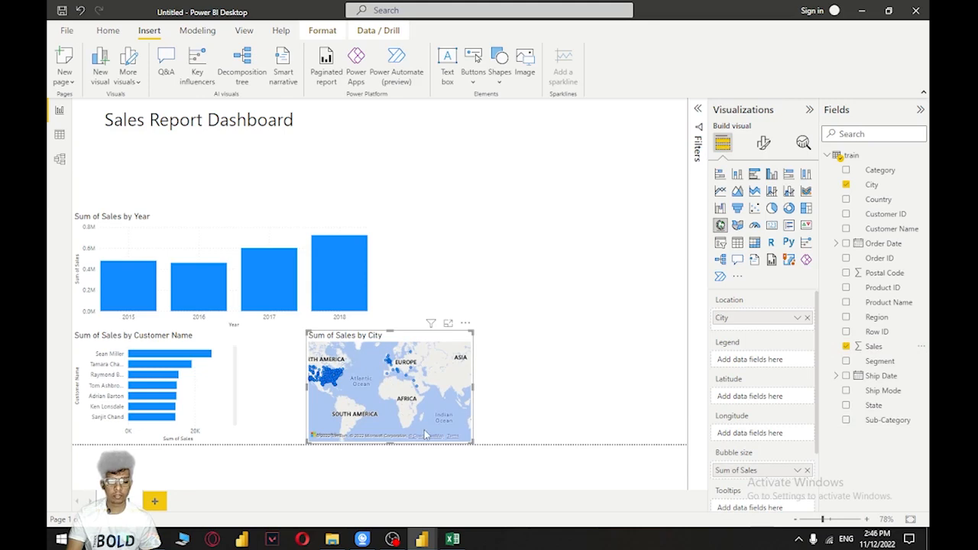
{"action": "left_click_drag", "start_coordinate": [441, 332], "coordinate": [386, 331]}
{"action": "left_click", "coordinate": [574, 337]}
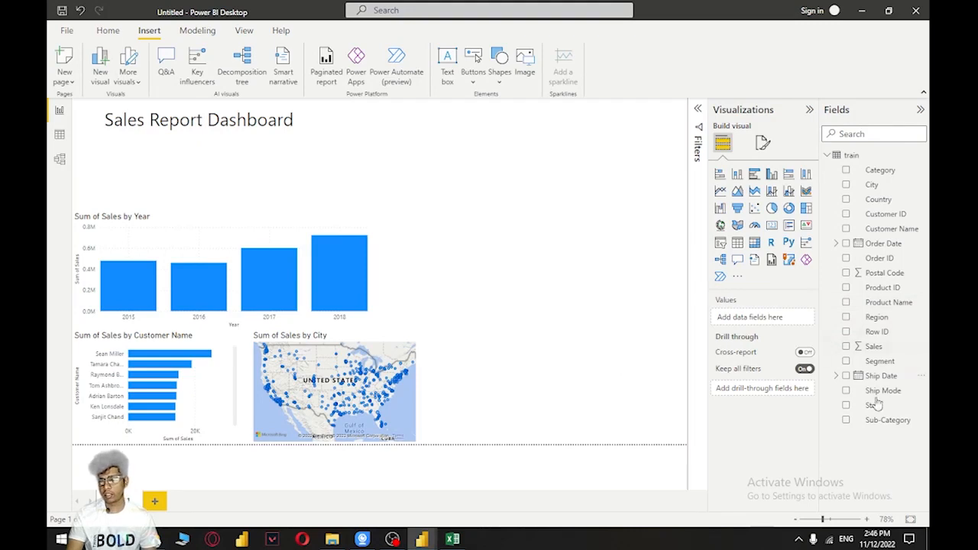
Create a donut chart of Sales with Category as legend and place it close beside the City map
{"action": "left_click_drag", "start_coordinate": [873, 346], "coordinate": [532, 394]}
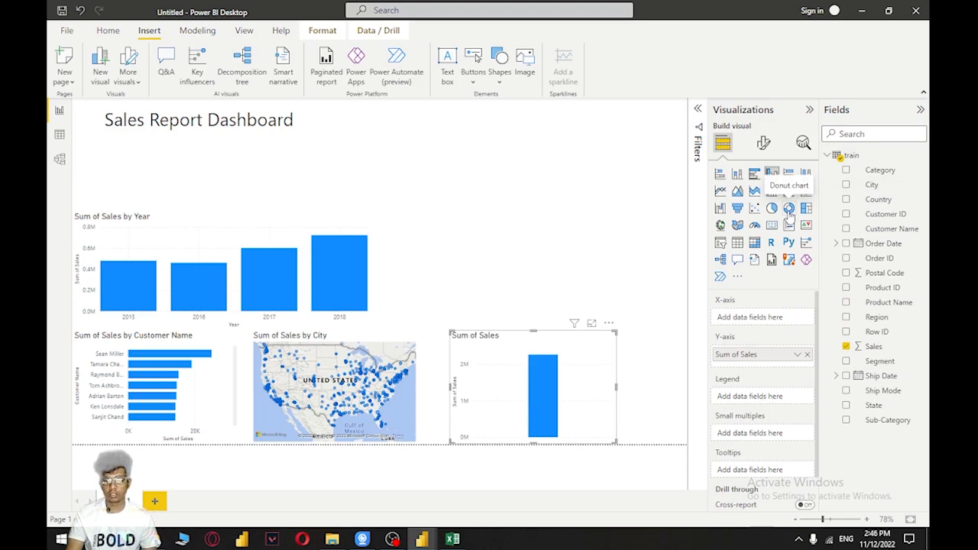
{"action": "left_click", "coordinate": [789, 208]}
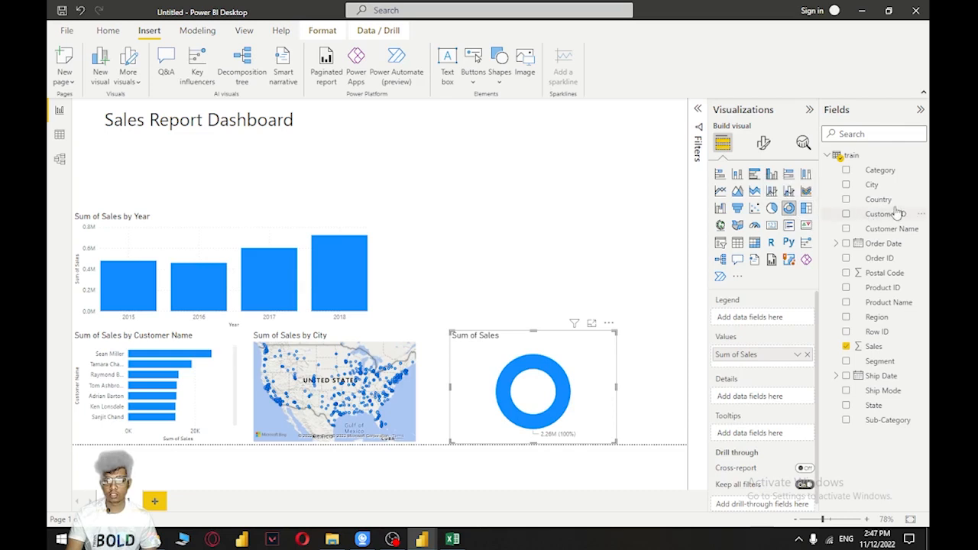
{"action": "left_click_drag", "start_coordinate": [880, 169], "coordinate": [579, 360]}
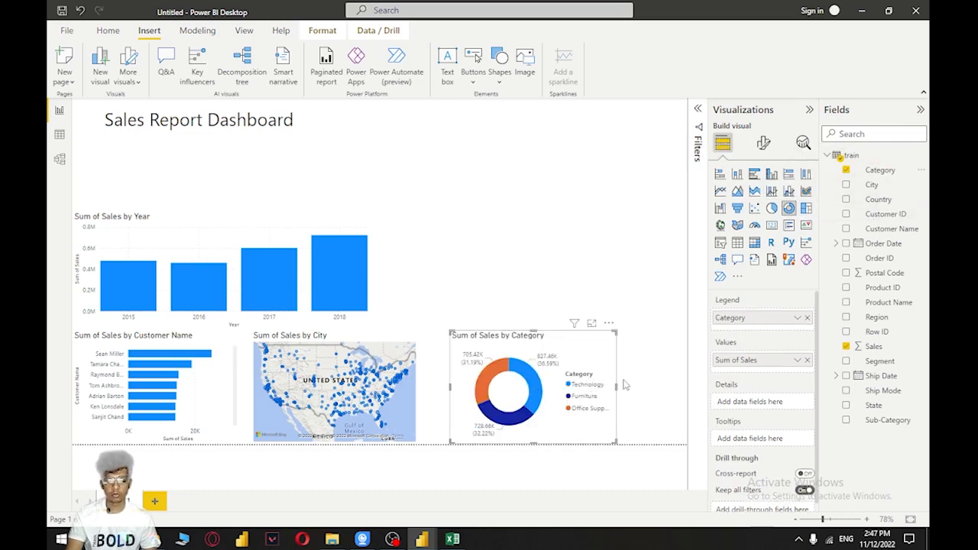
{"action": "left_click_drag", "start_coordinate": [585, 350], "coordinate": [563, 351]}
{"action": "left_click", "coordinate": [617, 354]}
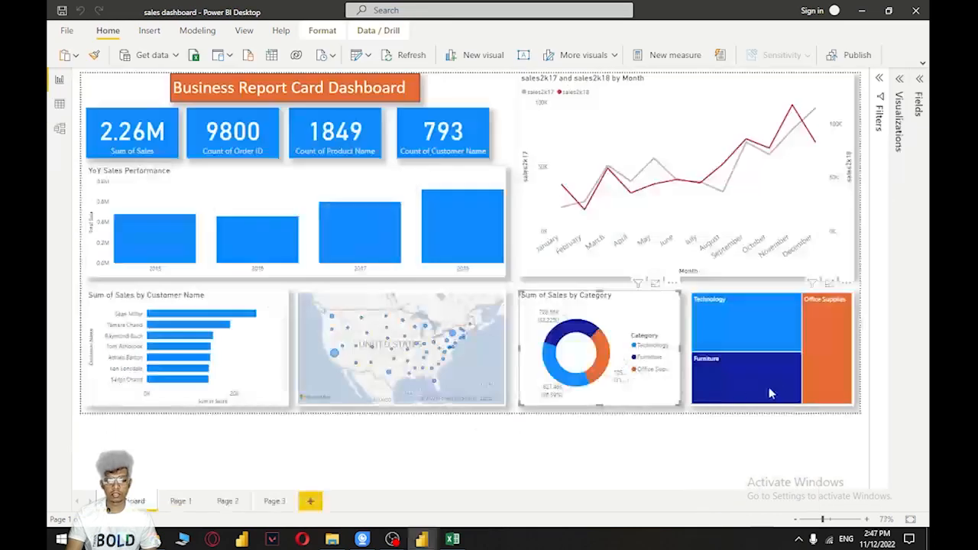
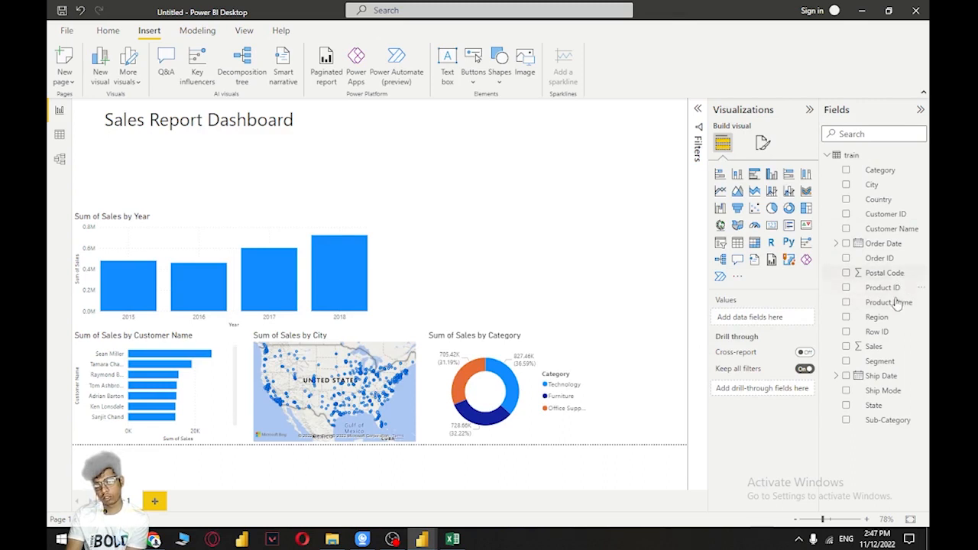
Create a treemap of Sales by Product Name in the free space beside the Category donut chart
{"action": "left_click_drag", "start_coordinate": [898, 304], "coordinate": [676, 367]}
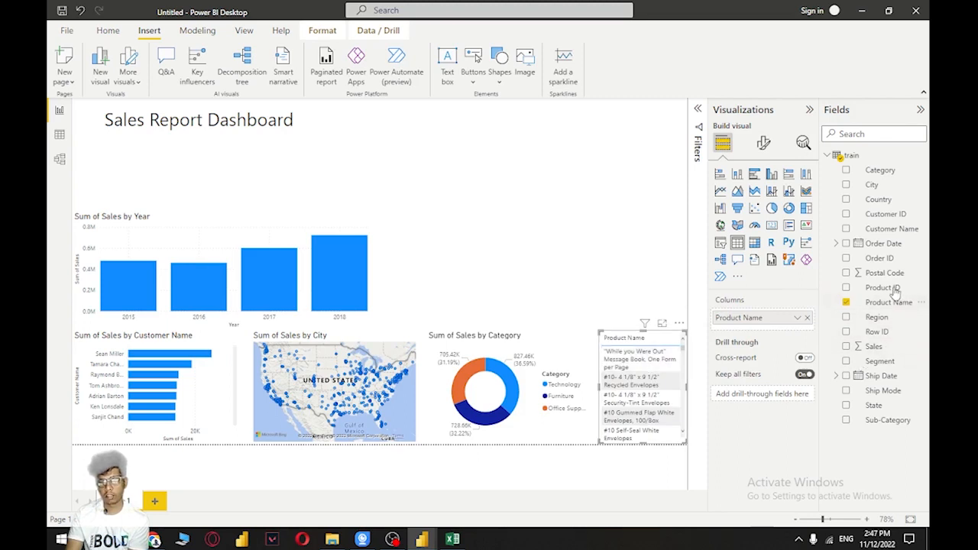
{"action": "left_click", "coordinate": [809, 214]}
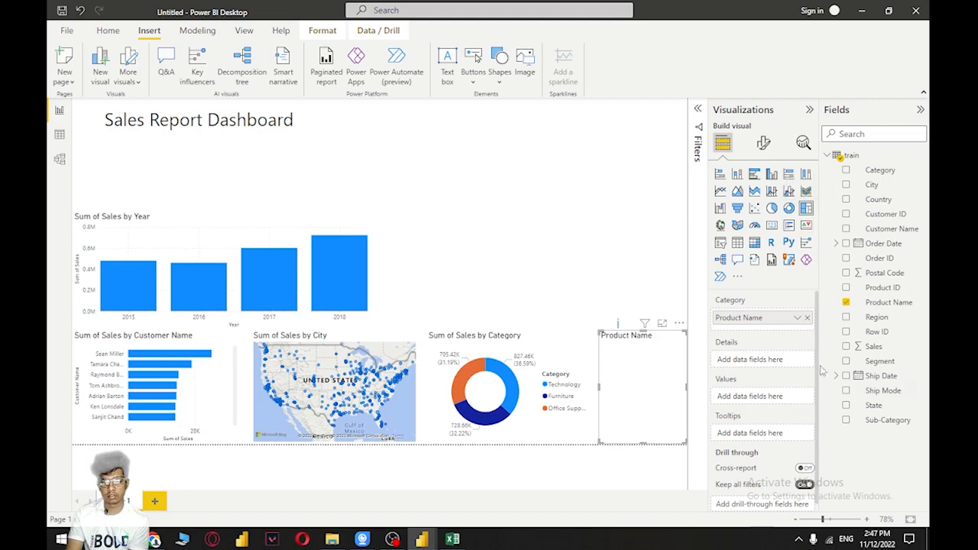
{"action": "left_click_drag", "start_coordinate": [892, 347], "coordinate": [662, 375]}
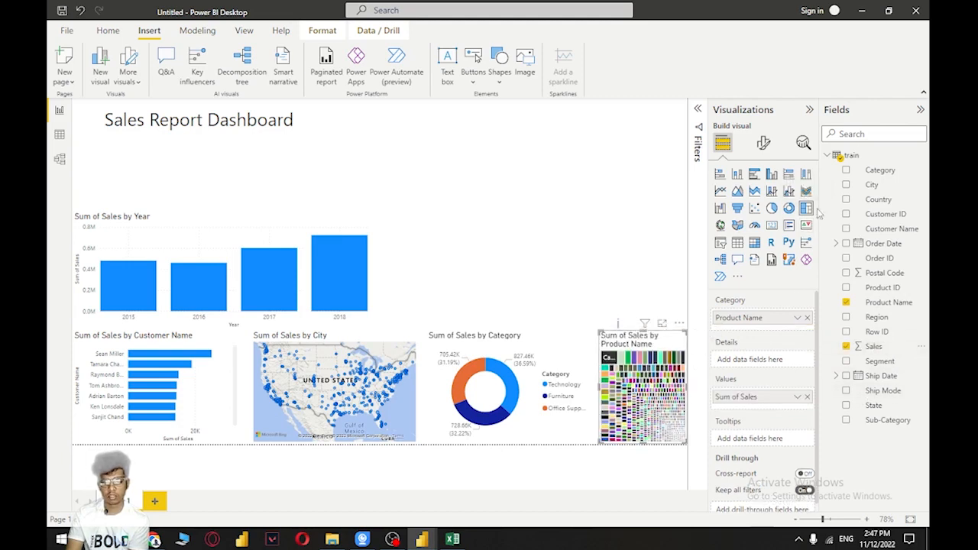
Collapse the field list and the visualization options to enlarge the report canvas, and check the treemap's placement
{"action": "left_click", "coordinate": [920, 110]}
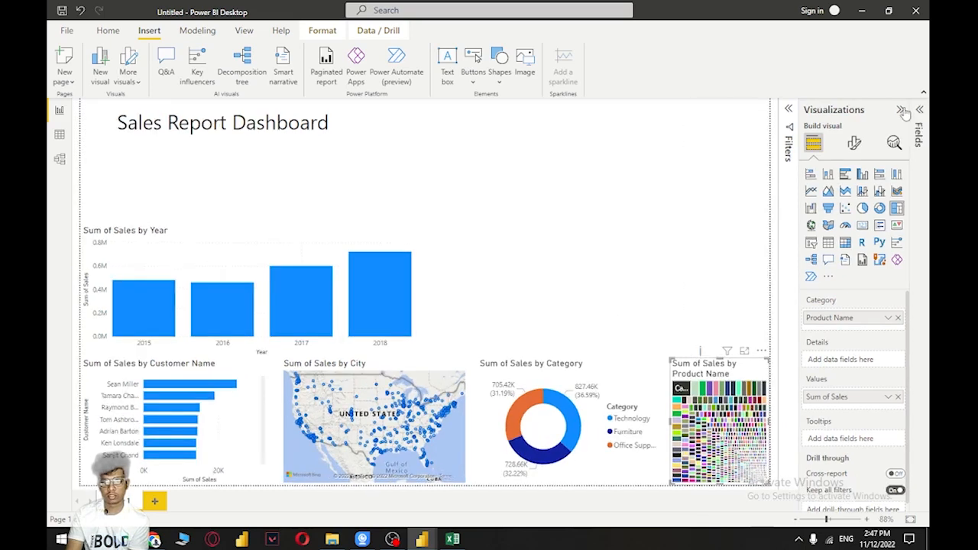
{"action": "left_click", "coordinate": [899, 109]}
{"action": "left_click", "coordinate": [694, 318]}
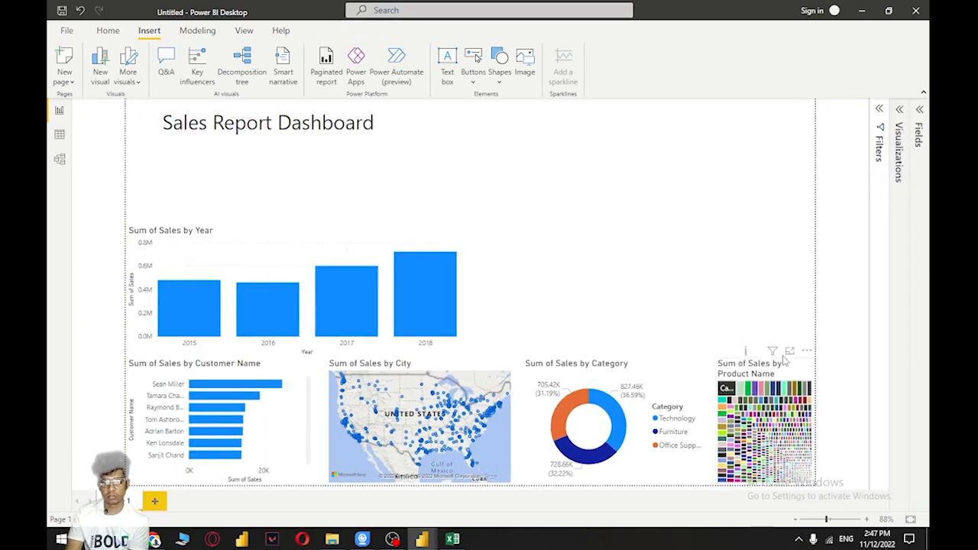
{"action": "left_click", "coordinate": [798, 374]}
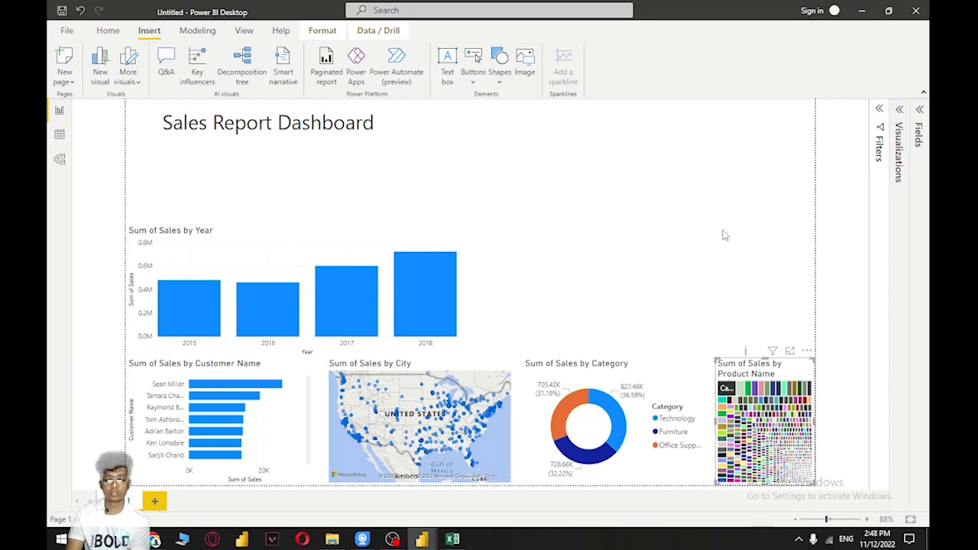
{"action": "left_click", "coordinate": [672, 260]}
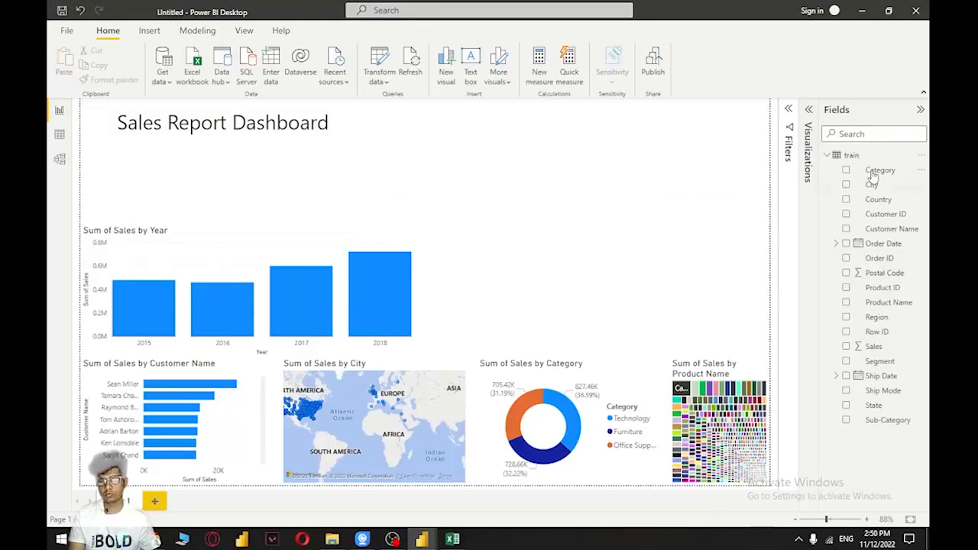
Create a new measure in the train table and name it 2017
{"action": "left_click", "coordinate": [854, 155]}
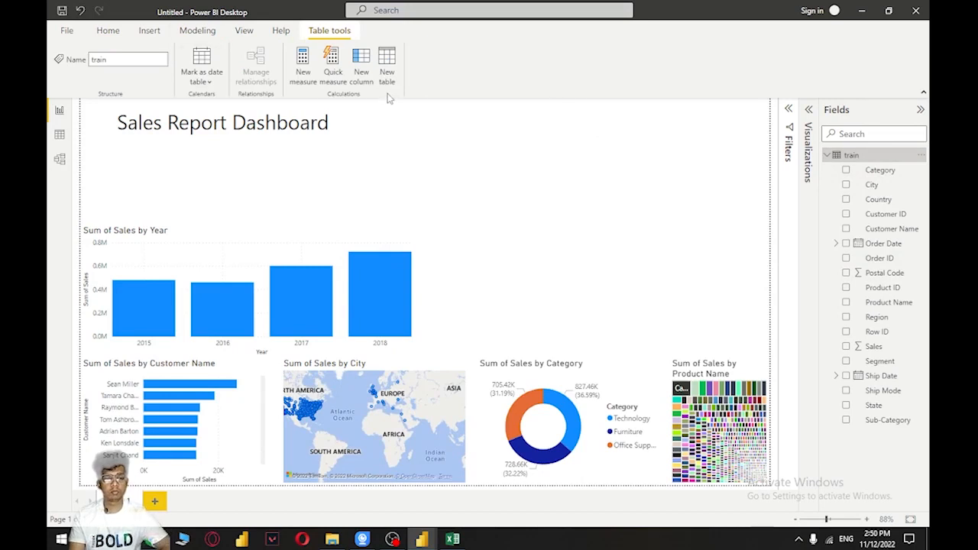
{"action": "left_click", "coordinate": [301, 77]}
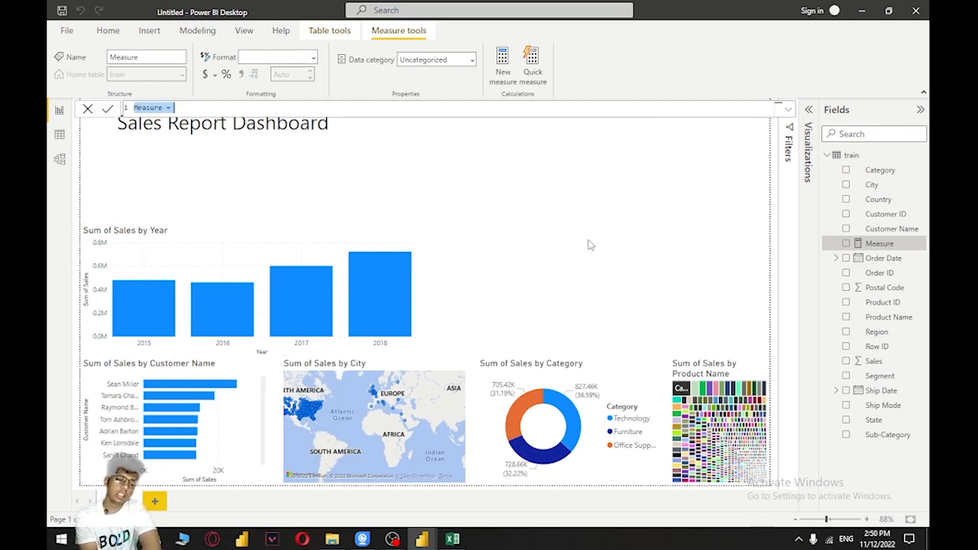
{"action": "left_click", "coordinate": [191, 108]}
{"action": "double_click", "coordinate": [148, 108]}
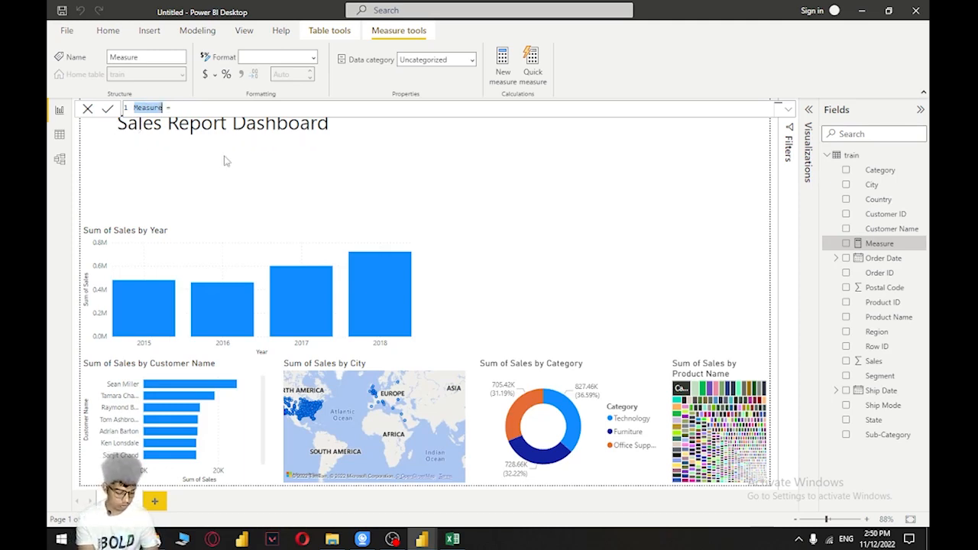
{"action": "type", "text": "2017"}
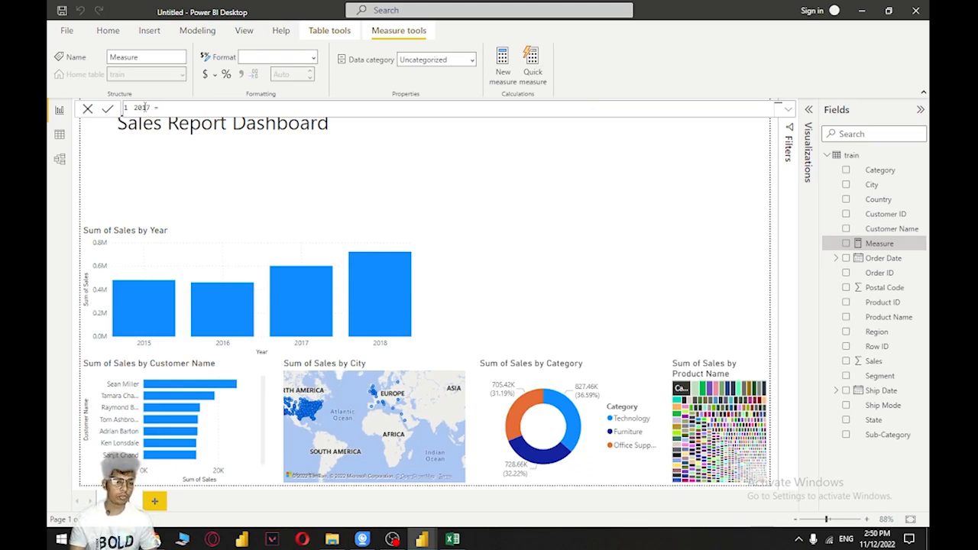
{"action": "double_click", "coordinate": [142, 108]}
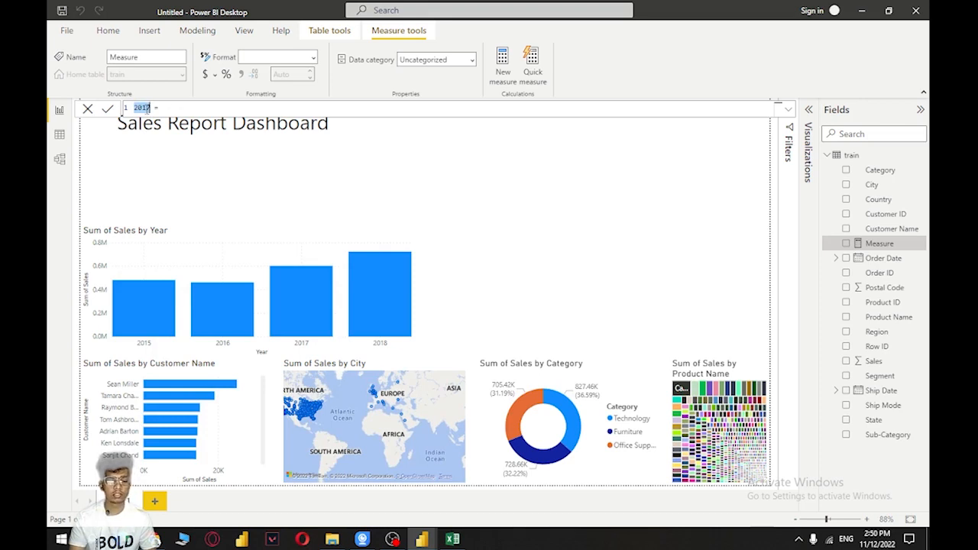
{"action": "left_click", "coordinate": [188, 107]}
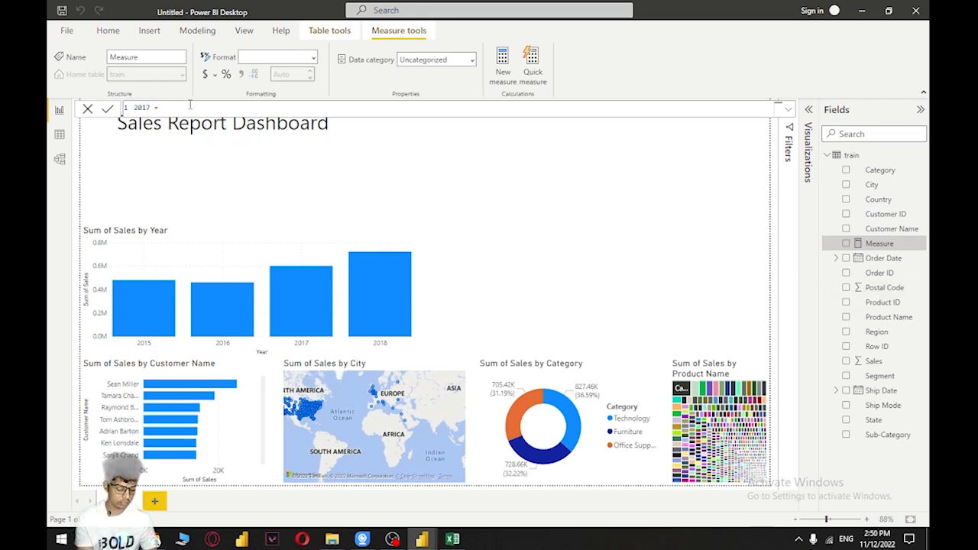
Start the 2017 measure's formula with CALCULATE(SUM(train[Sales])
{"action": "type", "text": "CALCULATE("}
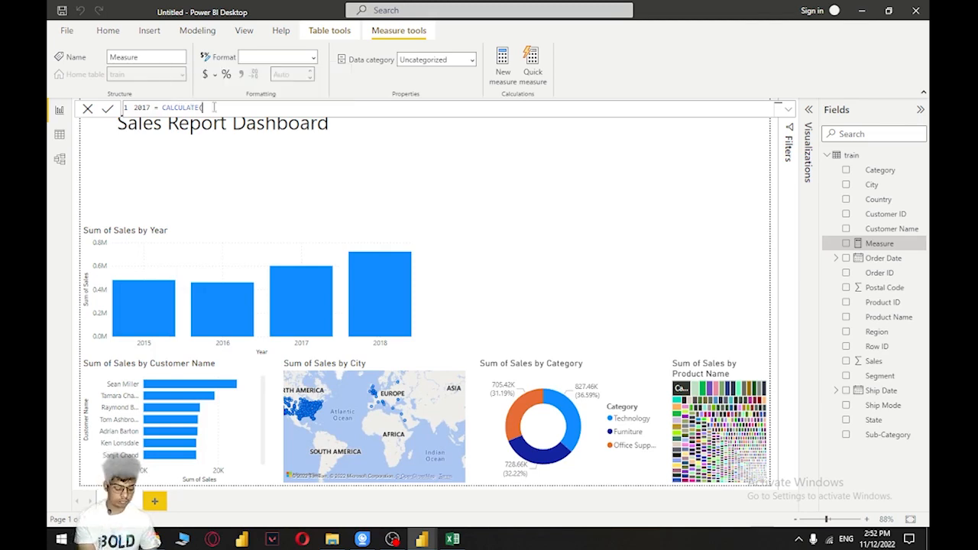
{"action": "type", "text": "SUM(SA"}
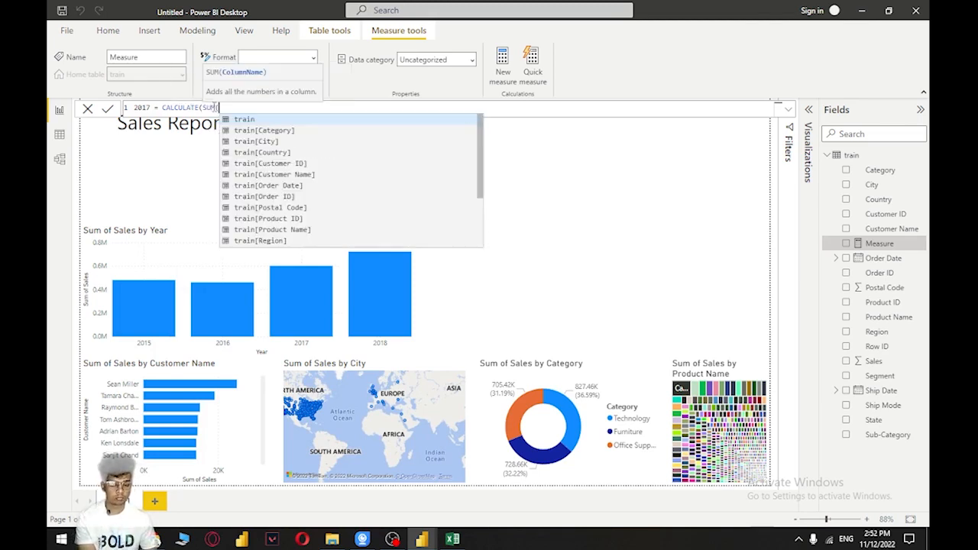
{"action": "key", "text": "BackSpace"}
{"action": "key", "text": "BackSpace"}
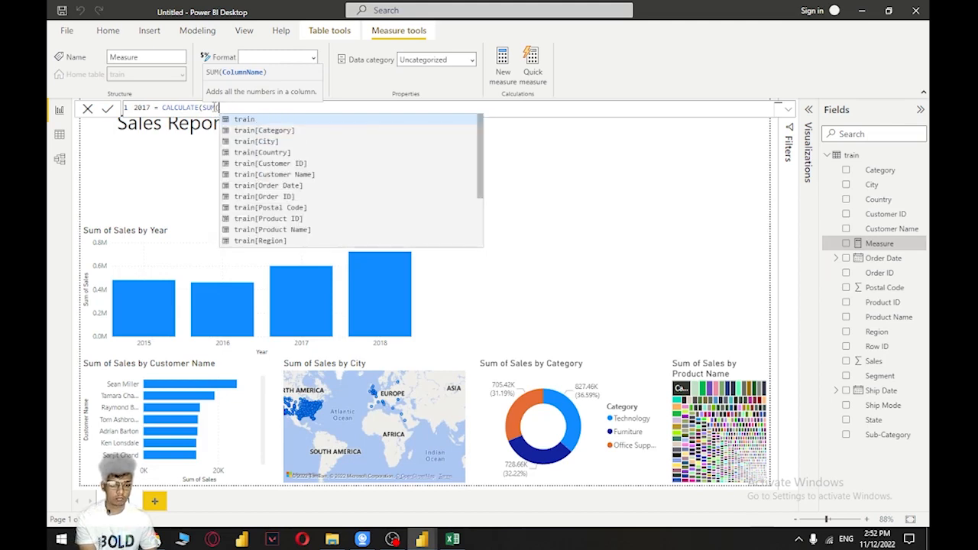
{"action": "type", "text": "sa"}
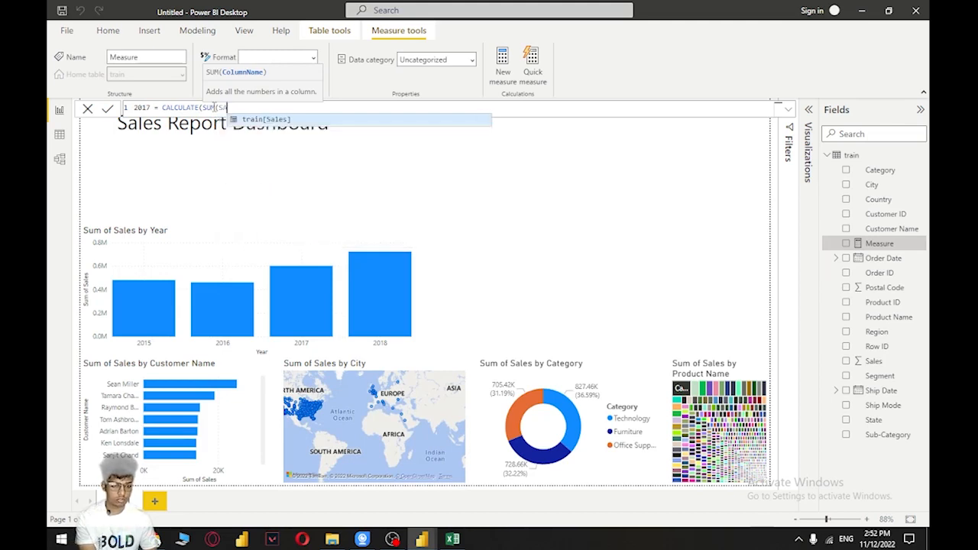
{"action": "key", "text": "Tab"}
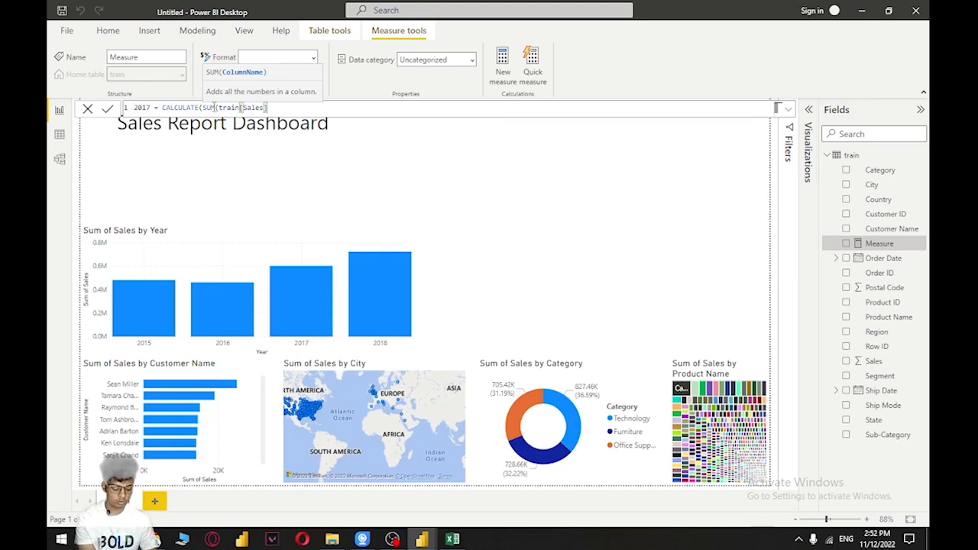
{"action": "type", "text": ")"}
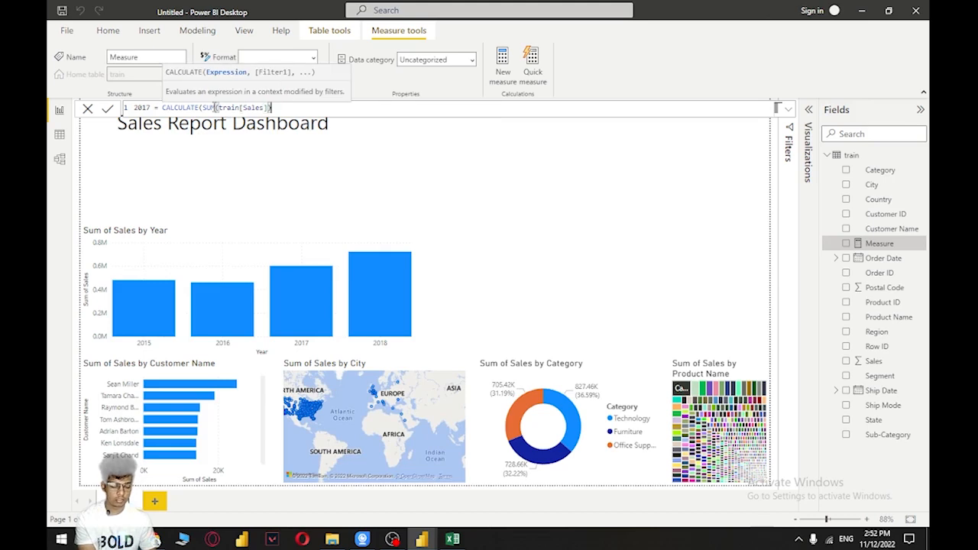
{"action": "type", "text": ",F"}
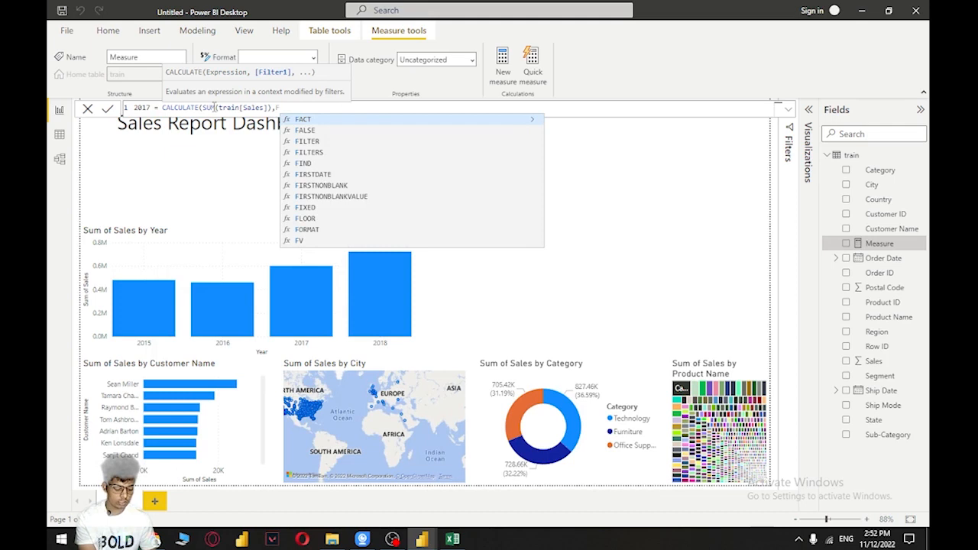
{"action": "type", "text": "IL"}
Add a FILTER function over the train table as the second argument of CALCULATE
{"action": "key", "text": "Tab"}
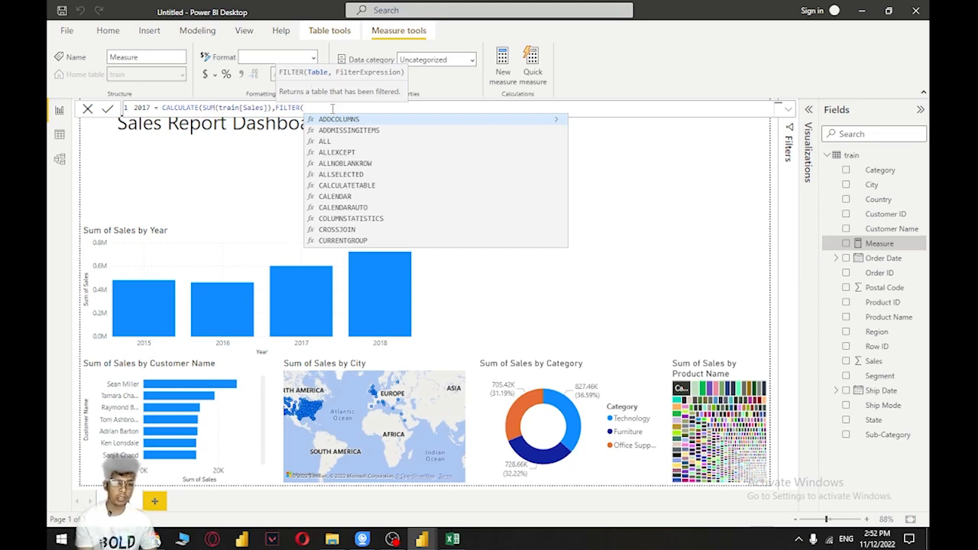
{"action": "type", "text": "S"}
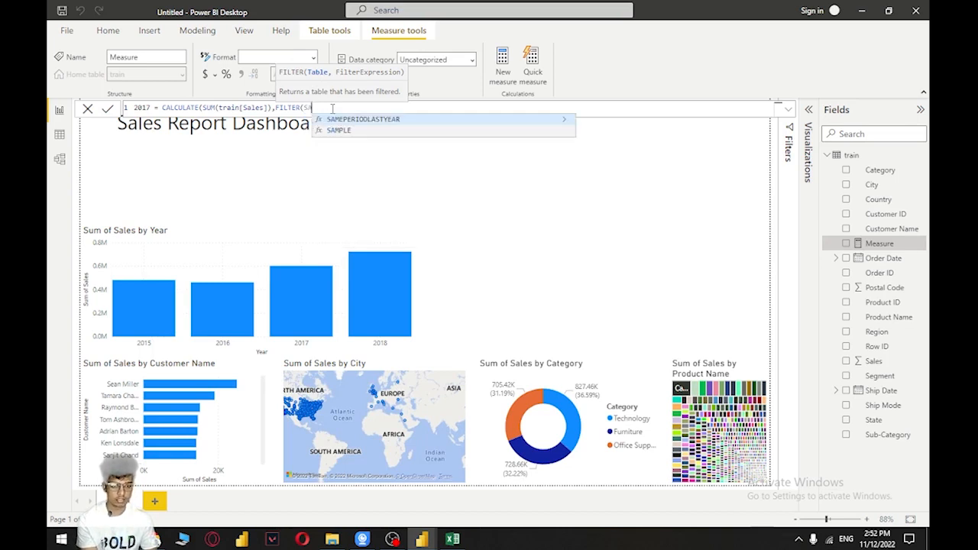
{"action": "key", "text": "BackSpace"}
{"action": "type", "text": "tra"}
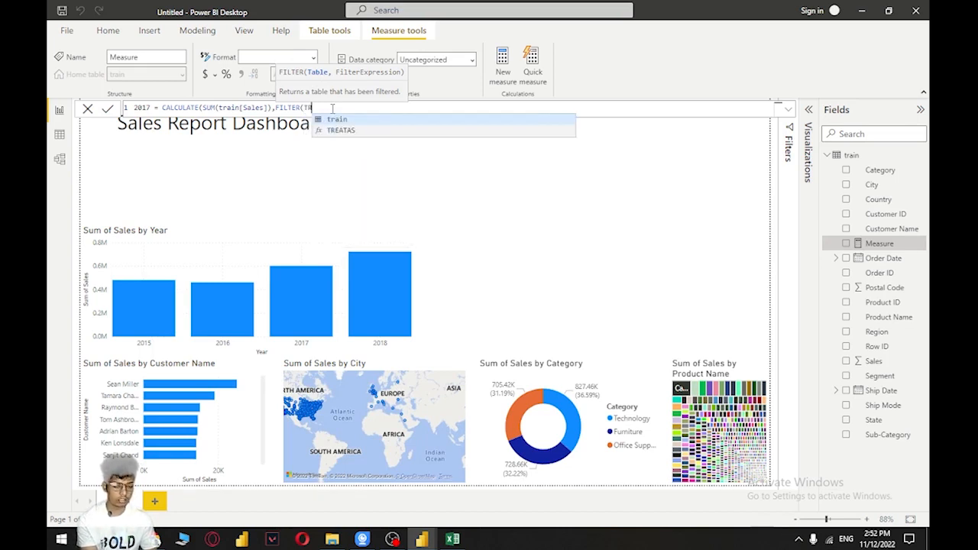
{"action": "type", "text": "in"}
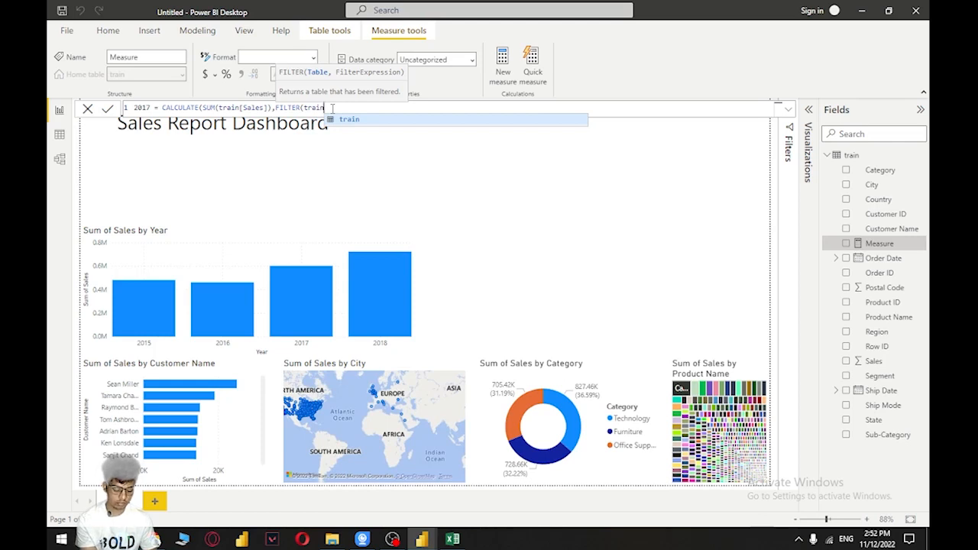
{"action": "type", "text": ","}
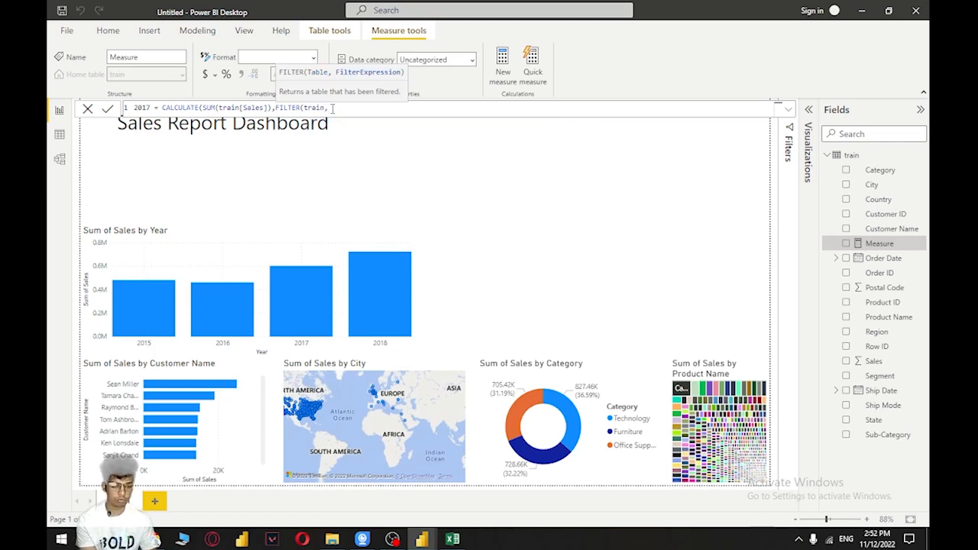
{"action": "type", "text": "S"}
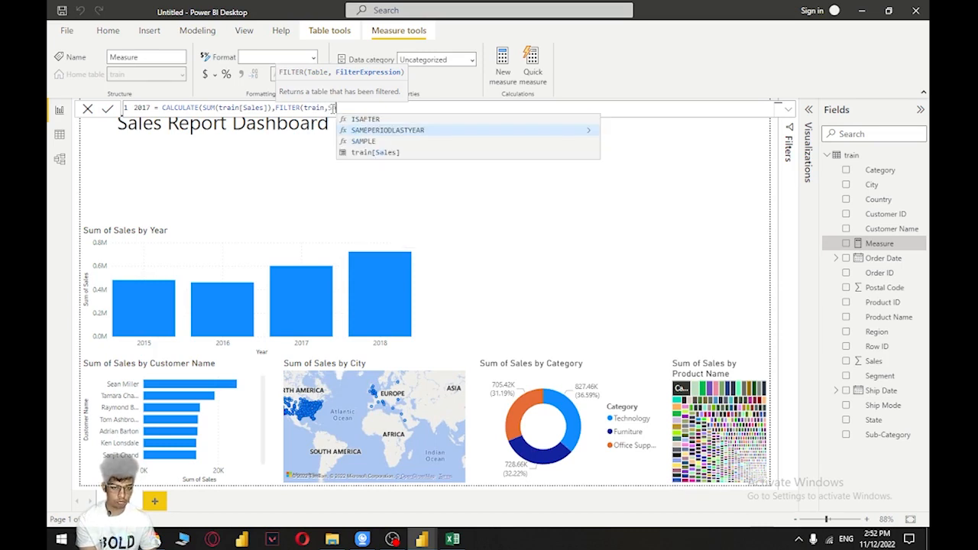
{"action": "key", "text": "Down"}
{"action": "key", "text": "Down"}
{"action": "key", "text": "Tab"}
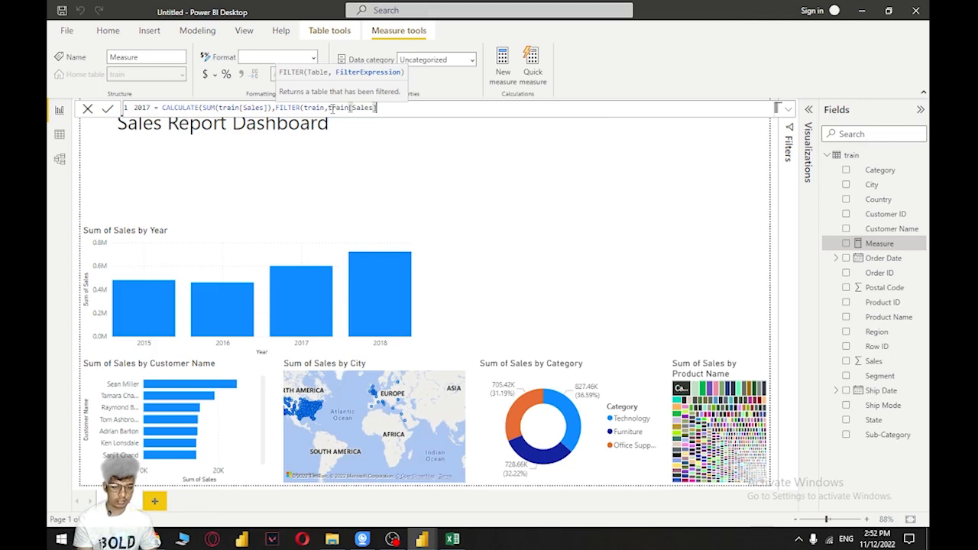
{"action": "type", "text": ".[Year] = 2017"}
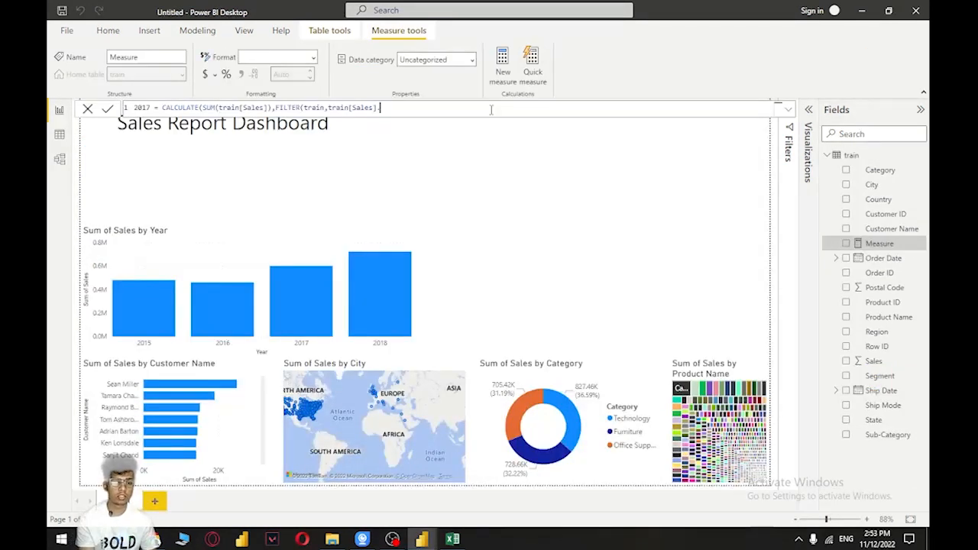
{"action": "key", "text": "BackSpace"}
{"action": "key", "text": "BackSpace"}
{"action": "key", "text": "BackSpace"}
{"action": "key", "text": "BackSpace"}
{"action": "key", "text": "BackSpace"}
{"action": "key", "text": "BackSpace"}
{"action": "key", "text": "BackSpace"}
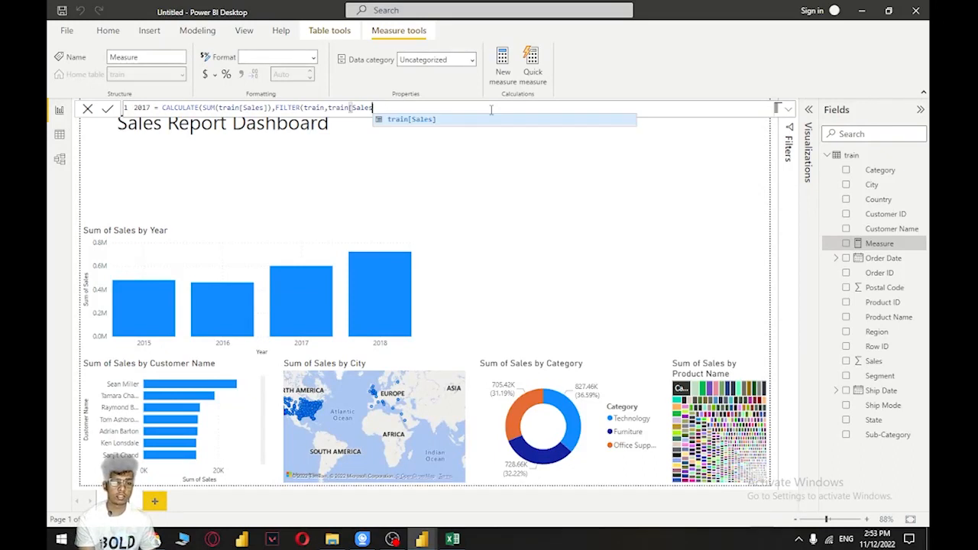
Complete the FILTER condition as train[Order Date].[Year]=2017 and close its parenthesis
{"action": "type", "text": "Order Date]"}
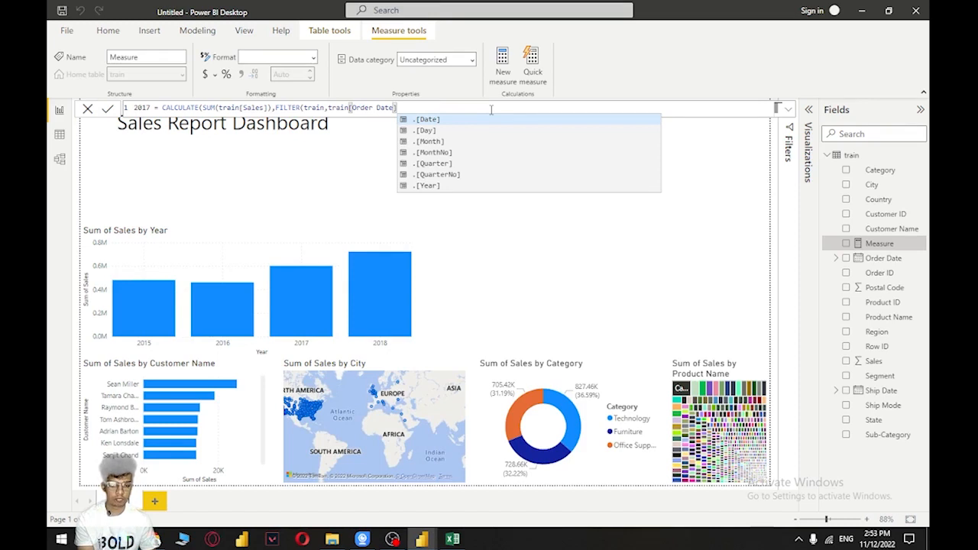
{"action": "type", "text": "."}
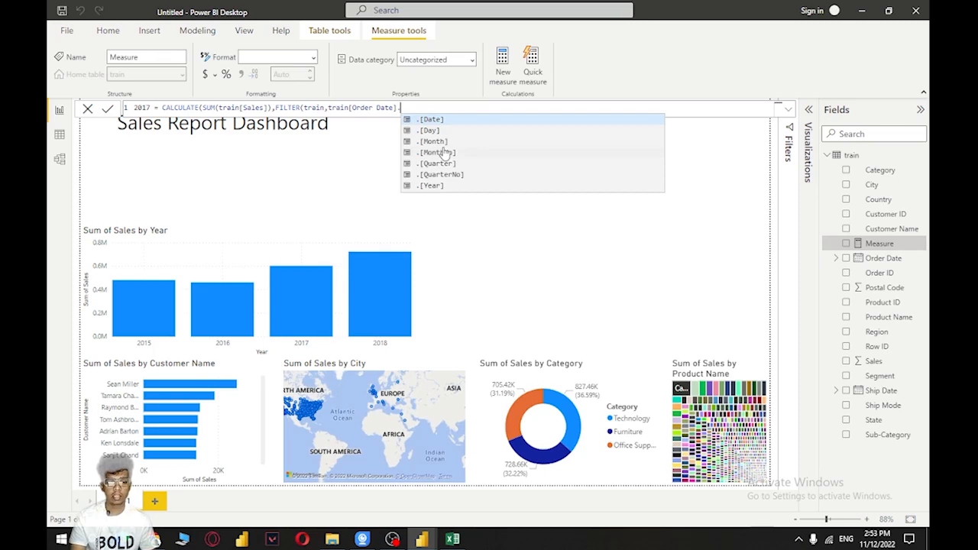
{"action": "left_click", "coordinate": [432, 185]}
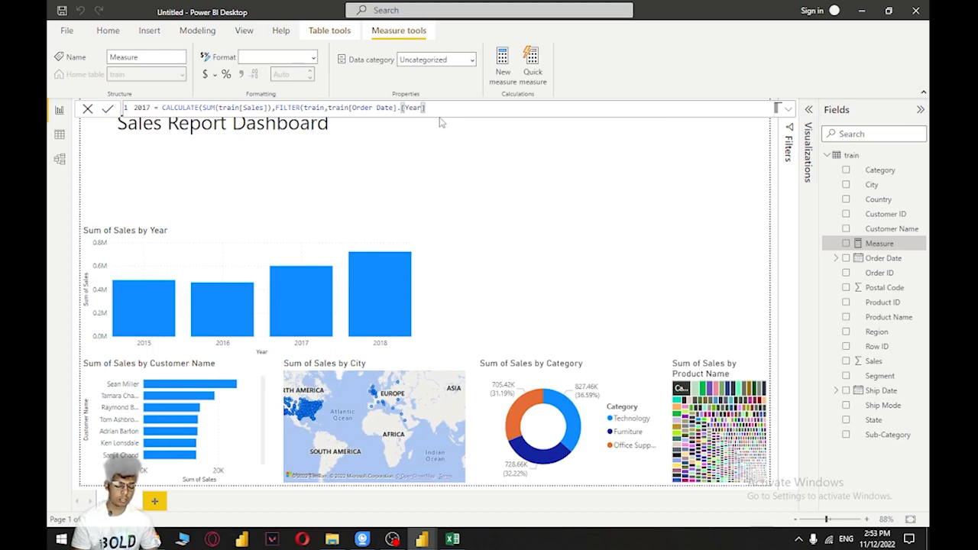
{"action": "type", "text": "="}
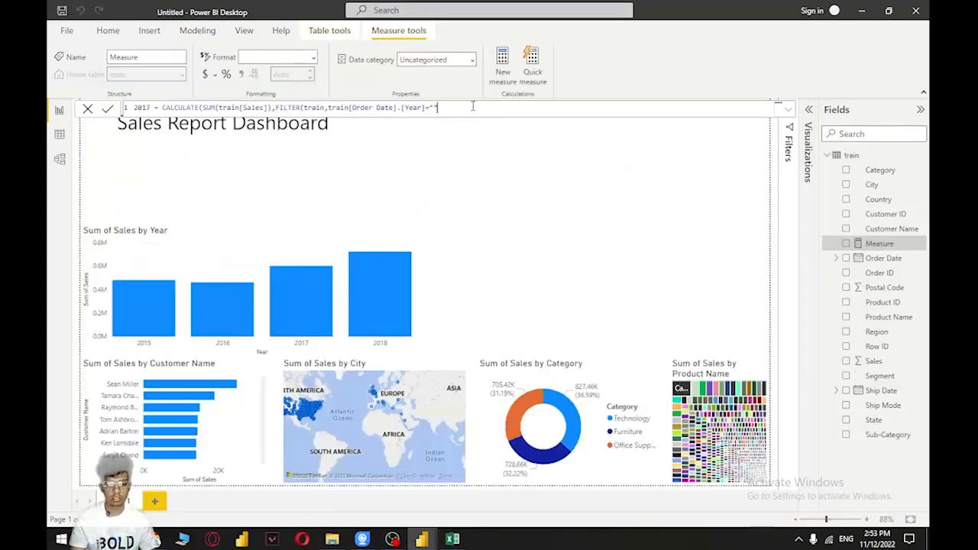
{"action": "key", "text": "BackSpace"}
{"action": "key", "text": "BackSpace"}
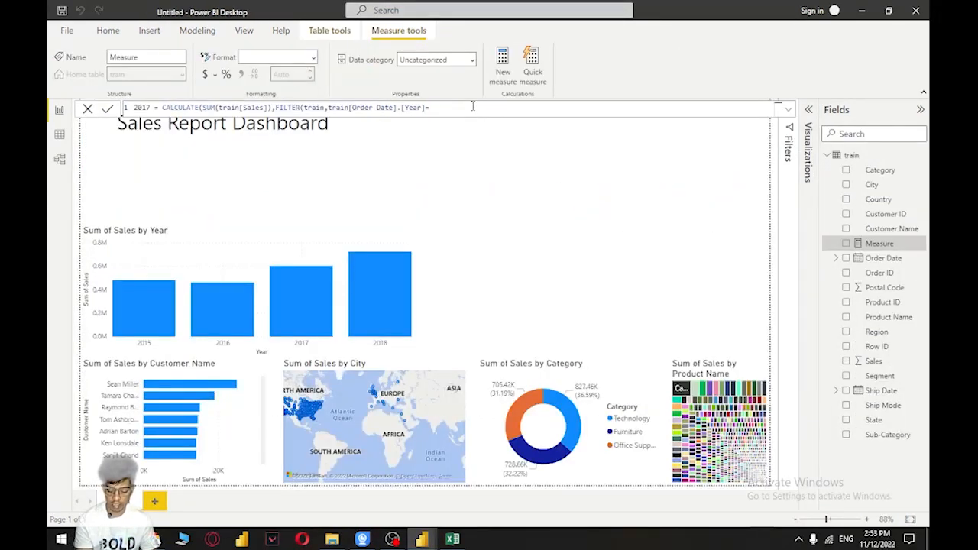
{"action": "type", "text": "2017)"}
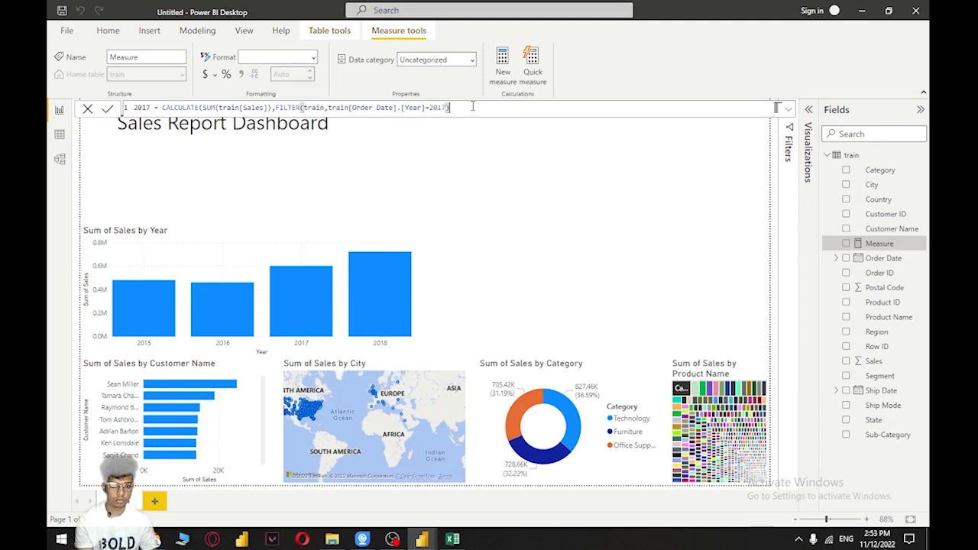
{"action": "type", "text": ")"}
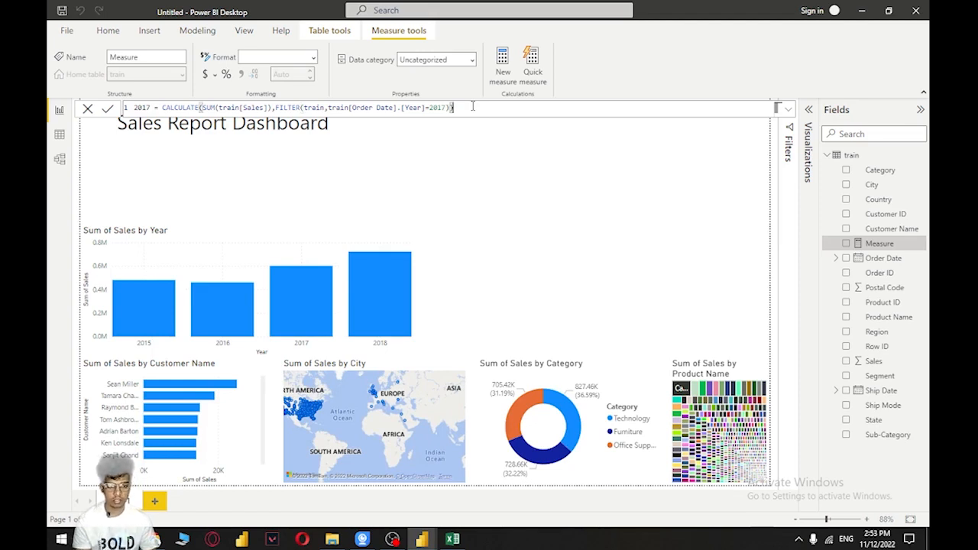
Close the CALCULATE function's parenthesis and commit the 2017 measure's formula
{"action": "key", "text": "Return"}
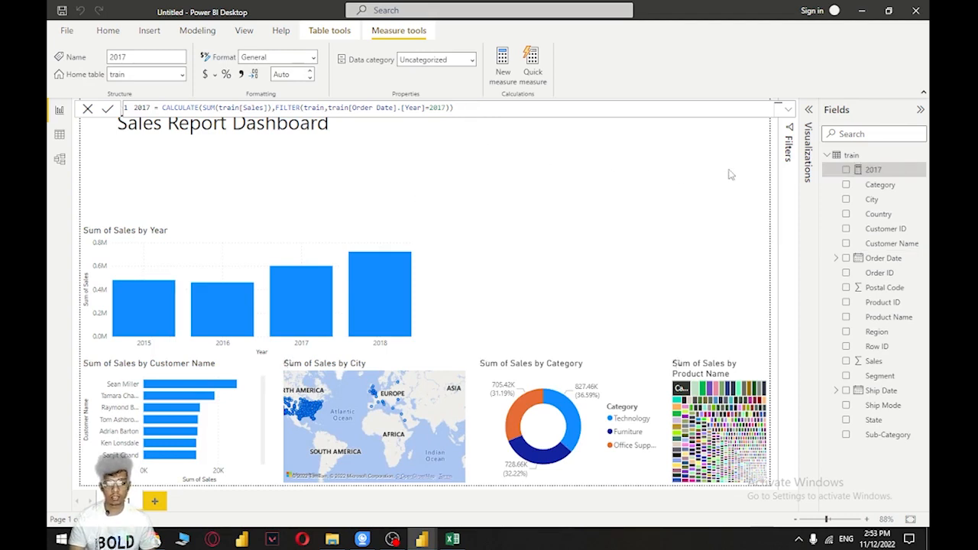
{"action": "left_click", "coordinate": [642, 162]}
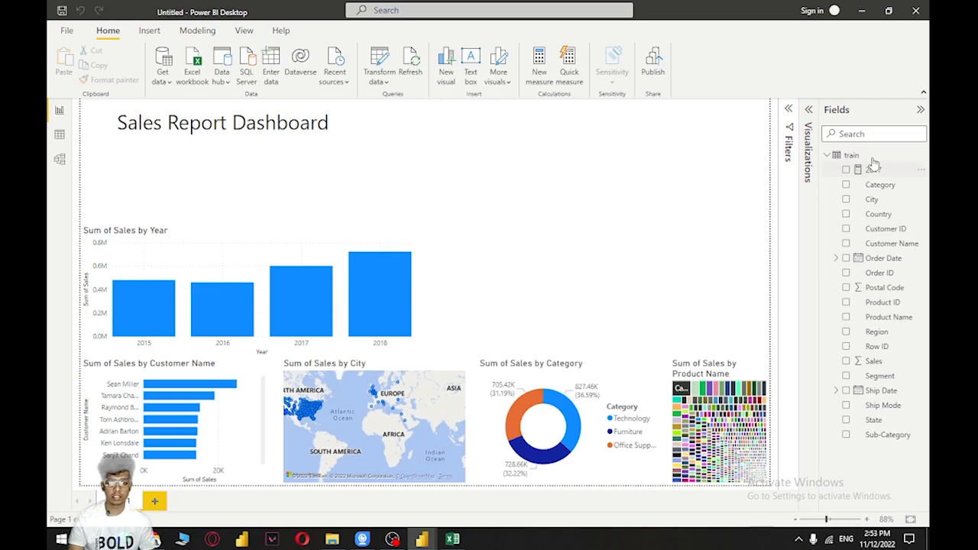
Create another new measure in the train table and name it 2018
{"action": "left_click", "coordinate": [841, 154]}
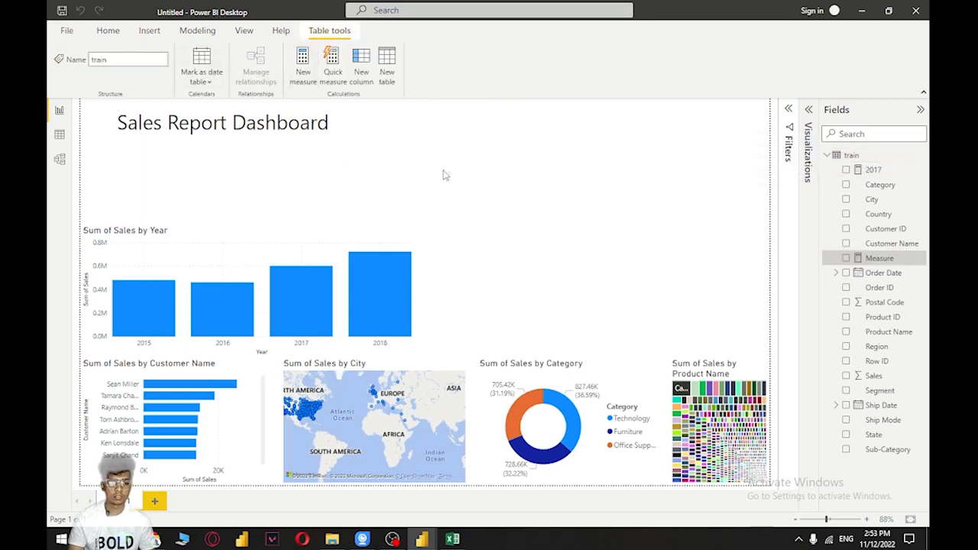
{"action": "double_click", "coordinate": [148, 107]}
{"action": "type", "text": "2018 ="}
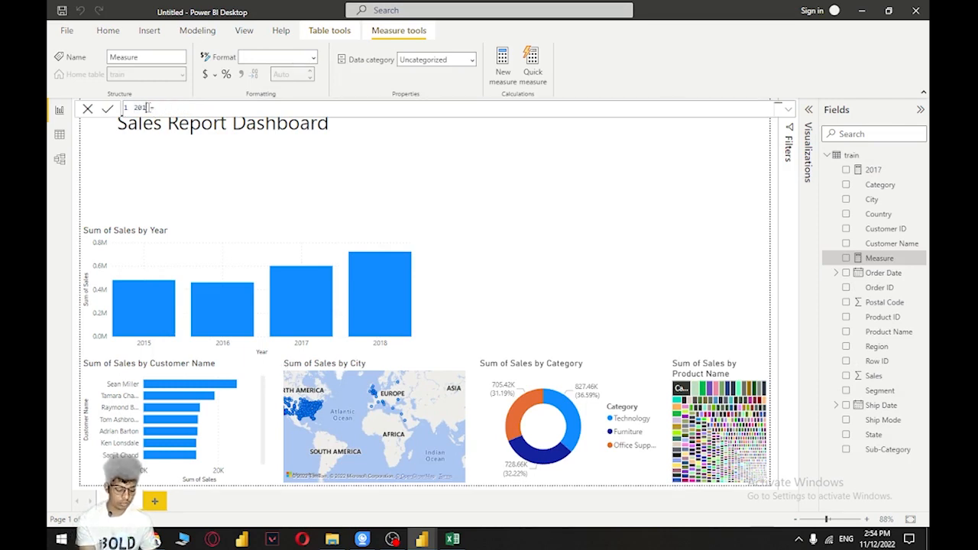
Start the 2018 measure's formula with CALCULATE(SUM(train[Sales]), ready for a filter argument
{"action": "key", "text": "End"}
{"action": "type", "text": "CALCULATE("}
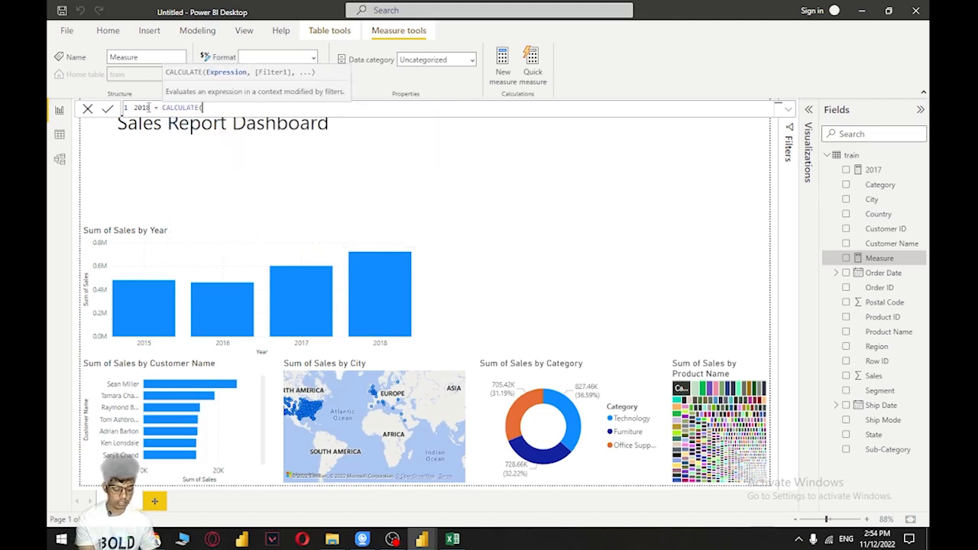
{"action": "type", "text": "SUM("}
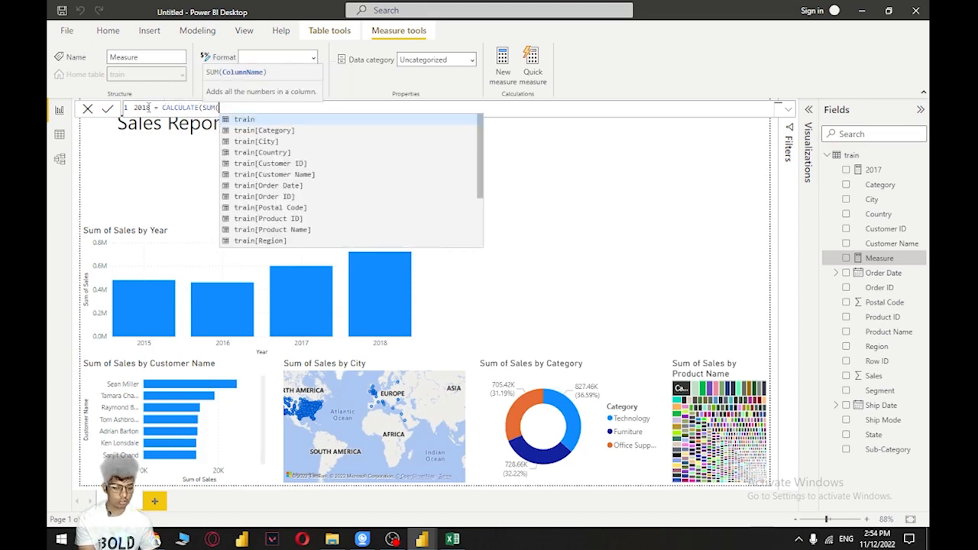
{"action": "type", "text": "sa"}
{"action": "key", "text": "Tab"}
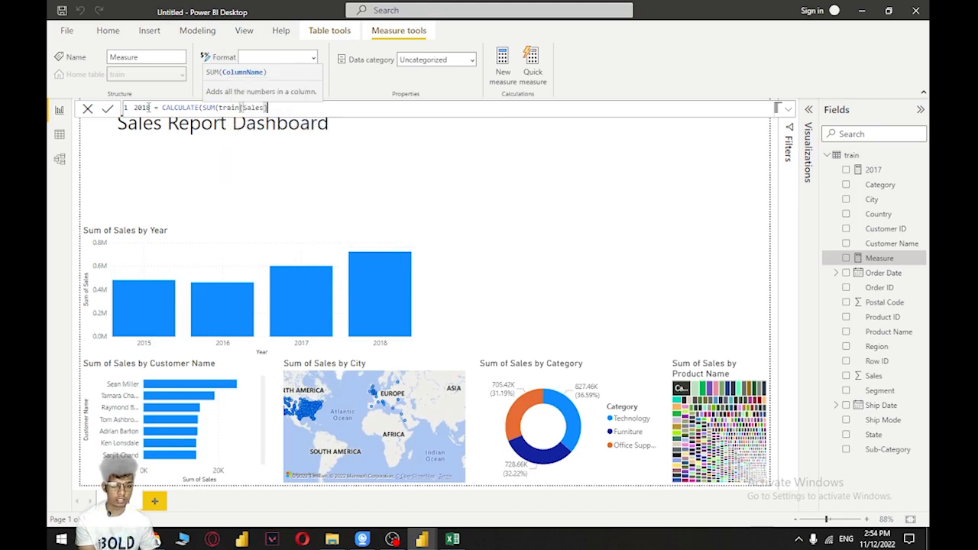
{"action": "type", "text": "),"}
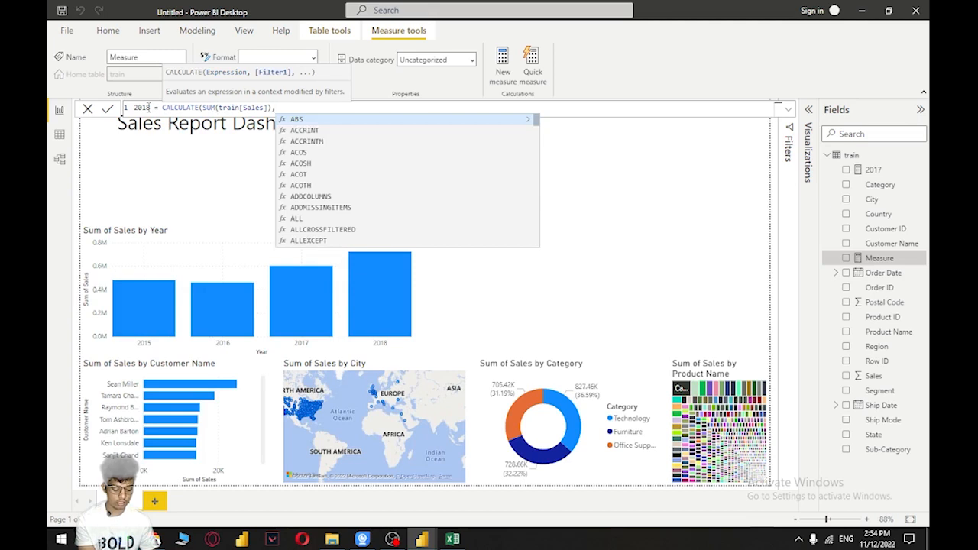
{"action": "type", "text": "f"}
Add a FILTER function with the train table as its first argument to the 2018 measure's formula
{"action": "key", "text": "Down"}
{"action": "key", "text": "Down"}
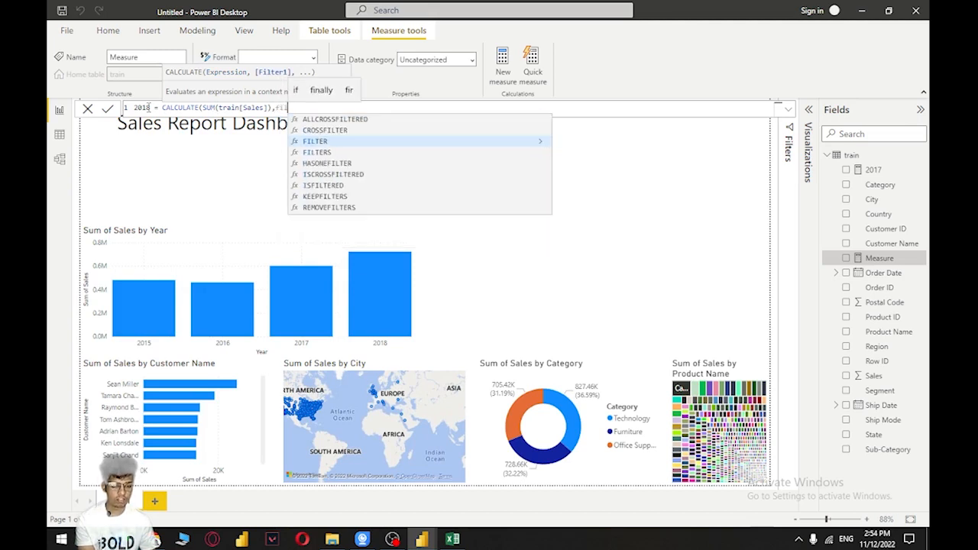
{"action": "key", "text": "Tab"}
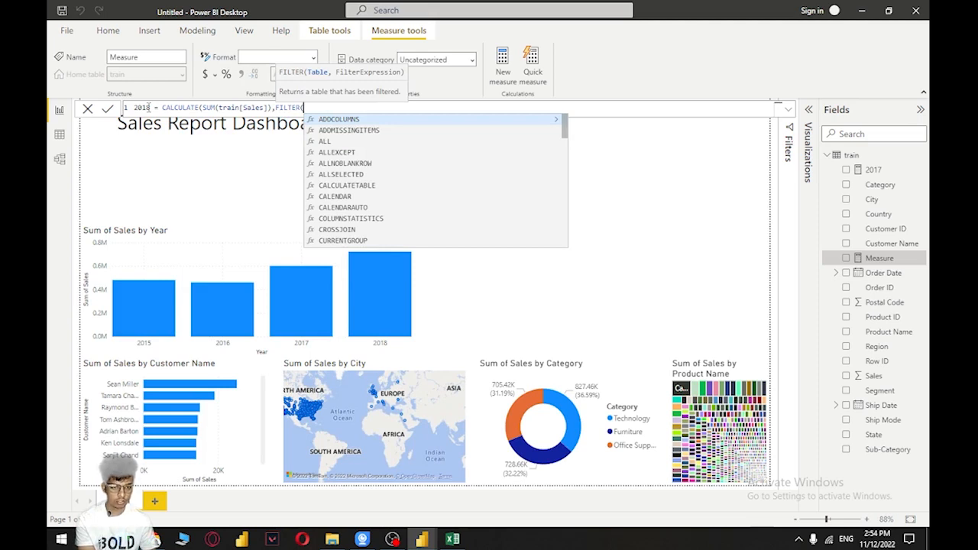
{"action": "type", "text": "train"}
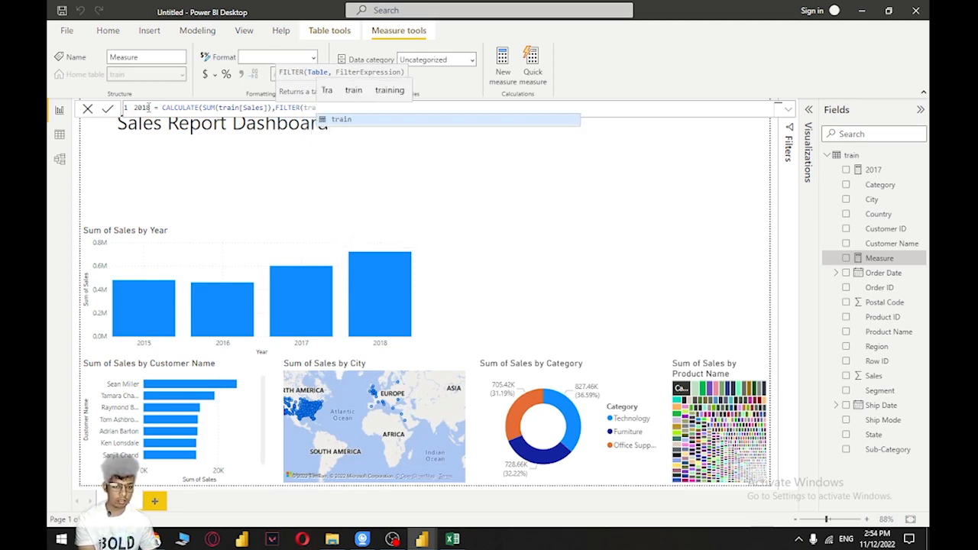
{"action": "type", "text": ","}
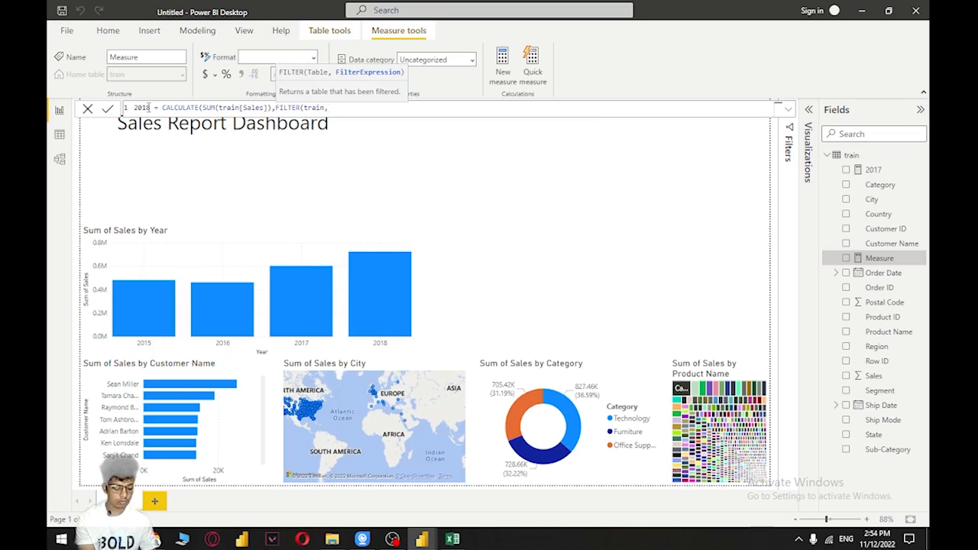
{"action": "type", "text": "tra"}
Begin the 2018 measure's FILTER condition with the train[Order Date] column
{"action": "key", "text": "BackSpace"}
{"action": "key", "text": "BackSpace"}
{"action": "key", "text": "BackSpace"}
{"action": "type", "text": "or"}
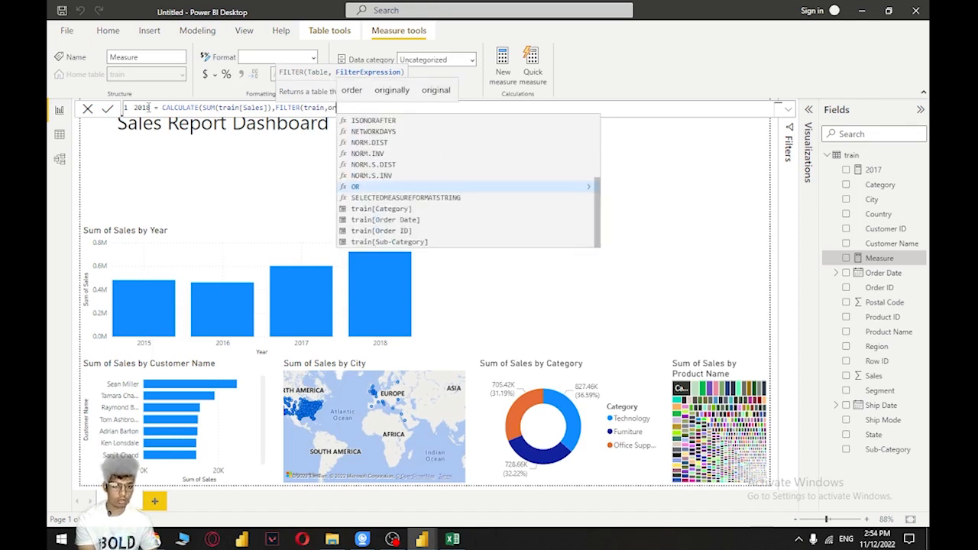
{"action": "type", "text": "d"}
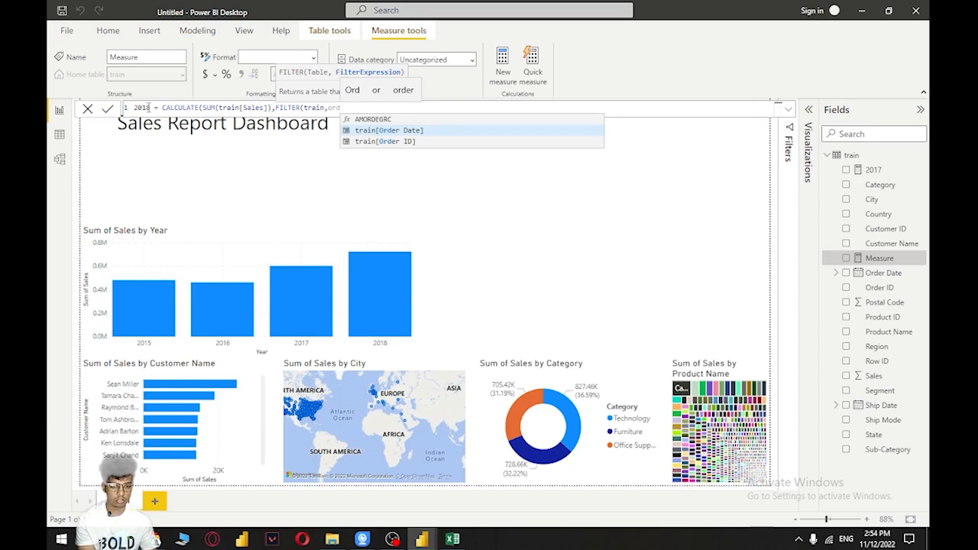
{"action": "key", "text": "Tab"}
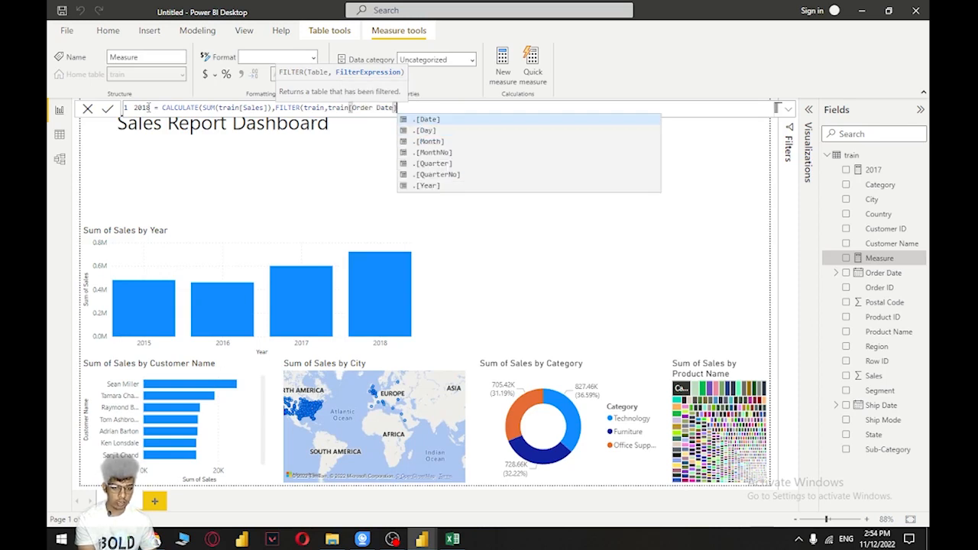
Complete the condition as train[Order Date].[Year]=2018, close both parentheses and commit the 2018 measure
{"action": "type", "text": "."}
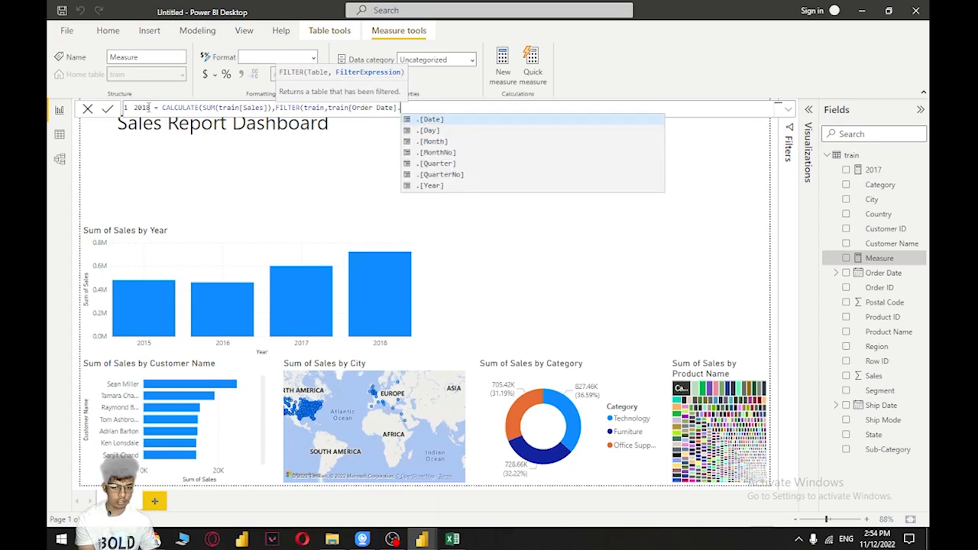
{"action": "type", "text": "."}
{"action": "key", "text": "BackSpace"}
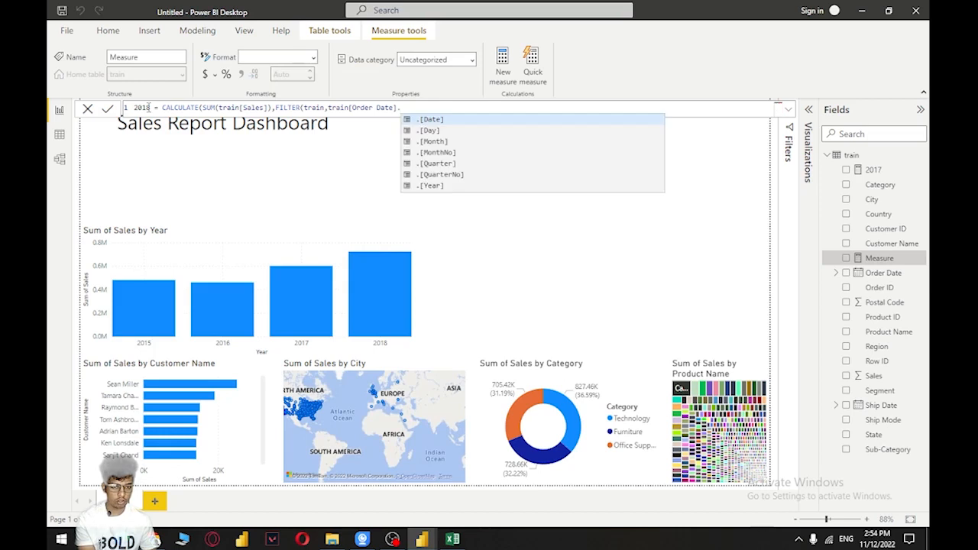
{"action": "key", "text": "Escape"}
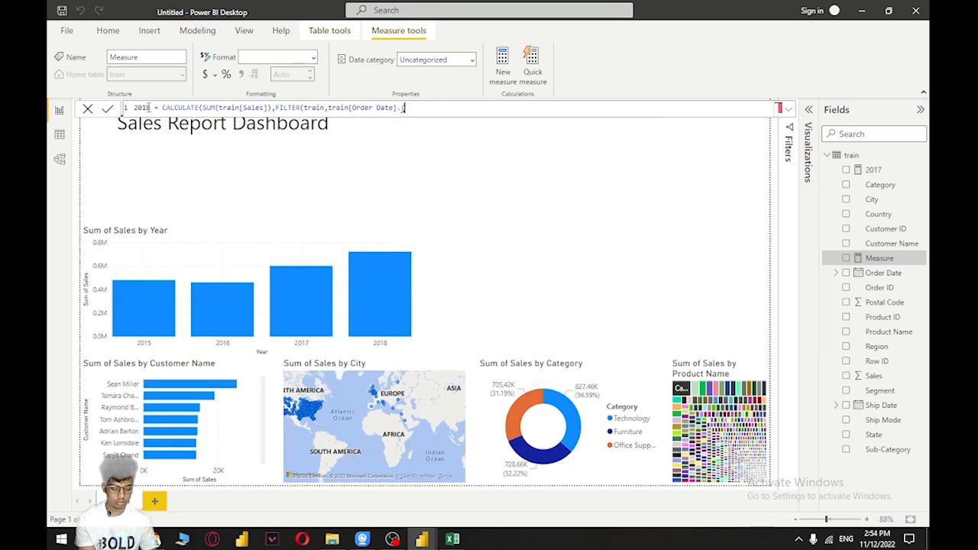
{"action": "type", "text": "["}
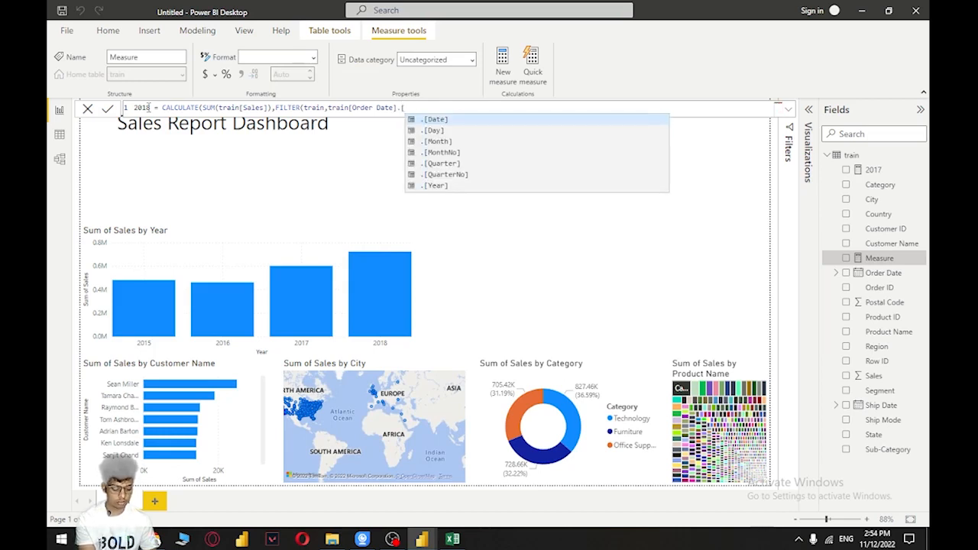
{"action": "type", "text": "Y"}
{"action": "key", "text": "Tab"}
{"action": "type", "text": "="}
{"action": "type", "text": "2018"}
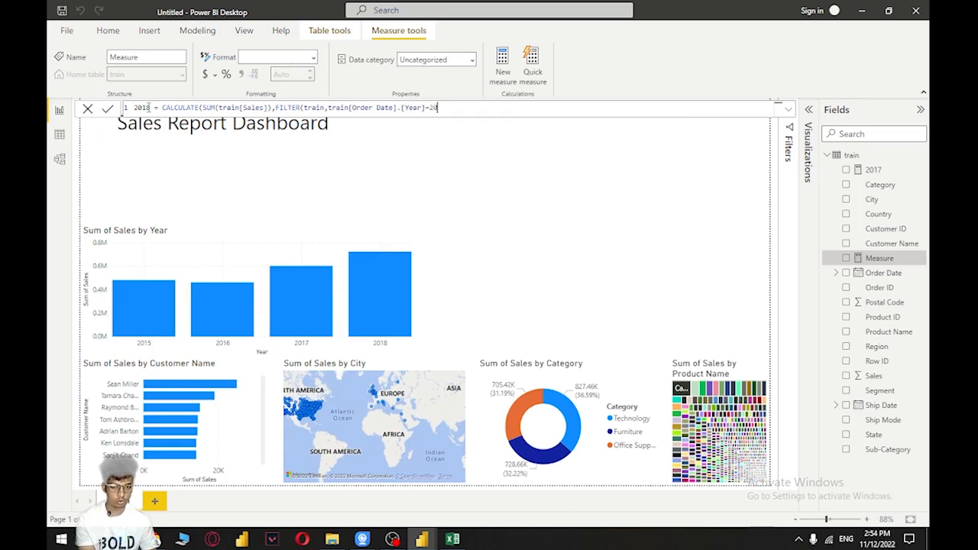
{"action": "type", "text": "))"}
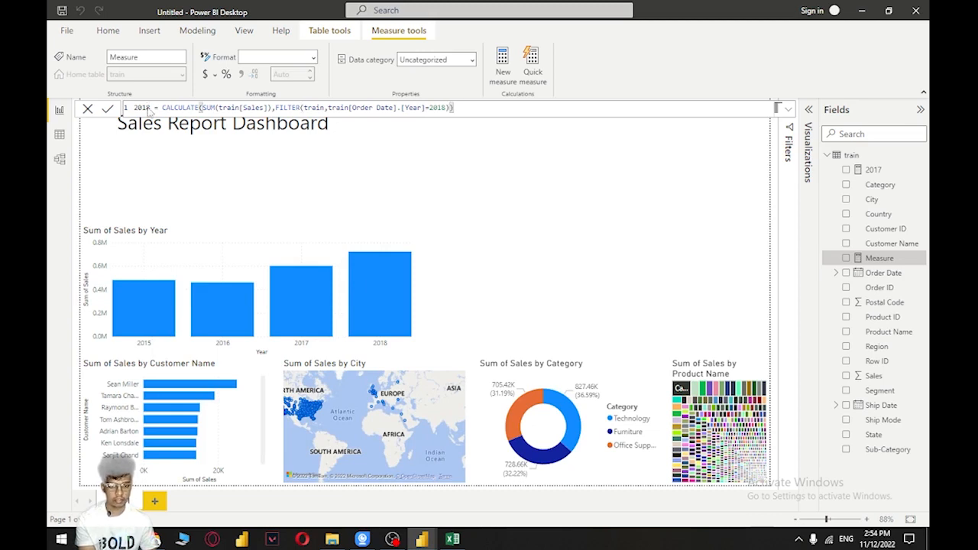
{"action": "key", "text": "Return"}
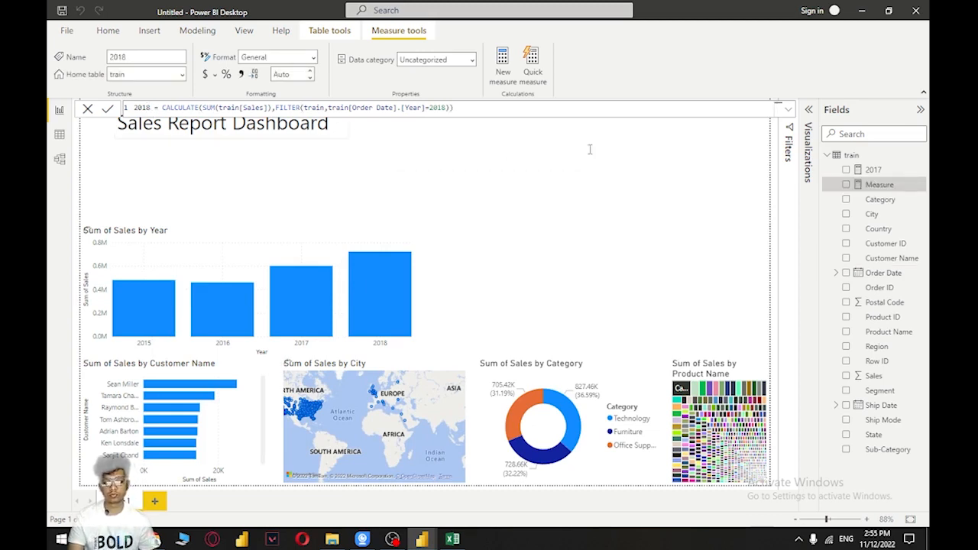
Review the formulas of the 2017 and 2018 measures in the train table
{"action": "left_click", "coordinate": [869, 171]}
{"action": "left_click", "coordinate": [871, 186]}
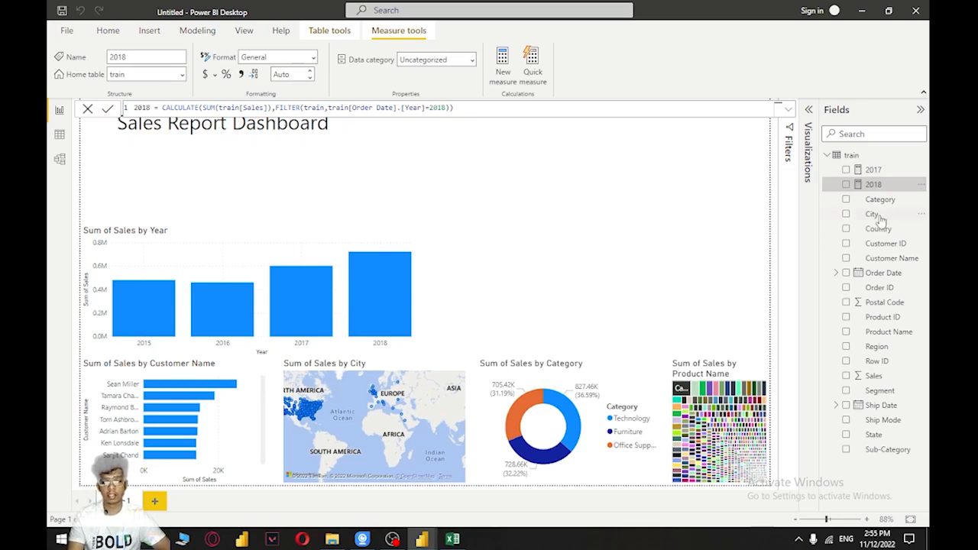
{"action": "left_click", "coordinate": [871, 171]}
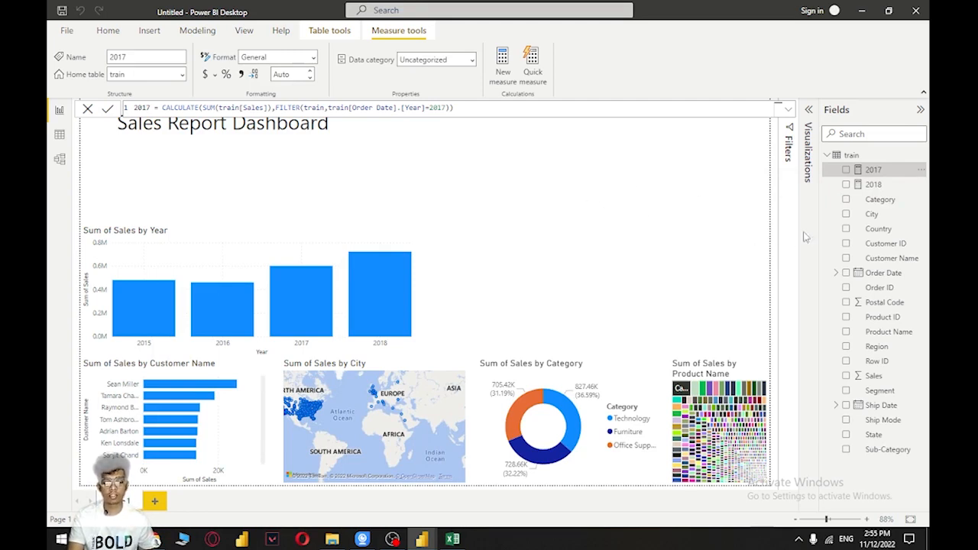
Create a table visual from the Month level of the Order Date hierarchy in the blank area above the category donut chart
{"action": "left_click", "coordinate": [807, 111]}
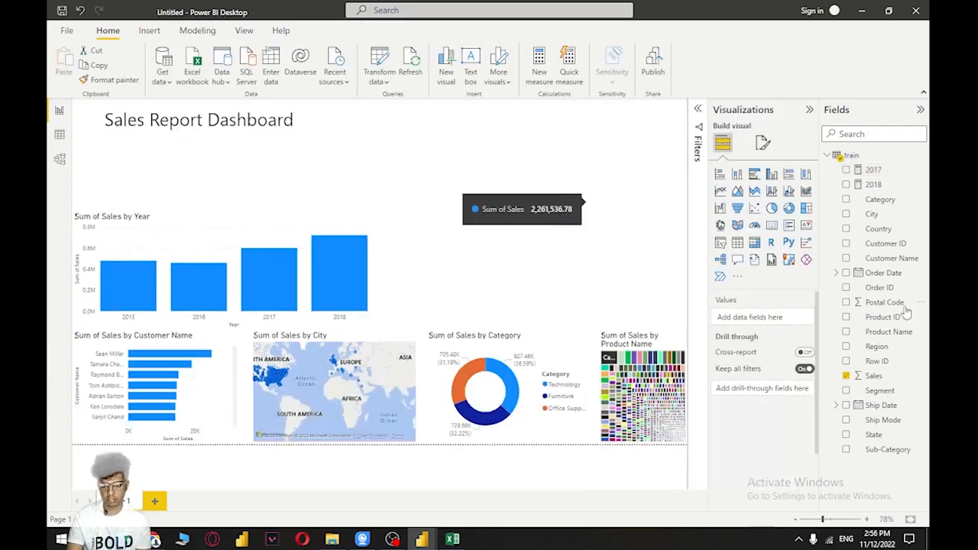
{"action": "left_click", "coordinate": [835, 273]}
{"action": "left_click", "coordinate": [844, 288]}
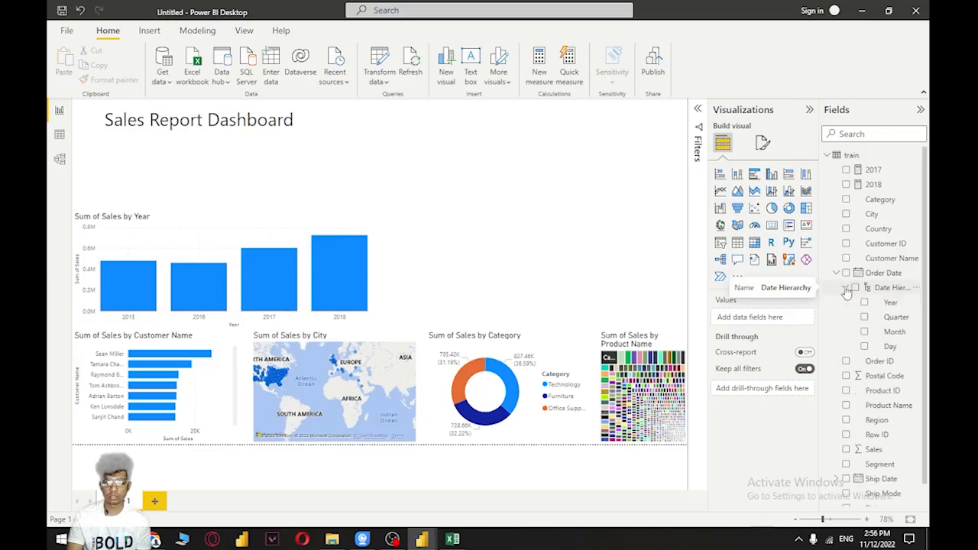
{"action": "left_click_drag", "start_coordinate": [894, 332], "coordinate": [585, 203]}
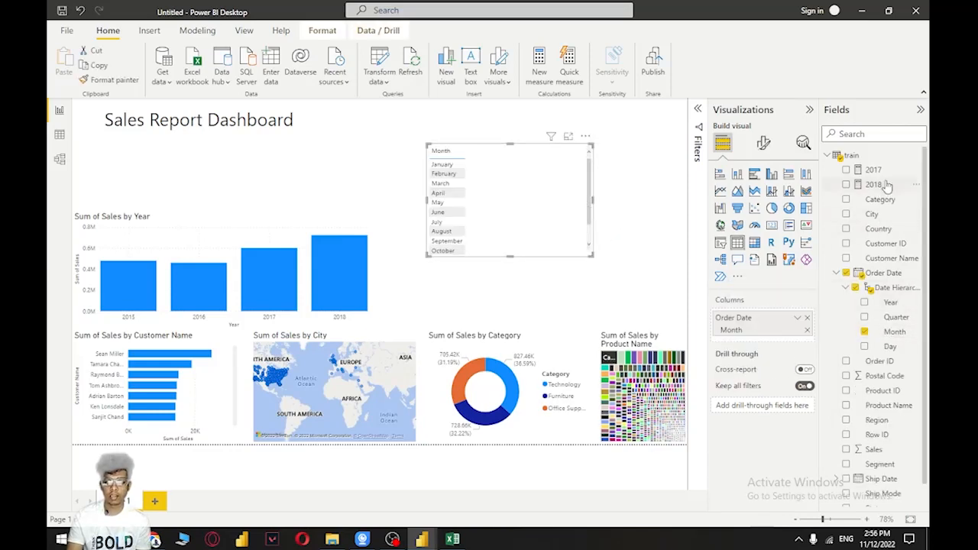
Add the 2017 and 2018 measures as columns to the month table and look through its rows
{"action": "left_click_drag", "start_coordinate": [892, 172], "coordinate": [559, 183]}
{"action": "left_click_drag", "start_coordinate": [873, 184], "coordinate": [562, 165]}
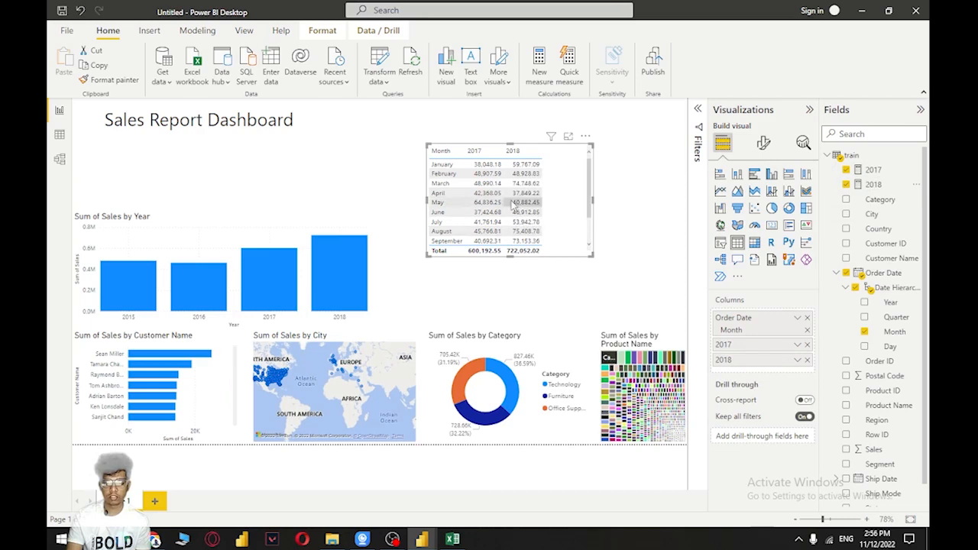
{"action": "scroll", "coordinate": [489, 187], "scroll_direction": "down", "scroll_amount": 3}
{"action": "scroll", "coordinate": [484, 159], "scroll_direction": "up", "scroll_amount": 3}
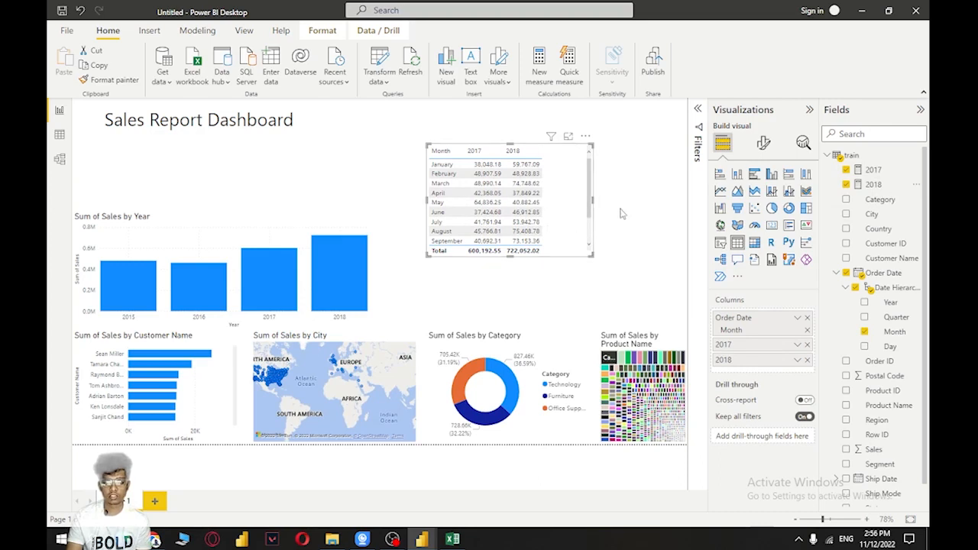
Convert the month table to a line chart and enlarge it to fill the page area beside the yearly sales chart up to the page's top edge
{"action": "left_click", "coordinate": [720, 192]}
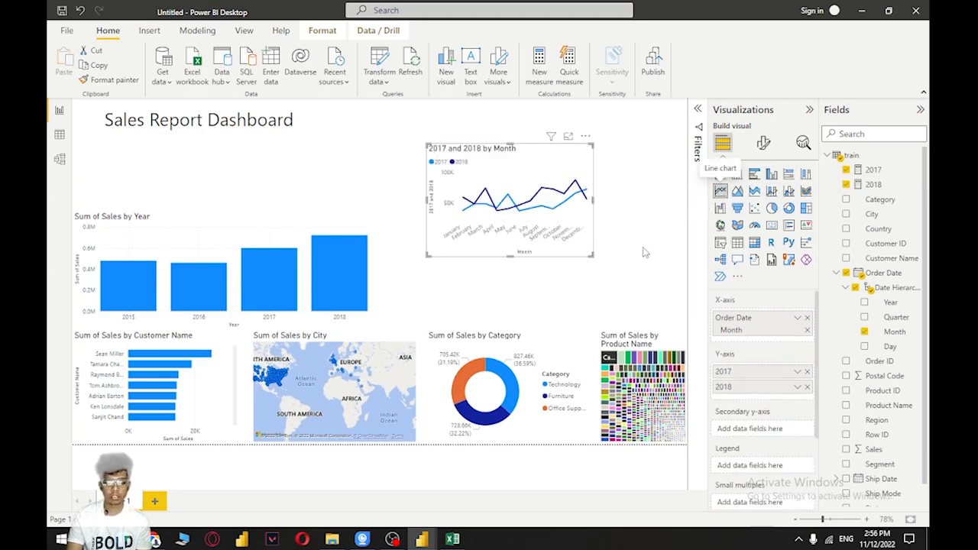
{"action": "left_click_drag", "start_coordinate": [591, 255], "coordinate": [686, 300]}
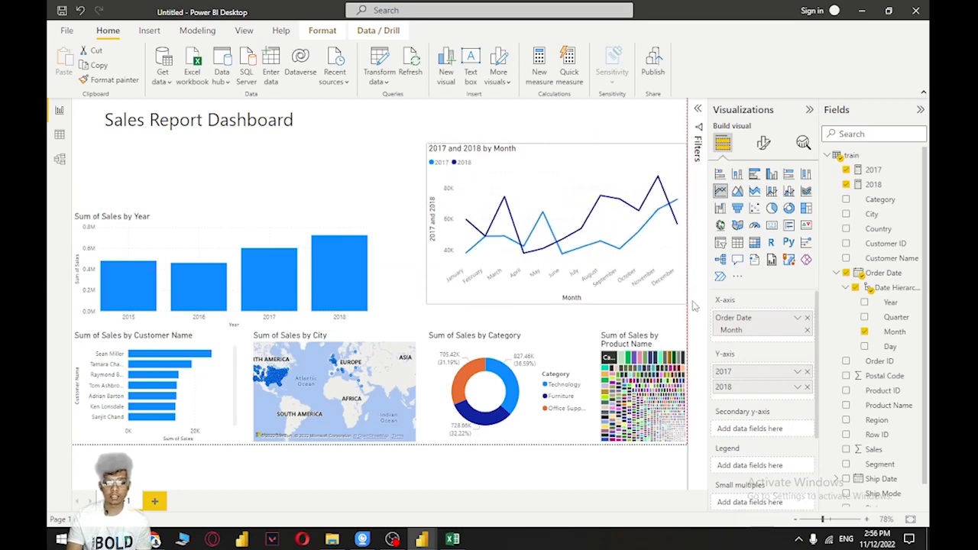
{"action": "left_click", "coordinate": [424, 138]}
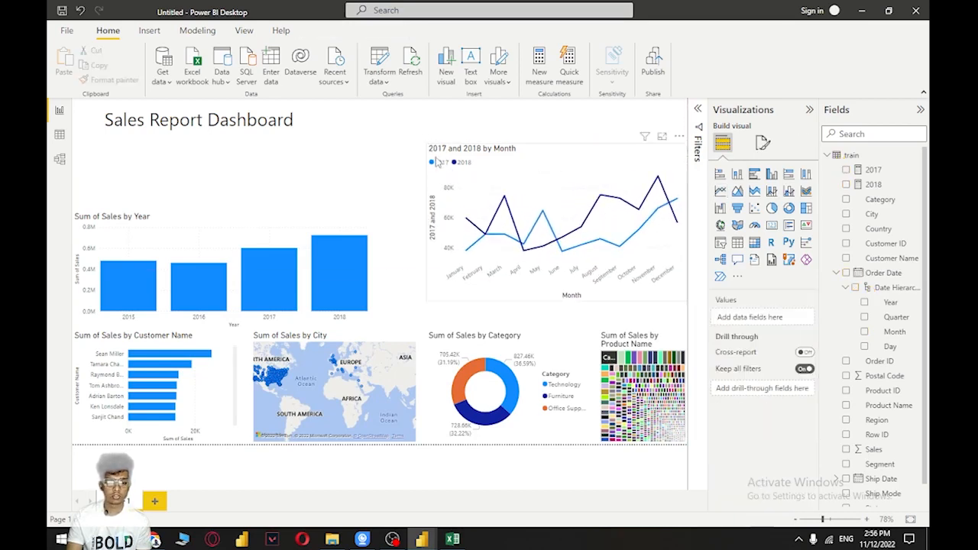
{"action": "left_click_drag", "start_coordinate": [423, 140], "coordinate": [375, 98]}
Collapse the Visualizations and Fields panes to give the report page more room
{"action": "left_click", "coordinate": [808, 110]}
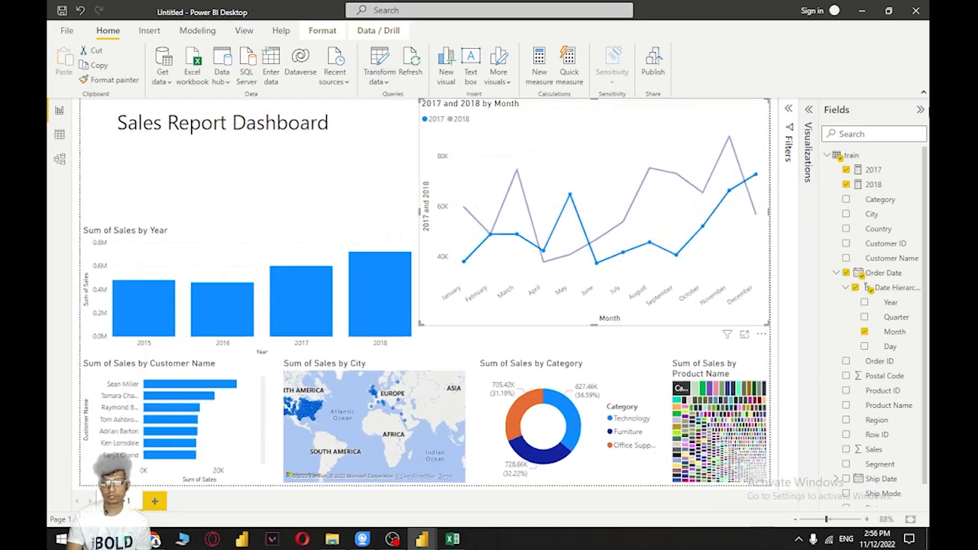
{"action": "left_click", "coordinate": [920, 110]}
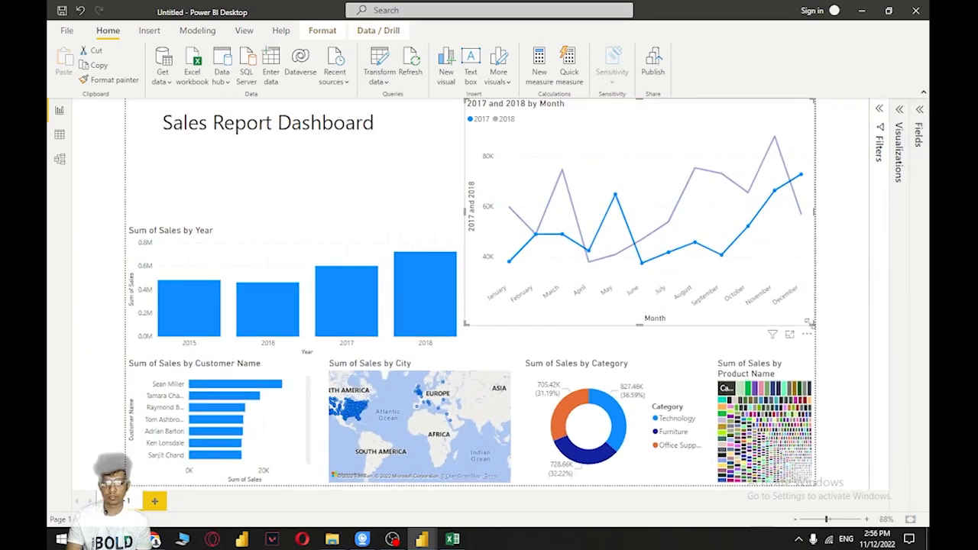
Extend the monthly 2017 and 2018 line chart downward to just above the category donut chart
{"action": "left_click_drag", "start_coordinate": [640, 325], "coordinate": [636, 351]}
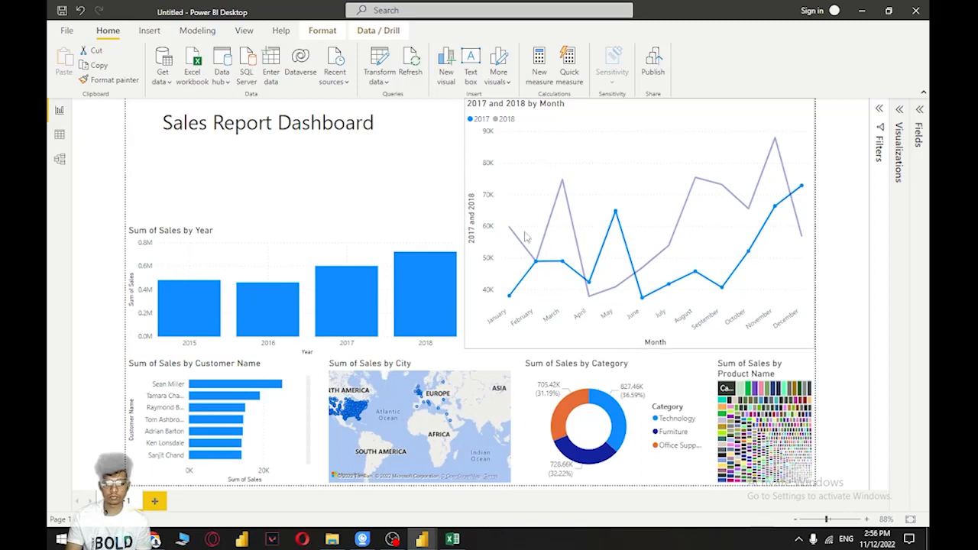
{"action": "left_click", "coordinate": [395, 153]}
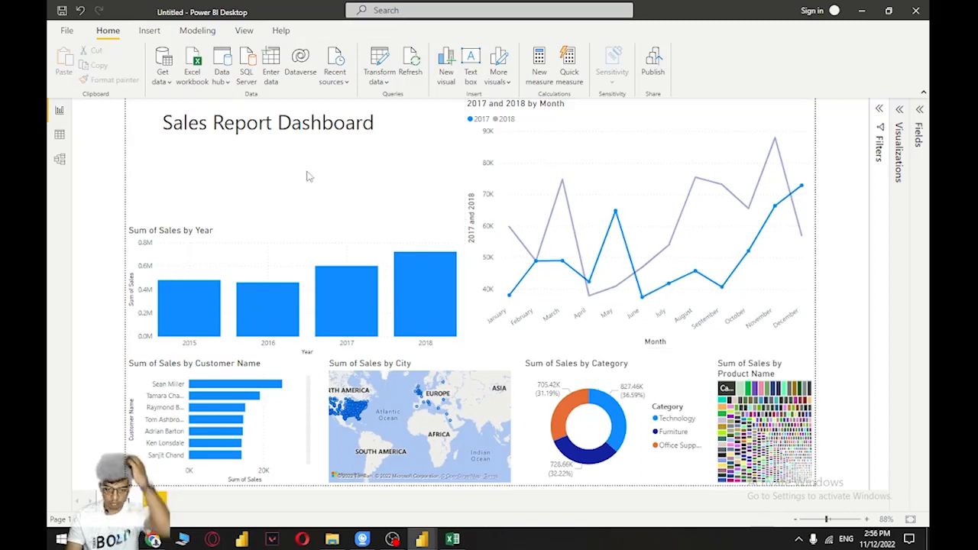
Create a card visual showing the sum of Sales from the train table, between the report title and the yearly sales chart
{"action": "left_click", "coordinate": [896, 118]}
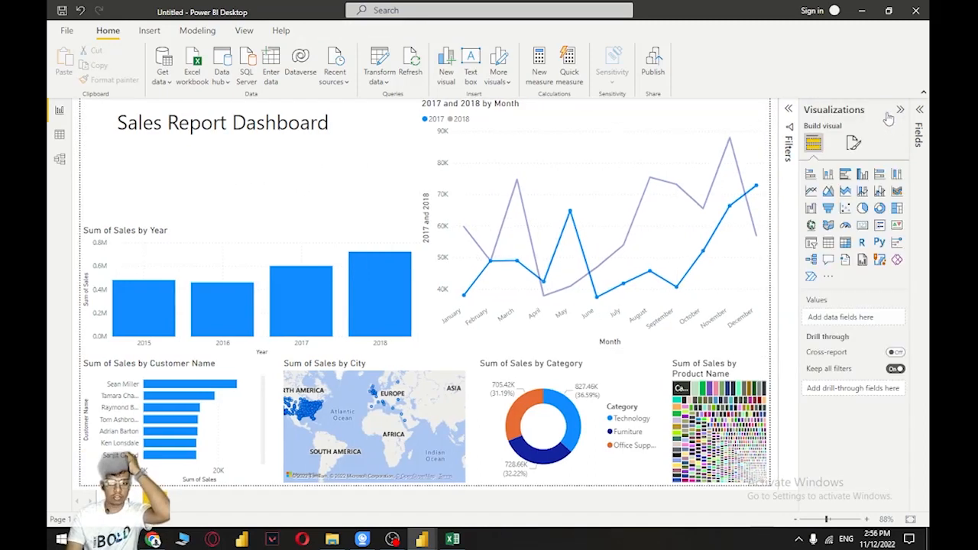
{"action": "left_click", "coordinate": [920, 110]}
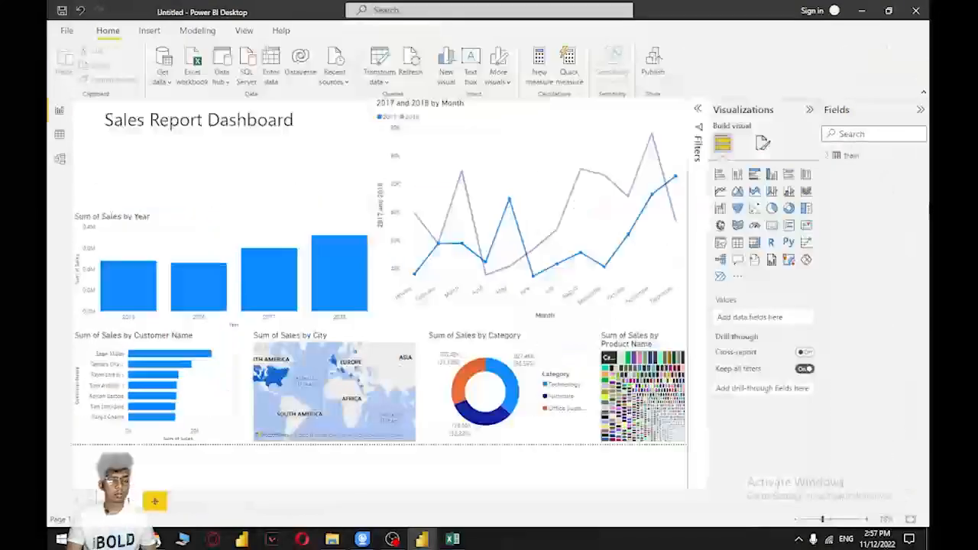
{"action": "left_click", "coordinate": [829, 156]}
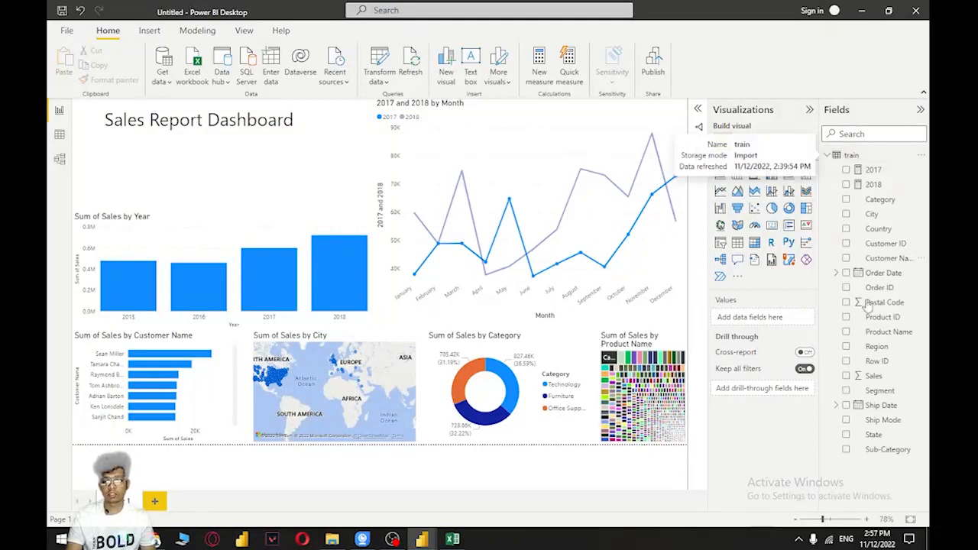
{"action": "left_click_drag", "start_coordinate": [890, 380], "coordinate": [207, 164]}
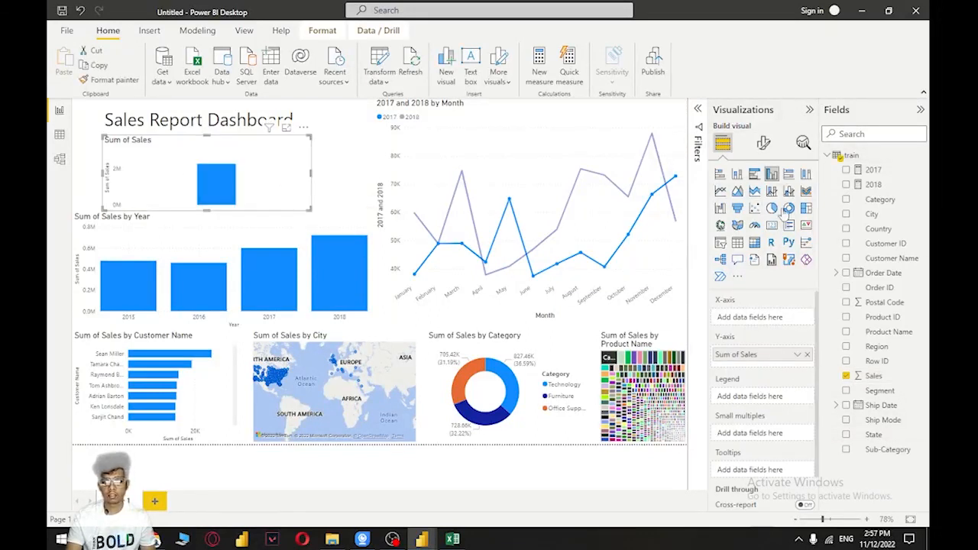
{"action": "left_click", "coordinate": [772, 224]}
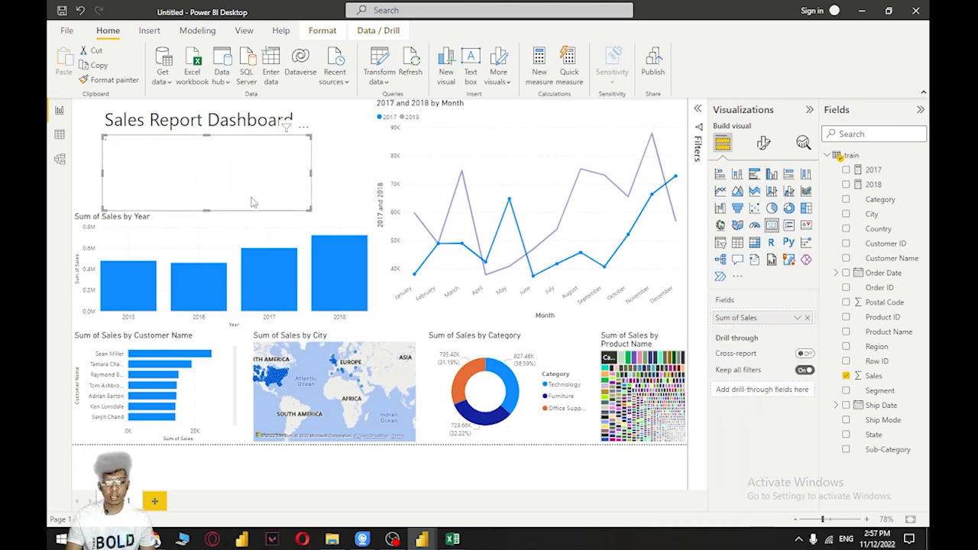
Shrink the total sales card and place it at the left edge of the space above the yearly sales chart
{"action": "left_click_drag", "start_coordinate": [311, 174], "coordinate": [175, 171]}
{"action": "left_click_drag", "start_coordinate": [137, 135], "coordinate": [131, 172]}
{"action": "left_click", "coordinate": [165, 180]}
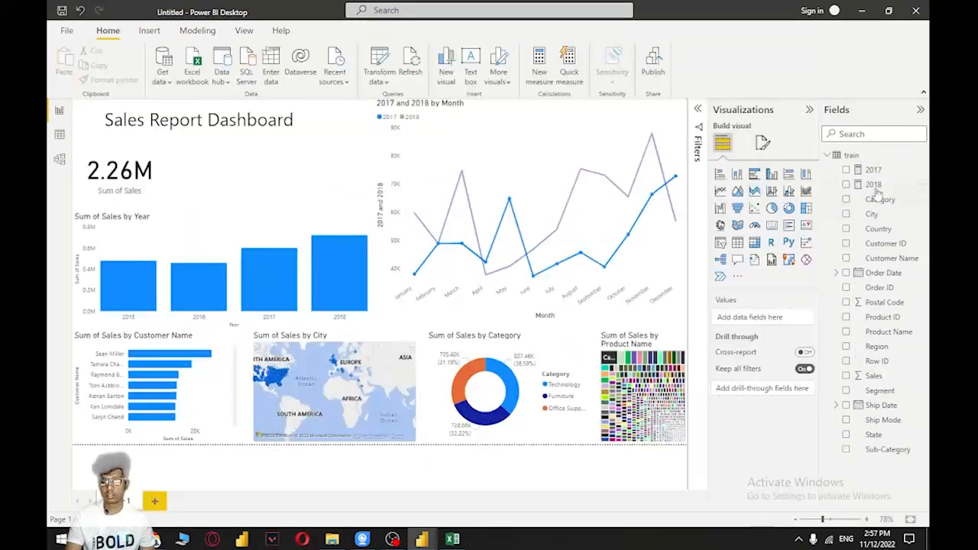
Add a card for Order ID beside the total sales card and set its aggregation to Count
{"action": "left_click_drag", "start_coordinate": [878, 287], "coordinate": [203, 174]}
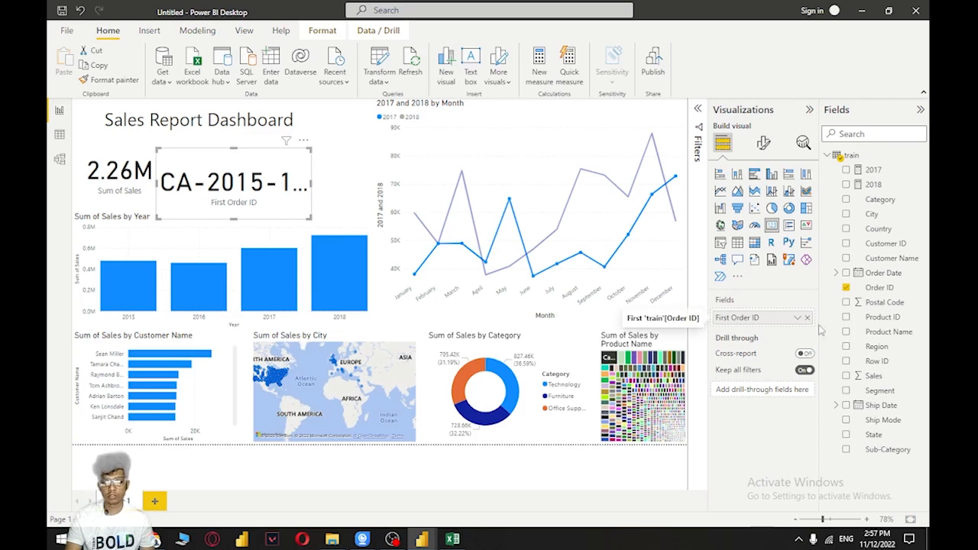
{"action": "left_click", "coordinate": [796, 317]}
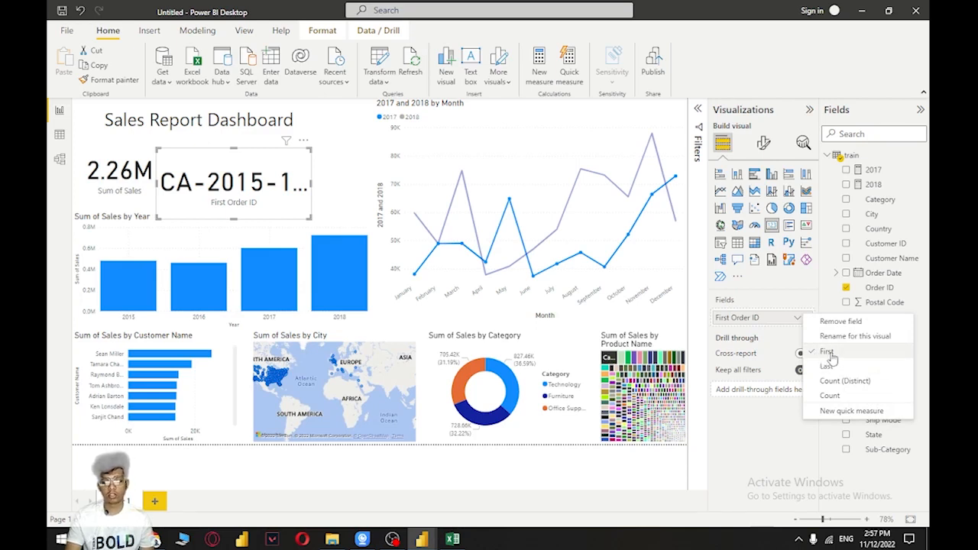
{"action": "left_click", "coordinate": [848, 398]}
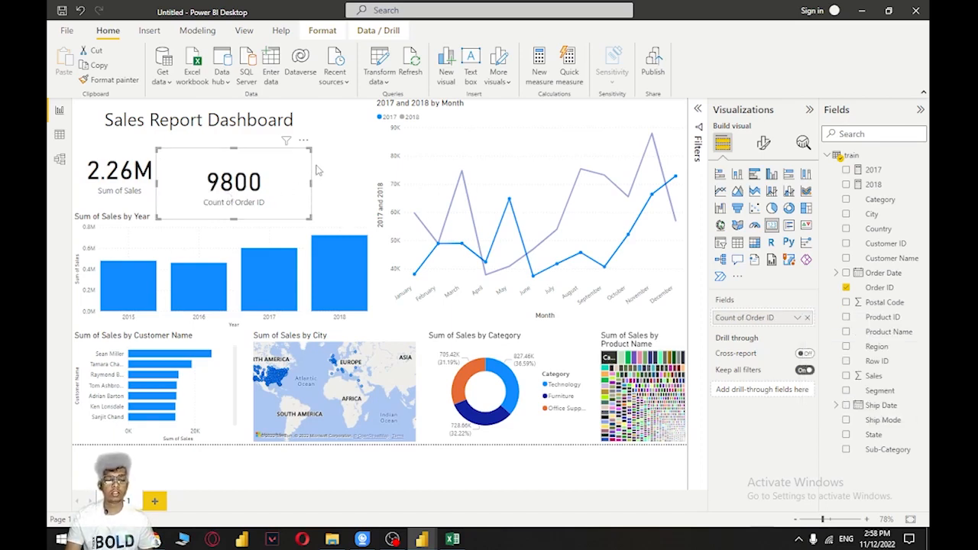
Shrink the order count card and line it up beside the total sales card
{"action": "left_click_drag", "start_coordinate": [310, 182], "coordinate": [221, 187]}
{"action": "left_click_drag", "start_coordinate": [186, 150], "coordinate": [213, 178]}
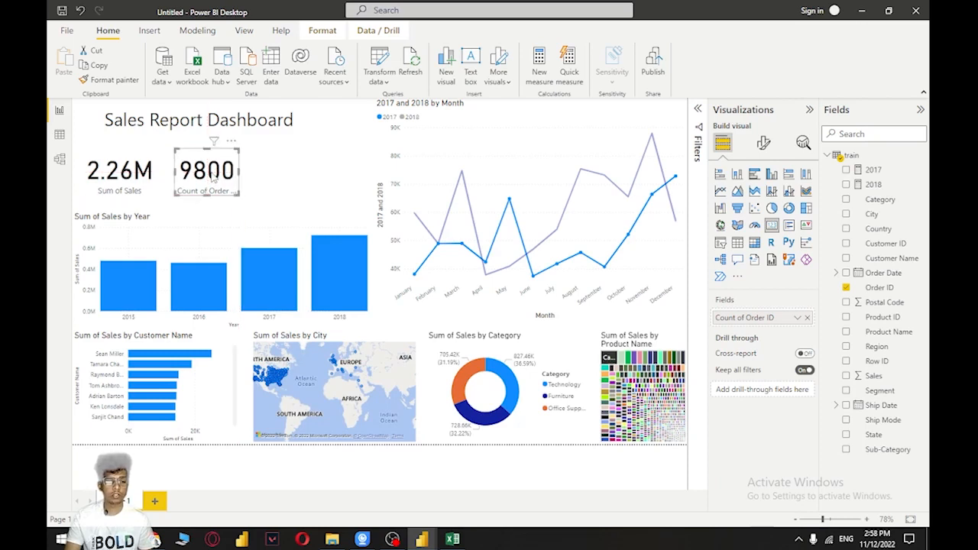
{"action": "left_click", "coordinate": [281, 177]}
{"action": "left_click", "coordinate": [233, 178]}
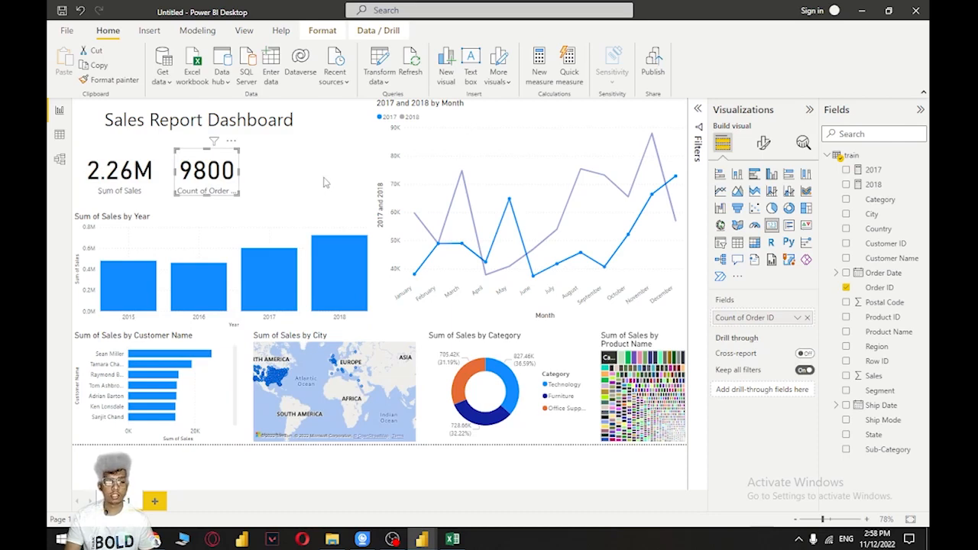
After checking the cards in the sales dashboard file, add a card showing Count (Distinct) of Product Name beside the order count card
{"action": "key", "text": "alt+Tab"}
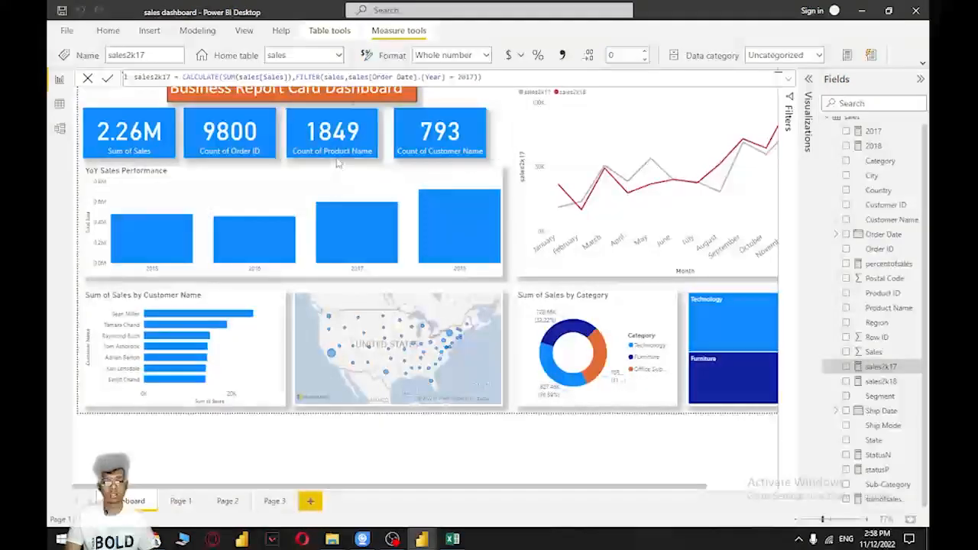
{"action": "key", "text": "alt+Tab"}
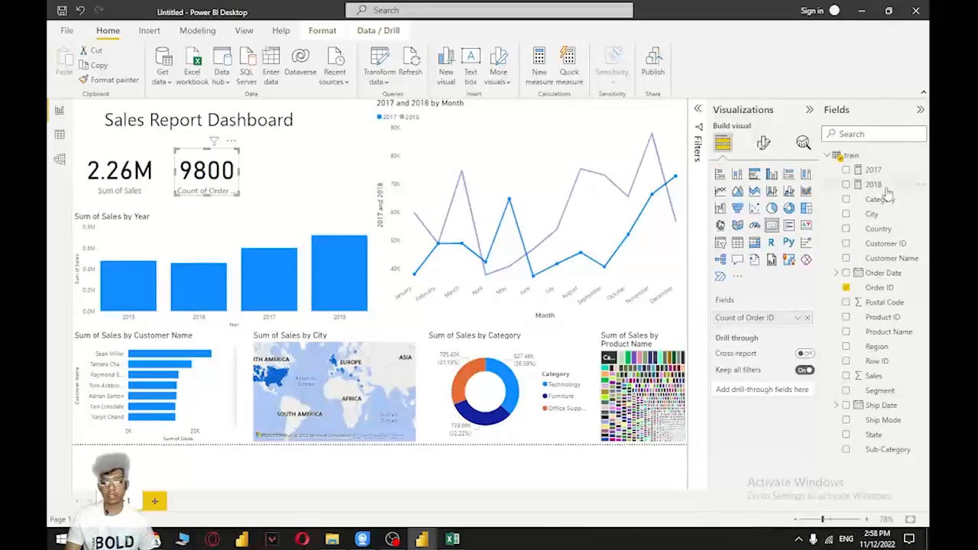
{"action": "left_click", "coordinate": [284, 167]}
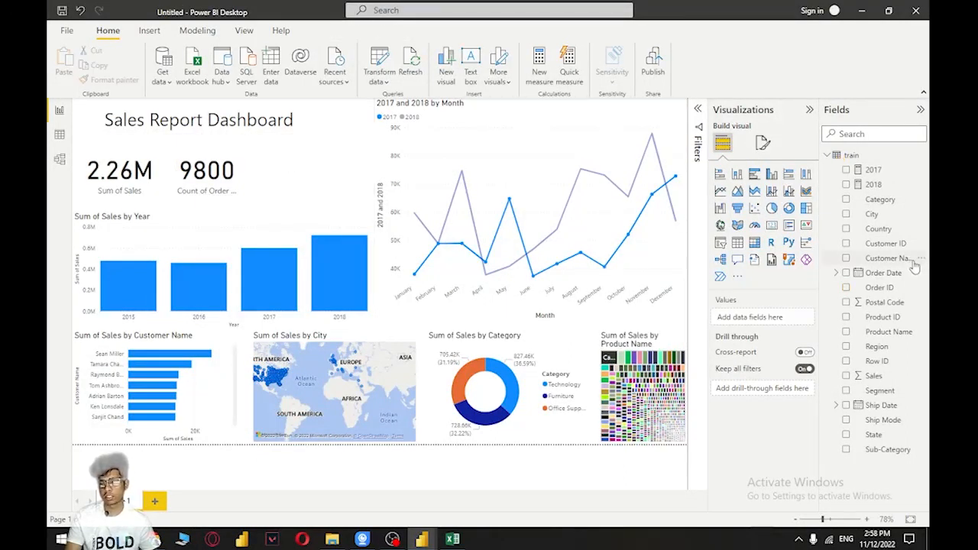
{"action": "left_click_drag", "start_coordinate": [907, 334], "coordinate": [299, 171]}
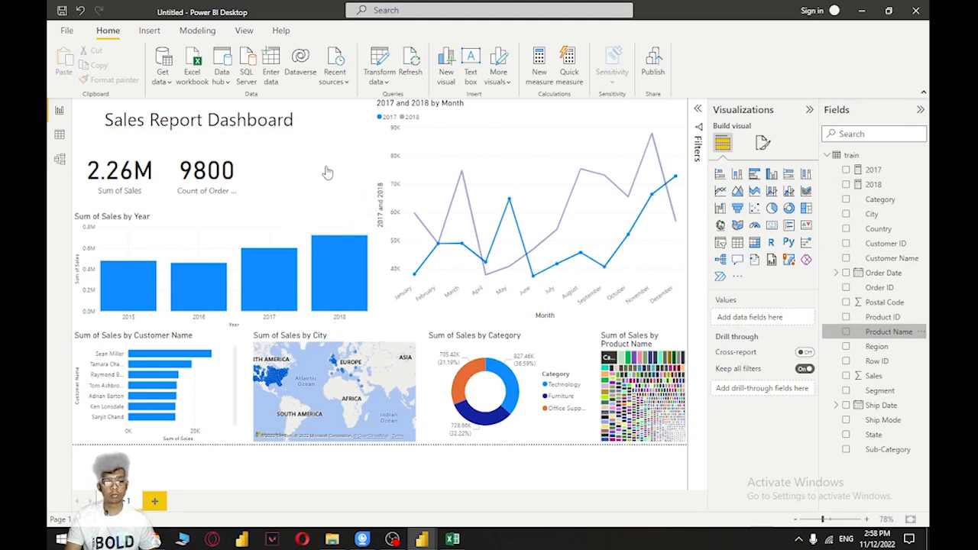
{"action": "left_click", "coordinate": [771, 224]}
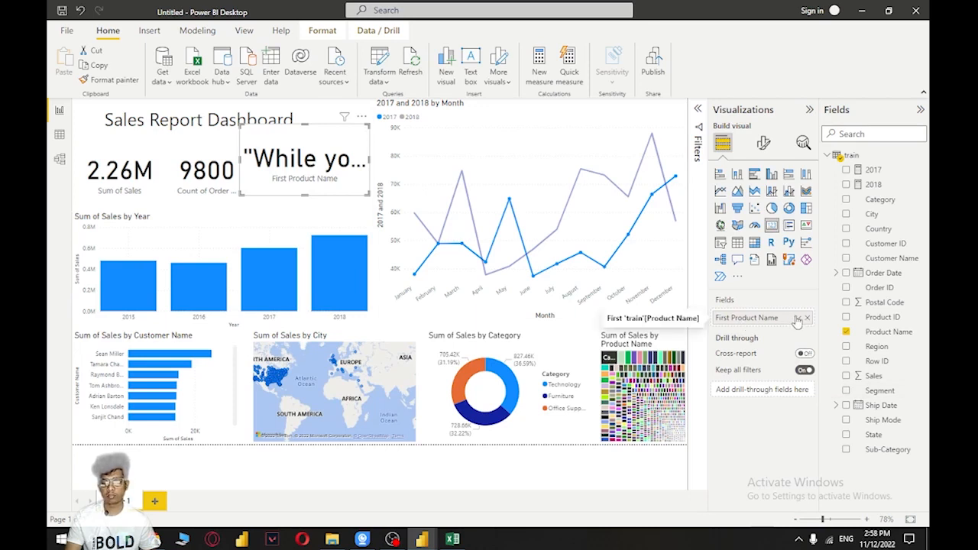
{"action": "left_click", "coordinate": [796, 318]}
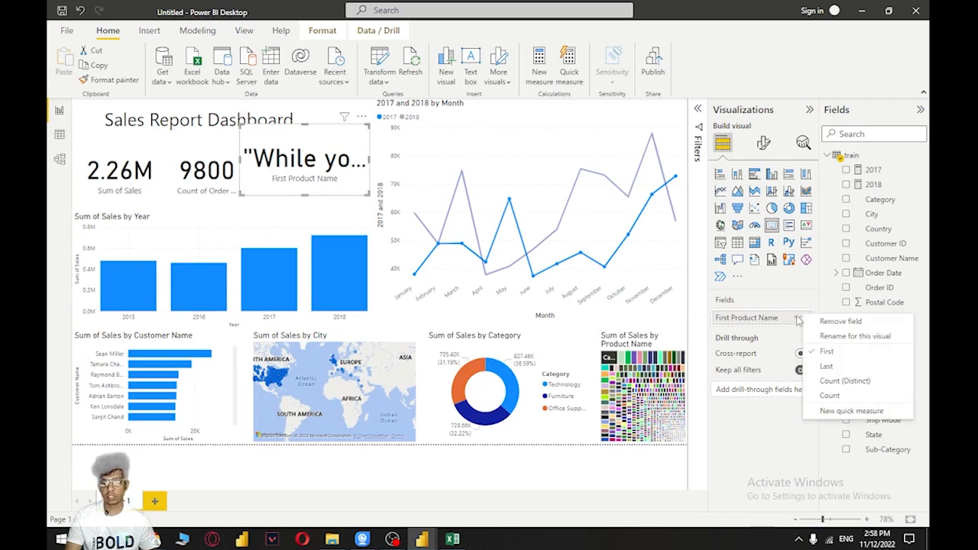
{"action": "left_click", "coordinate": [841, 381]}
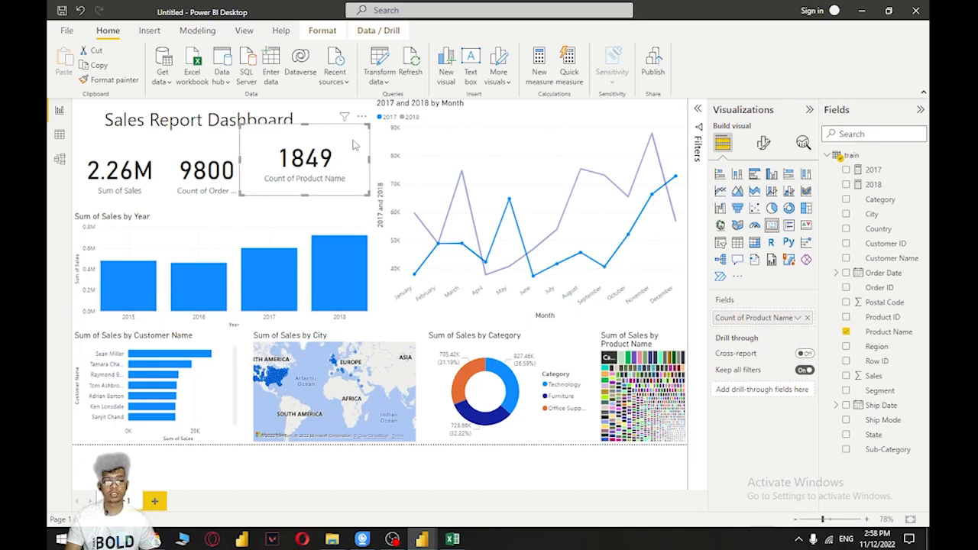
Shrink the product count card and line it up beside the order count card
{"action": "left_click_drag", "start_coordinate": [369, 125], "coordinate": [306, 172]}
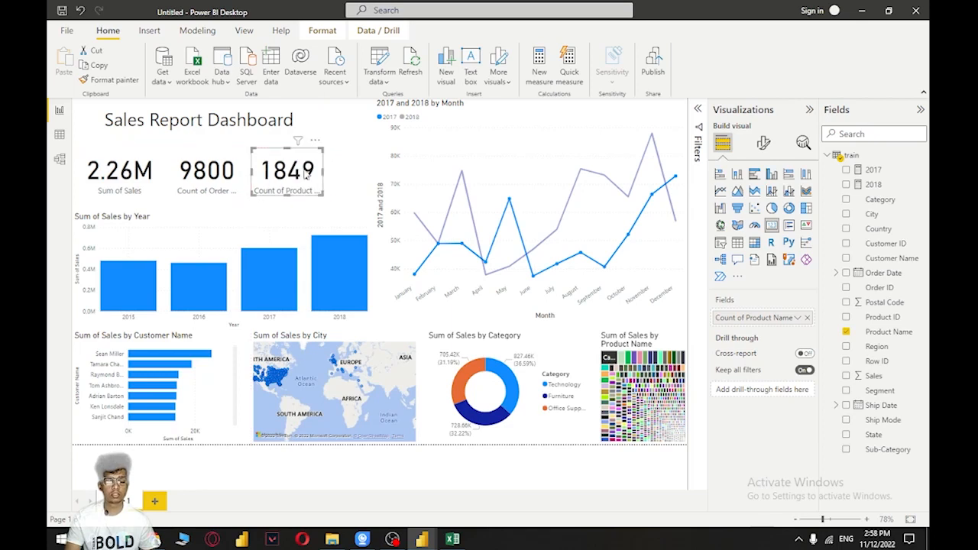
{"action": "left_click", "coordinate": [339, 158]}
Narrow the monthly line chart from its left side to align with the left edge of the category donut chart
{"action": "left_click", "coordinate": [380, 165]}
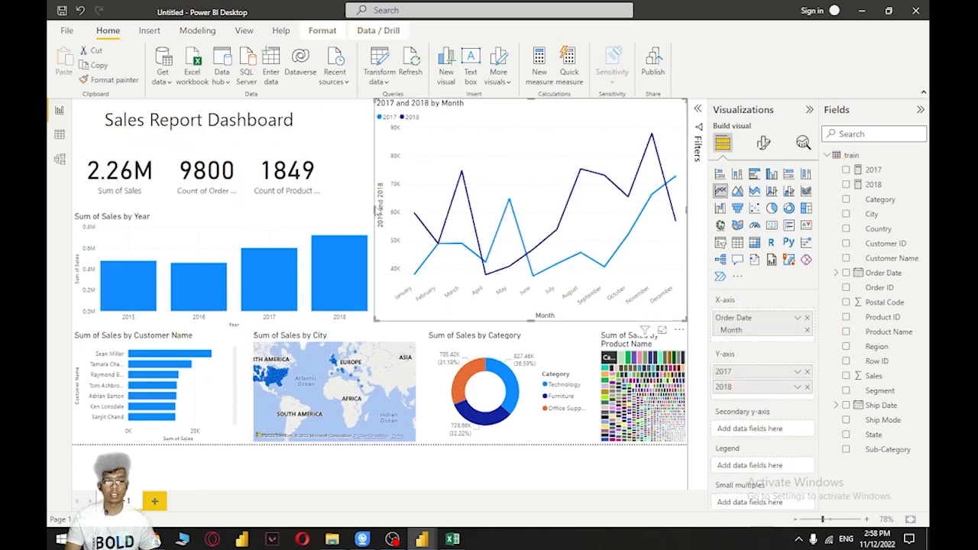
{"action": "left_click_drag", "start_coordinate": [377, 213], "coordinate": [425, 210]}
{"action": "left_click", "coordinate": [382, 249]}
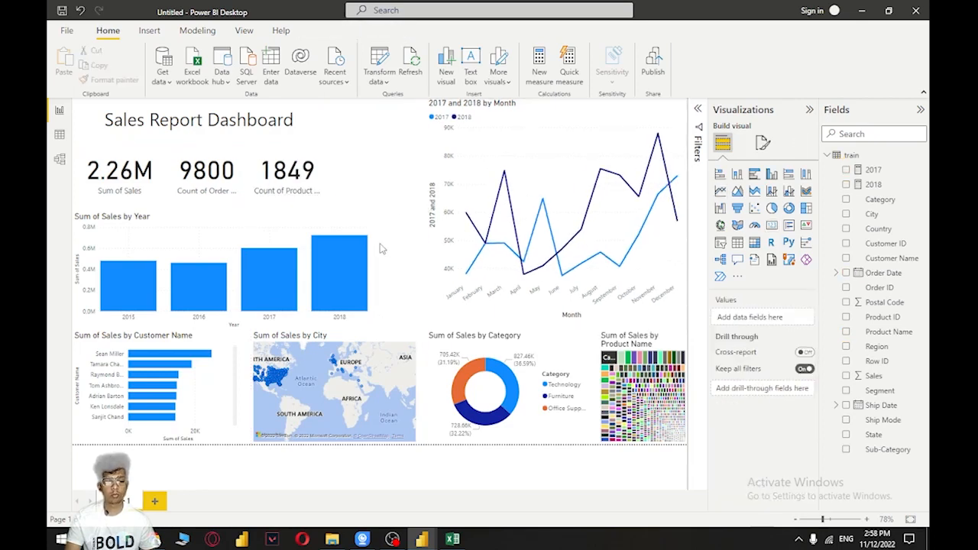
Widen the yearly sales column chart to align with the right edge of the city map
{"action": "left_click", "coordinate": [364, 220]}
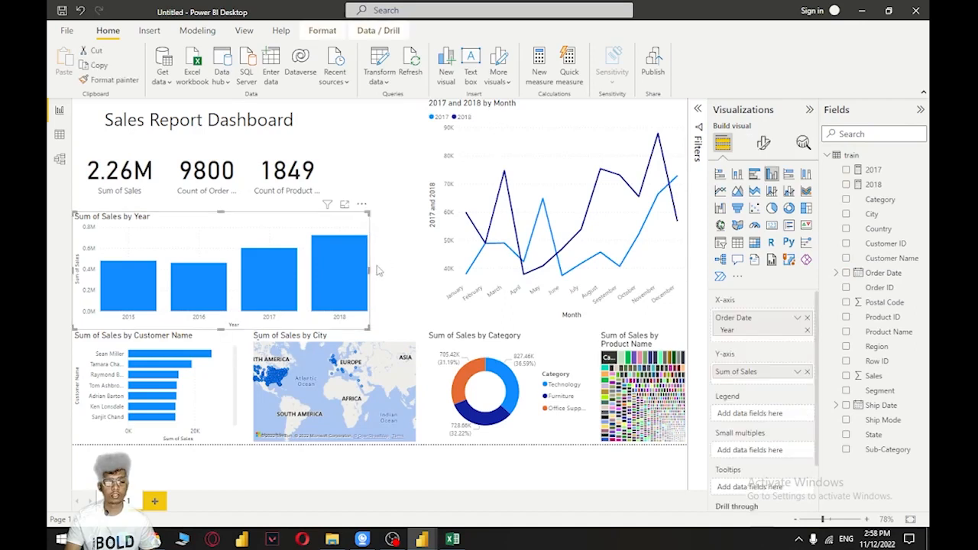
{"action": "left_click_drag", "start_coordinate": [369, 270], "coordinate": [419, 272]}
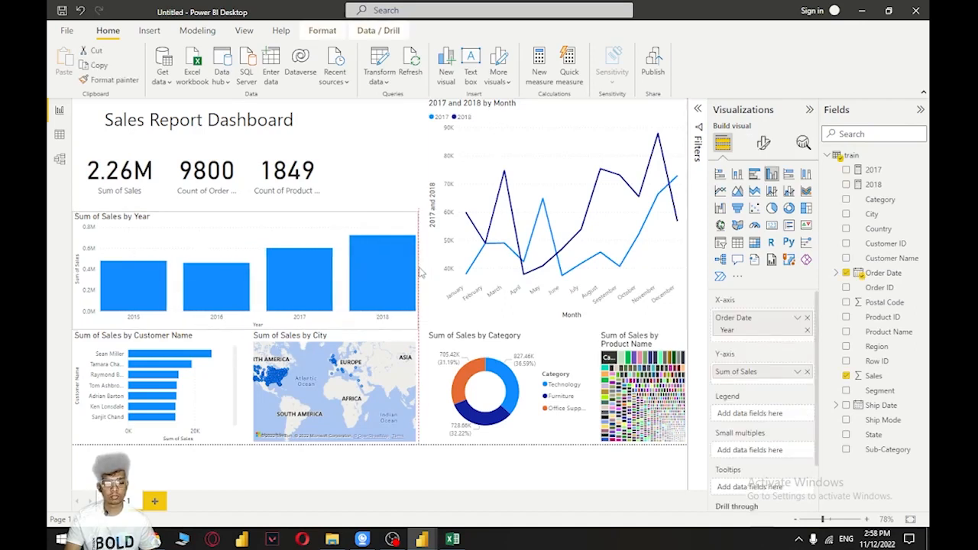
{"action": "left_click", "coordinate": [386, 153]}
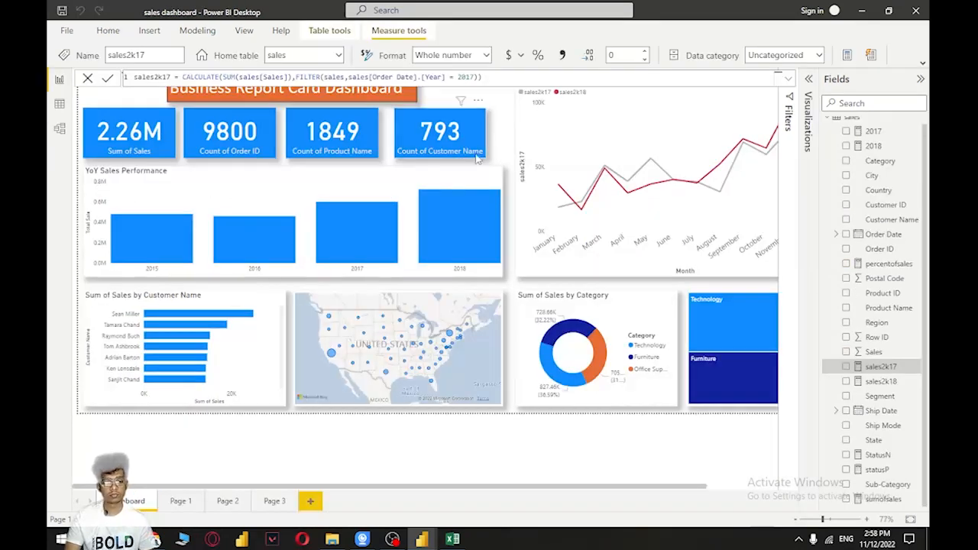
{"action": "left_click", "coordinate": [448, 162]}
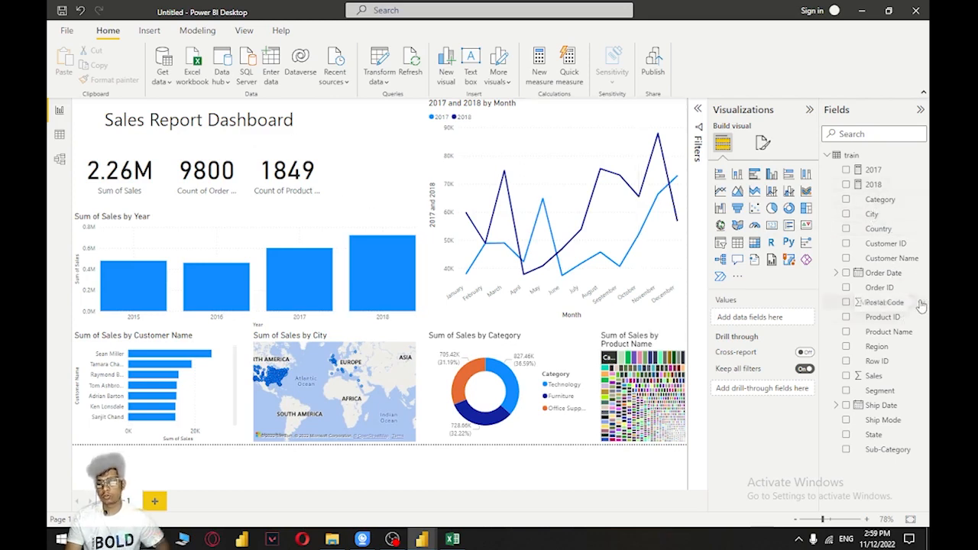
Create a Customer Name card, shrink it, and line it up beside the product count card
{"action": "left_click_drag", "start_coordinate": [891, 259], "coordinate": [378, 161]}
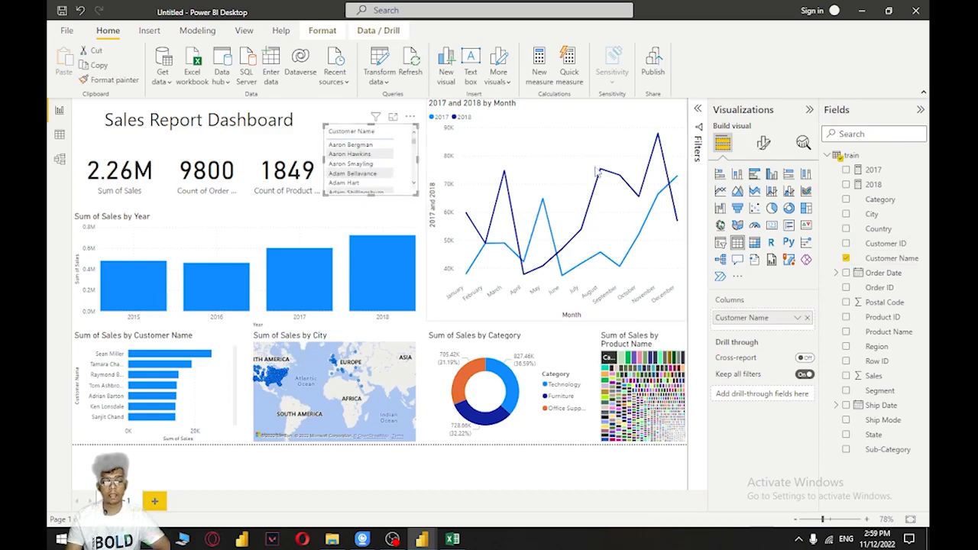
{"action": "left_click", "coordinate": [771, 225]}
{"action": "left_click_drag", "start_coordinate": [325, 126], "coordinate": [343, 149]}
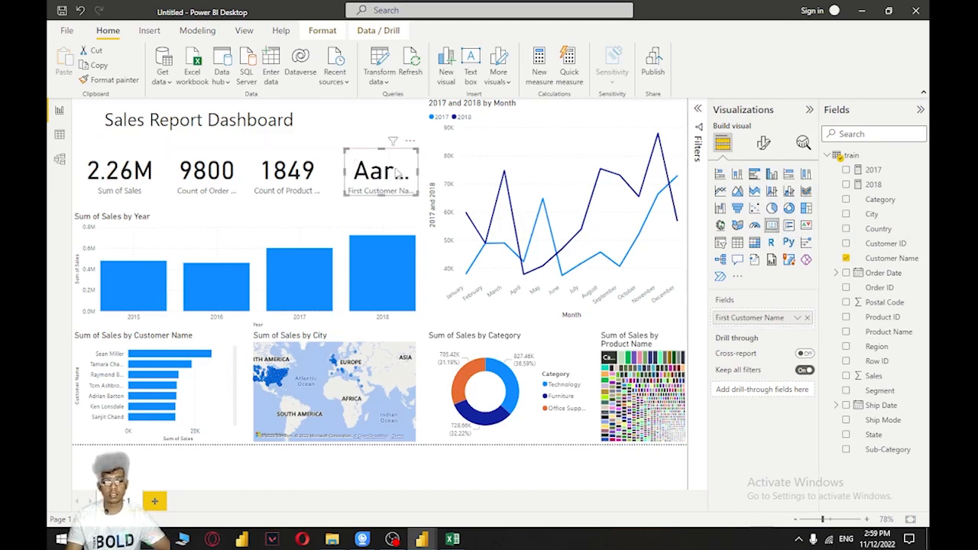
{"action": "left_click_drag", "start_coordinate": [396, 174], "coordinate": [386, 173]}
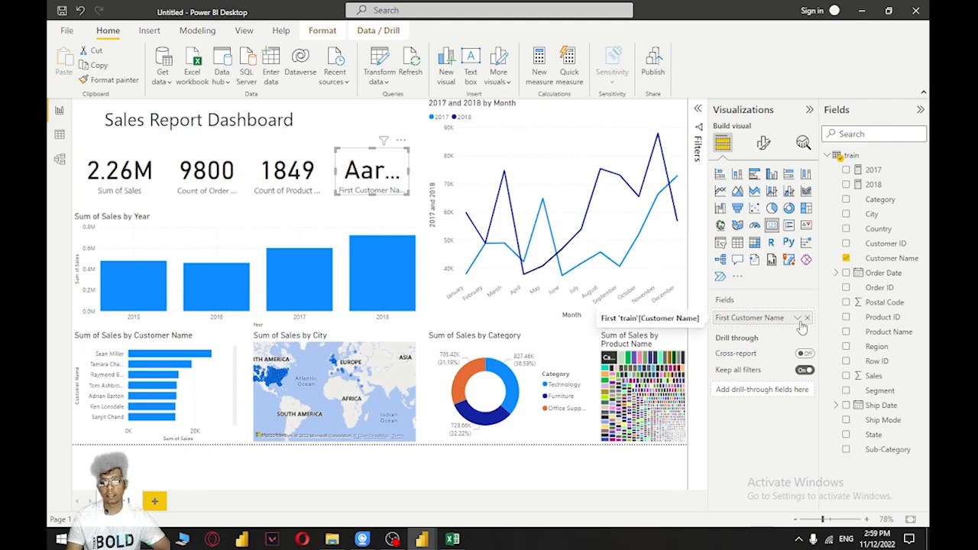
Set the Customer Name card's aggregation to Count (Distinct)
{"action": "left_click", "coordinate": [797, 318]}
{"action": "left_click", "coordinate": [853, 382]}
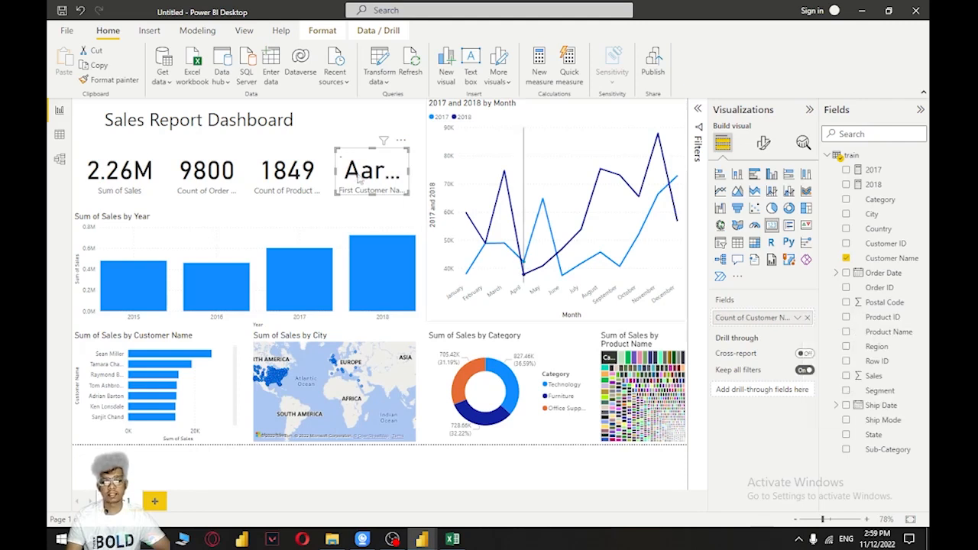
{"action": "left_click", "coordinate": [328, 122]}
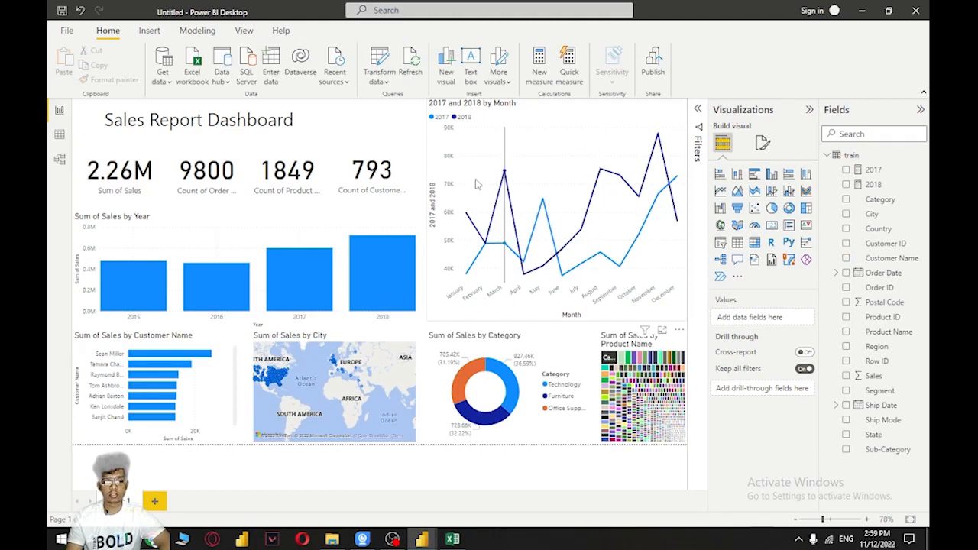
Collapse the Fields and Visualizations panes to enlarge the view of the report page
{"action": "left_click", "coordinate": [920, 109]}
{"action": "left_click", "coordinate": [902, 110]}
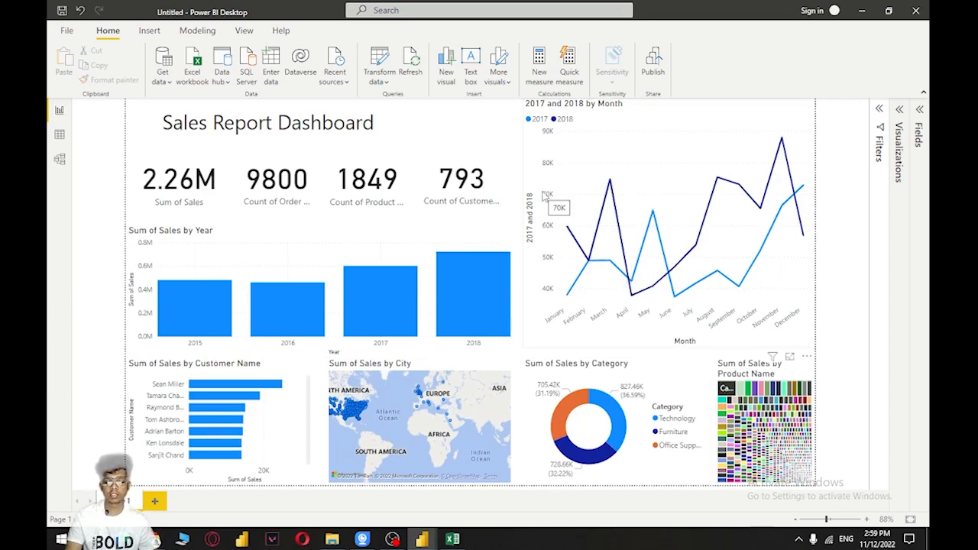
{"action": "left_click", "coordinate": [776, 397]}
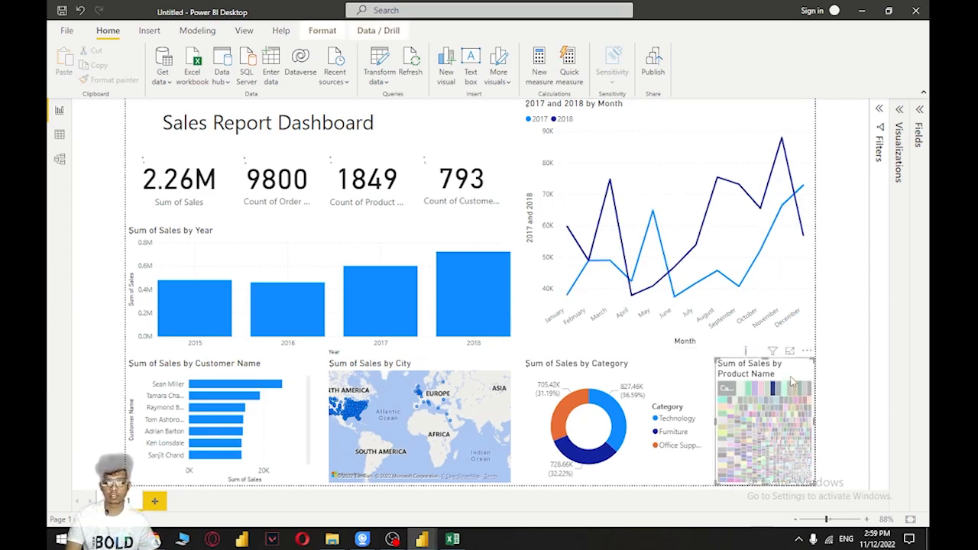
{"action": "left_click", "coordinate": [785, 390]}
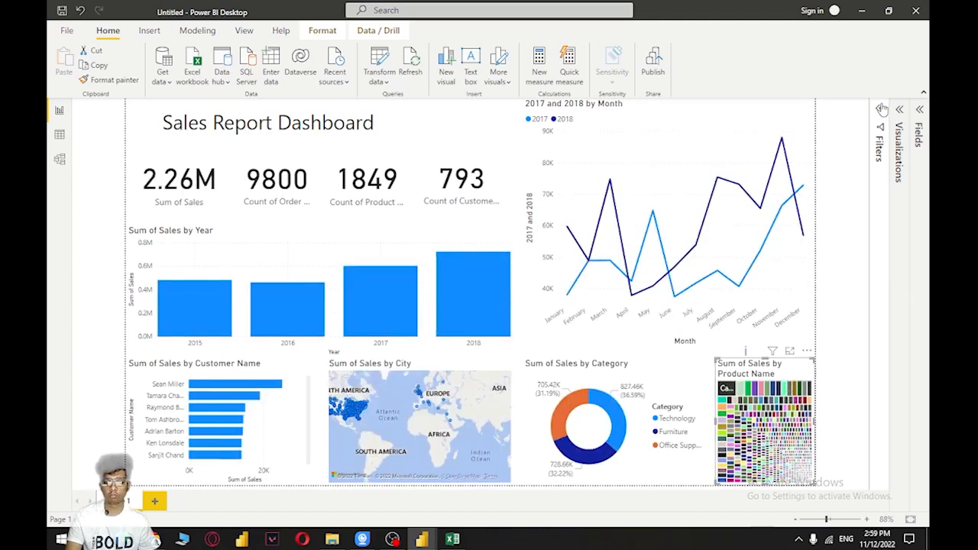
Switch the Customer Name filter on the customer sales bar chart to Top N, showing the top 5 items
{"action": "left_click", "coordinate": [287, 406]}
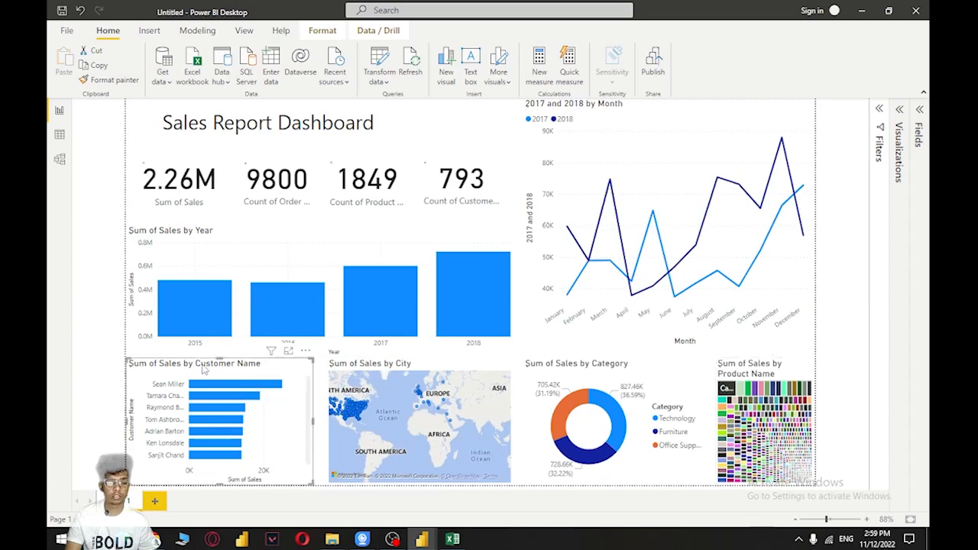
{"action": "left_click", "coordinate": [882, 112]}
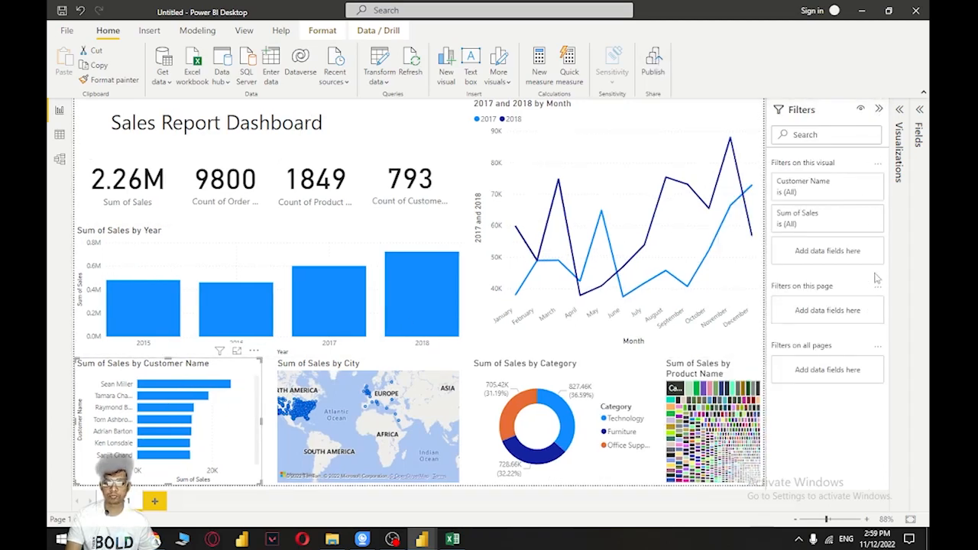
{"action": "left_click", "coordinate": [860, 184]}
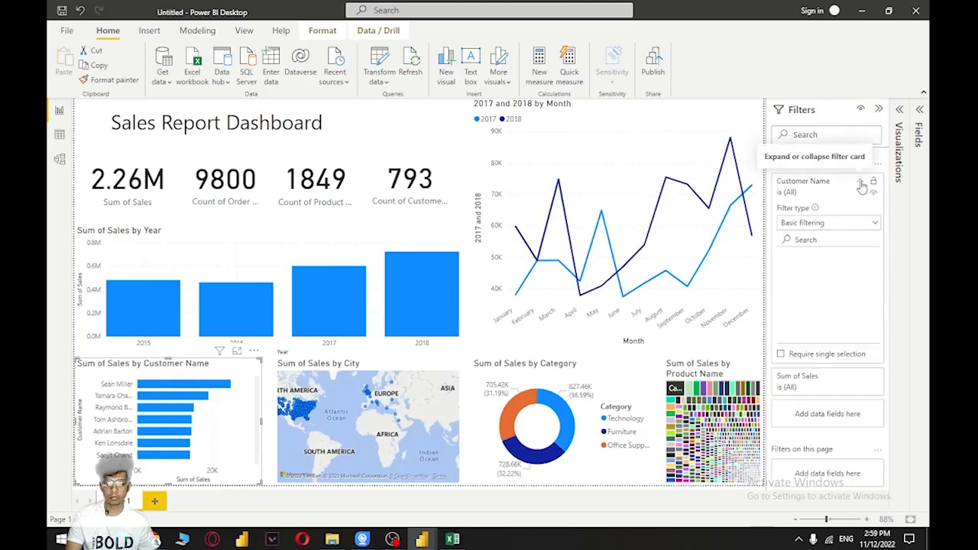
{"action": "left_click", "coordinate": [821, 227]}
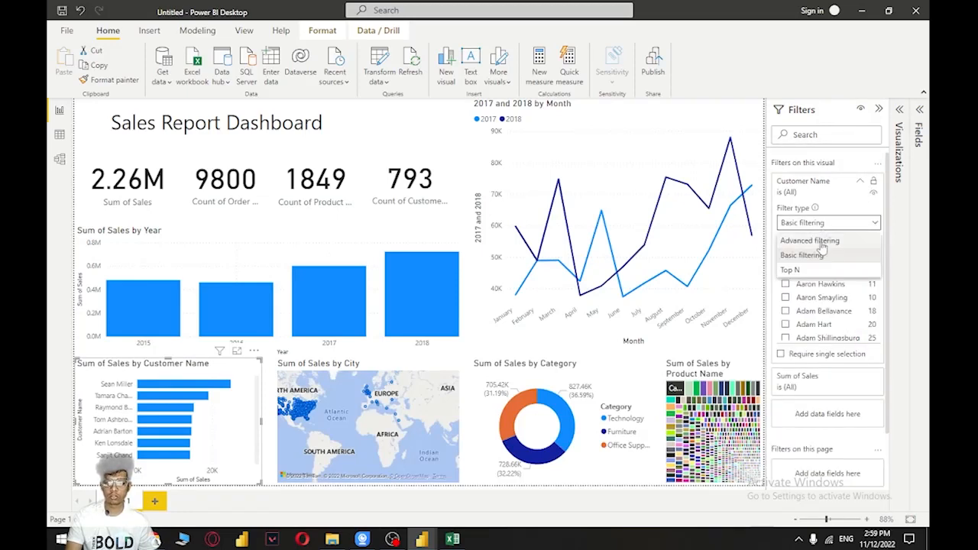
{"action": "left_click", "coordinate": [809, 268]}
{"action": "left_click", "coordinate": [861, 254]}
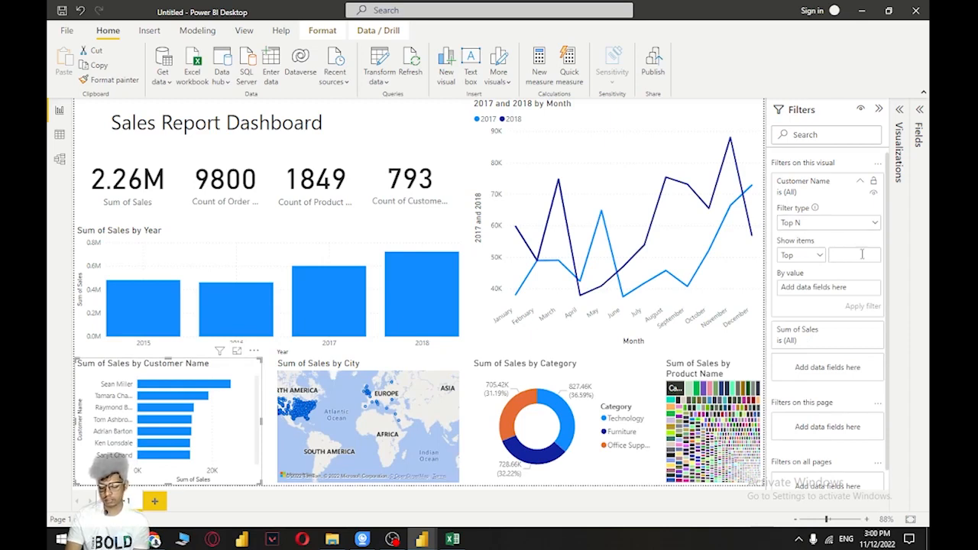
{"action": "type", "text": "5"}
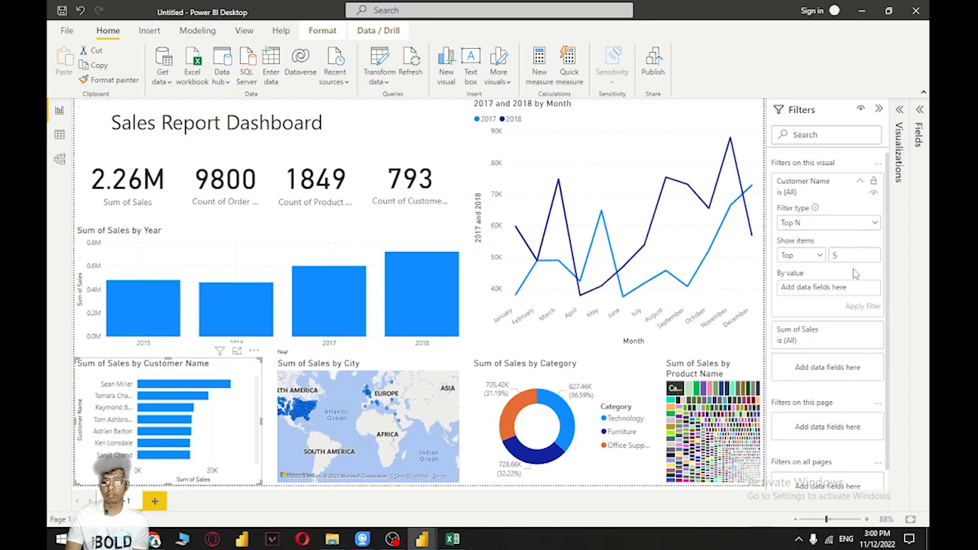
Rank the bar chart's Customer Name filter by Sum of Sales, apply it, and enlarge the report page view
{"action": "left_click", "coordinate": [920, 111]}
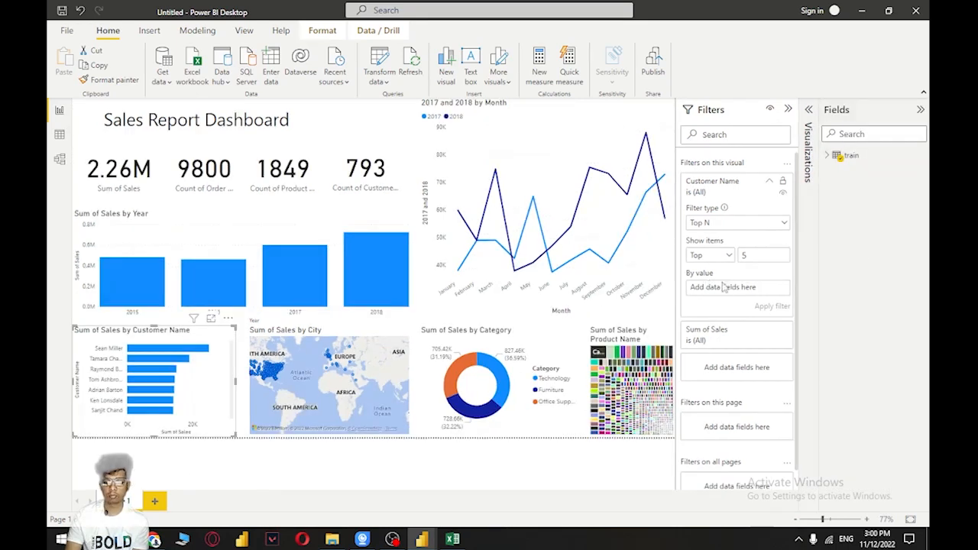
{"action": "left_click", "coordinate": [826, 155]}
{"action": "left_click_drag", "start_coordinate": [873, 375], "coordinate": [750, 294]}
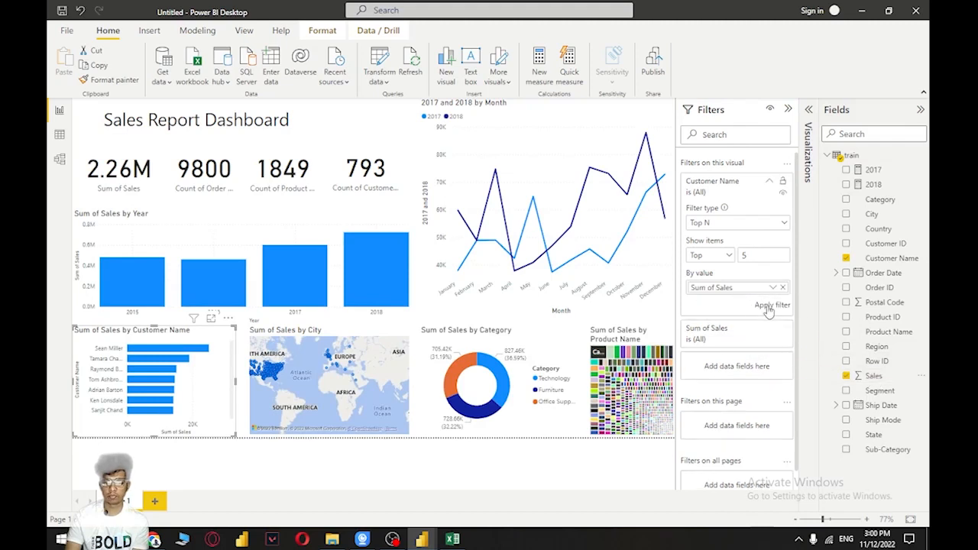
{"action": "left_click", "coordinate": [772, 305]}
{"action": "left_click", "coordinate": [788, 111]}
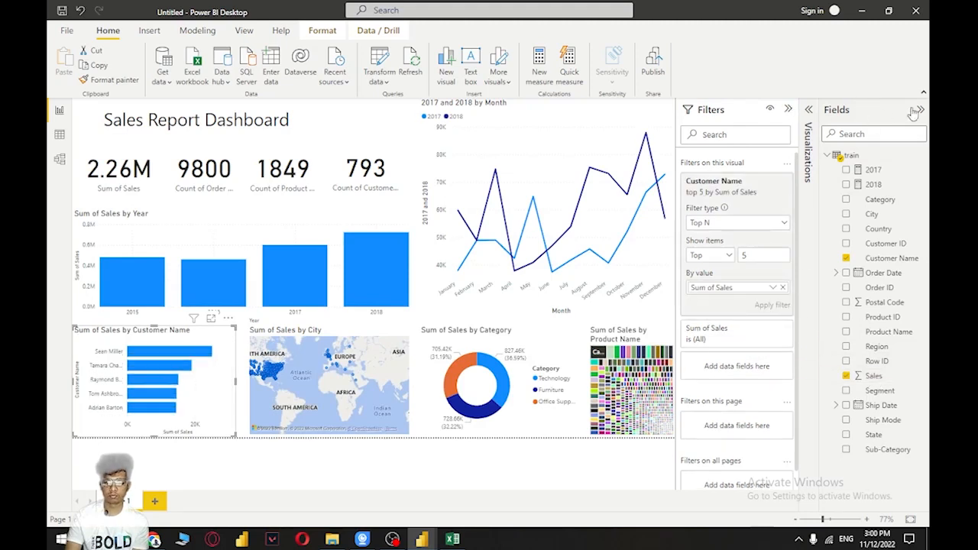
{"action": "left_click", "coordinate": [921, 111]}
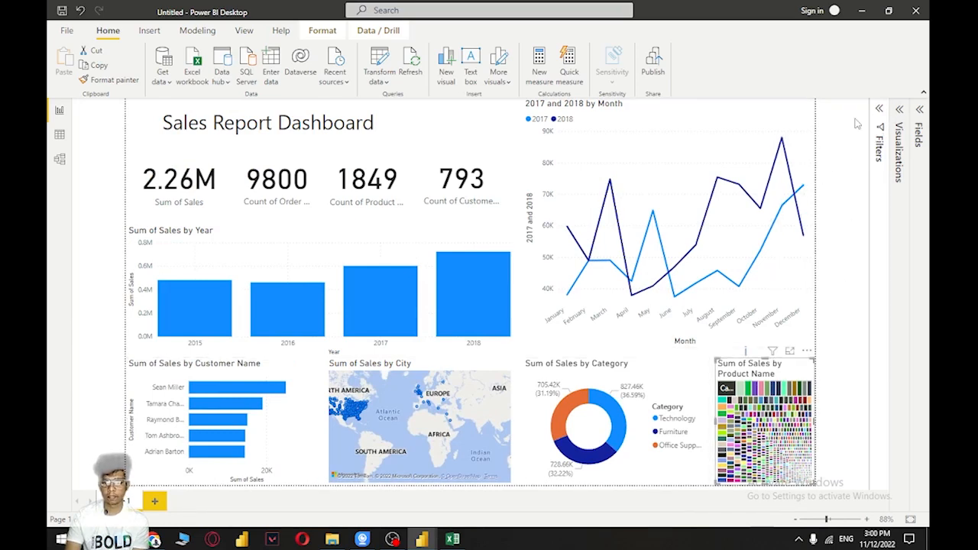
Switch the Product Name filter on the product sales treemap to Top N, showing the top 5 items
{"action": "left_click", "coordinate": [879, 111]}
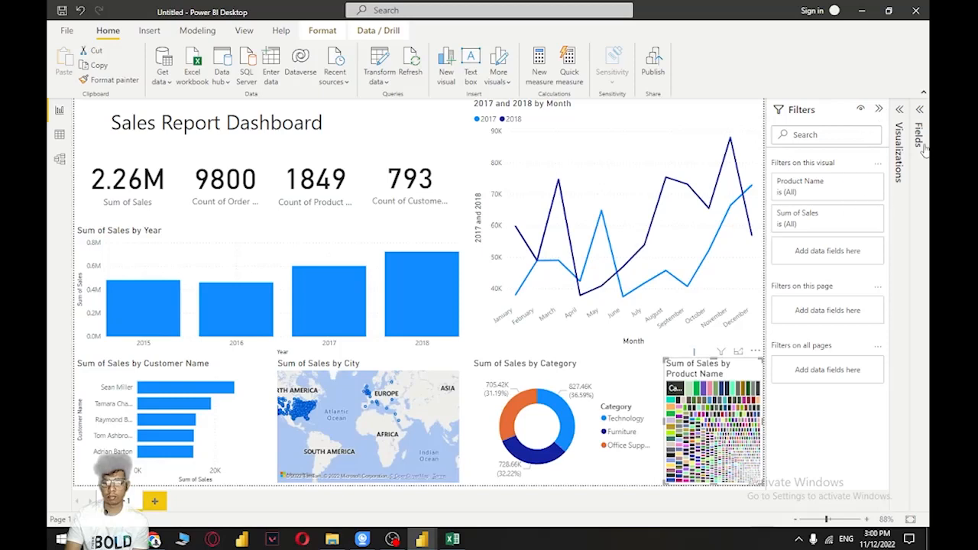
{"action": "left_click", "coordinate": [918, 114]}
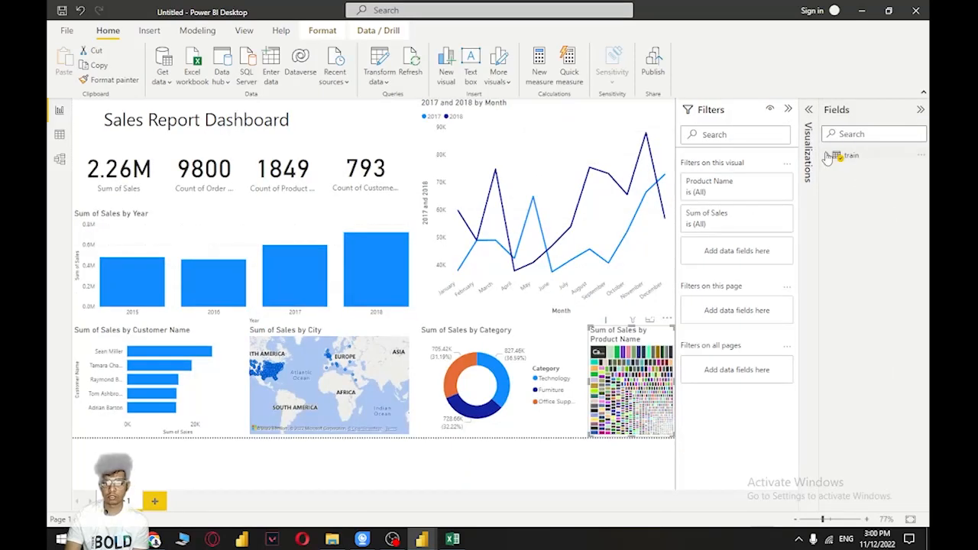
{"action": "left_click", "coordinate": [827, 156]}
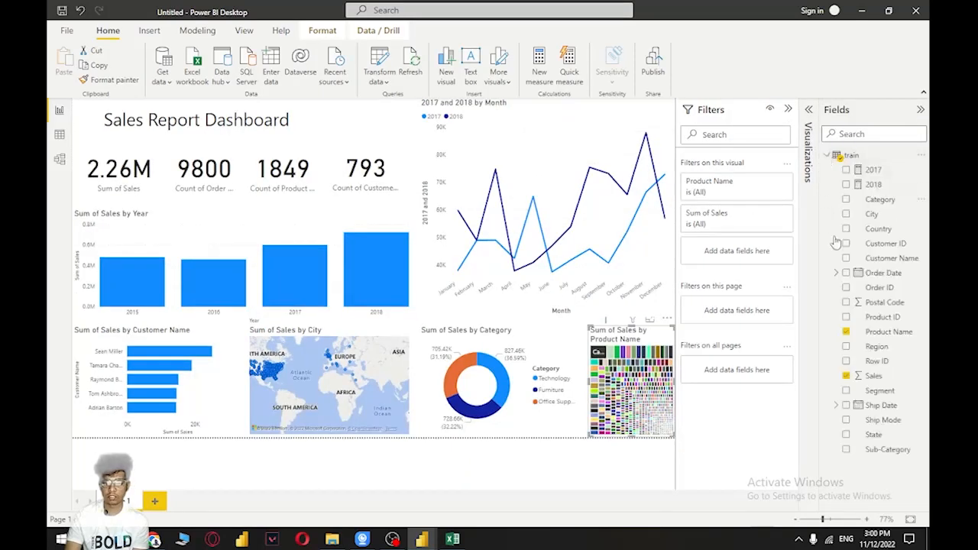
{"action": "left_click", "coordinate": [769, 183]}
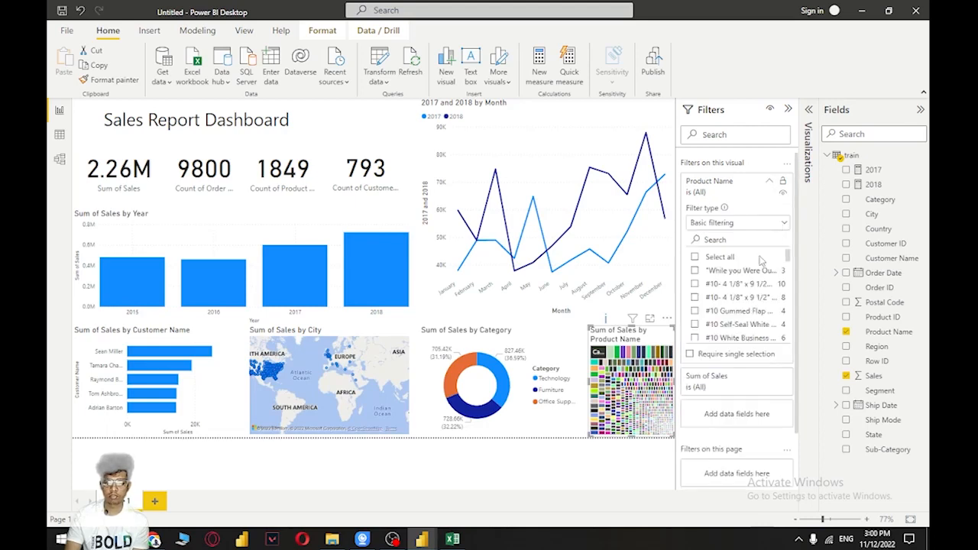
{"action": "left_click", "coordinate": [756, 222]}
{"action": "left_click", "coordinate": [732, 275]}
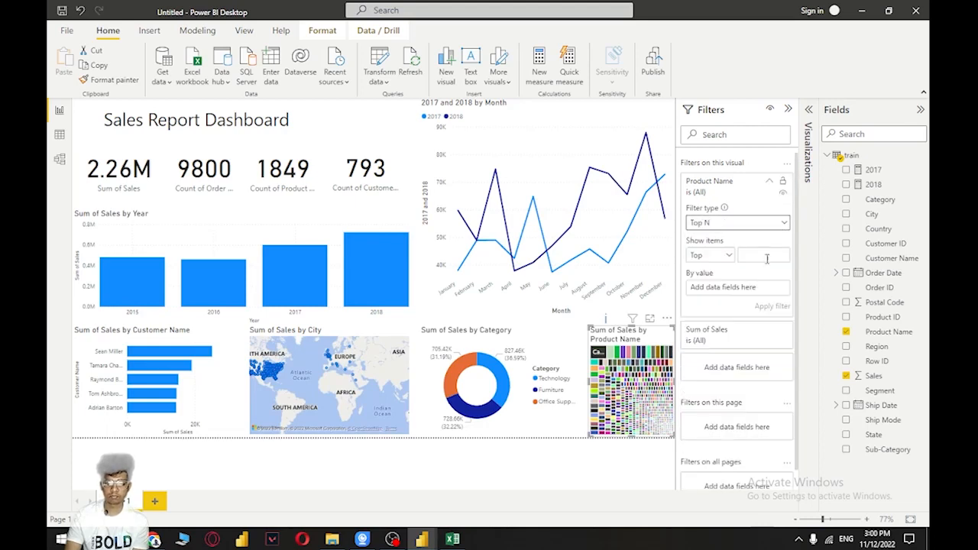
{"action": "left_click", "coordinate": [739, 260]}
{"action": "type", "text": "5"}
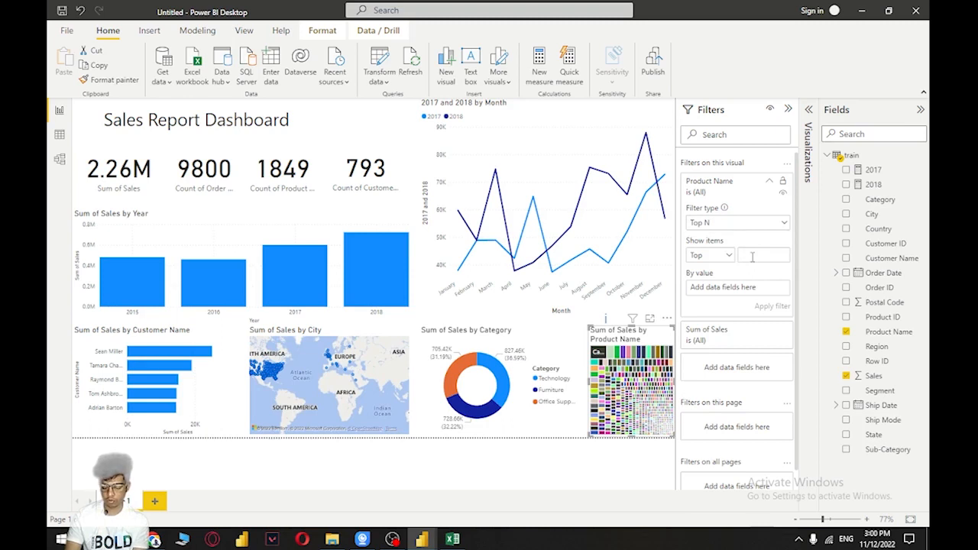
Rank the treemap's Product Name filter by Sum of Sales, apply it, and bring up the visual building options
{"action": "left_click_drag", "start_coordinate": [871, 375], "coordinate": [753, 296]}
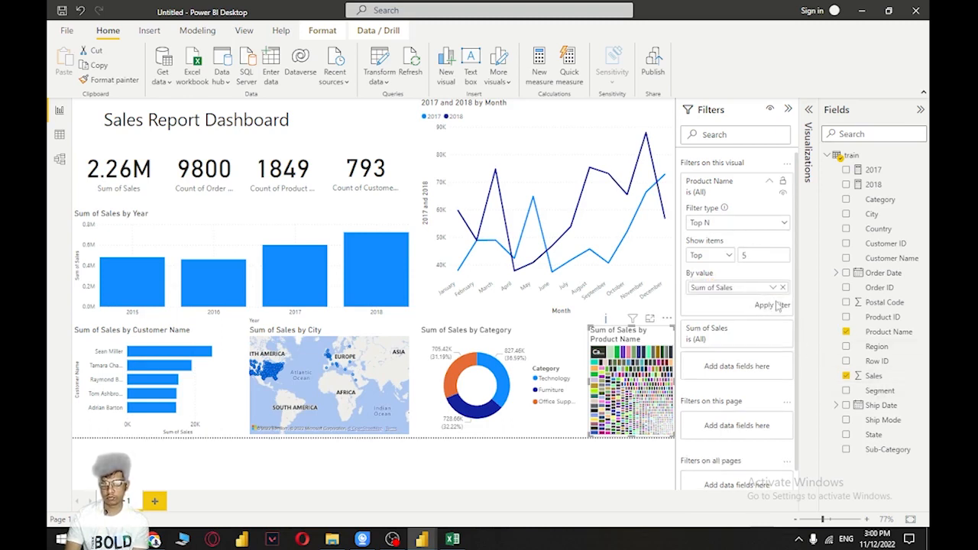
{"action": "left_click", "coordinate": [770, 305]}
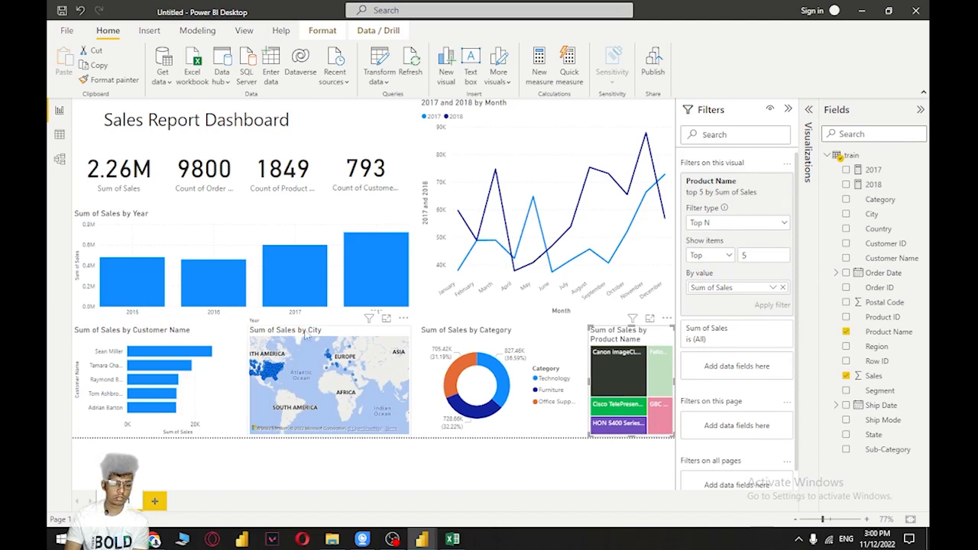
{"action": "left_click", "coordinate": [788, 110]}
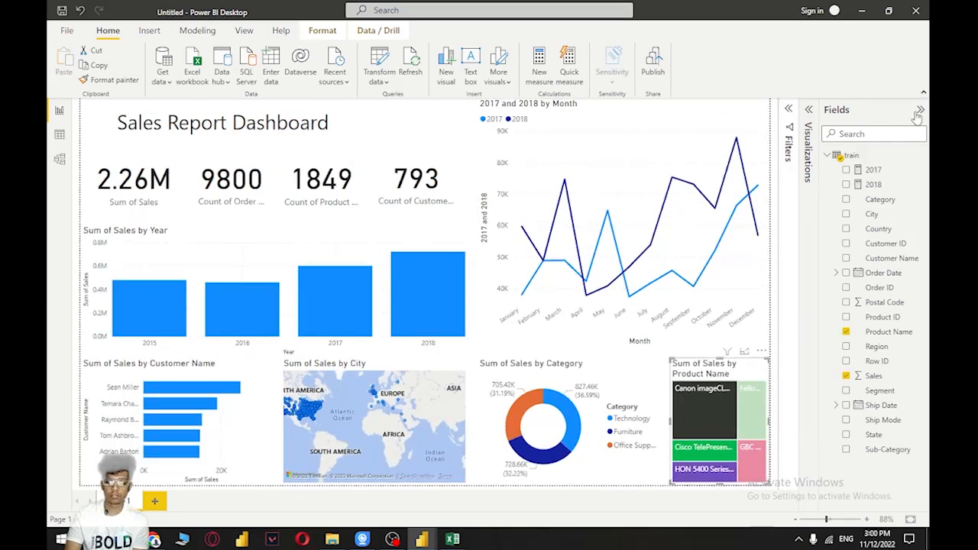
{"action": "left_click", "coordinate": [920, 110]}
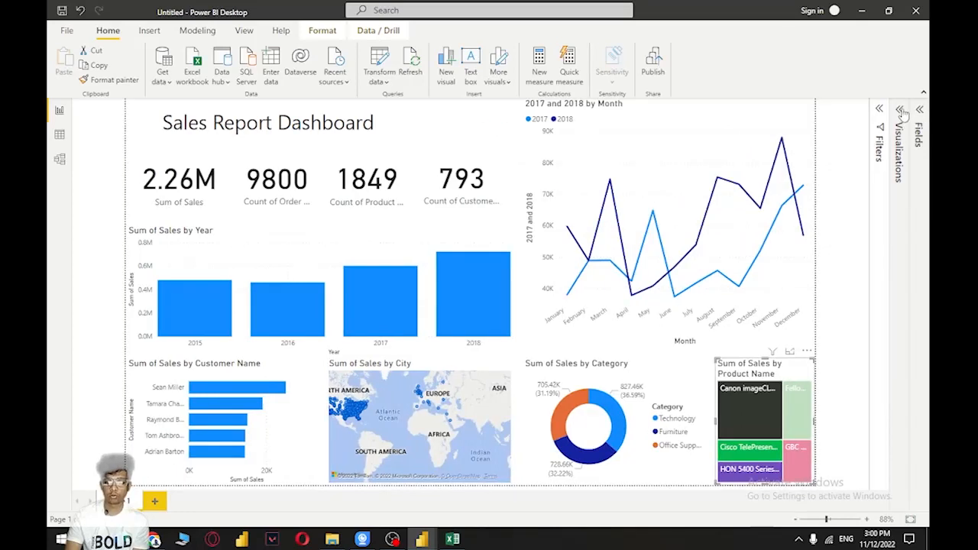
{"action": "left_click", "coordinate": [900, 110]}
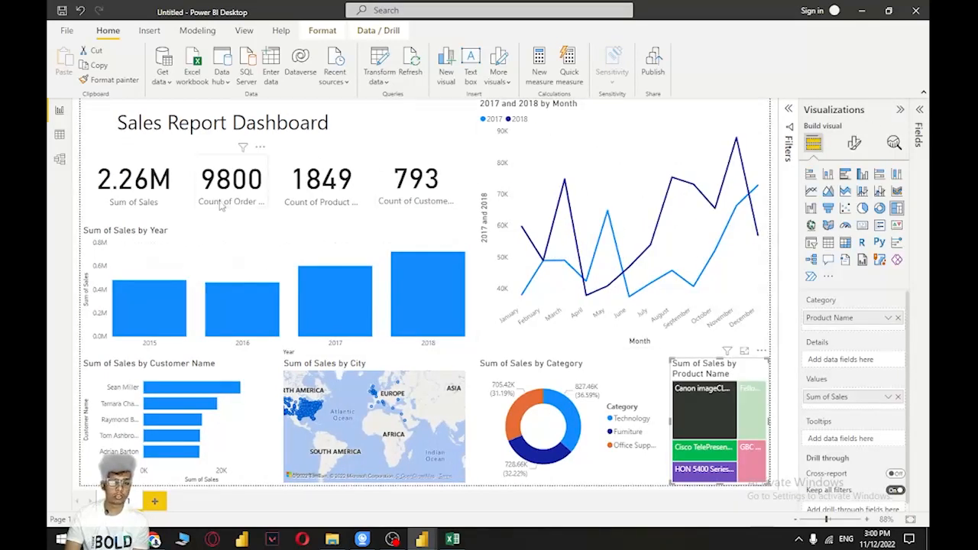
{"action": "left_click", "coordinate": [163, 204]}
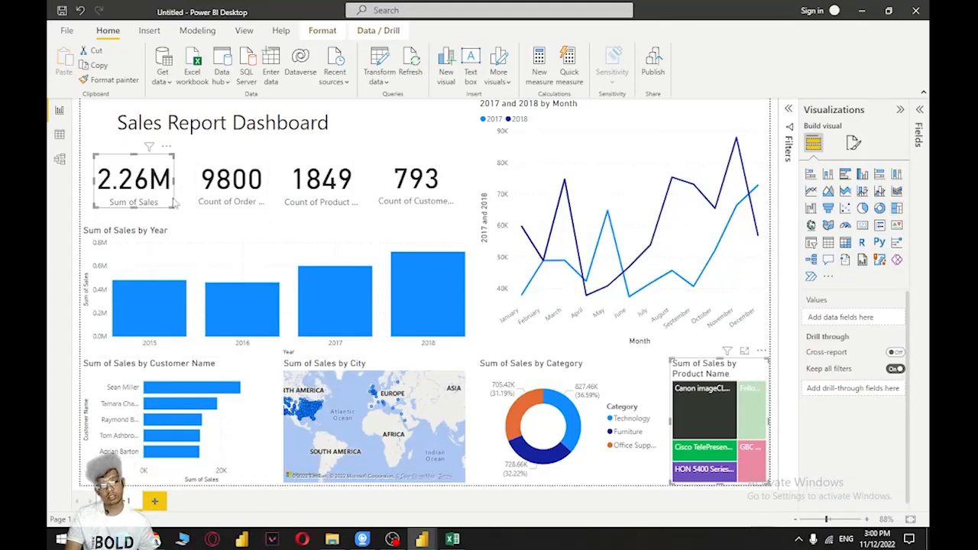
{"action": "left_click", "coordinate": [260, 200], "text": "ctrl"}
{"action": "left_click", "coordinate": [362, 189], "text": "ctrl"}
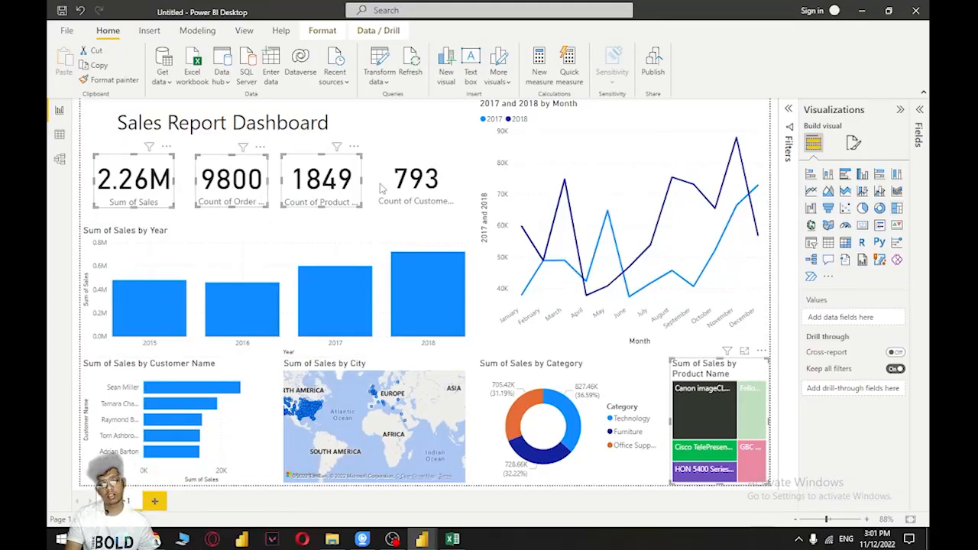
{"action": "left_click", "coordinate": [451, 191], "text": "ctrl"}
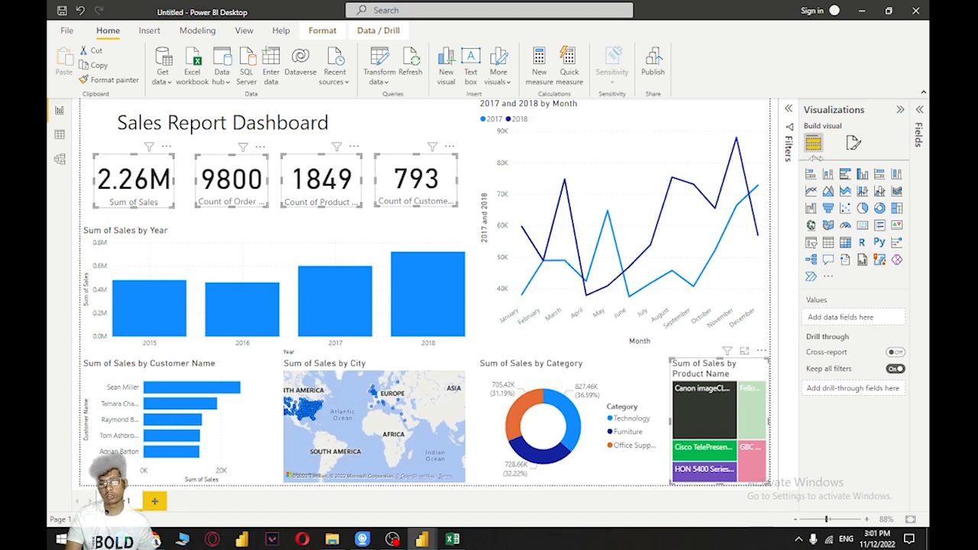
{"action": "left_click", "coordinate": [854, 144]}
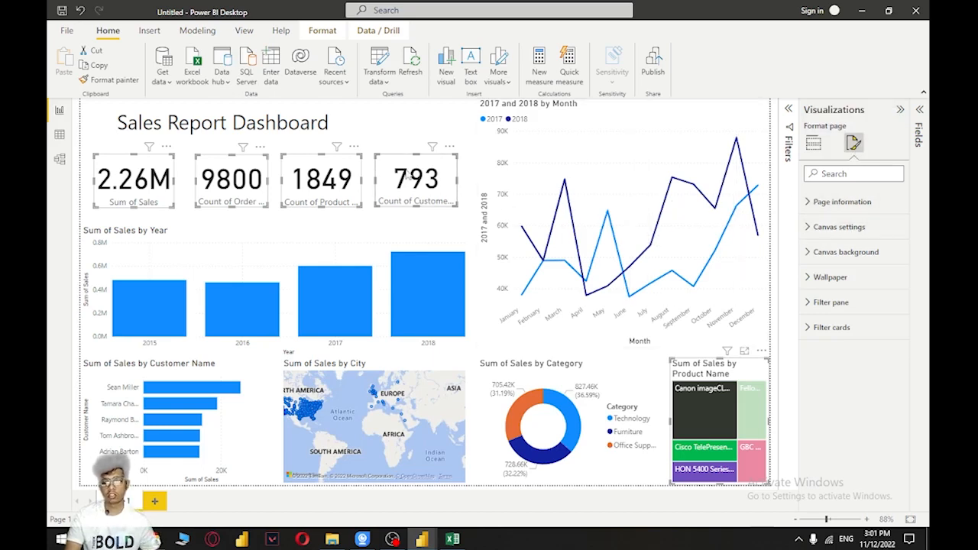
{"action": "left_click", "coordinate": [449, 188]}
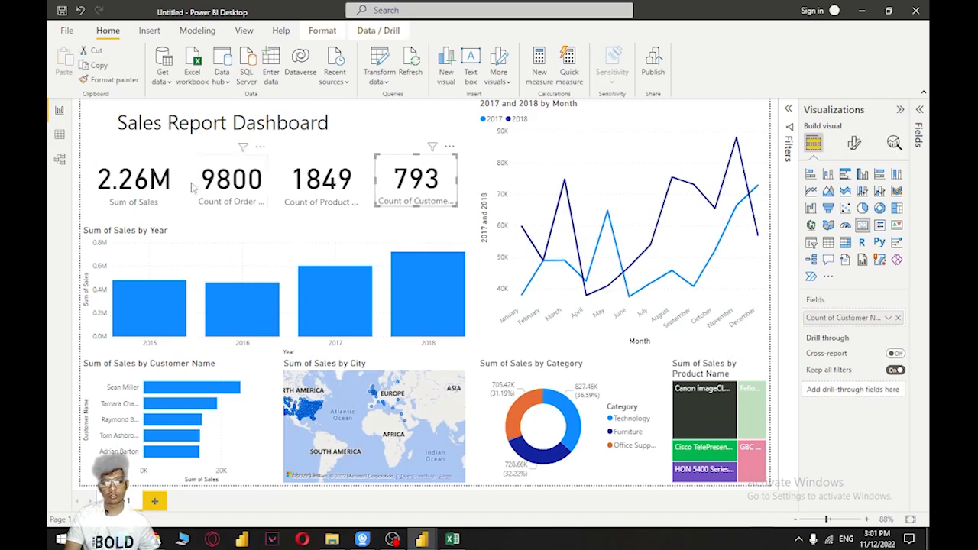
Turn on the shadow effect for the Sum of Sales card and the order count card
{"action": "left_click", "coordinate": [152, 201]}
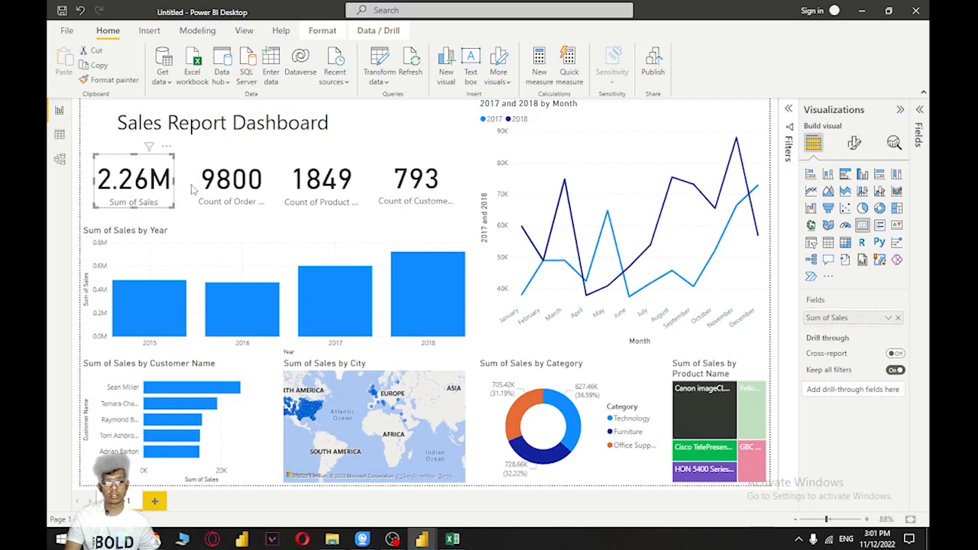
{"action": "left_click", "coordinate": [853, 143]}
{"action": "left_click", "coordinate": [853, 198]}
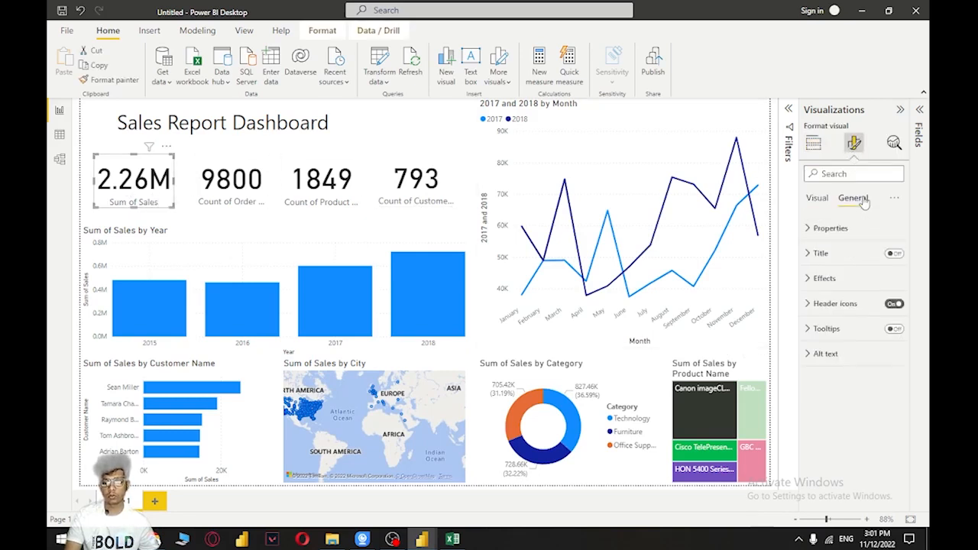
{"action": "left_click", "coordinate": [823, 278]}
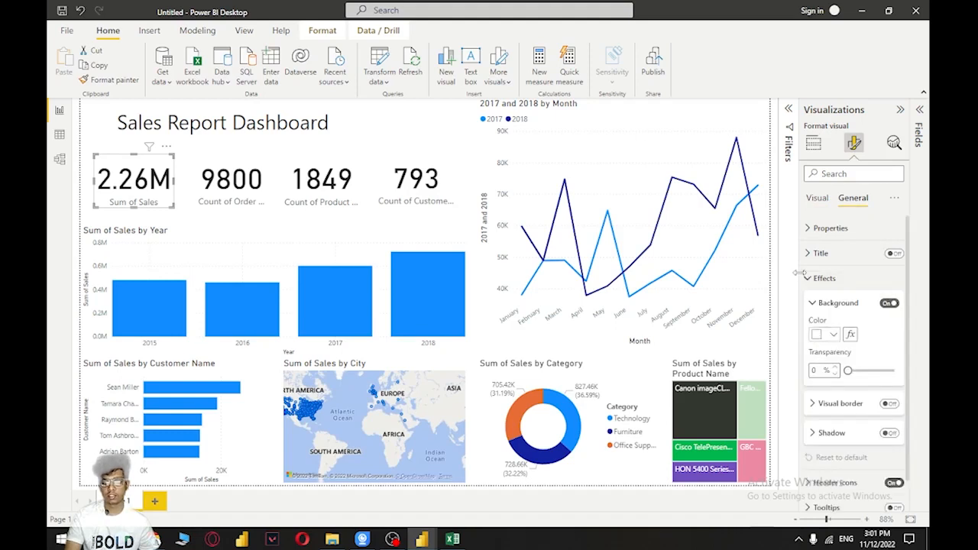
{"action": "scroll", "coordinate": [829, 393], "scroll_direction": "down", "scroll_amount": 1}
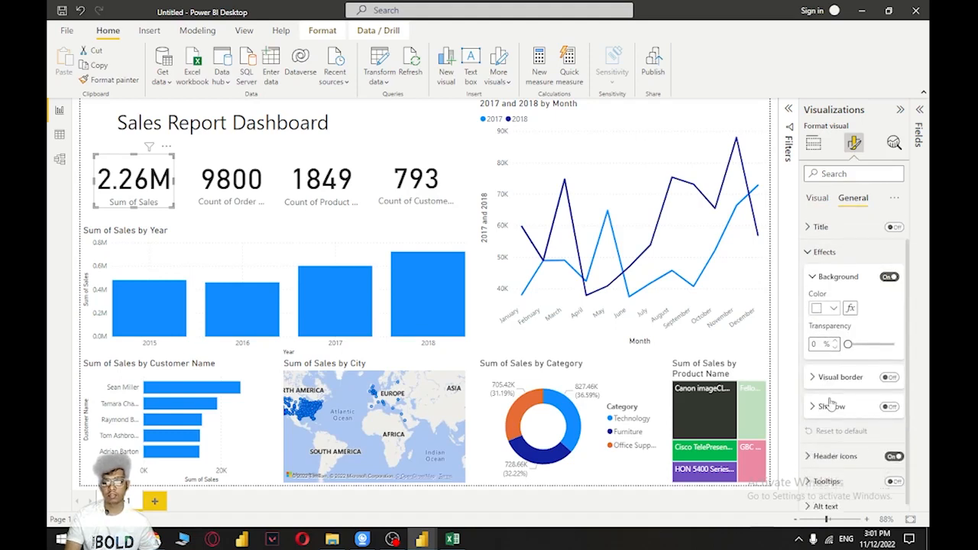
{"action": "left_click", "coordinate": [889, 399]}
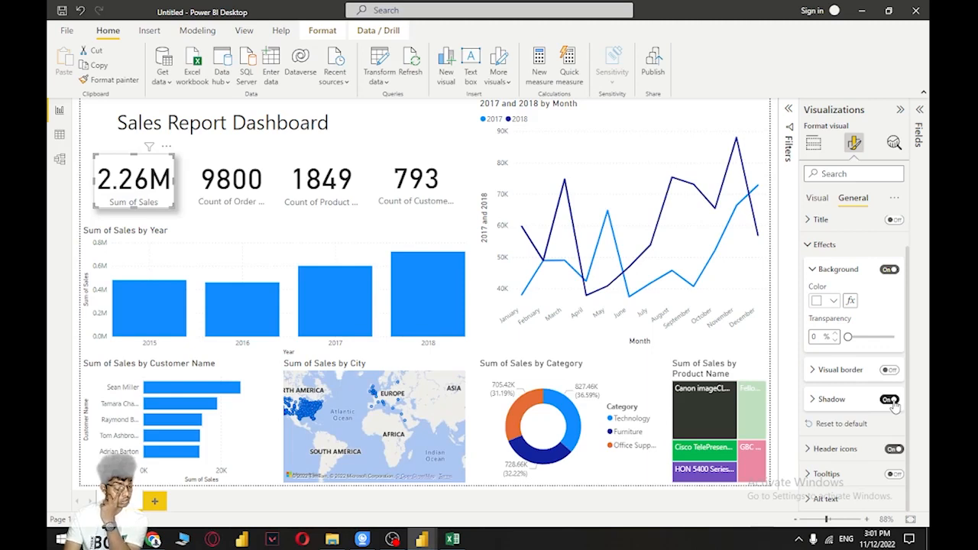
{"action": "left_click", "coordinate": [263, 187]}
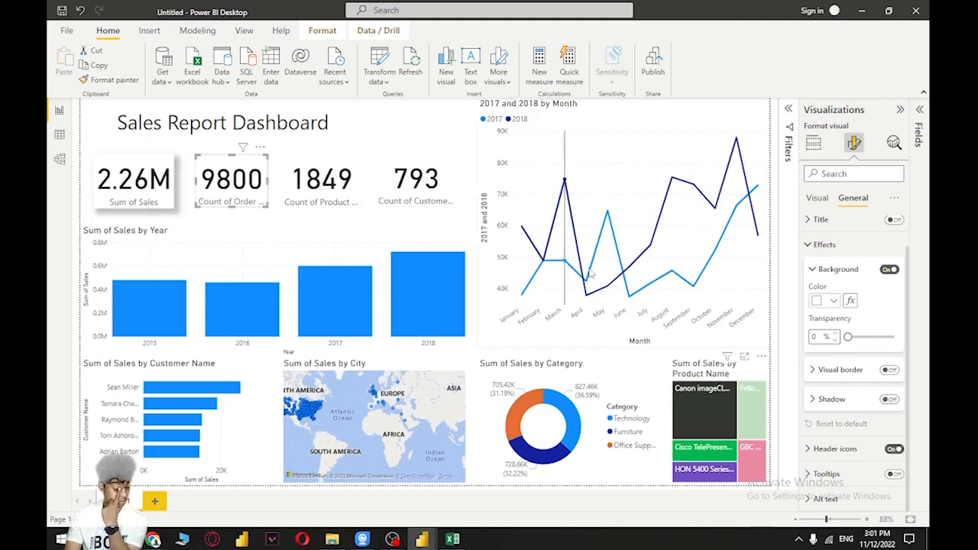
{"action": "left_click", "coordinate": [889, 400]}
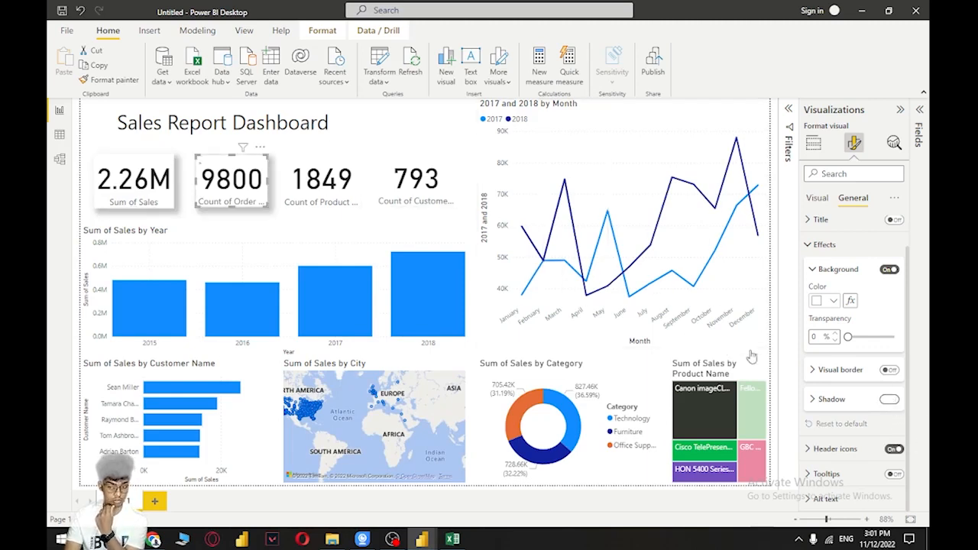
Turn on the shadow effect for the product count card and the customer count card
{"action": "left_click", "coordinate": [359, 191]}
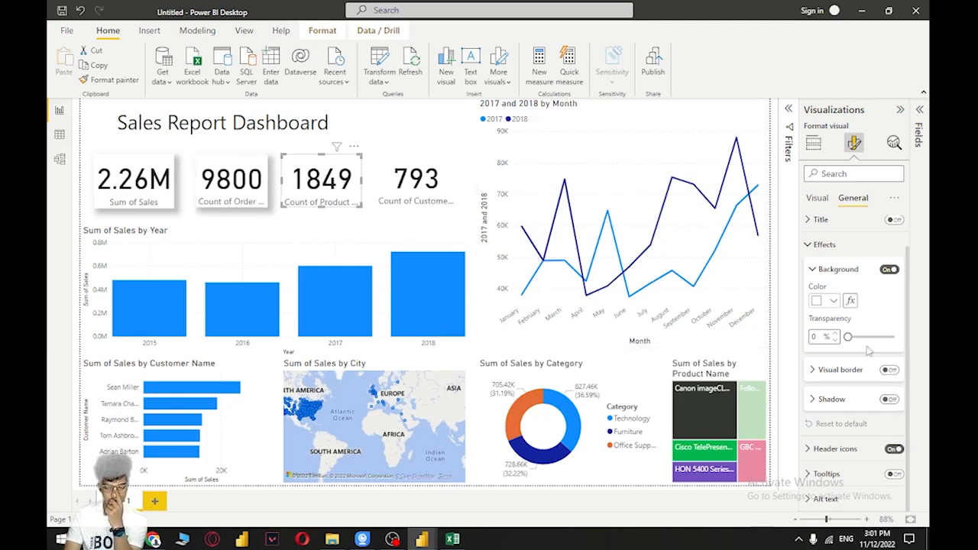
{"action": "left_click", "coordinate": [889, 400]}
{"action": "left_click", "coordinate": [440, 188]}
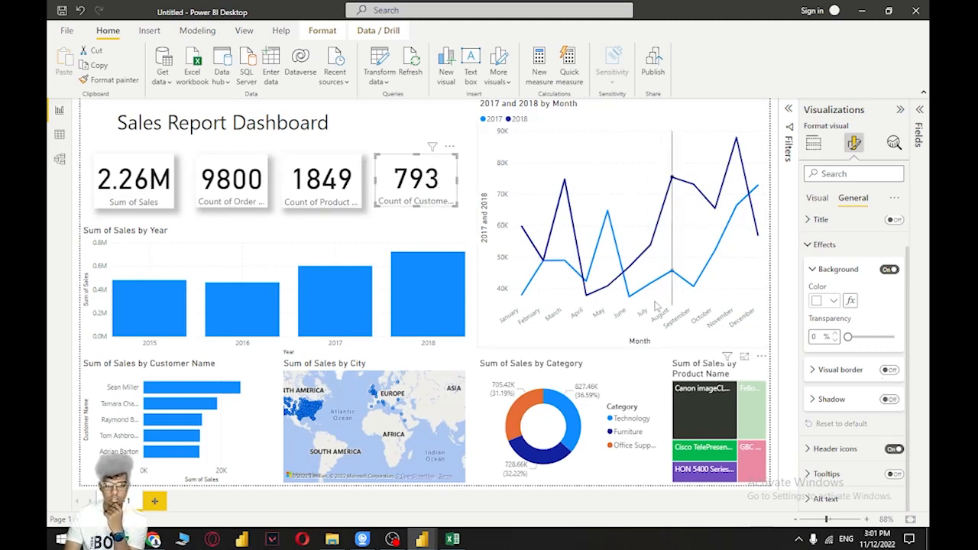
{"action": "left_click", "coordinate": [887, 400]}
Turn on the shadow effect for the yearly sales column chart, the customer bar chart and the city map
{"action": "left_click", "coordinate": [181, 260]}
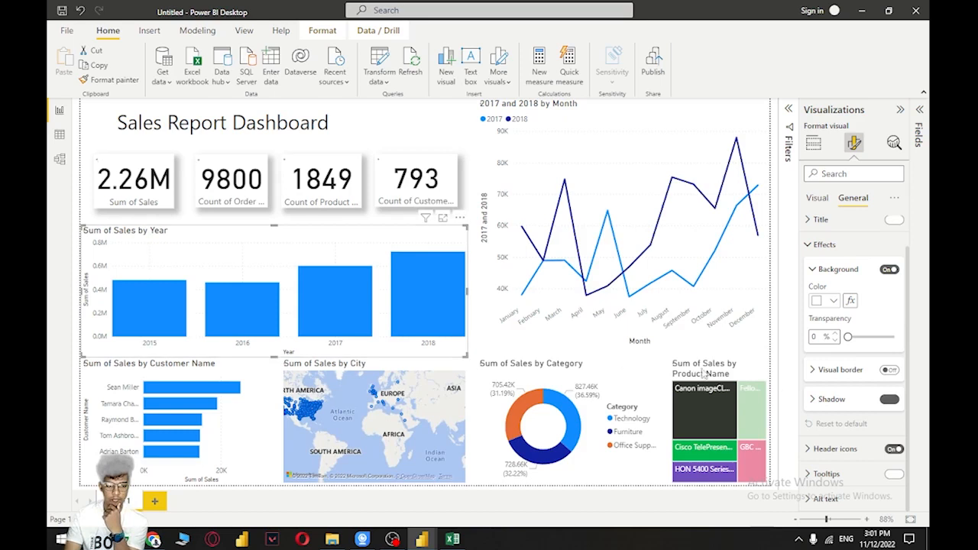
{"action": "left_click", "coordinate": [888, 399]}
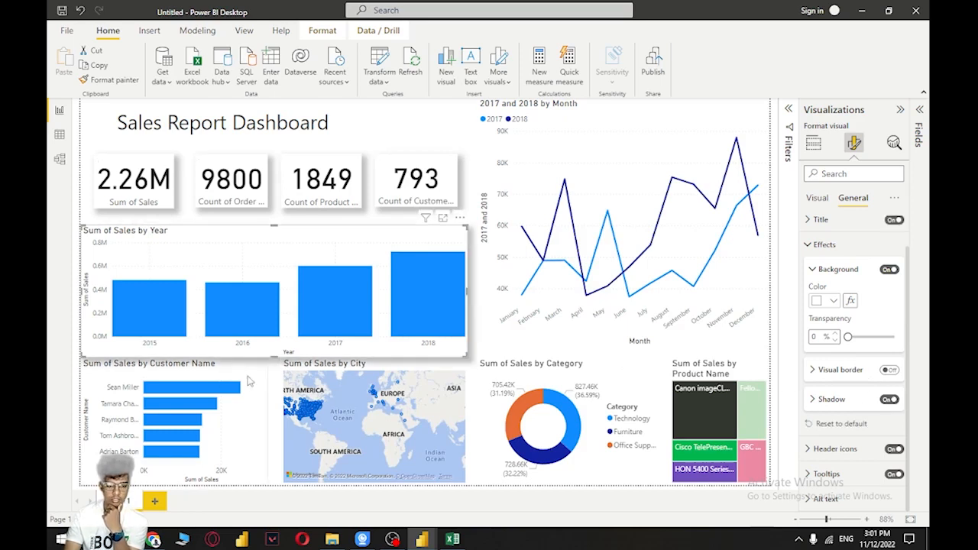
{"action": "left_click", "coordinate": [246, 405]}
{"action": "left_click", "coordinate": [888, 399]}
{"action": "left_click", "coordinate": [457, 403]}
{"action": "left_click", "coordinate": [889, 399]}
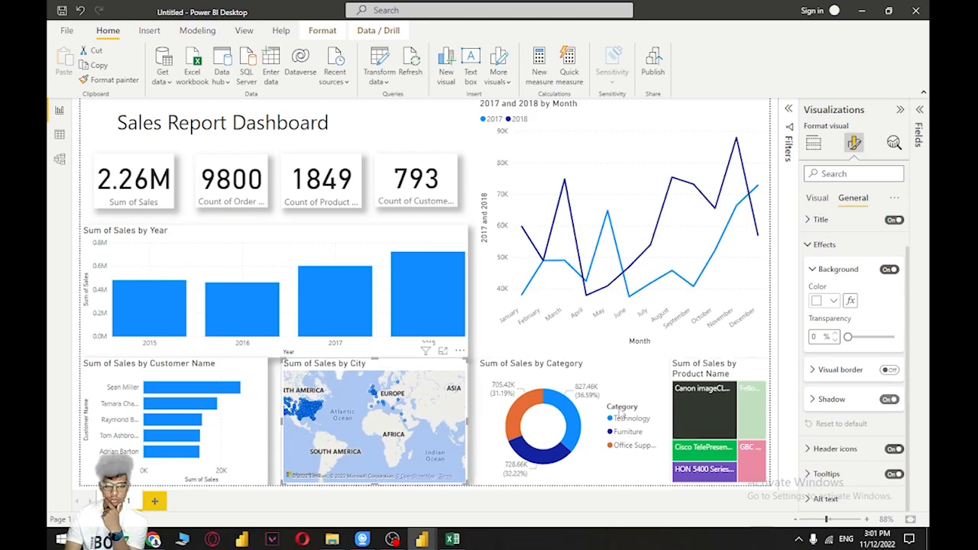
Turn on the shadow effect for the category donut chart, the product treemap and the 2017 and 2018 monthly line chart
{"action": "left_click", "coordinate": [629, 389]}
{"action": "left_click", "coordinate": [889, 399]}
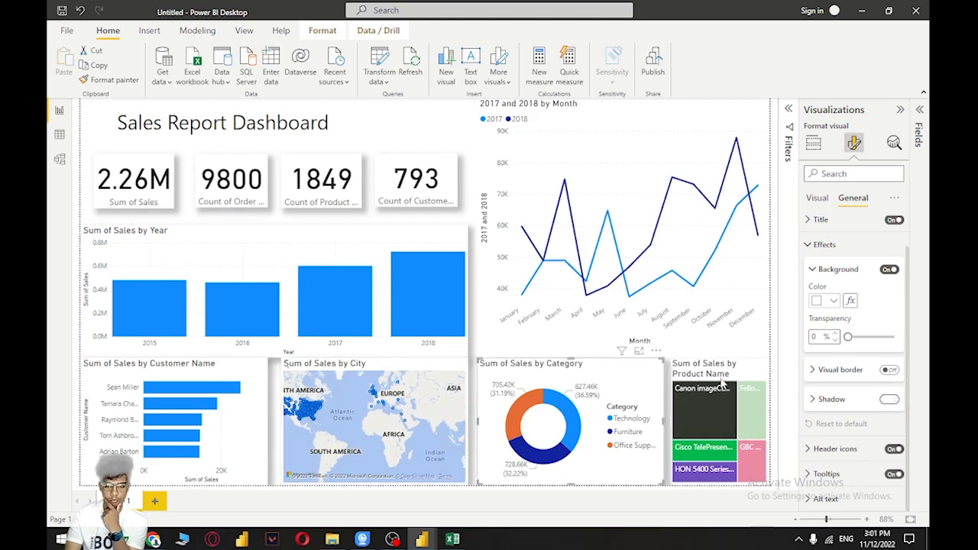
{"action": "left_click", "coordinate": [760, 379]}
{"action": "left_click", "coordinate": [888, 399]}
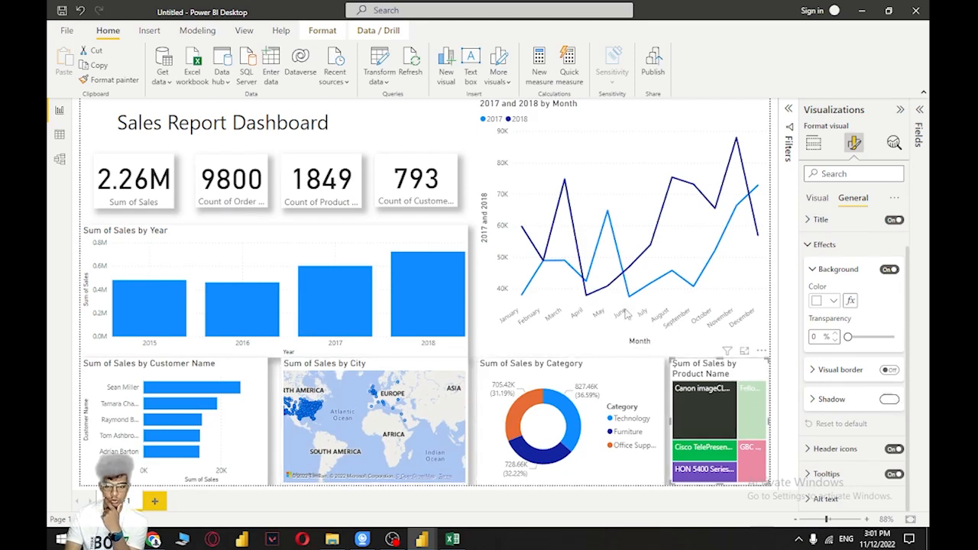
{"action": "left_click", "coordinate": [633, 221]}
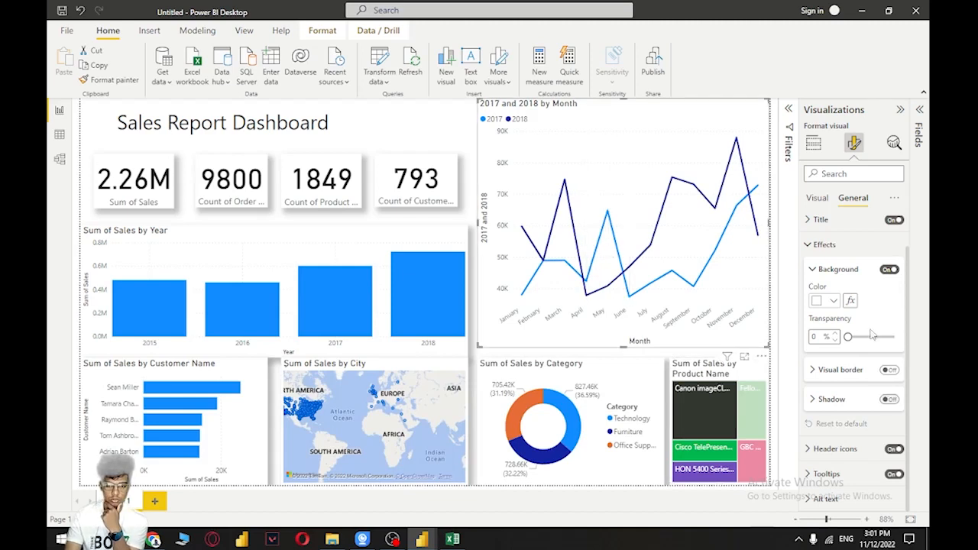
{"action": "left_click", "coordinate": [888, 399]}
Turn on the shadow effect for the Sales Report Dashboard title and move the yearly sales chart up closer to the cards
{"action": "left_click", "coordinate": [367, 155]}
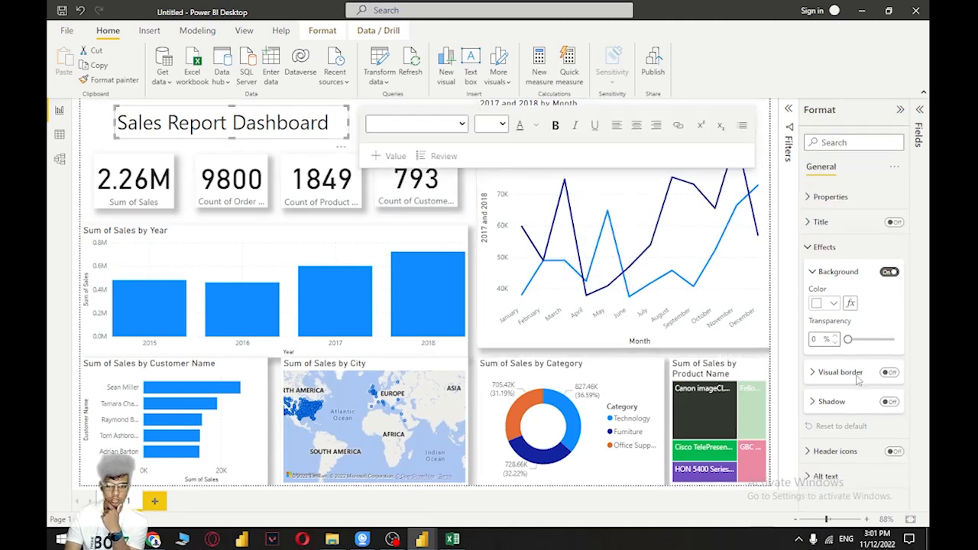
{"action": "left_click", "coordinate": [888, 402]}
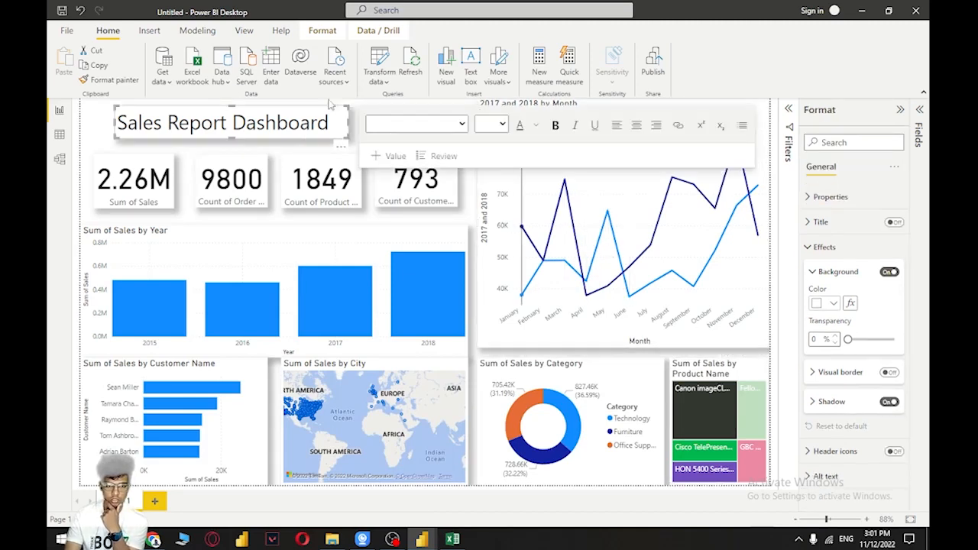
{"action": "left_click", "coordinate": [105, 134]}
{"action": "left_click", "coordinate": [900, 109]}
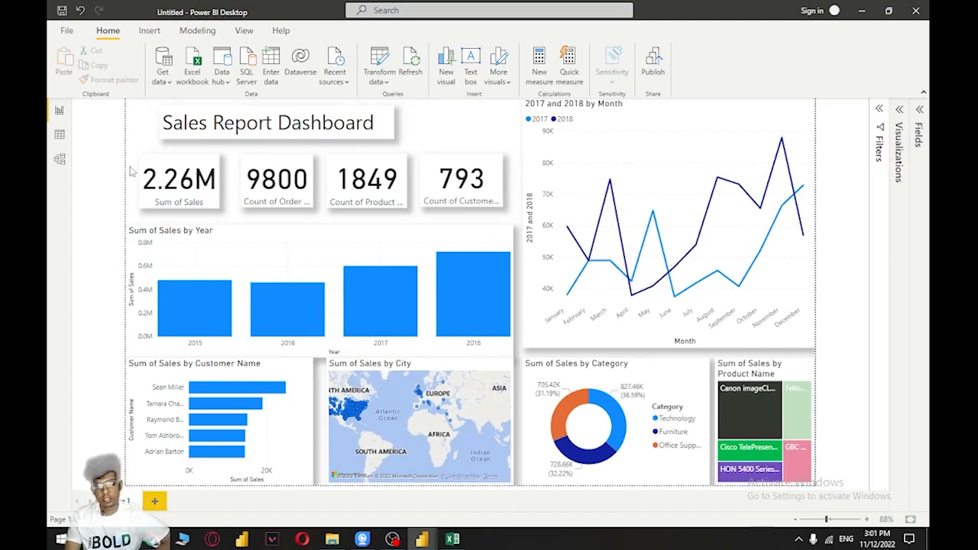
{"action": "left_click_drag", "start_coordinate": [276, 237], "coordinate": [273, 219]}
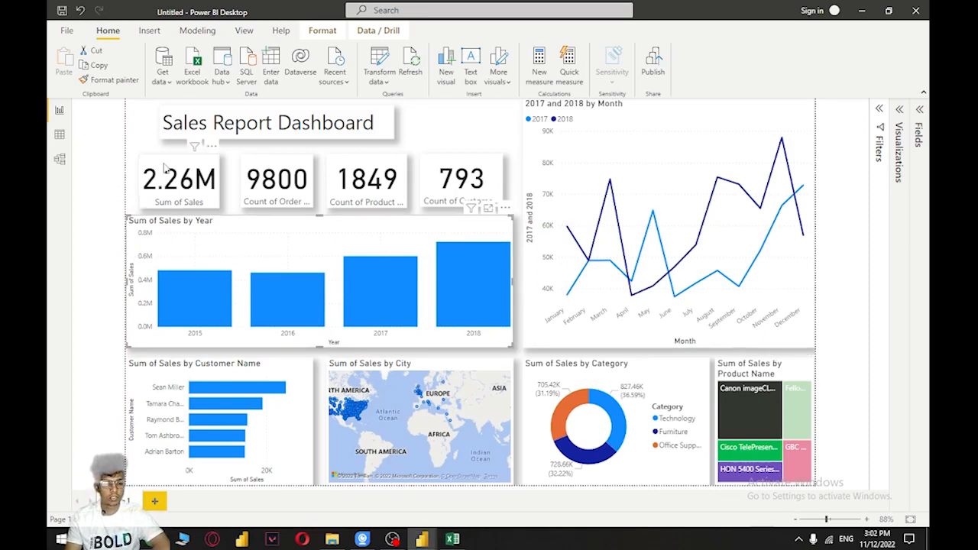
Try to set the dashboard title's text color to orange
{"action": "left_click", "coordinate": [155, 133]}
{"action": "left_click", "coordinate": [172, 131]}
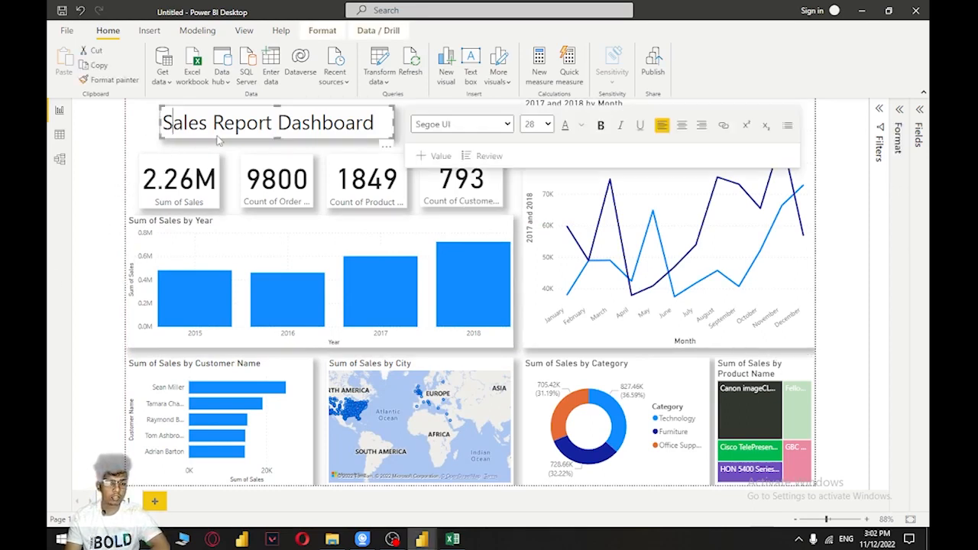
{"action": "left_click", "coordinate": [582, 127]}
{"action": "left_click", "coordinate": [660, 169]}
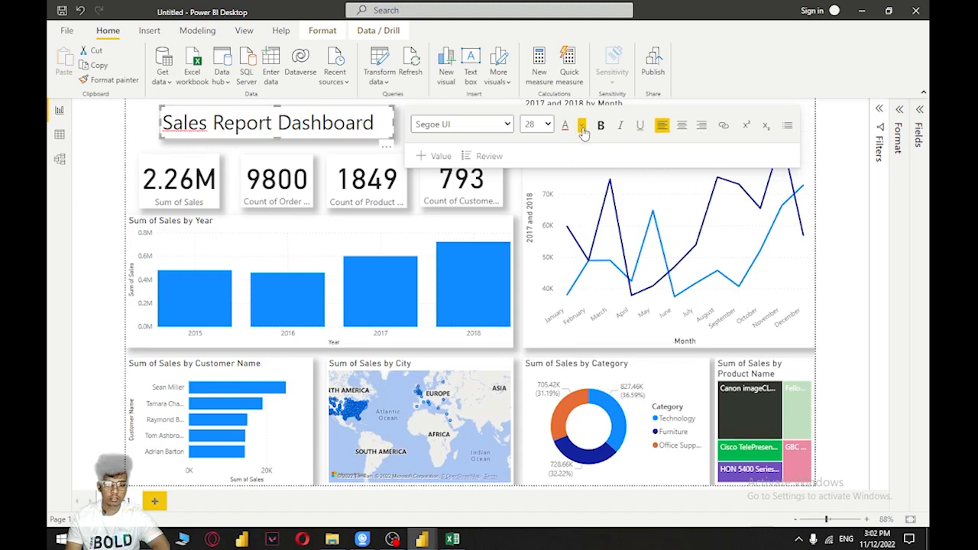
{"action": "left_click", "coordinate": [579, 127]}
{"action": "left_click", "coordinate": [388, 125]}
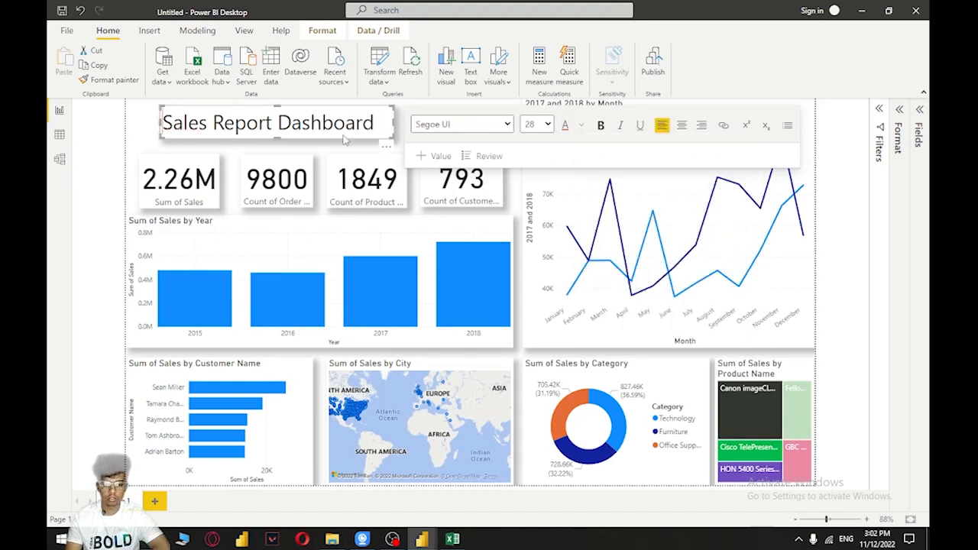
{"action": "left_click", "coordinate": [400, 128]}
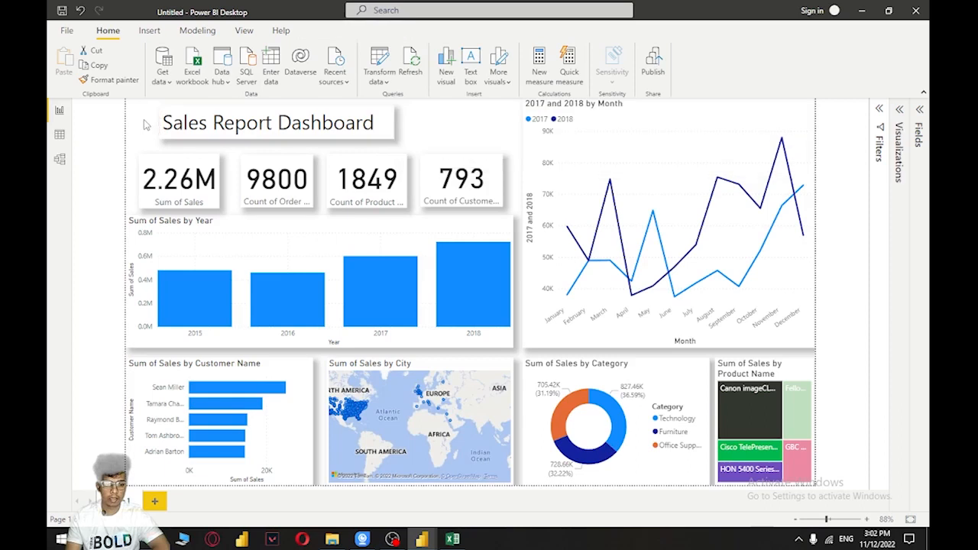
Look through the title text box's format properties for a text color setting
{"action": "left_click", "coordinate": [391, 123]}
{"action": "left_click", "coordinate": [900, 125]}
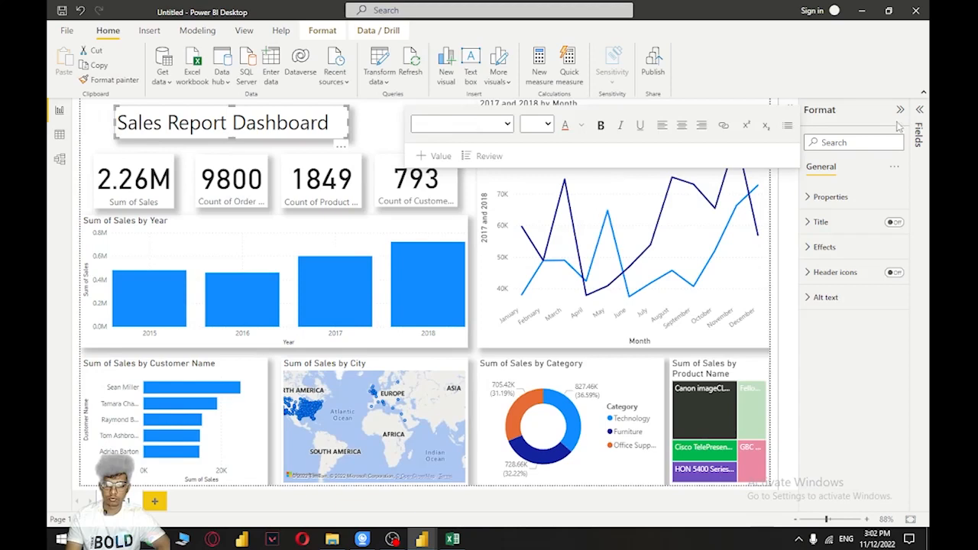
{"action": "left_click", "coordinate": [900, 110]}
{"action": "left_click", "coordinate": [901, 111]}
{"action": "left_click", "coordinate": [810, 198]}
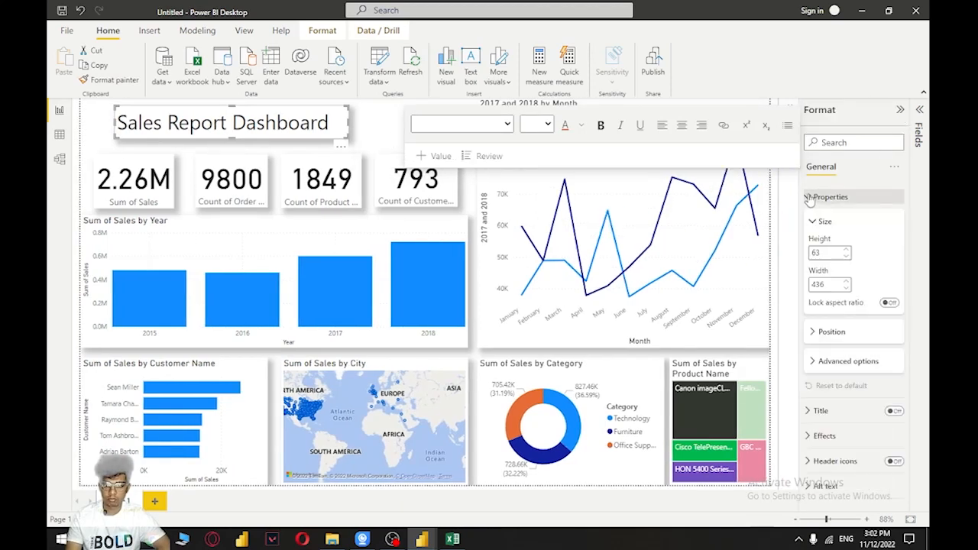
{"action": "left_click", "coordinate": [816, 360]}
{"action": "left_click", "coordinate": [816, 361]}
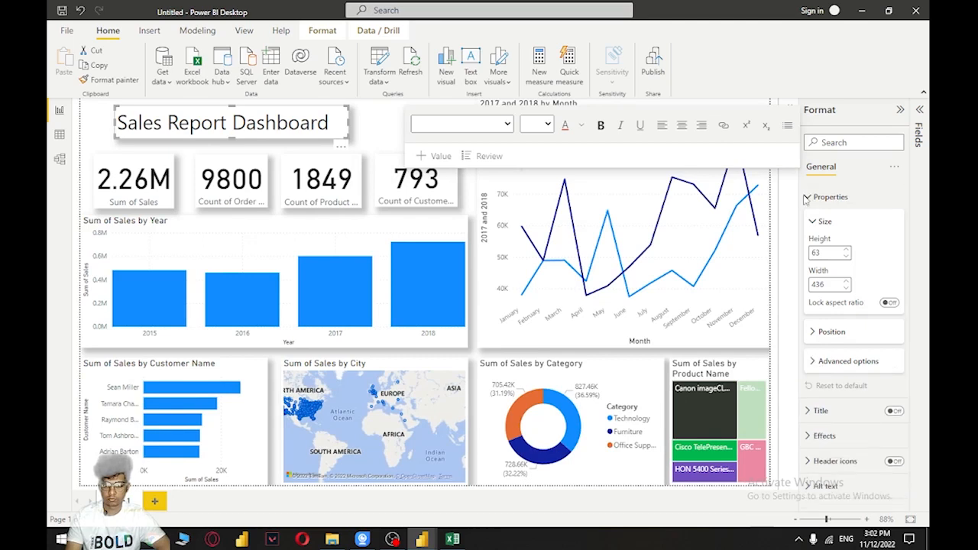
{"action": "left_click", "coordinate": [810, 197]}
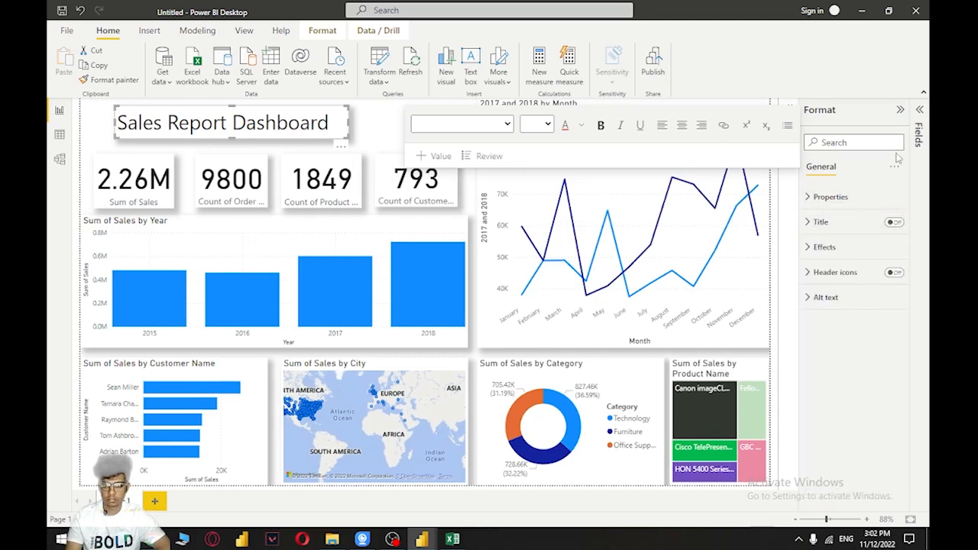
{"action": "left_click", "coordinate": [897, 112]}
Select the whole Sales Report Dashboard title text and color it orange
{"action": "left_click", "coordinate": [373, 122]}
{"action": "key", "text": "ctrl+a"}
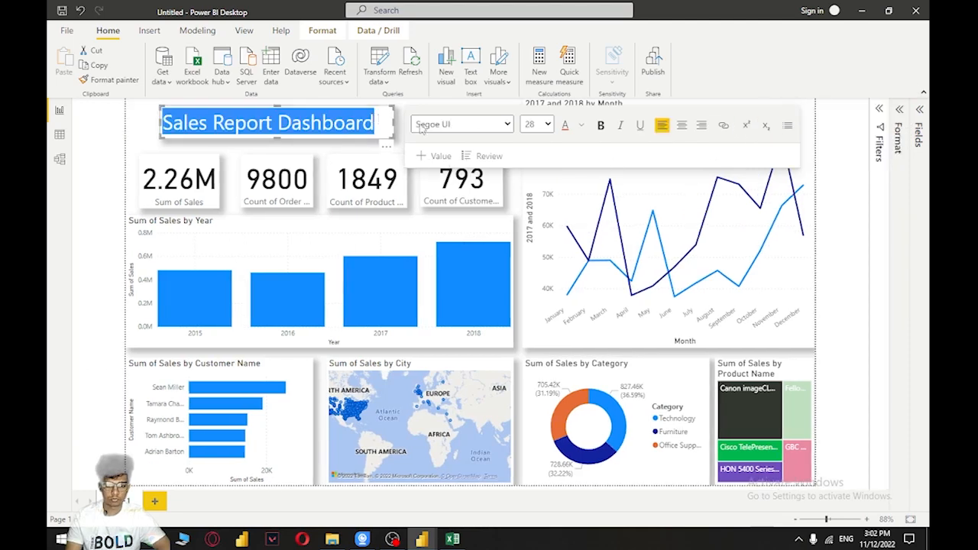
{"action": "left_click", "coordinate": [579, 127]}
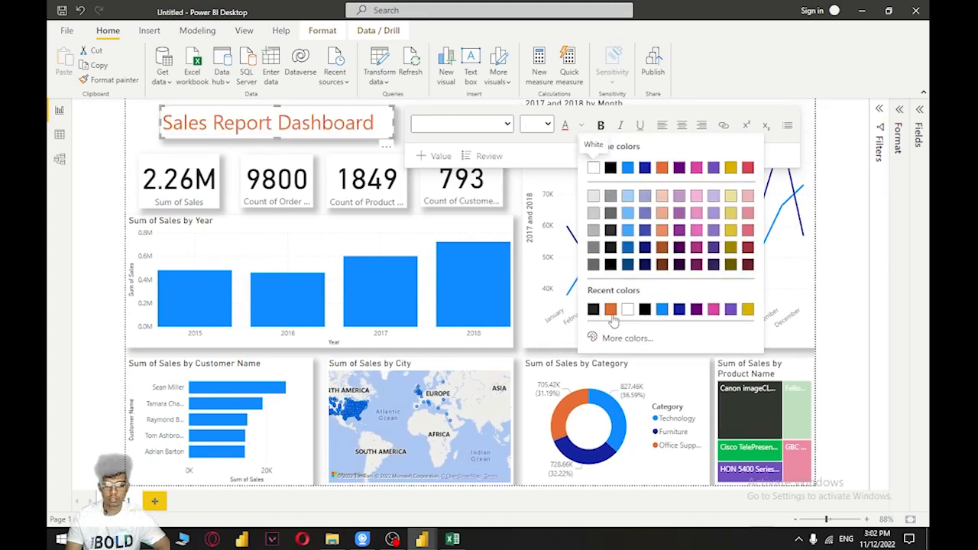
{"action": "left_click", "coordinate": [596, 310]}
{"action": "left_click", "coordinate": [138, 136]}
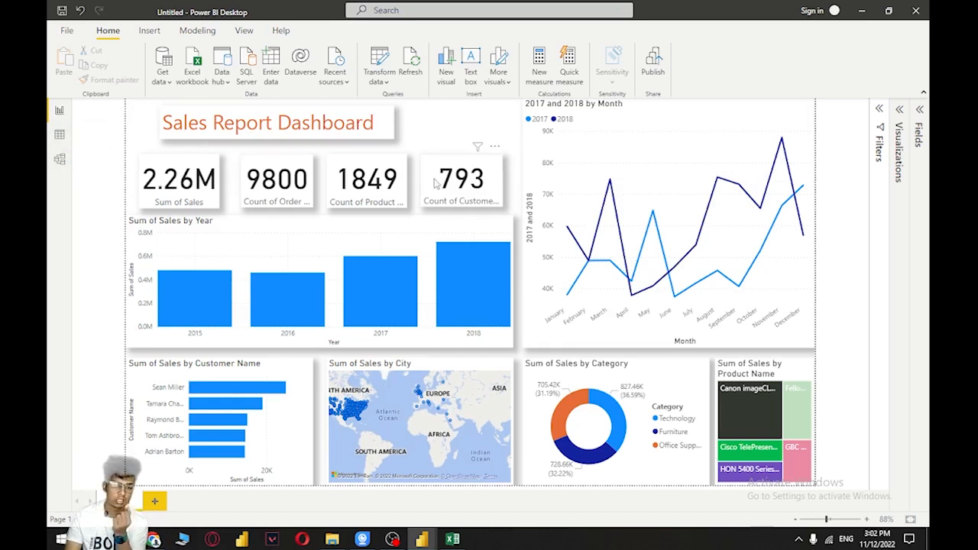
{"action": "left_click", "coordinate": [271, 237]}
{"action": "left_click", "coordinate": [93, 247]}
Set the background color of the Sum of Sales card to the bright blue theme color
{"action": "left_click", "coordinate": [210, 172]}
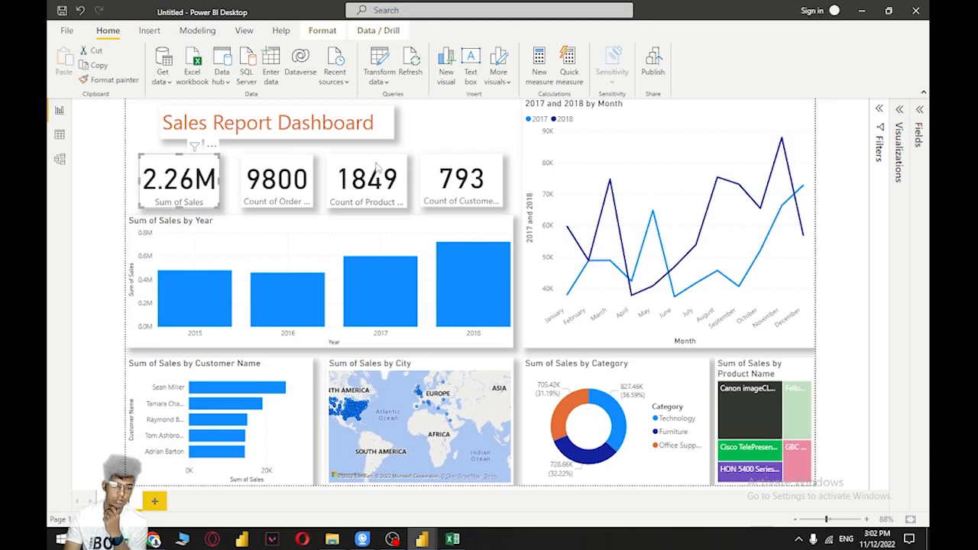
{"action": "left_click", "coordinate": [901, 111]}
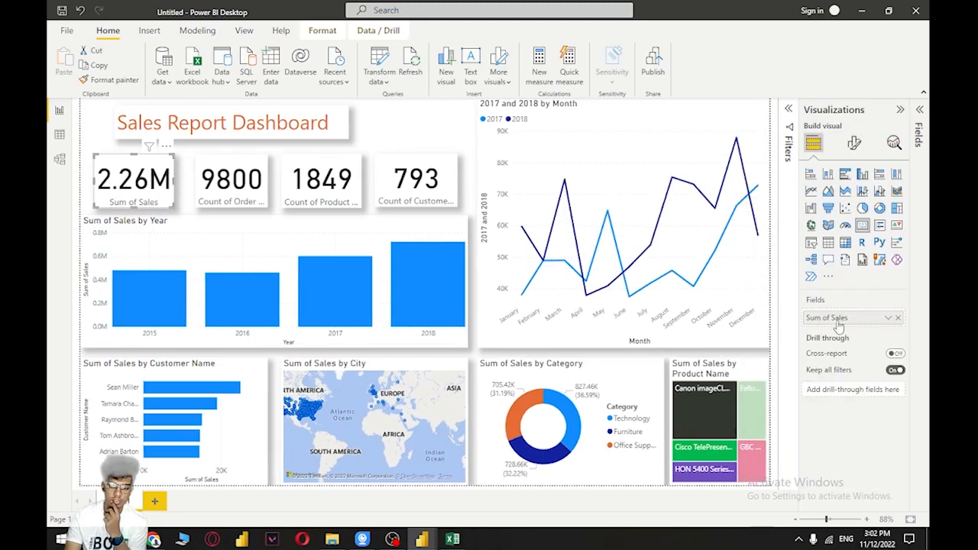
{"action": "left_click", "coordinate": [859, 149]}
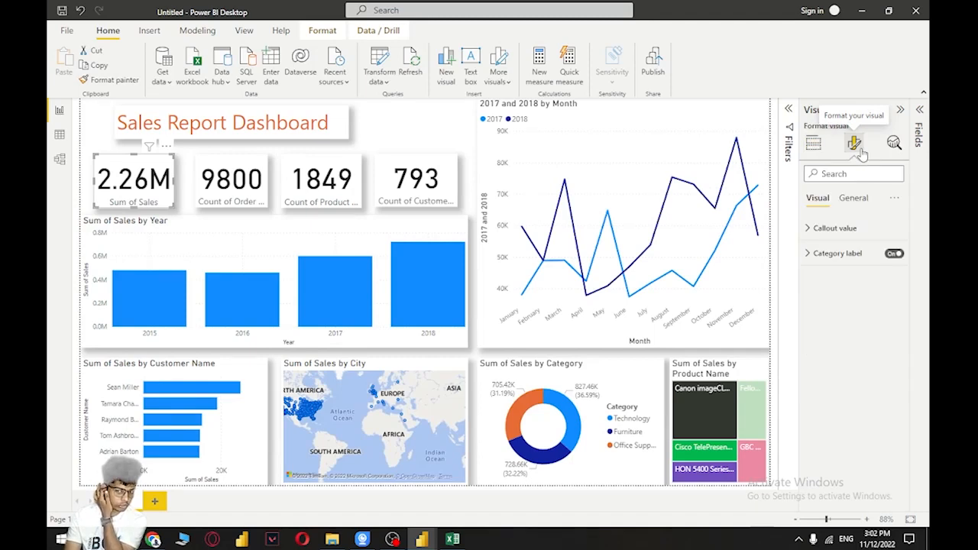
{"action": "left_click", "coordinate": [831, 227]}
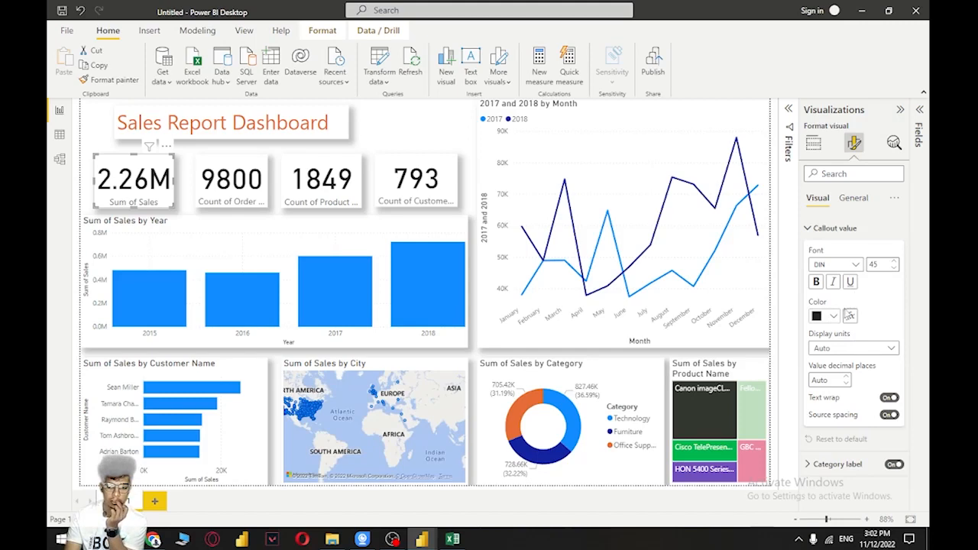
{"action": "left_click", "coordinate": [825, 229]}
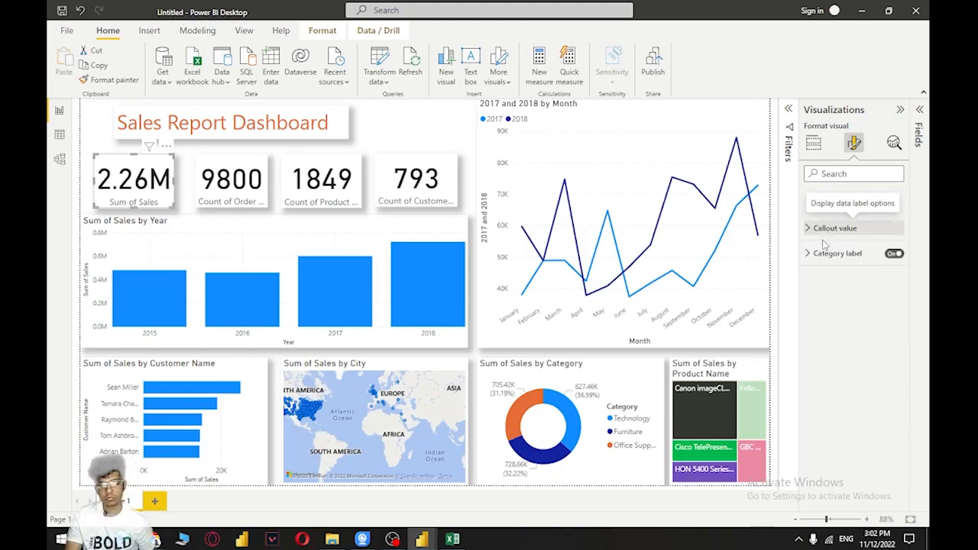
{"action": "left_click", "coordinate": [855, 202]}
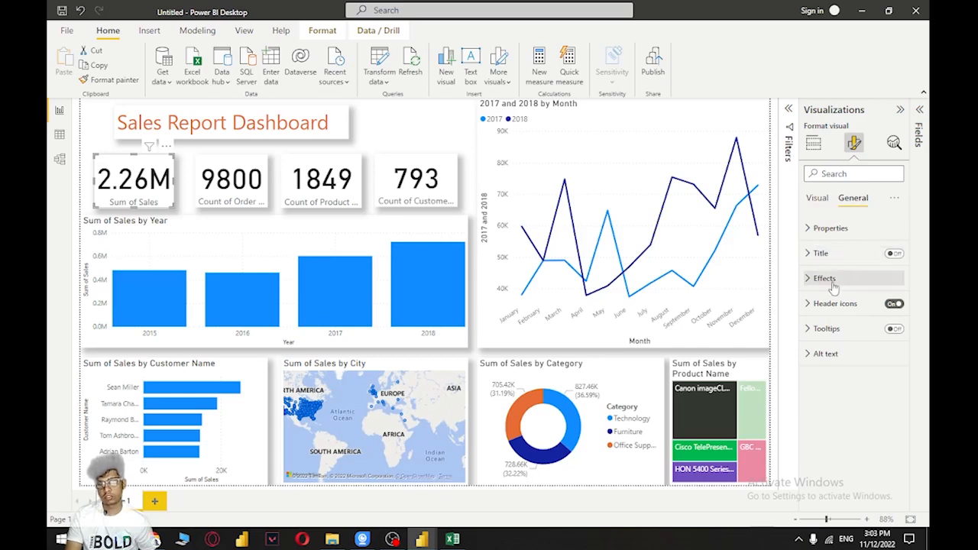
{"action": "left_click", "coordinate": [839, 229]}
{"action": "left_click", "coordinate": [840, 229]}
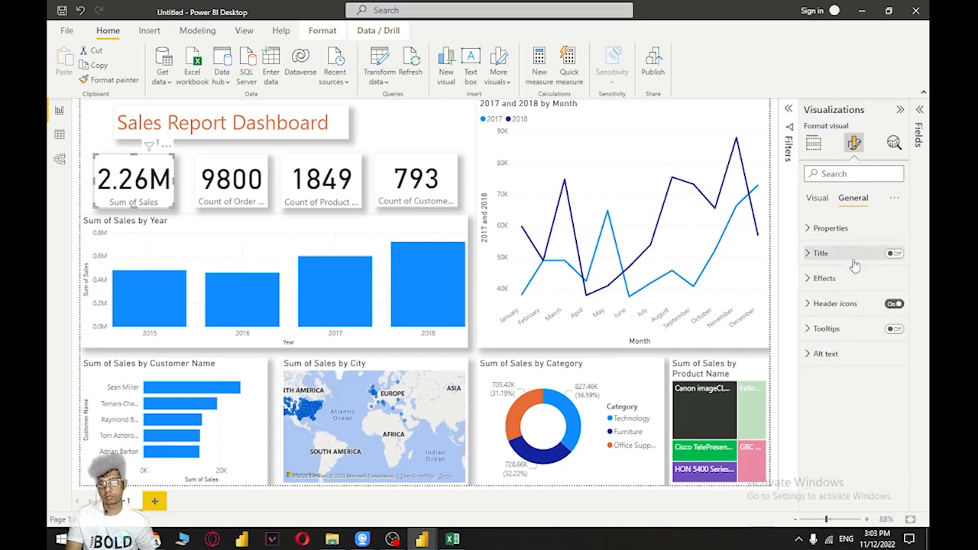
{"action": "left_click", "coordinate": [850, 281]}
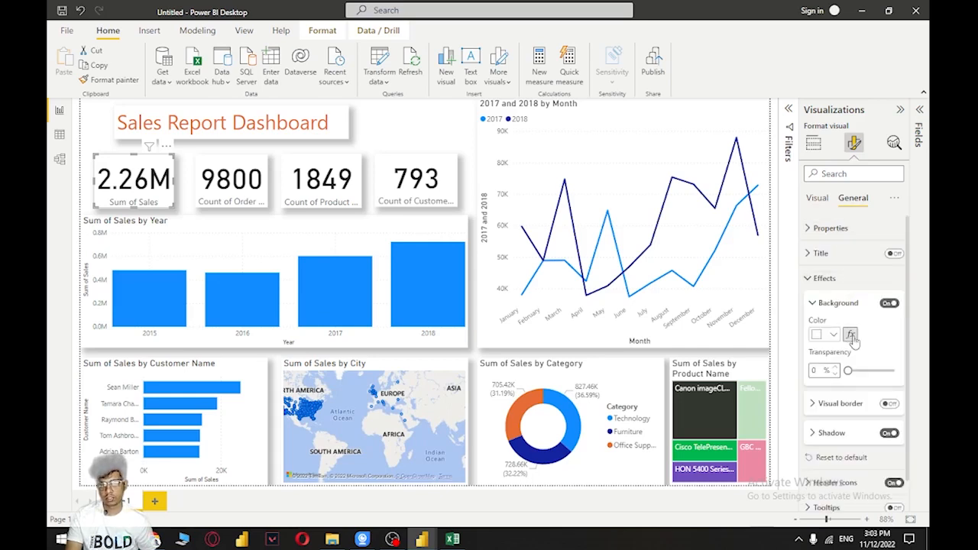
{"action": "left_click", "coordinate": [815, 336]}
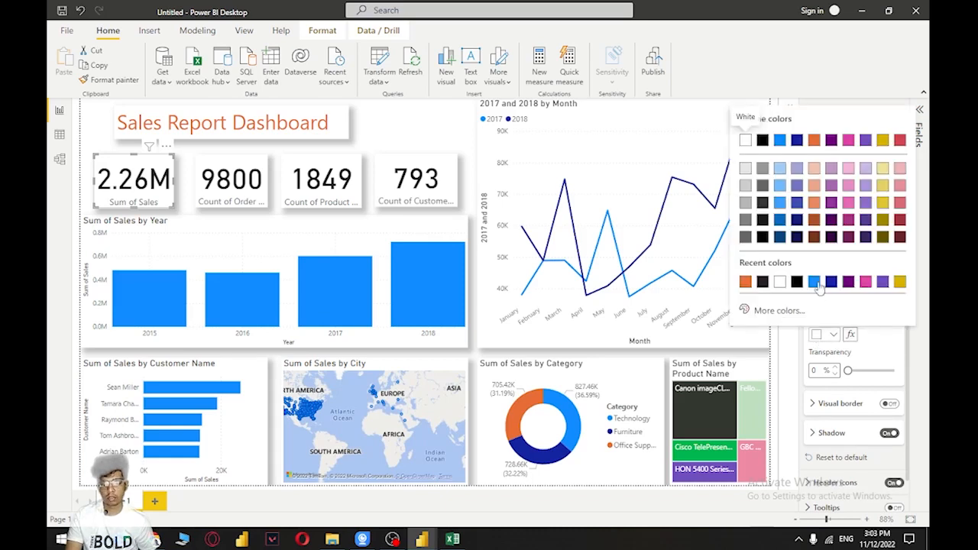
{"action": "left_click", "coordinate": [780, 142]}
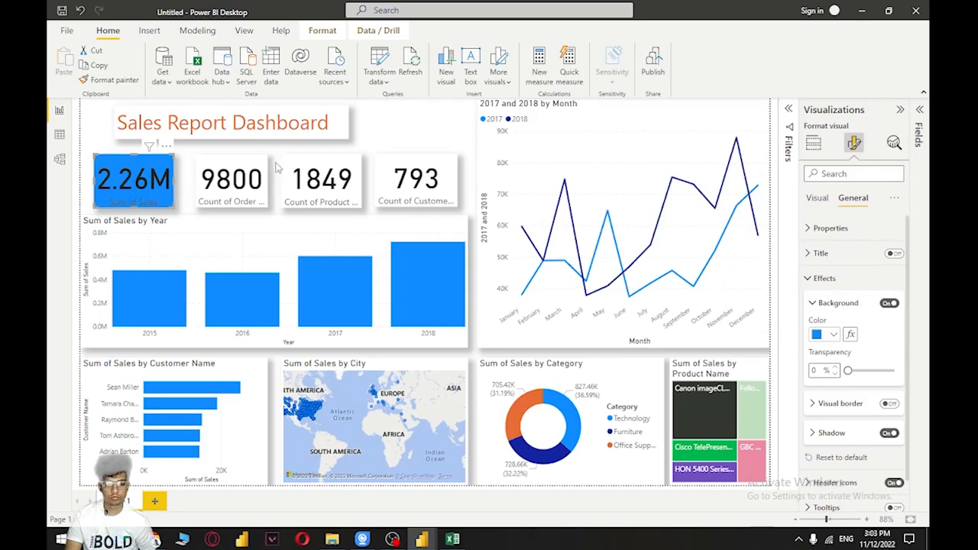
Color the Sum of Sales card's callout value white and its category label light gray
{"action": "left_click", "coordinate": [817, 200]}
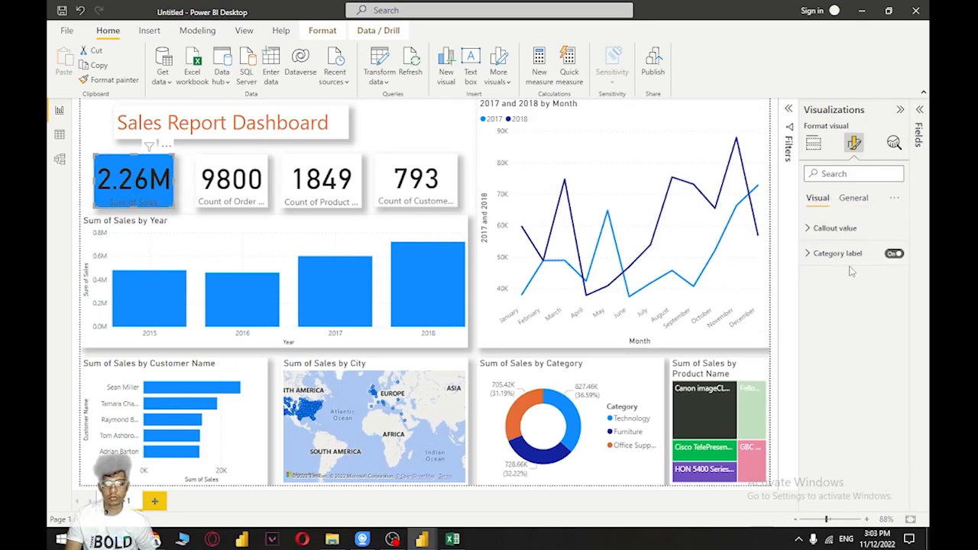
{"action": "left_click", "coordinate": [840, 229]}
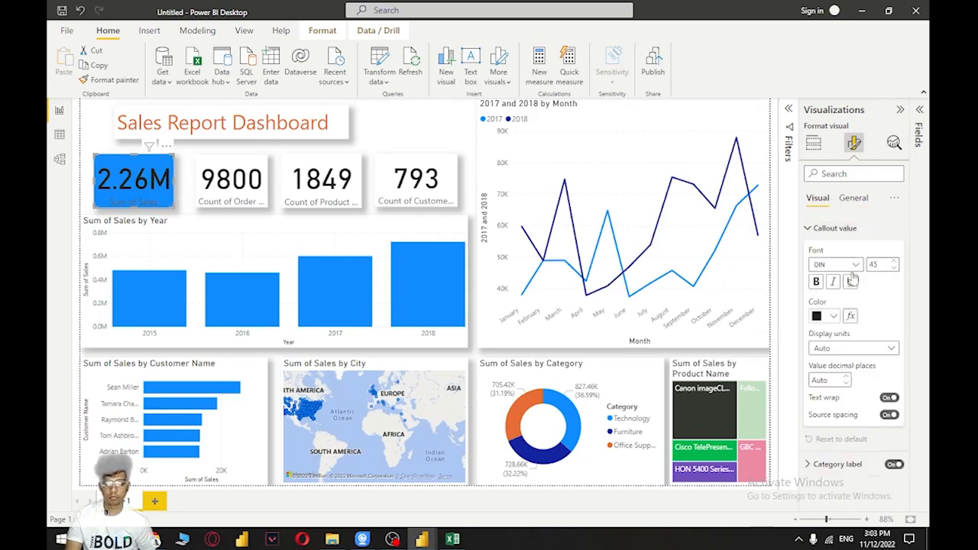
{"action": "left_click", "coordinate": [831, 317]}
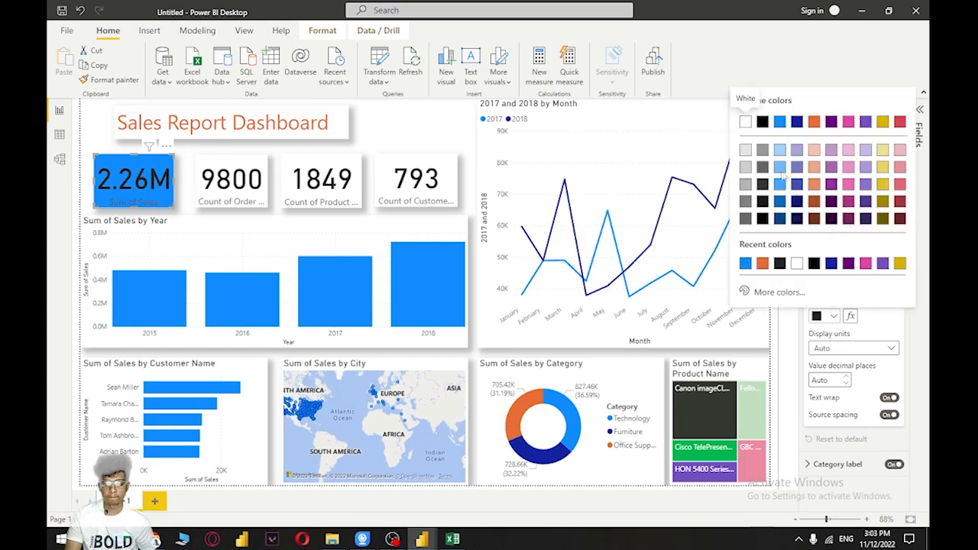
{"action": "left_click", "coordinate": [745, 122]}
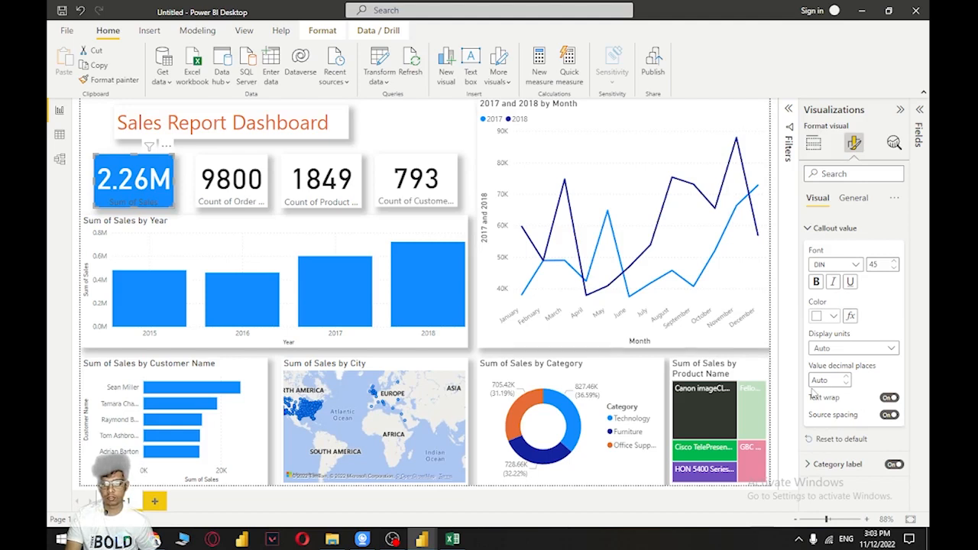
{"action": "left_click", "coordinate": [828, 230]}
{"action": "left_click", "coordinate": [839, 259]}
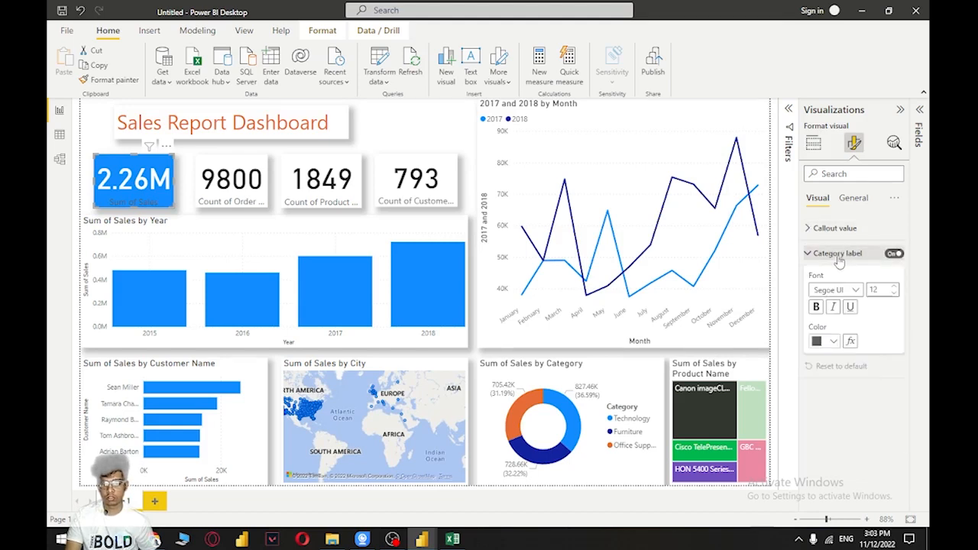
{"action": "left_click", "coordinate": [835, 341]}
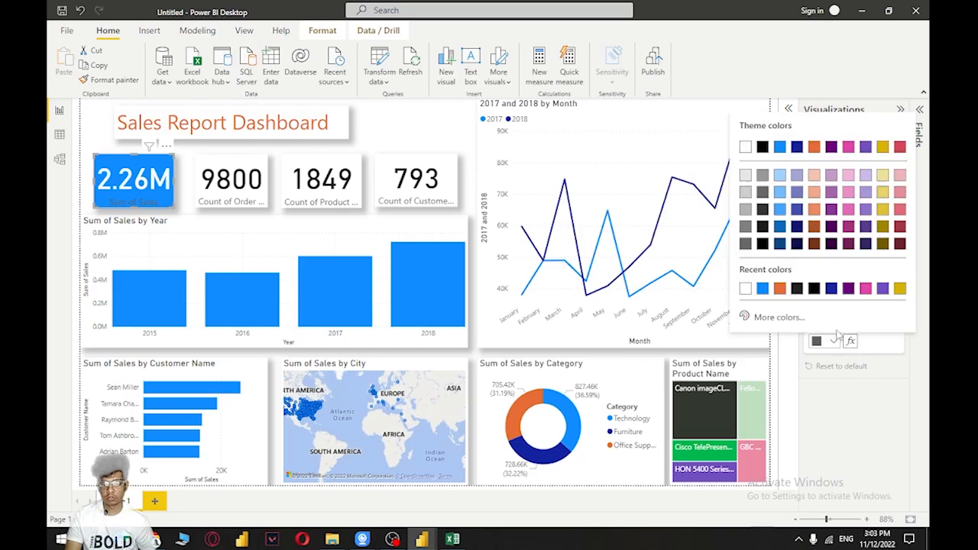
{"action": "left_click", "coordinate": [745, 175]}
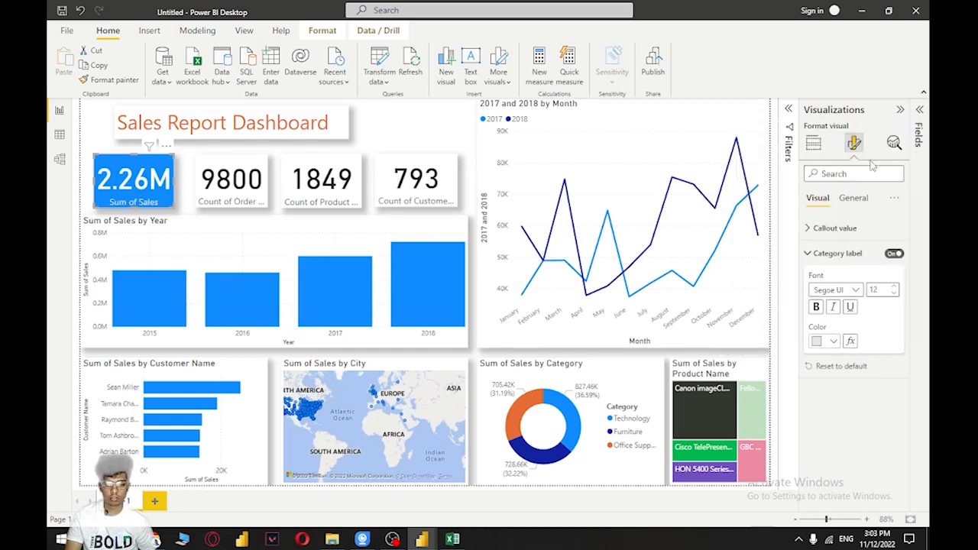
Color both the callout value and the category label of the Count of Order card white
{"action": "left_click", "coordinate": [261, 187]}
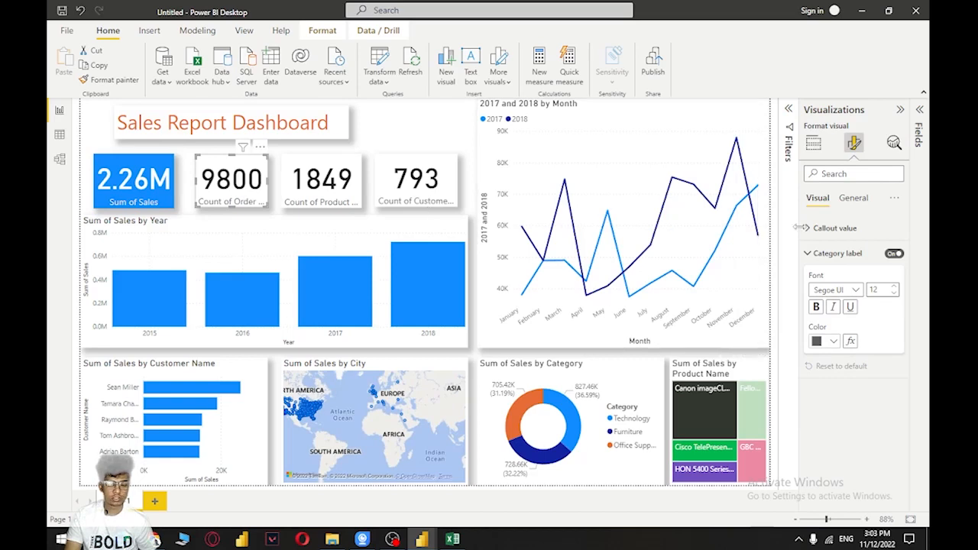
{"action": "left_click", "coordinate": [852, 228]}
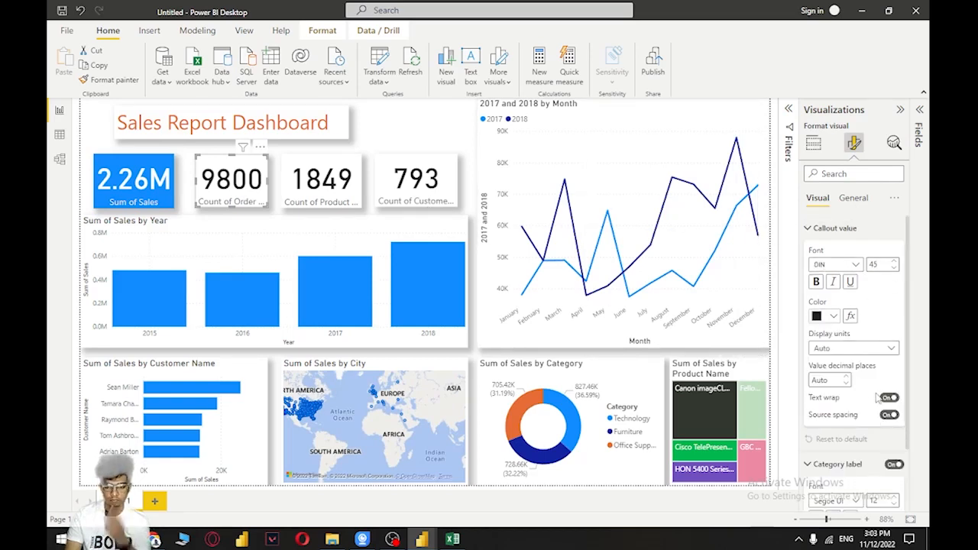
{"action": "left_click", "coordinate": [825, 315]}
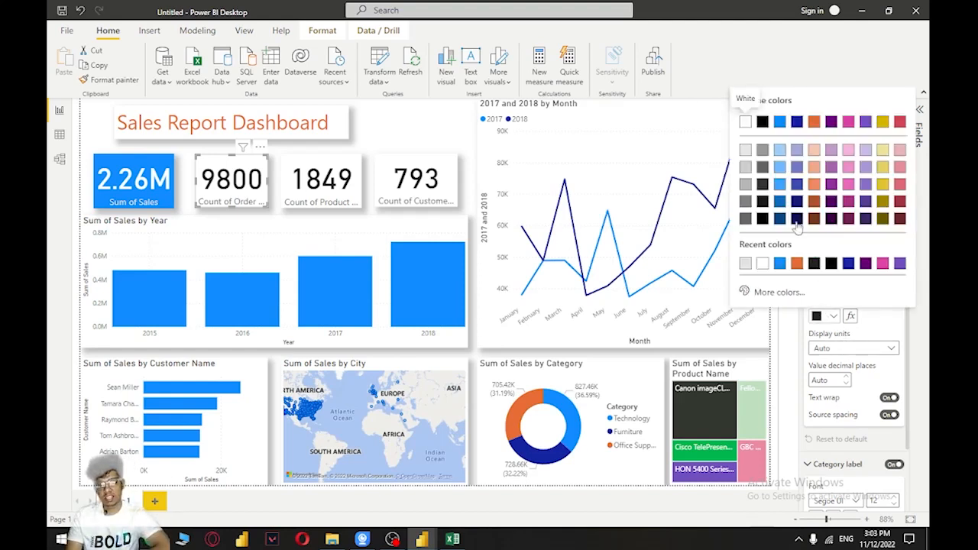
{"action": "left_click", "coordinate": [750, 133]}
{"action": "scroll", "coordinate": [890, 321], "scroll_direction": "down", "scroll_amount": 2}
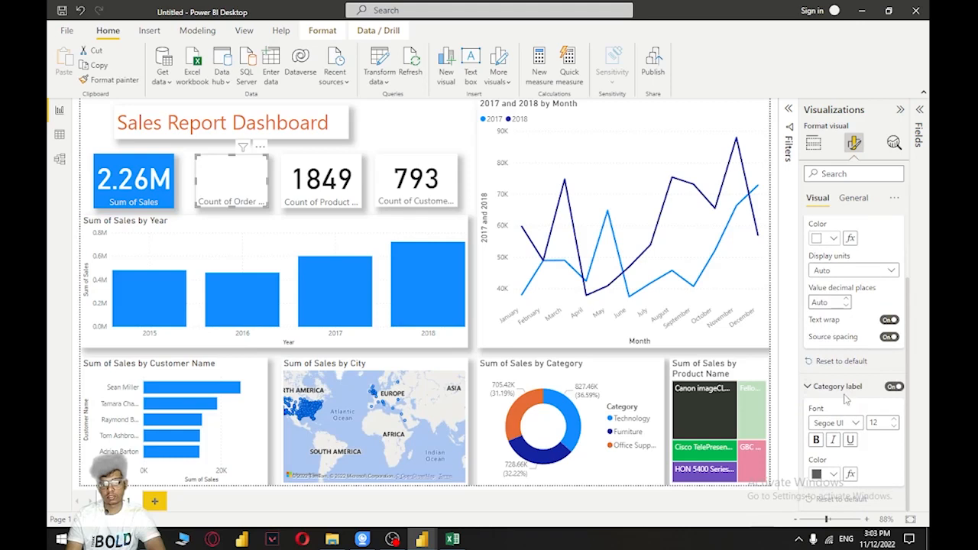
{"action": "left_click", "coordinate": [831, 473]}
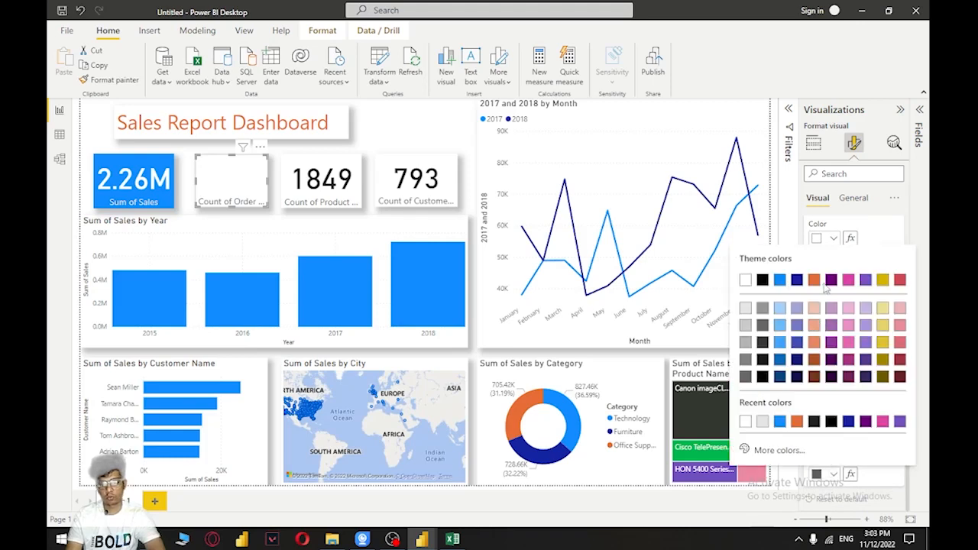
{"action": "left_click", "coordinate": [750, 284]}
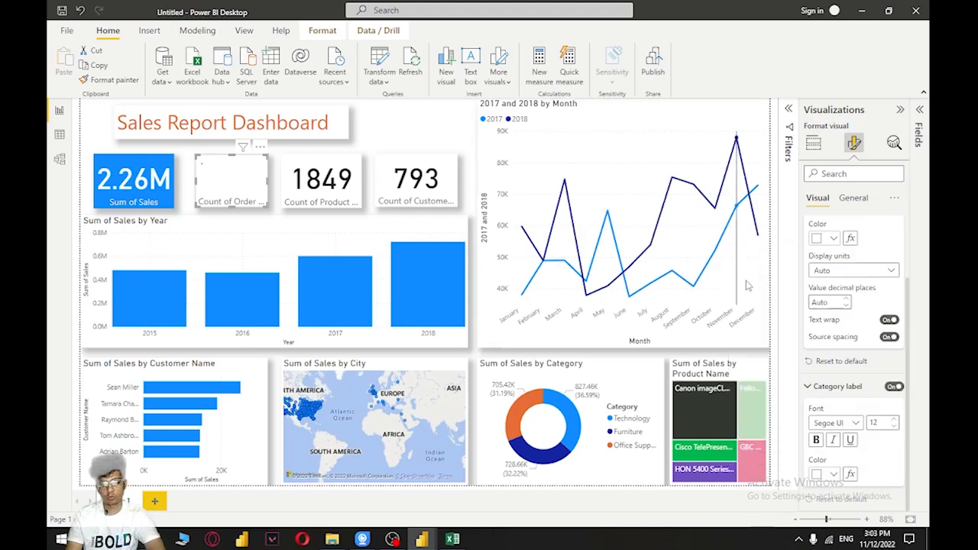
Set the Count of Order card's background to the bright blue theme color
{"action": "left_click", "coordinate": [868, 194]}
{"action": "left_click", "coordinate": [832, 300]}
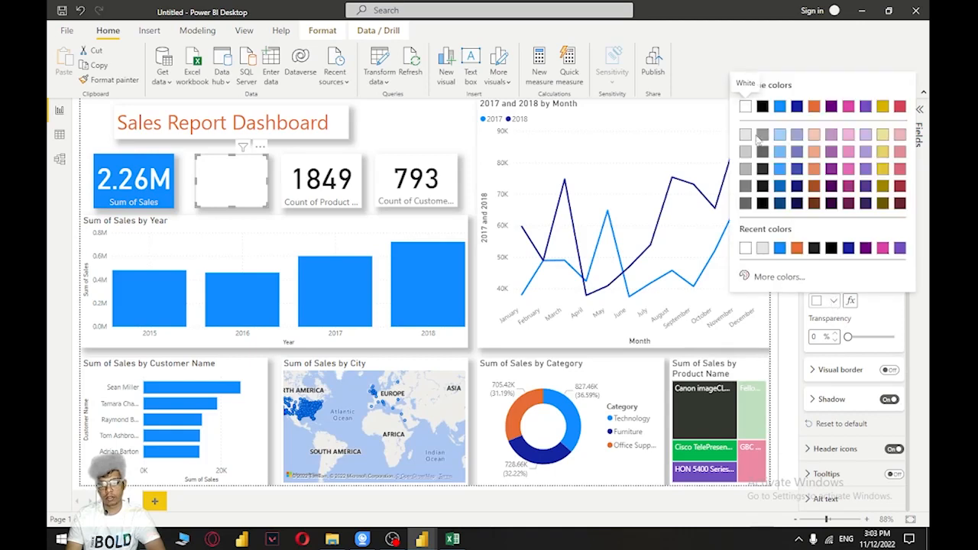
{"action": "left_click", "coordinate": [784, 105]}
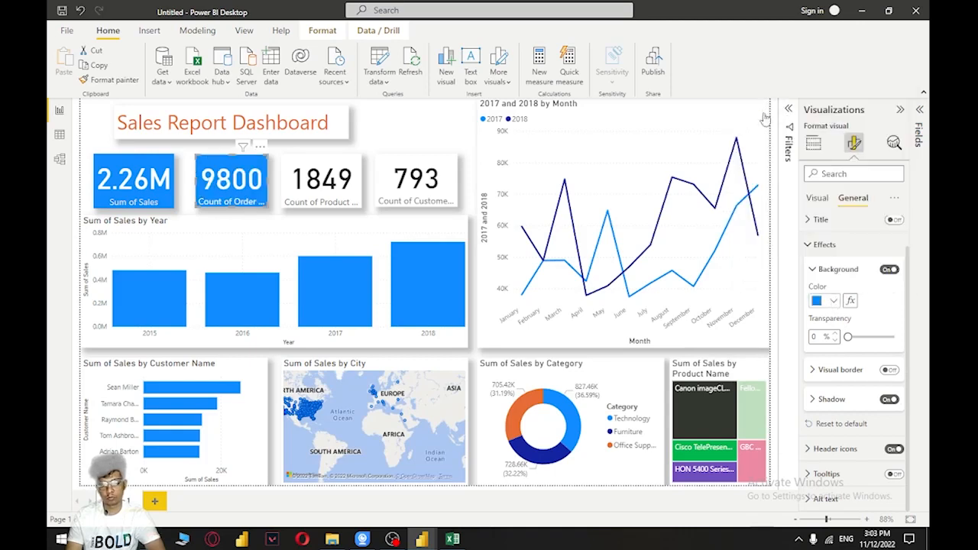
Set the backgrounds of the Count of Product and Count of Customer cards to the bright blue theme color
{"action": "left_click", "coordinate": [351, 191]}
{"action": "left_click", "coordinate": [833, 301]}
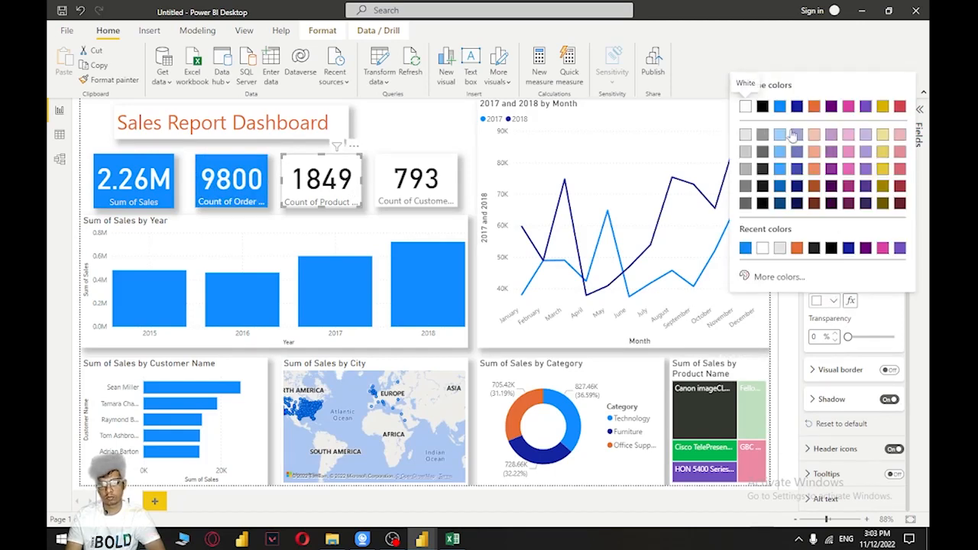
{"action": "left_click", "coordinate": [782, 106]}
{"action": "left_click", "coordinate": [411, 197]}
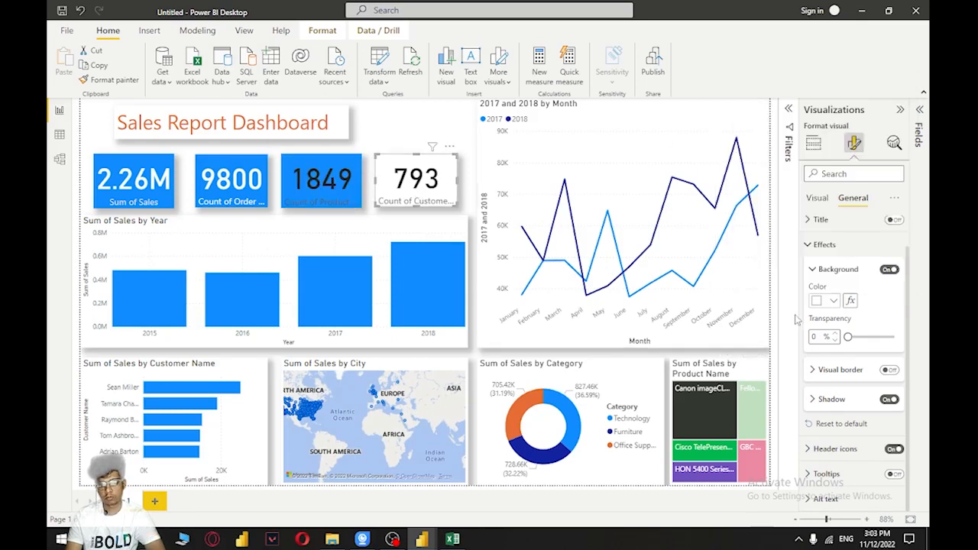
{"action": "left_click", "coordinate": [833, 300]}
{"action": "left_click", "coordinate": [779, 107]}
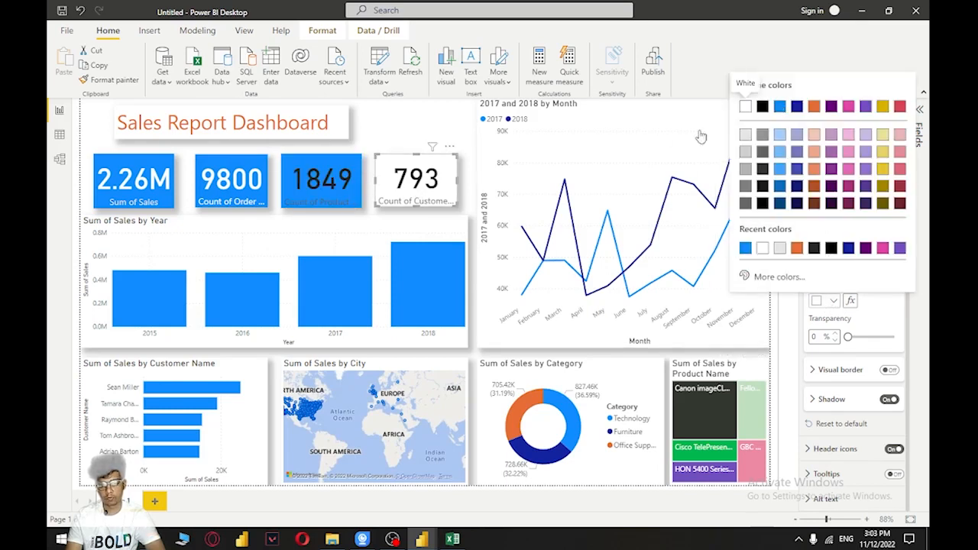
Color the Count of Product card's callout value white and its category label light gray
{"action": "left_click", "coordinate": [359, 179]}
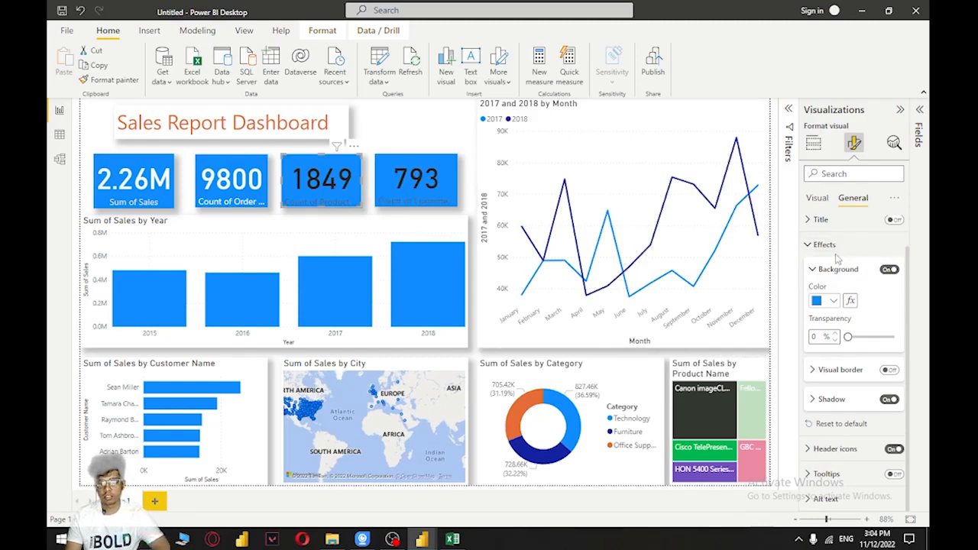
{"action": "left_click", "coordinate": [818, 201]}
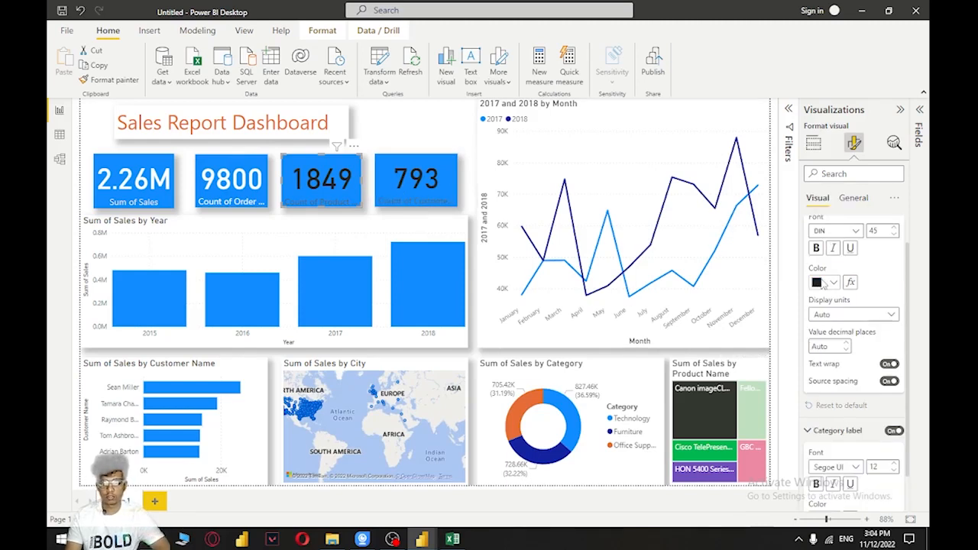
{"action": "left_click", "coordinate": [823, 283]}
{"action": "left_click", "coordinate": [745, 325]}
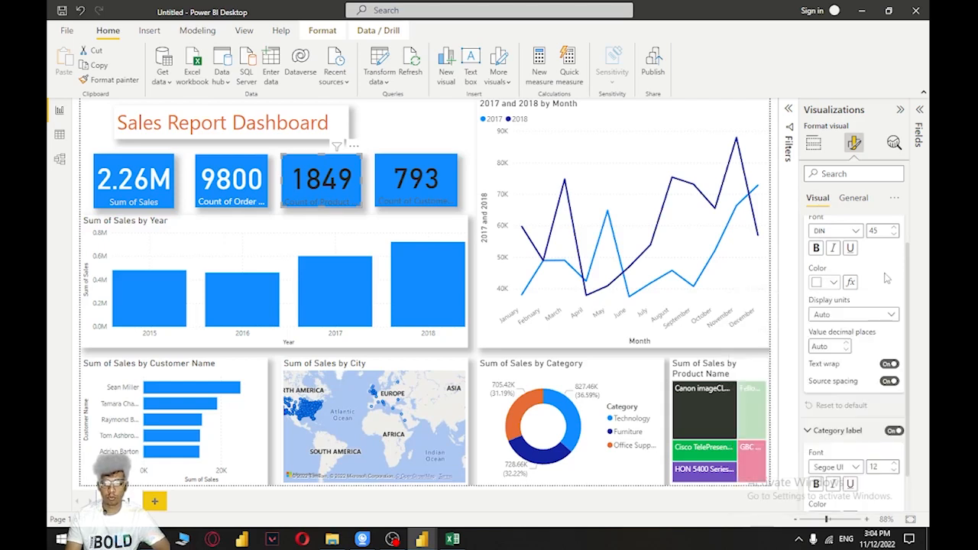
{"action": "scroll", "coordinate": [827, 485], "scroll_direction": "down", "scroll_amount": 1}
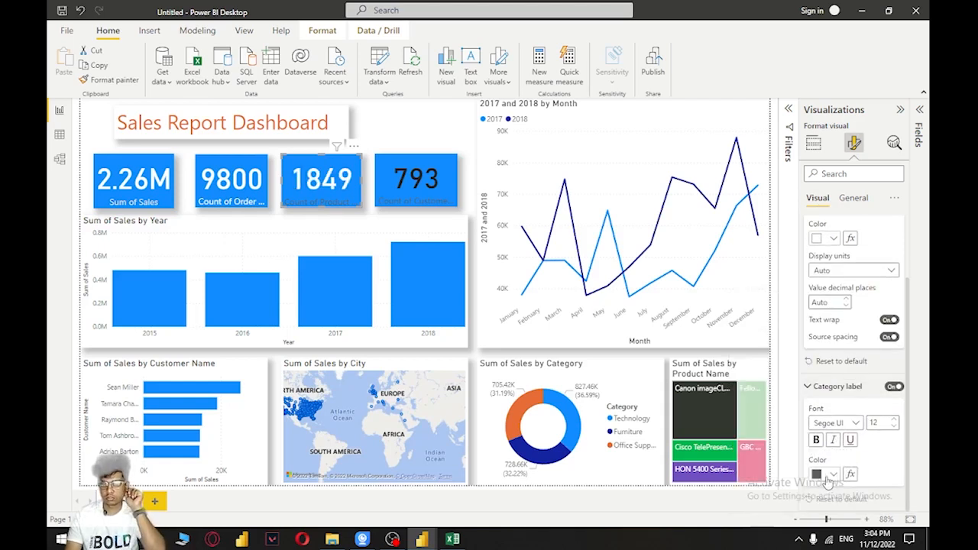
{"action": "left_click", "coordinate": [829, 475]}
{"action": "left_click", "coordinate": [745, 279]}
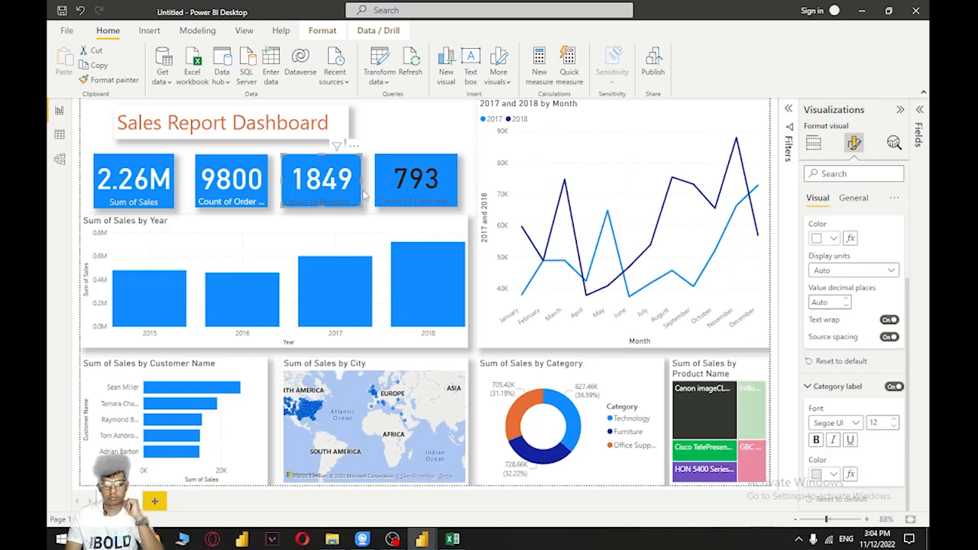
Color the Count of Customer card's category label light gray and its callout value white
{"action": "left_click", "coordinate": [442, 184]}
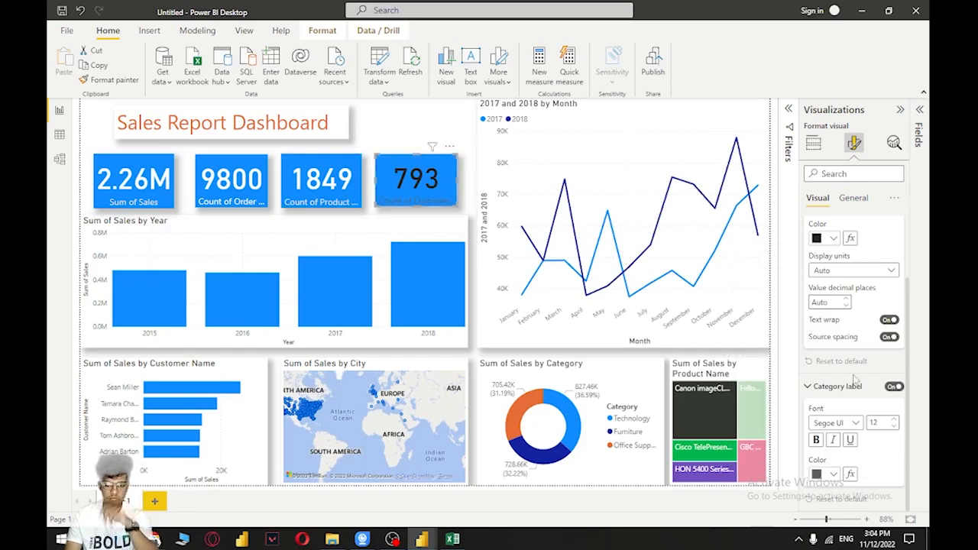
{"action": "left_click", "coordinate": [825, 475]}
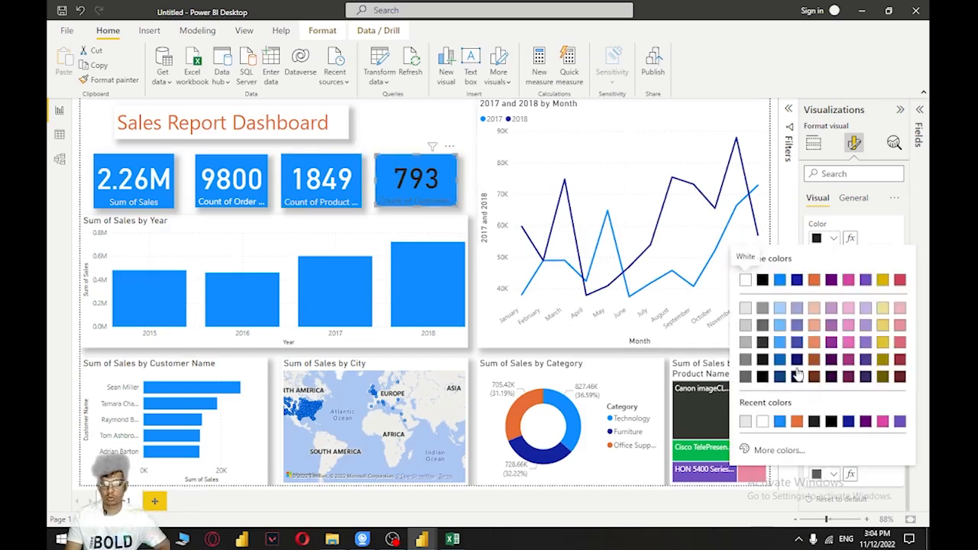
{"action": "left_click", "coordinate": [745, 317]}
{"action": "left_click", "coordinate": [828, 240]}
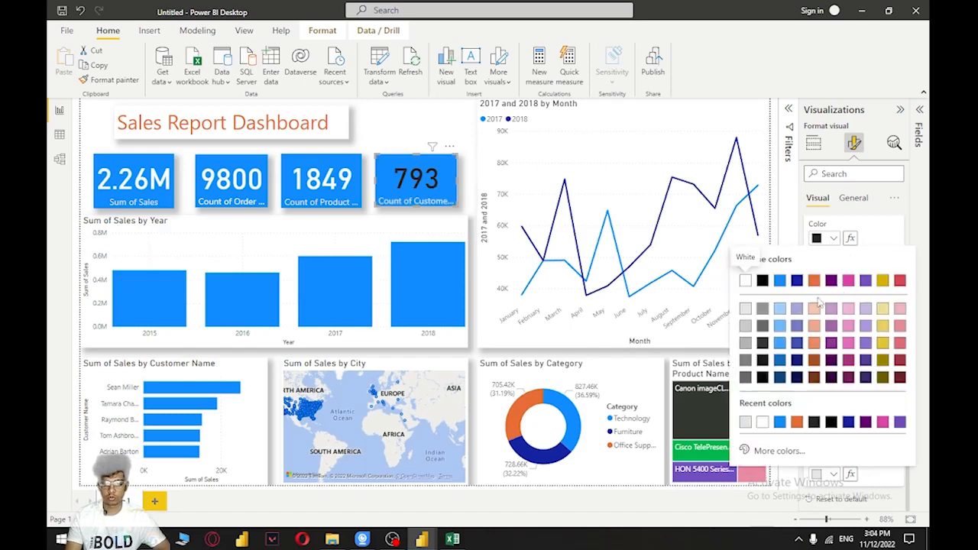
{"action": "left_click", "coordinate": [745, 283]}
Change the Count of Order card's category label color to light gray to match the other cards
{"action": "left_click", "coordinate": [225, 200]}
{"action": "left_click", "coordinate": [825, 475]}
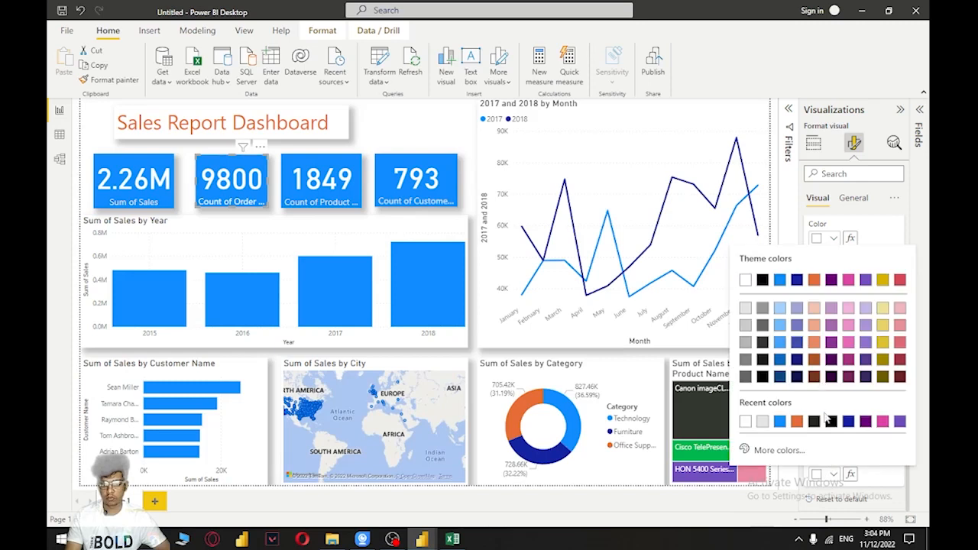
{"action": "left_click", "coordinate": [744, 317]}
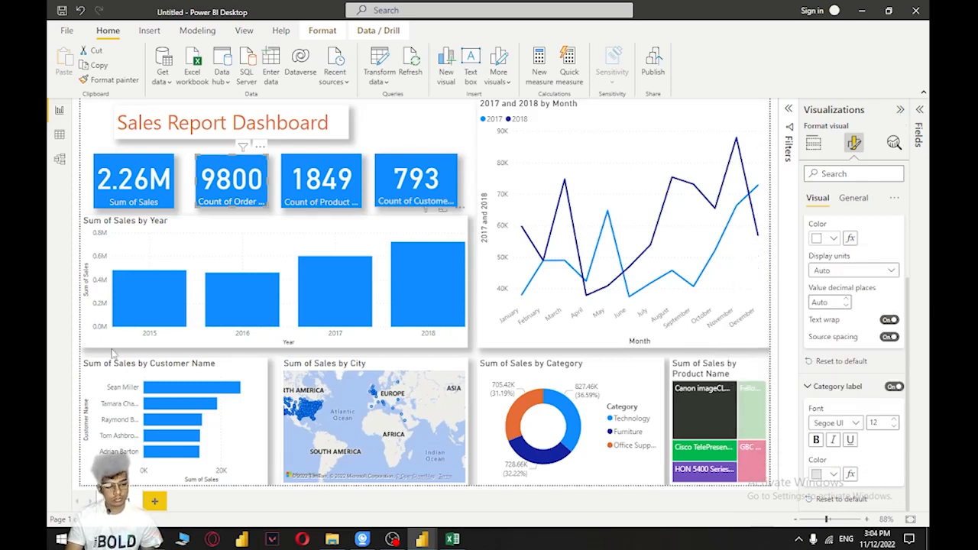
Collapse the visual formatting area and save the report to the Desktop as a Power BI file named sales
{"action": "left_click", "coordinate": [901, 111]}
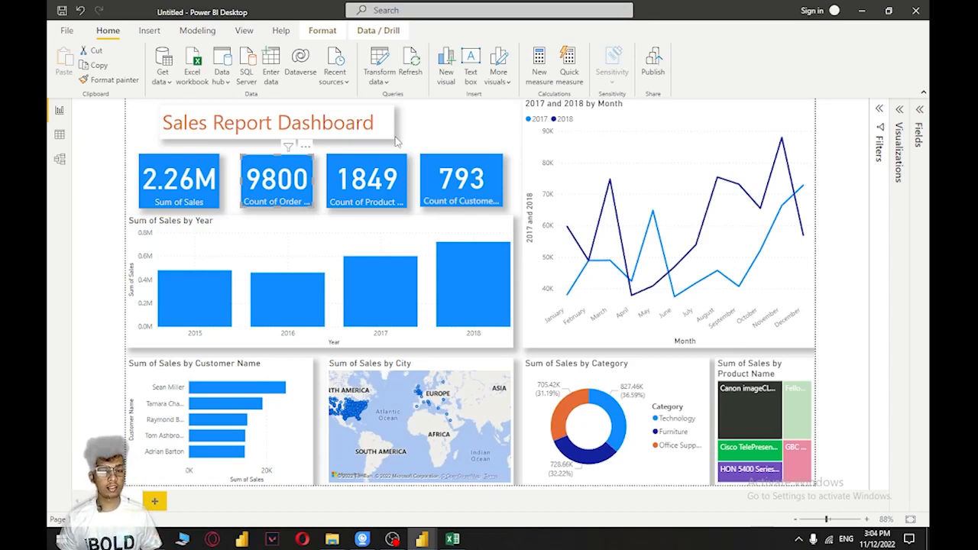
{"action": "left_click", "coordinate": [67, 31]}
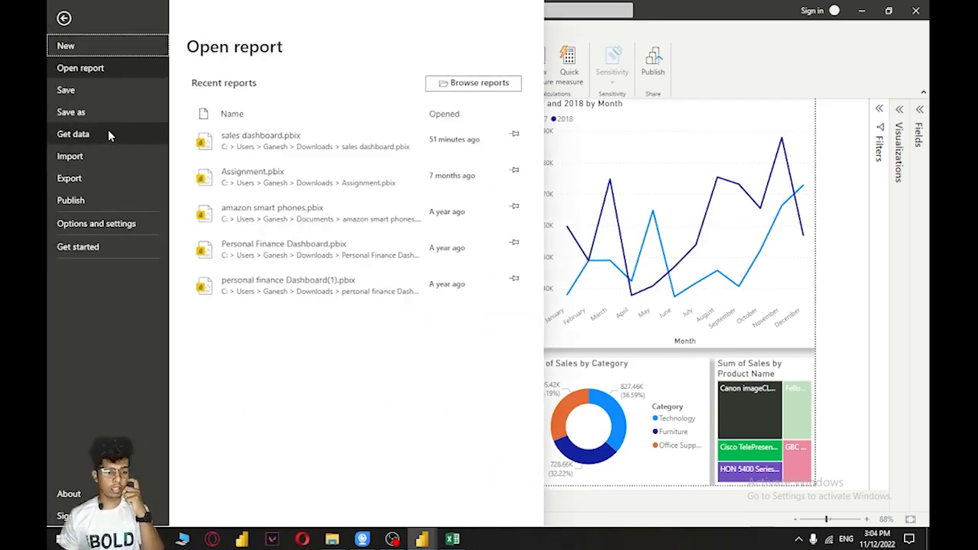
{"action": "left_click", "coordinate": [106, 110]}
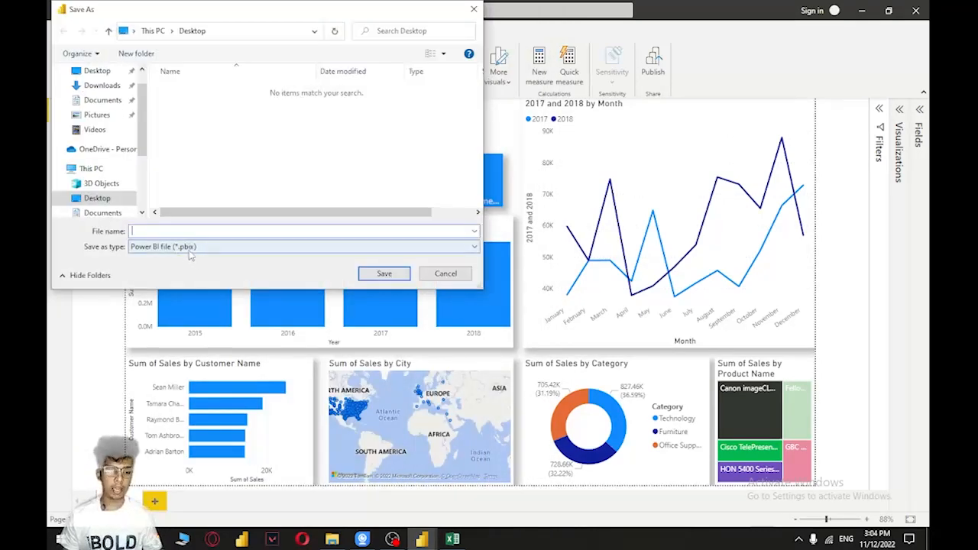
{"action": "type", "text": "sales"}
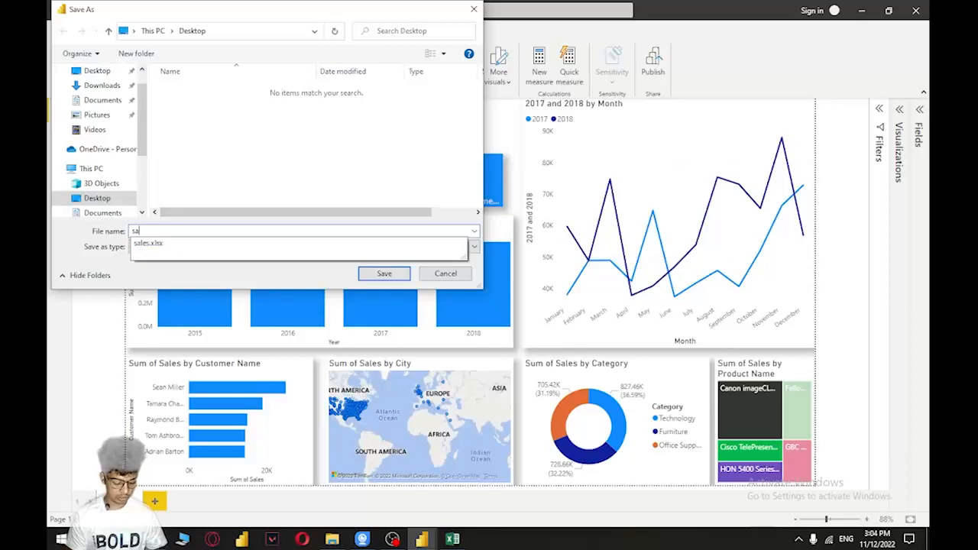
{"action": "left_click", "coordinate": [403, 276]}
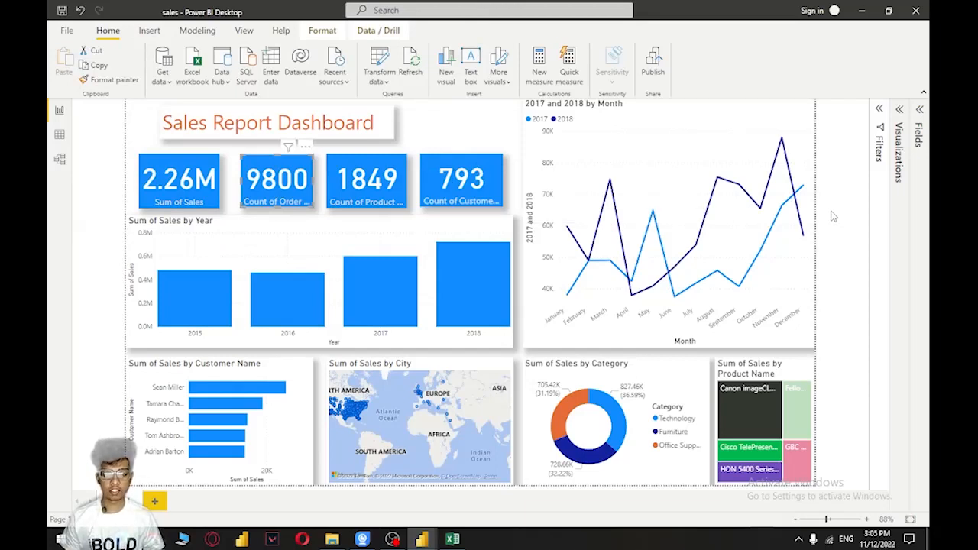
Start publishing the report and dismiss the sign-in dialog without entering an email address
{"action": "left_click", "coordinate": [649, 84]}
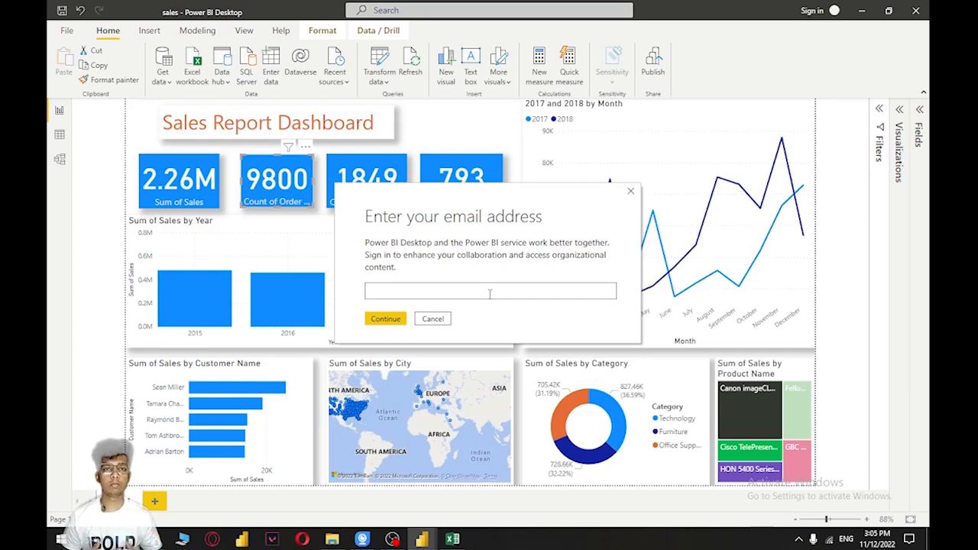
{"action": "left_click", "coordinate": [631, 191]}
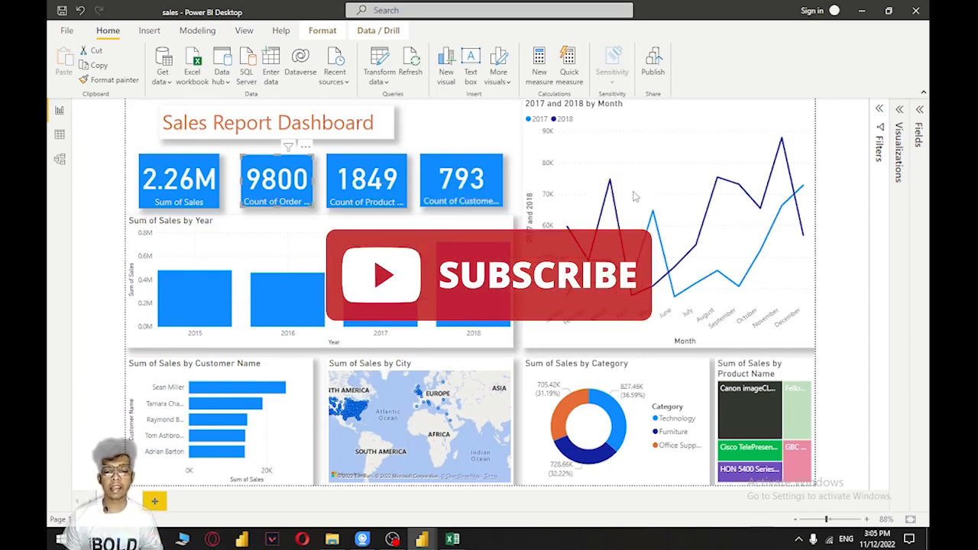